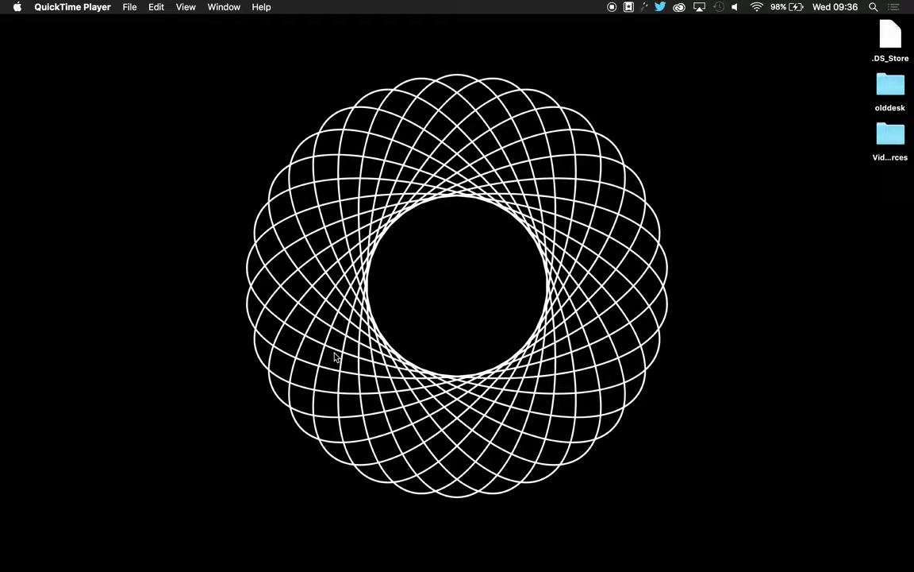
# Launch Adobe Premiere Pro CC 2015 from a Spotlight search for 'prem'
pyautogui.press('super+space')
pyautogui.write('prem')
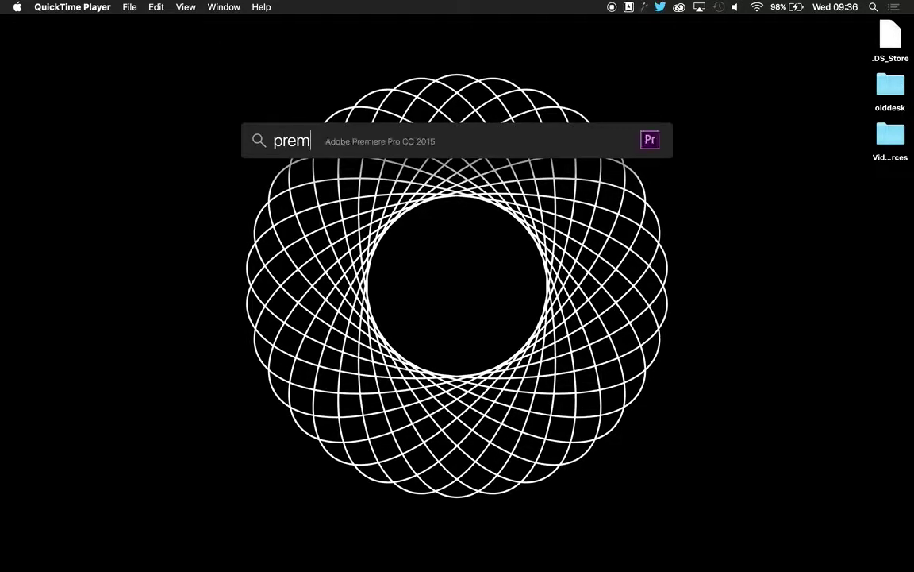
pyautogui.press('Return')
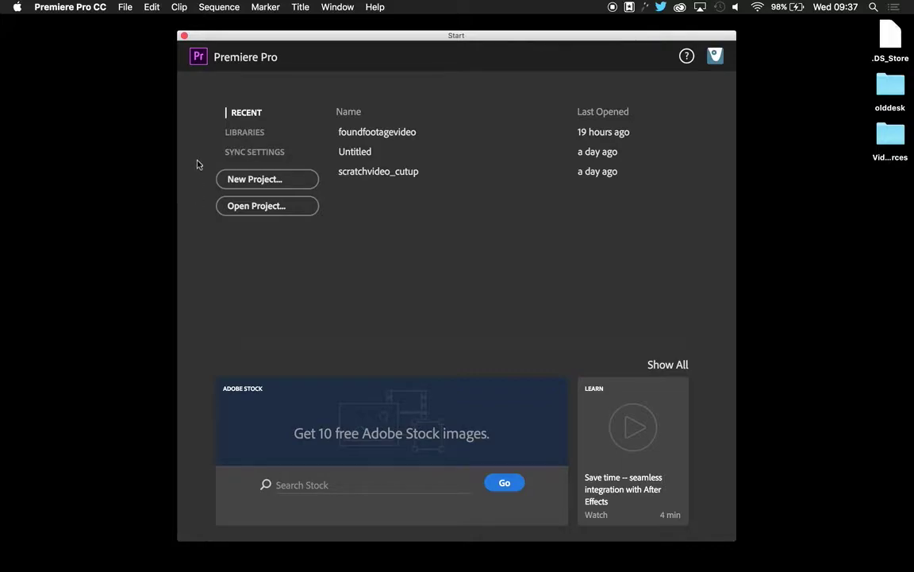
# Start a new project named videoedit1 and bring up the location folder browser
pyautogui.click(246, 184)
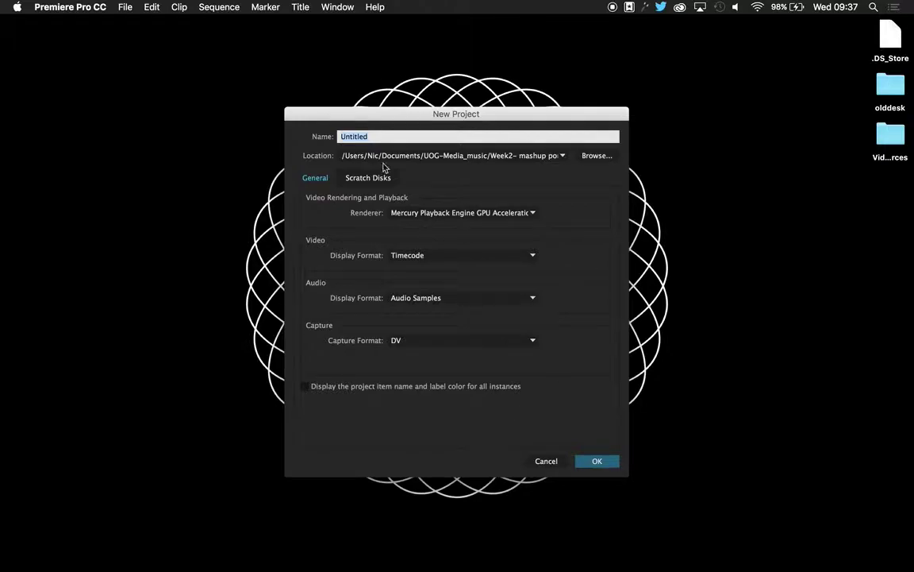
pyautogui.click(396, 136)
pyautogui.doubleClick(396, 137)
pyautogui.write('videoedit1')
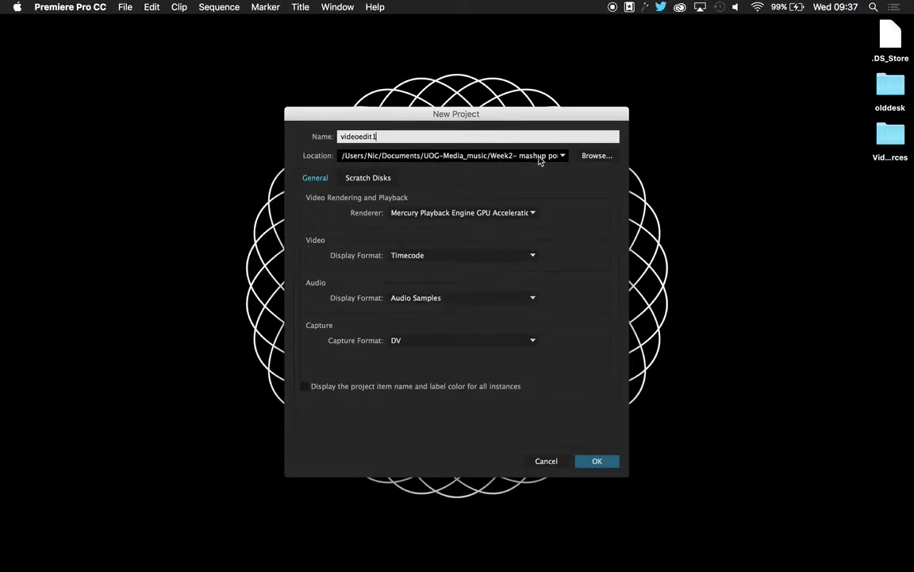
pyautogui.click(596, 156)
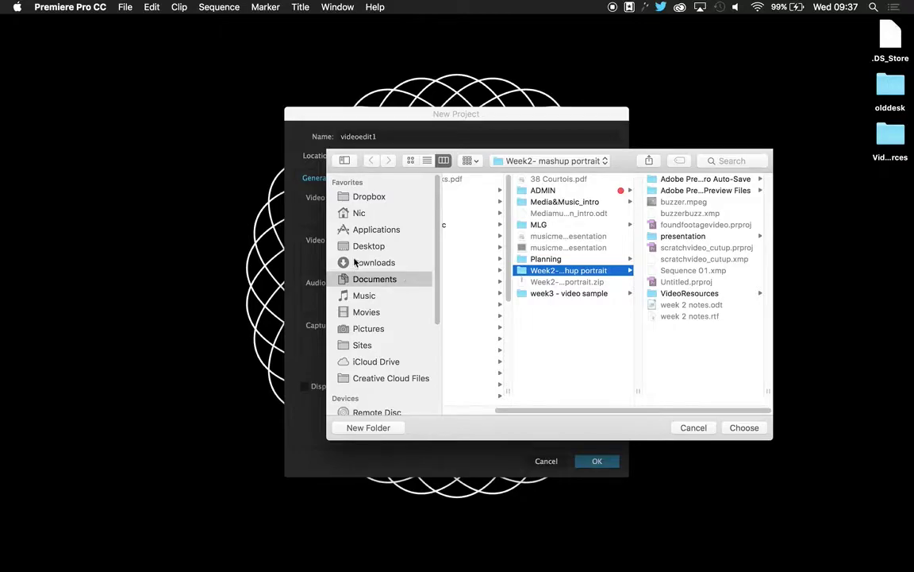
# Browse the Downloads, Documents and Adobe folders, ending on the Desktop
pyautogui.click(361, 263)
pyautogui.click(372, 279)
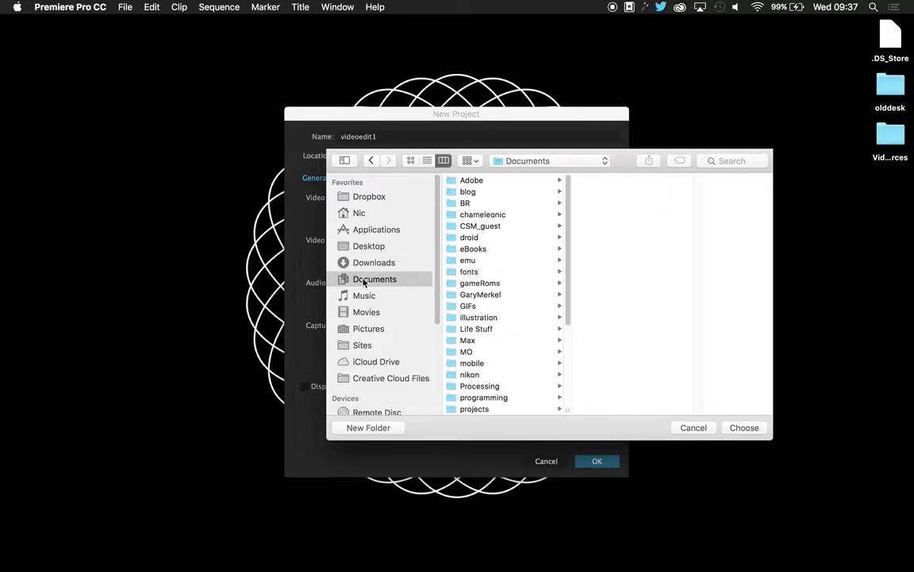
pyautogui.click(470, 181)
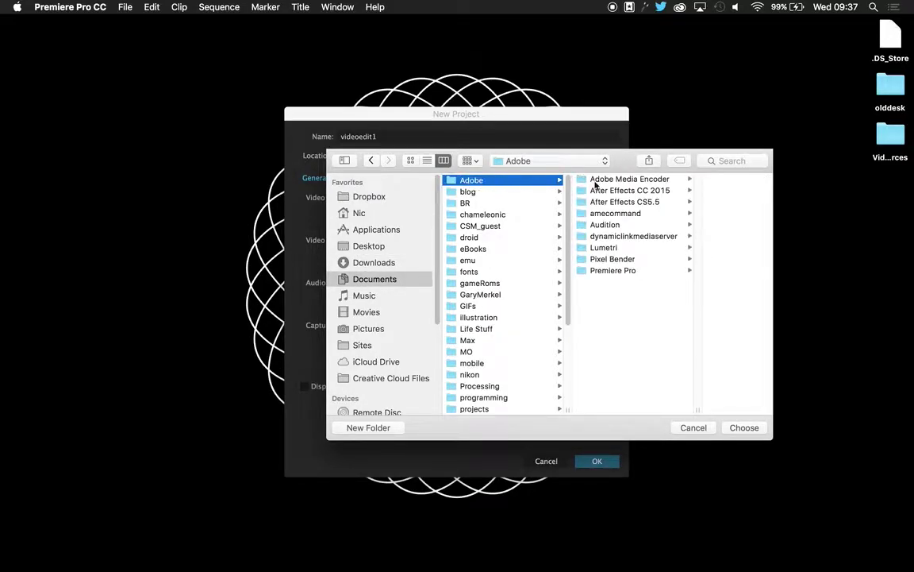
pyautogui.click(365, 262)
pyautogui.click(364, 245)
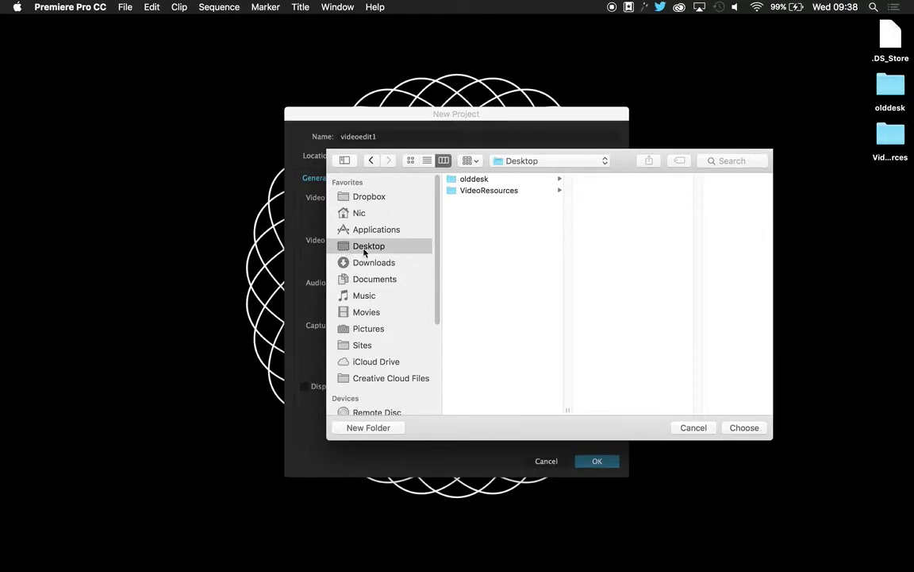
# Create a videoedit1 folder on the Desktop and choose it as the project location
pyautogui.click(362, 428)
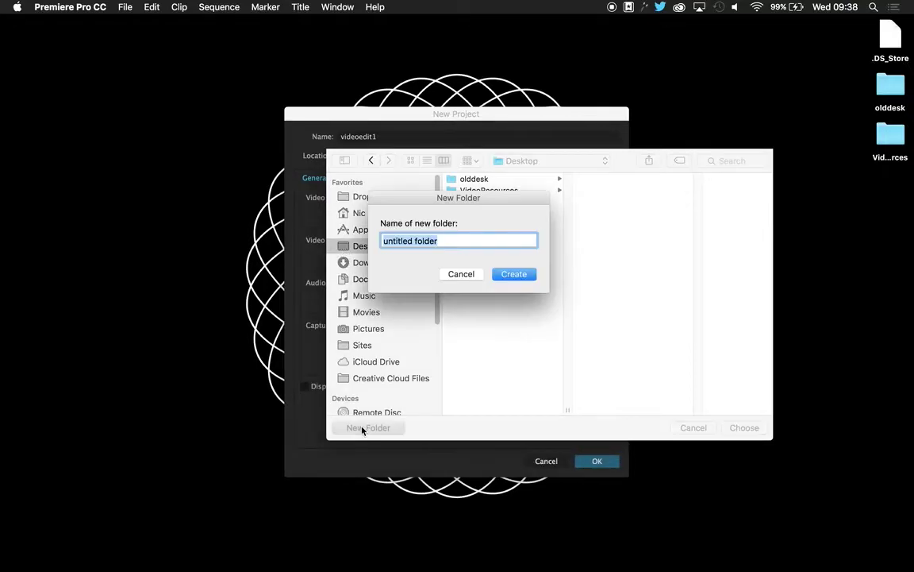
pyautogui.write('videoedit1')
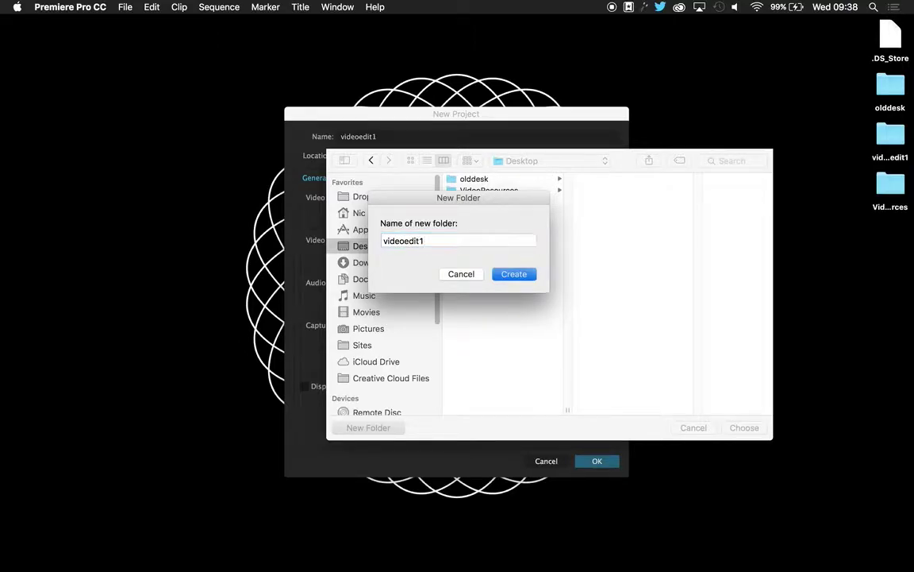
pyautogui.press('Return')
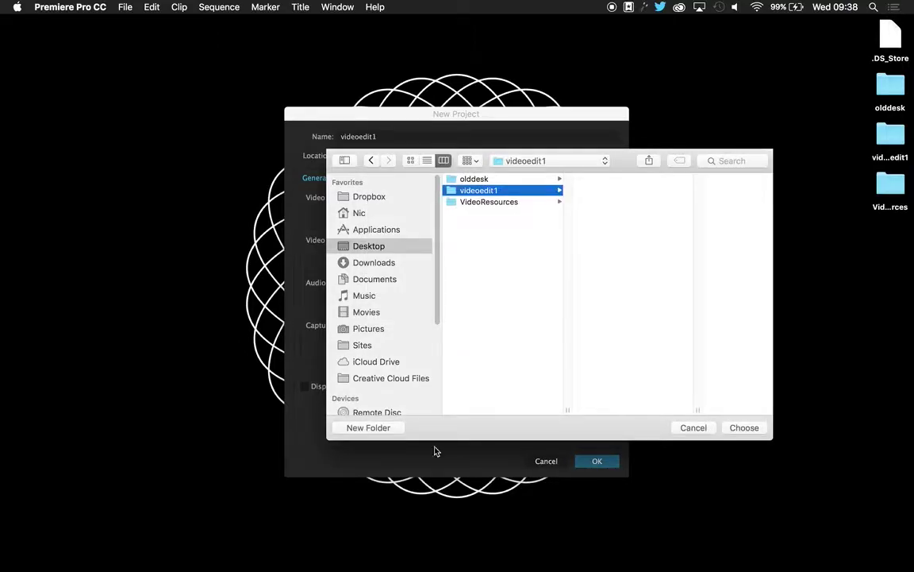
pyautogui.click(741, 428)
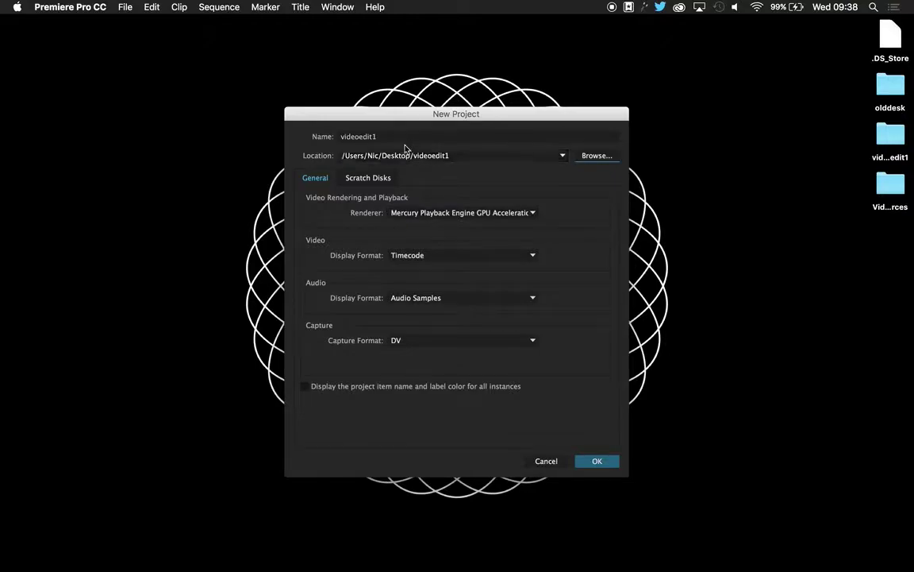
# Keep Timecode display format and DV capture format, checking the Scratch Disks locations
pyautogui.click(378, 140)
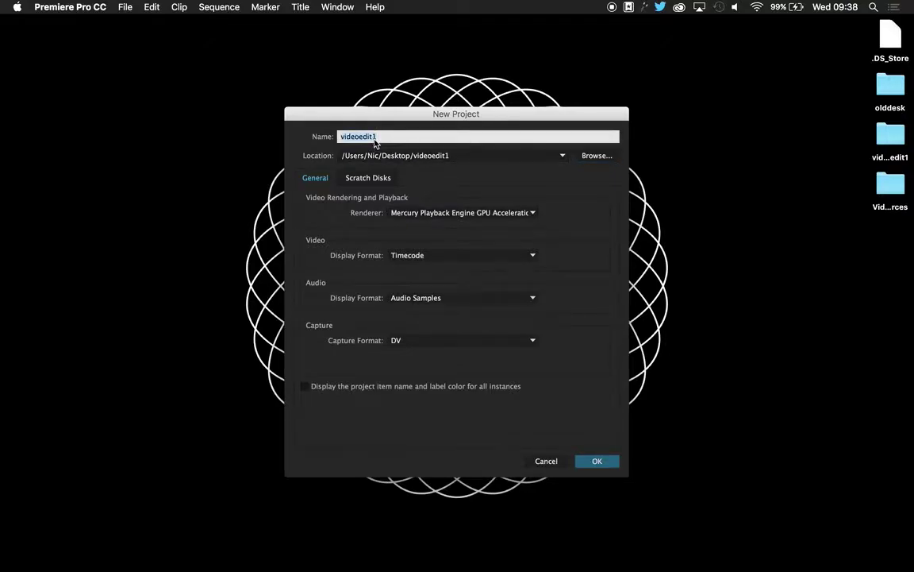
pyautogui.click(306, 213)
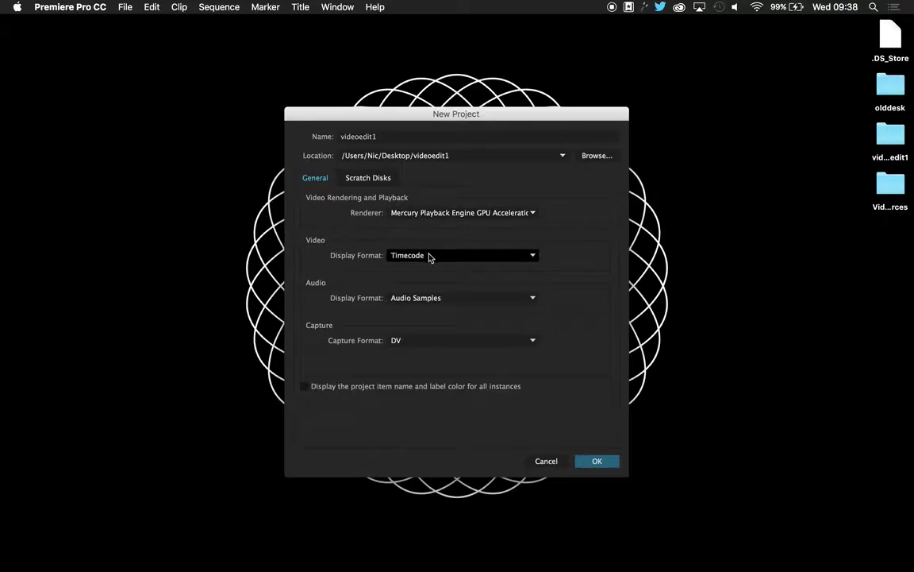
pyautogui.click(393, 260)
pyautogui.click(405, 258)
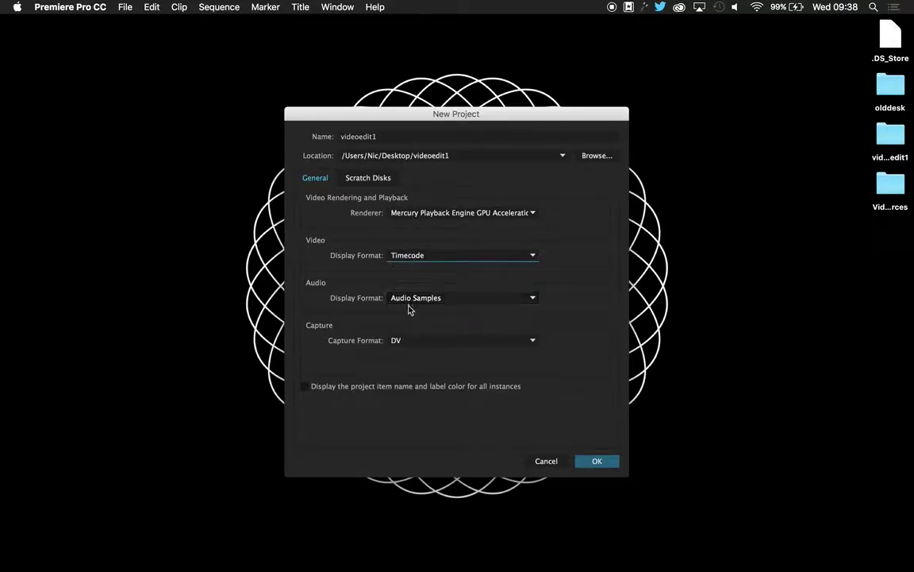
pyautogui.click(397, 341)
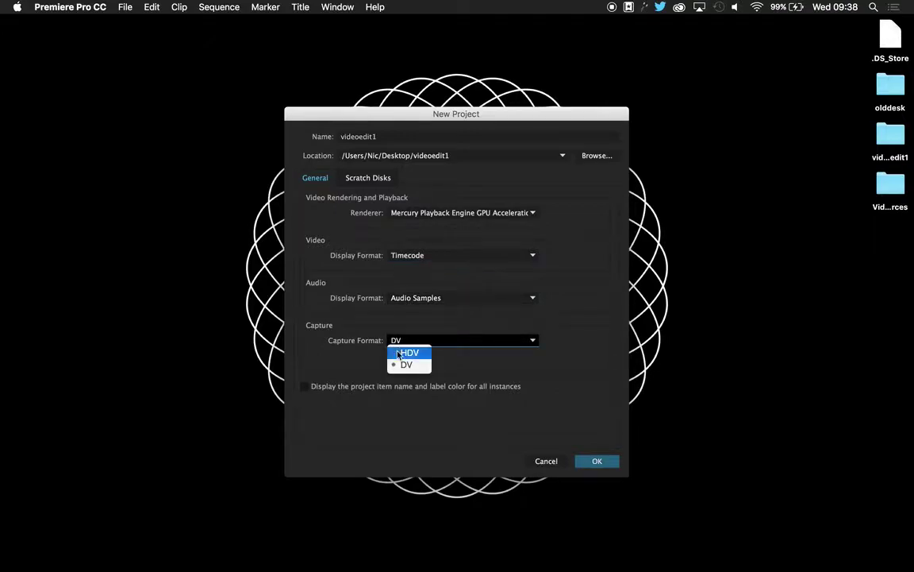
pyautogui.click(412, 367)
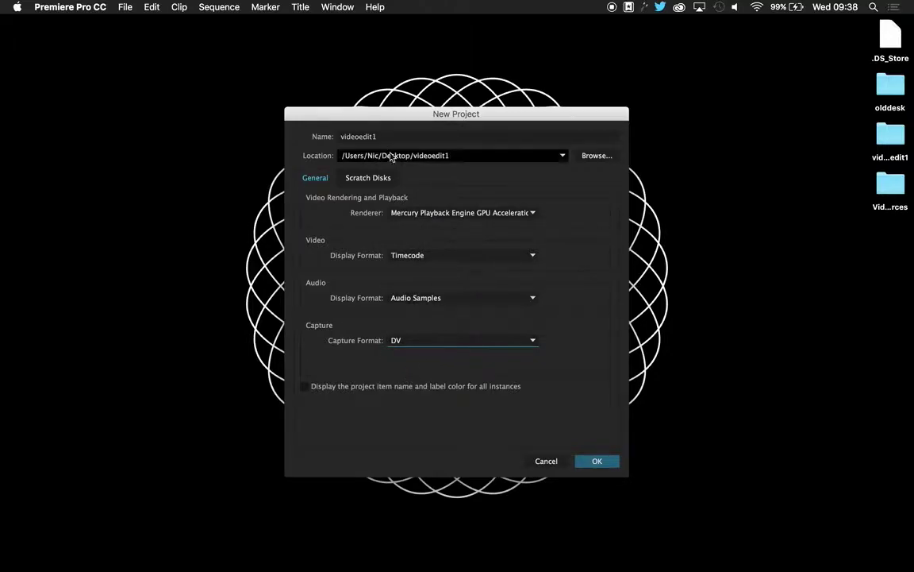
pyautogui.click(367, 178)
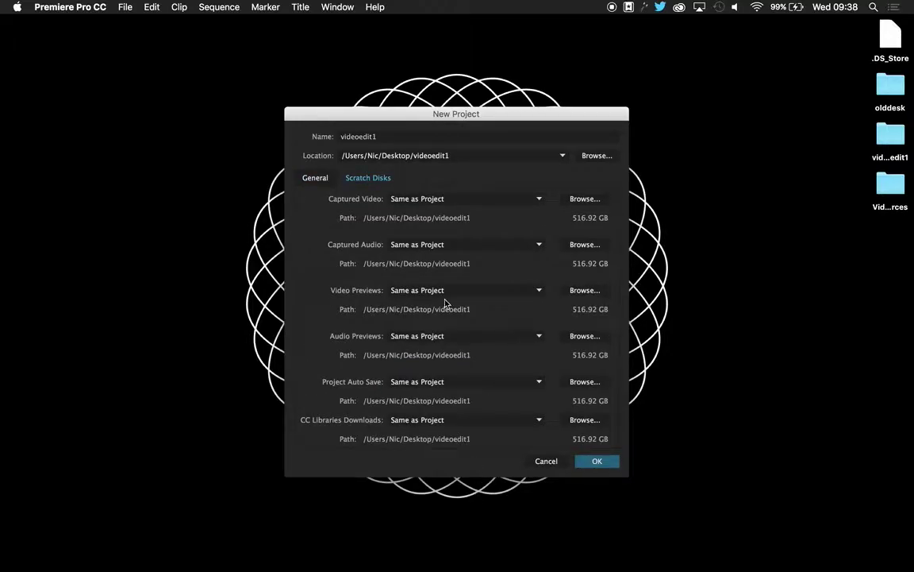
pyautogui.click(314, 178)
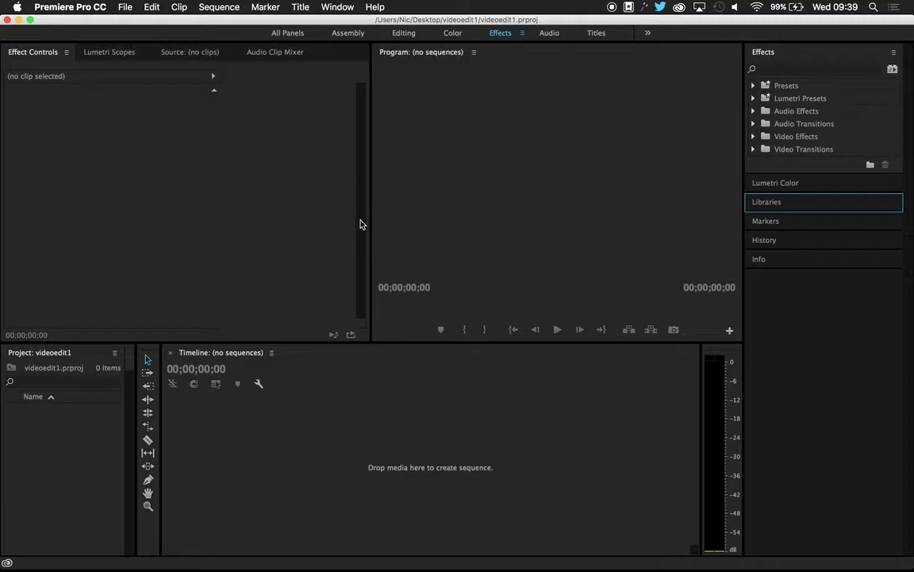
# Reset the workspace to its saved layout, then open and cancel the import browser
pyautogui.click(332, 6)
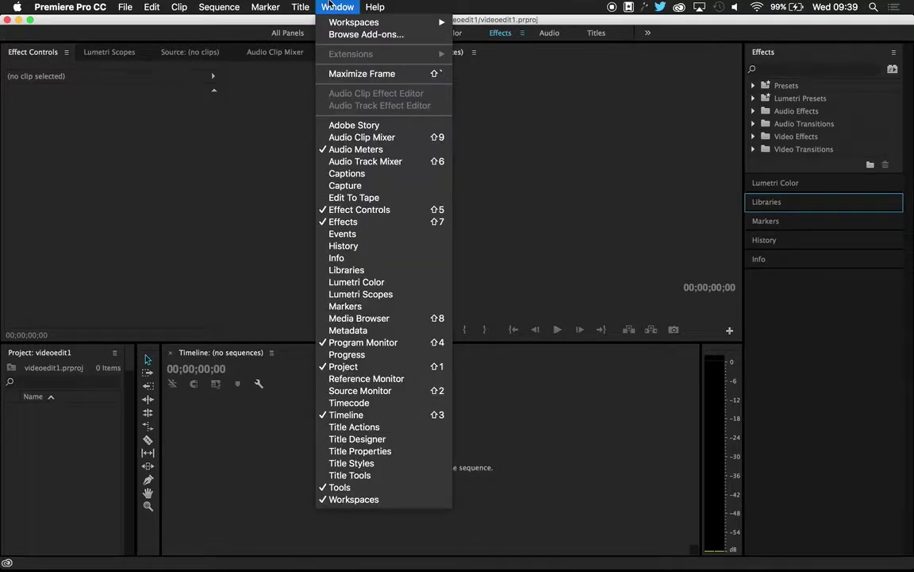
pyautogui.moveTo(353, 22)
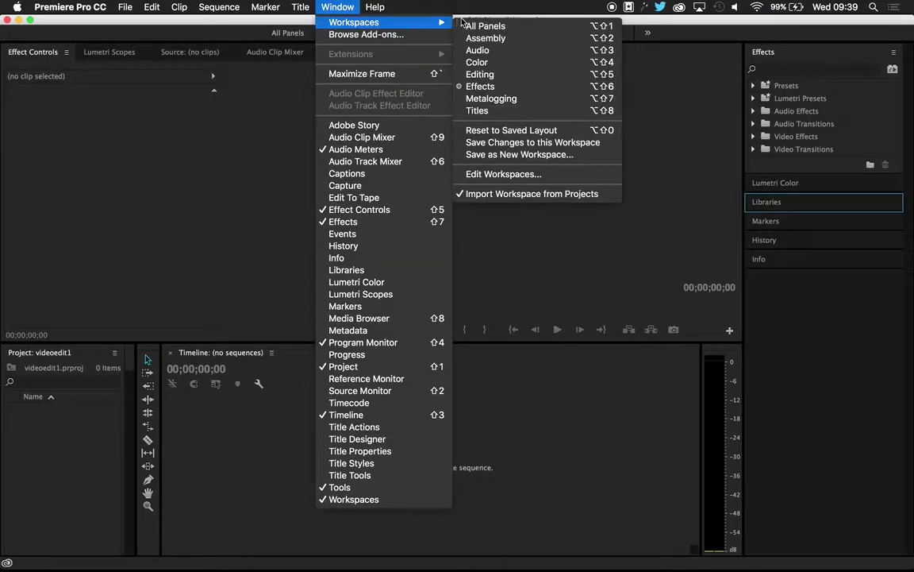
pyautogui.click(473, 137)
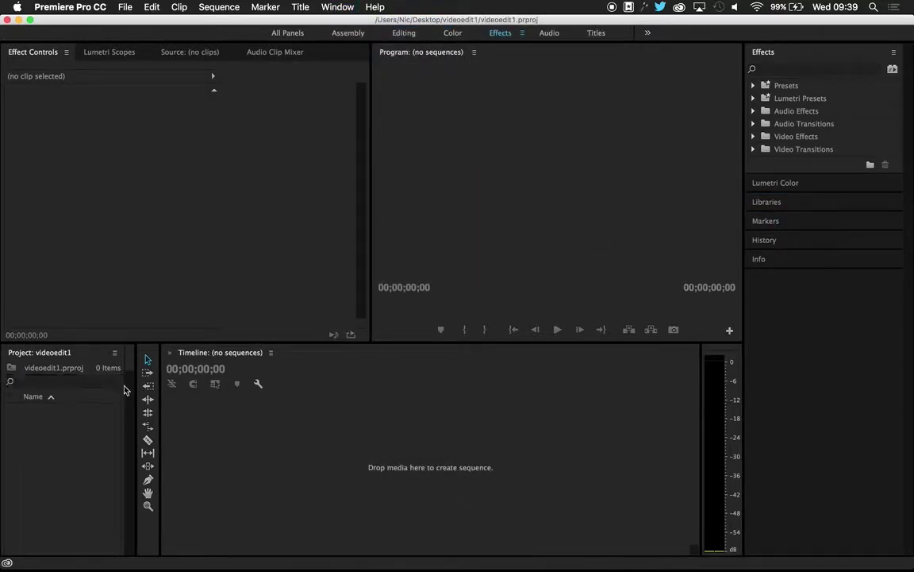
pyautogui.click(99, 420)
pyautogui.doubleClick(98, 421)
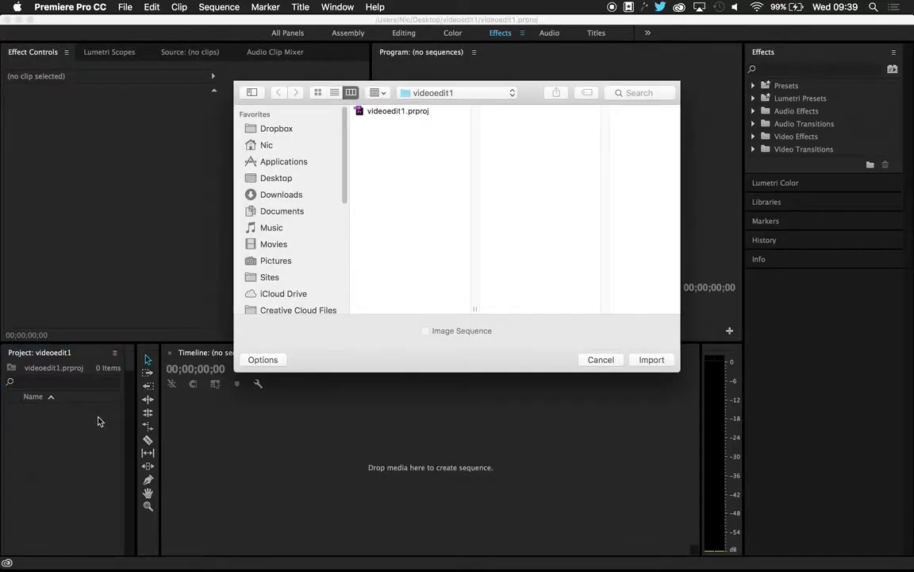
pyautogui.click(600, 358)
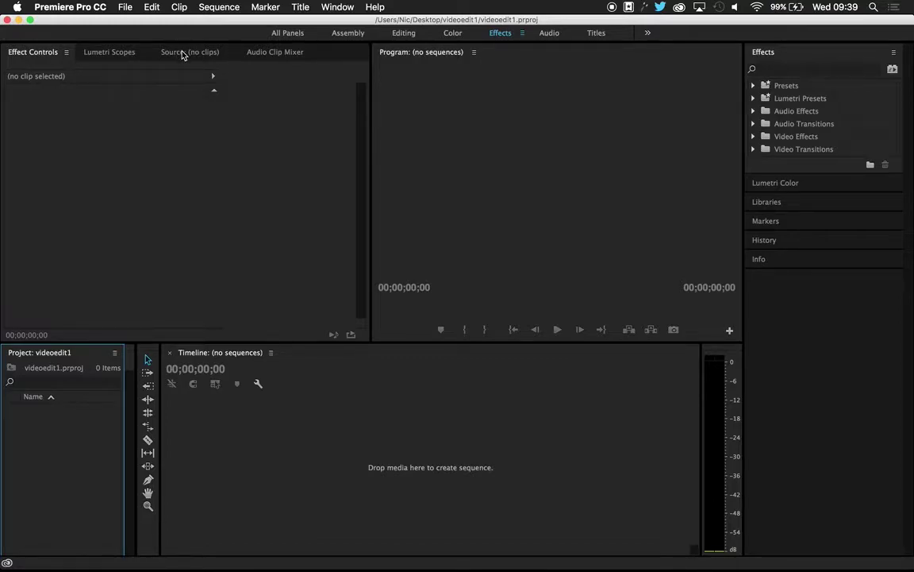
# Switch to the Editing workspace via Window > Workspaces
pyautogui.click(337, 8)
pyautogui.moveTo(353, 23)
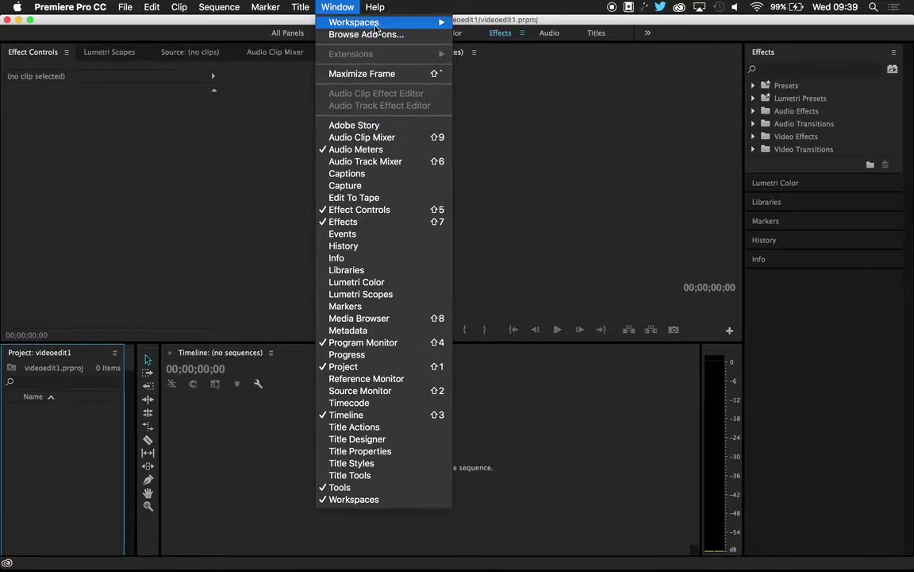
pyautogui.moveTo(378, 27)
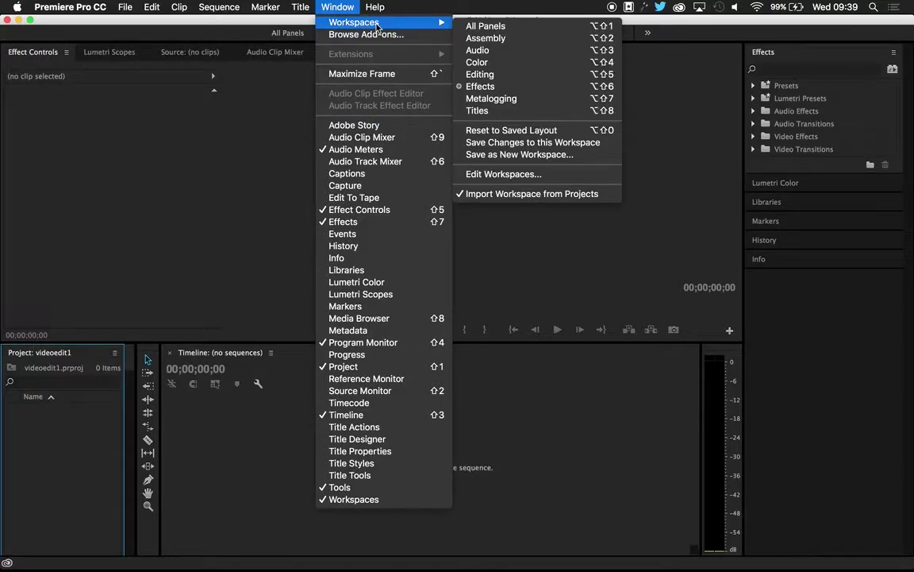
pyautogui.click(479, 74)
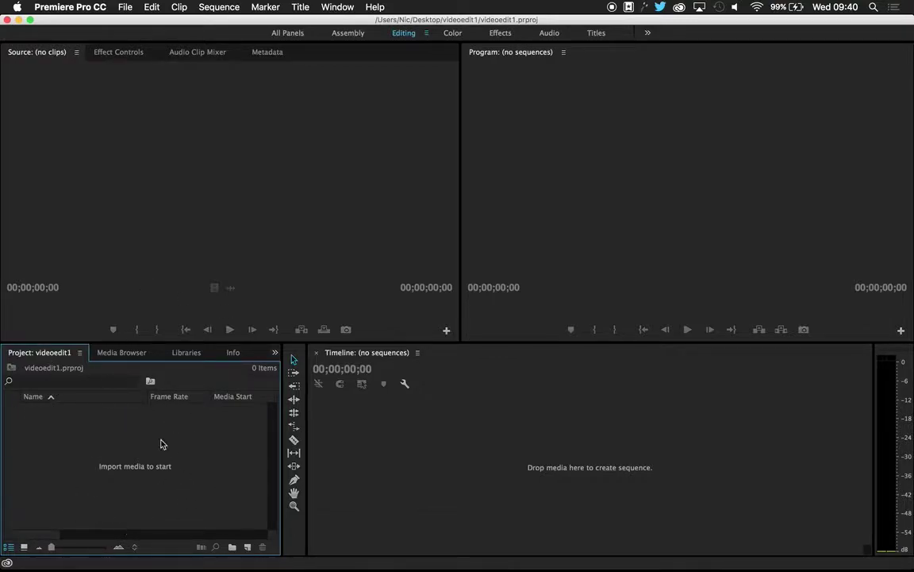
# Open the Import dialog and navigate to the Desktop's VideoResources folder
pyautogui.rightClick(123, 471)
pyautogui.click(140, 438)
pyautogui.click(116, 7)
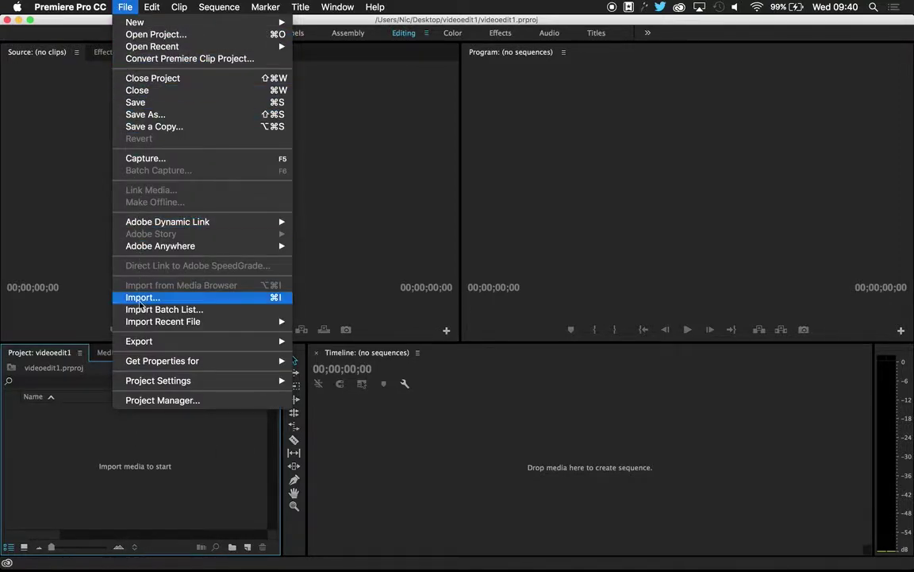
pyautogui.click(140, 299)
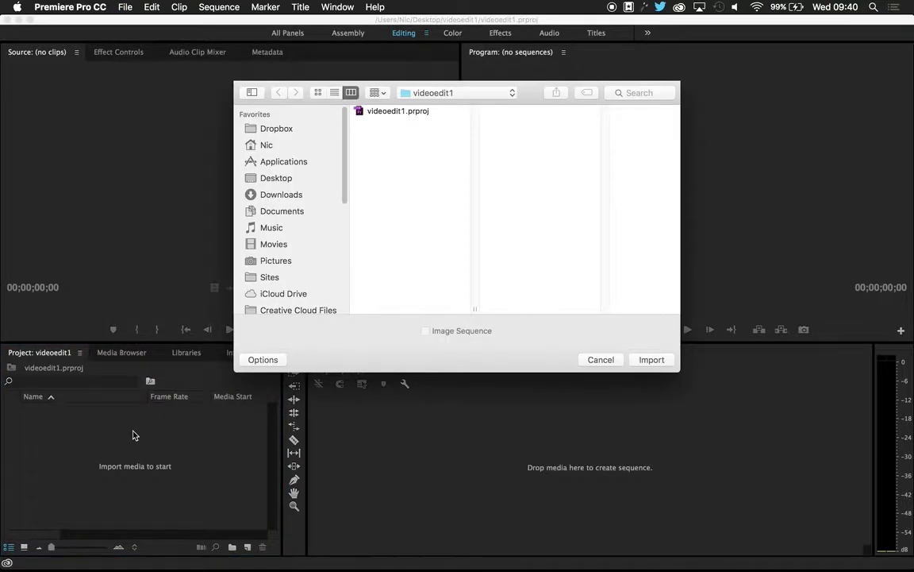
pyautogui.click(268, 180)
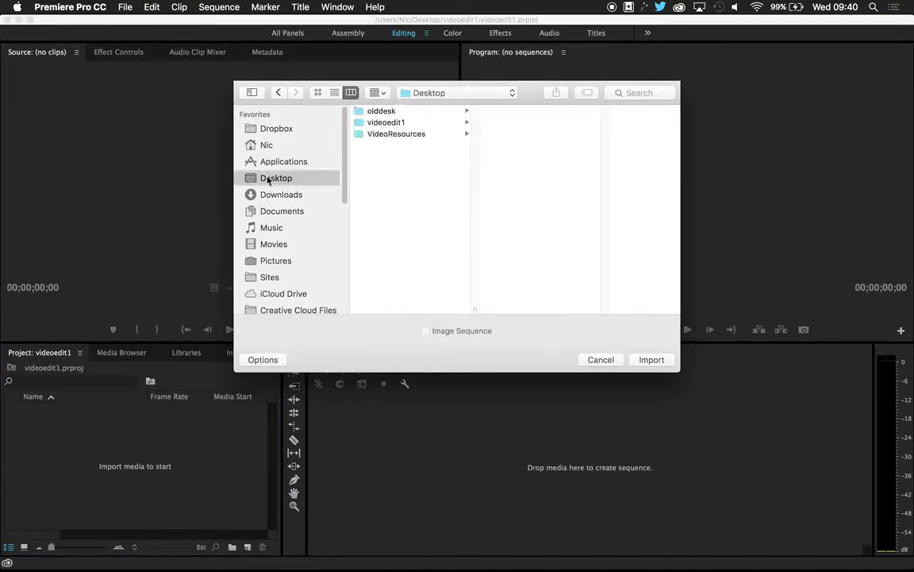
pyautogui.click(362, 134)
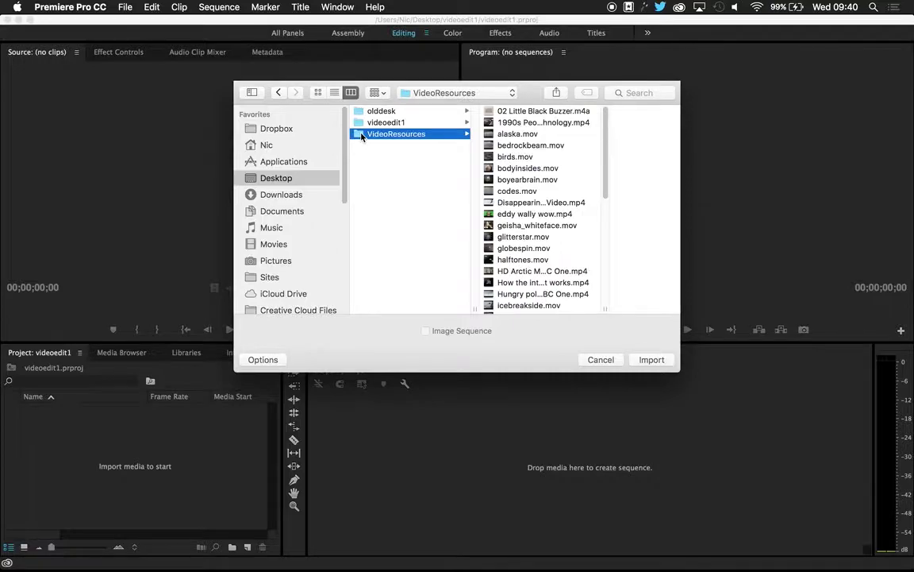
# Try selecting 02 Little Black Buzzer.m4a through yoga.mov, then bedrockbeam.mov and birds.mov
pyautogui.click(559, 113)
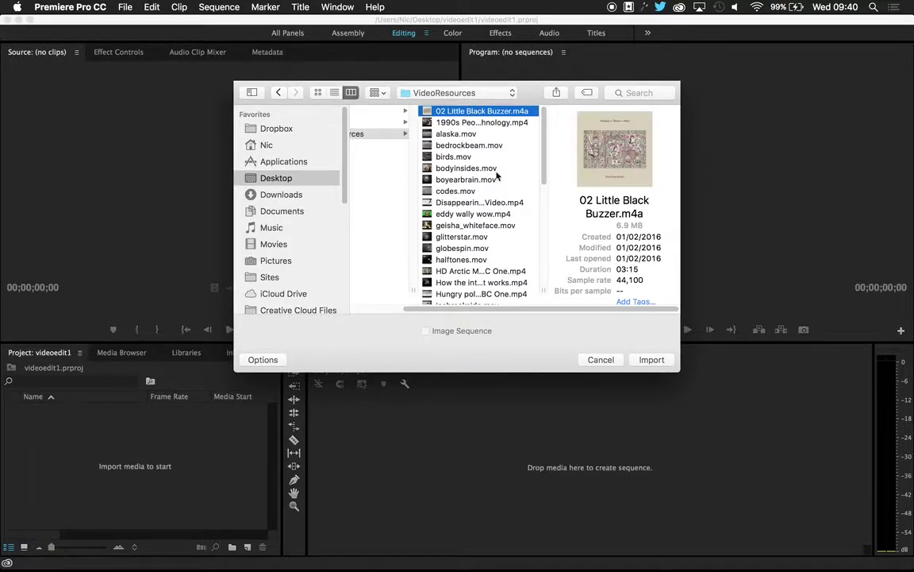
pyautogui.scroll(-10, 498, 176)
pyautogui.scroll(12, 476, 238)
pyautogui.scroll(-10, 489, 226)
pyautogui.keyDown('shift'); pyautogui.click(476, 290); pyautogui.keyUp('shift')
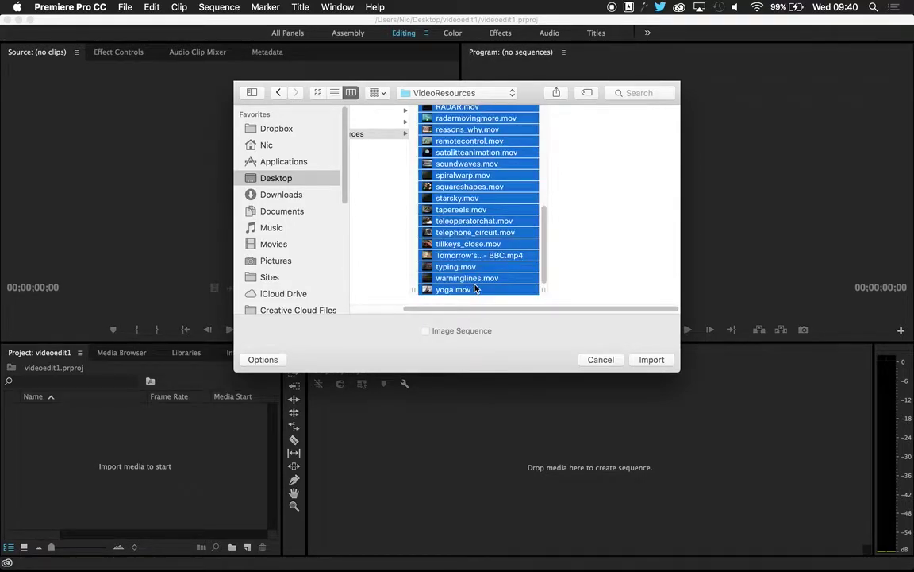
pyautogui.scroll(10, 470, 206)
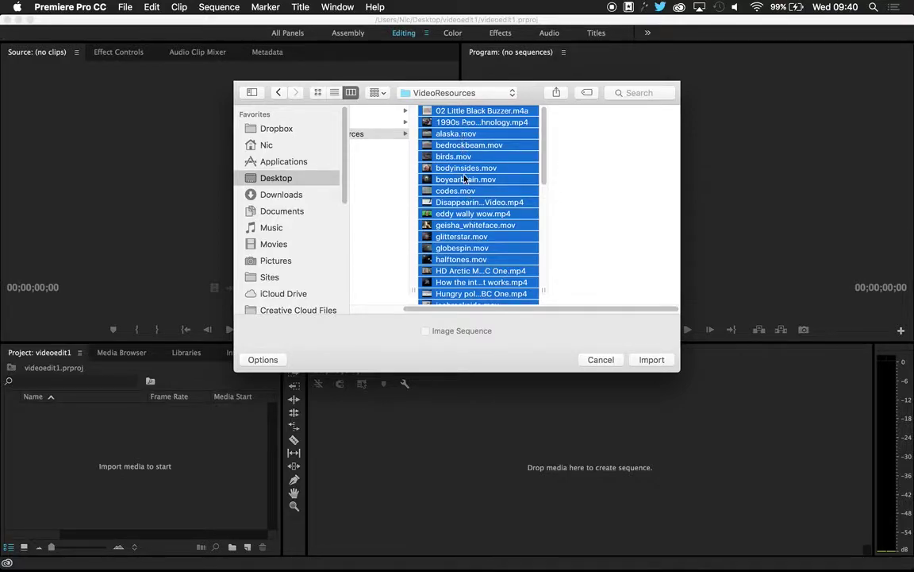
pyautogui.scroll(-3, 465, 137)
pyautogui.scroll(3, 473, 179)
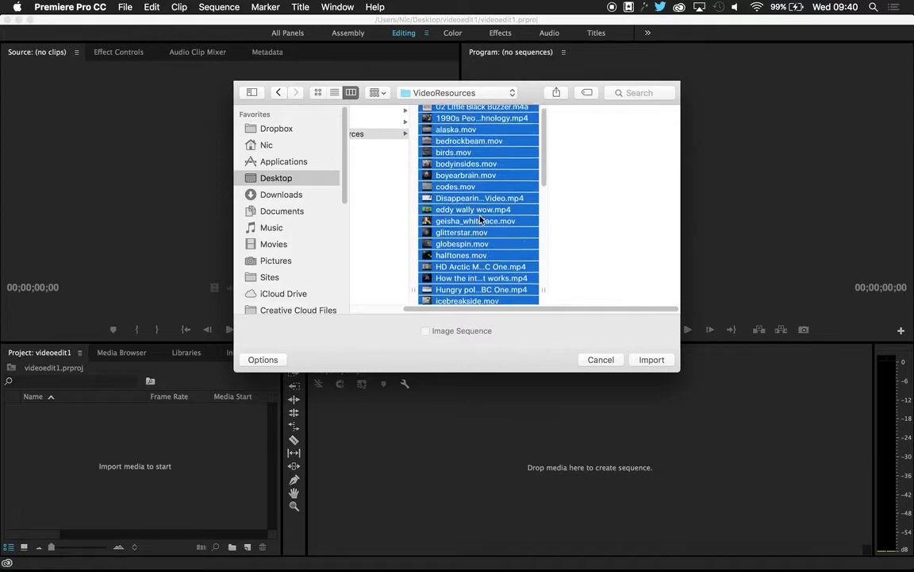
pyautogui.click(470, 147)
pyautogui.click(469, 157)
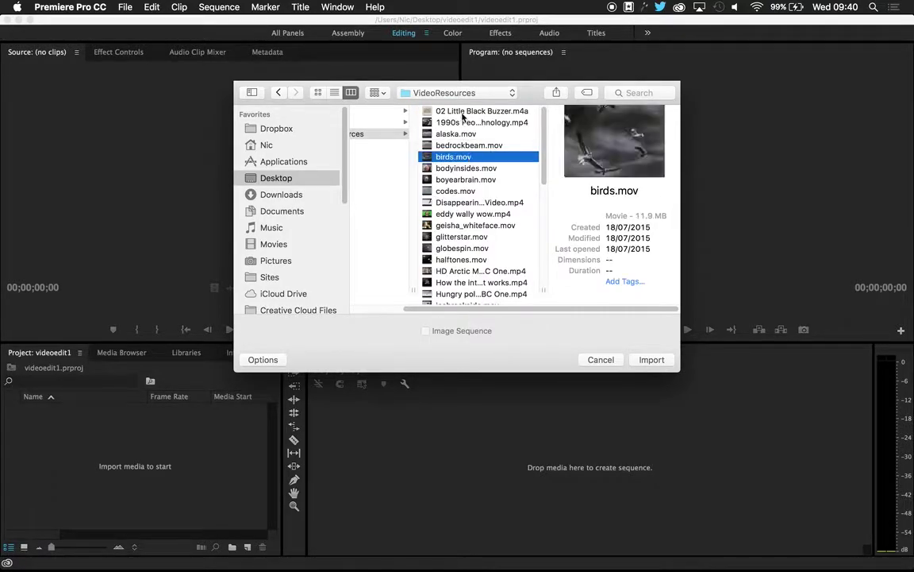
pyautogui.click(462, 112)
# Select all VideoResources files with Cmd+A, including alaska.mov, and import them
pyautogui.press('super+a')
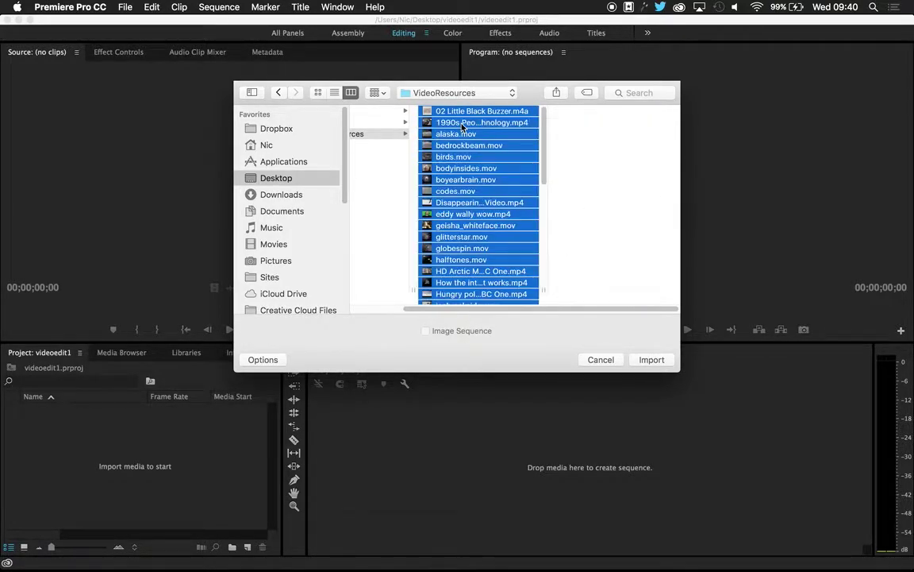
pyautogui.keyDown('super'); pyautogui.click(463, 135); pyautogui.keyUp('super')
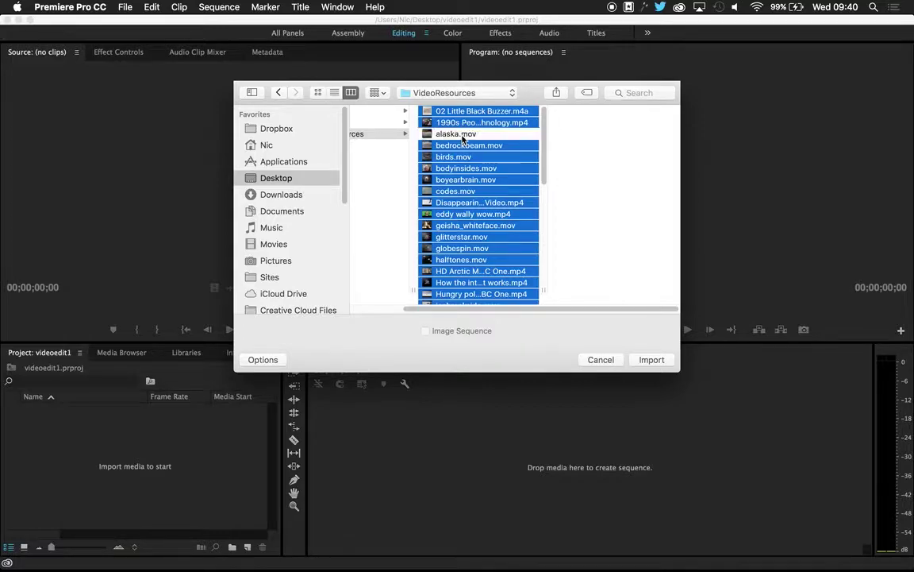
pyautogui.keyDown('super'); pyautogui.click(462, 134); pyautogui.keyUp('super')
pyautogui.scroll(-10, 476, 206)
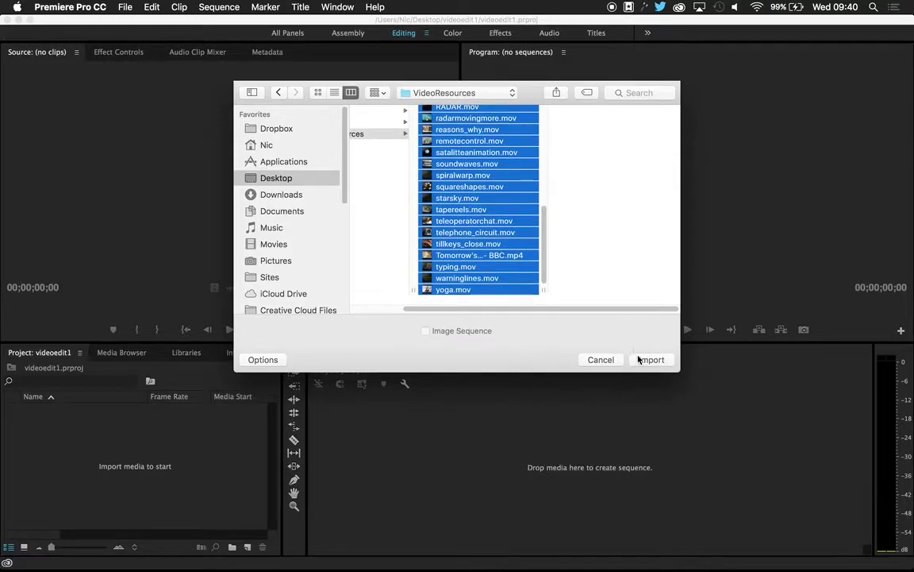
pyautogui.scroll(10, 493, 242)
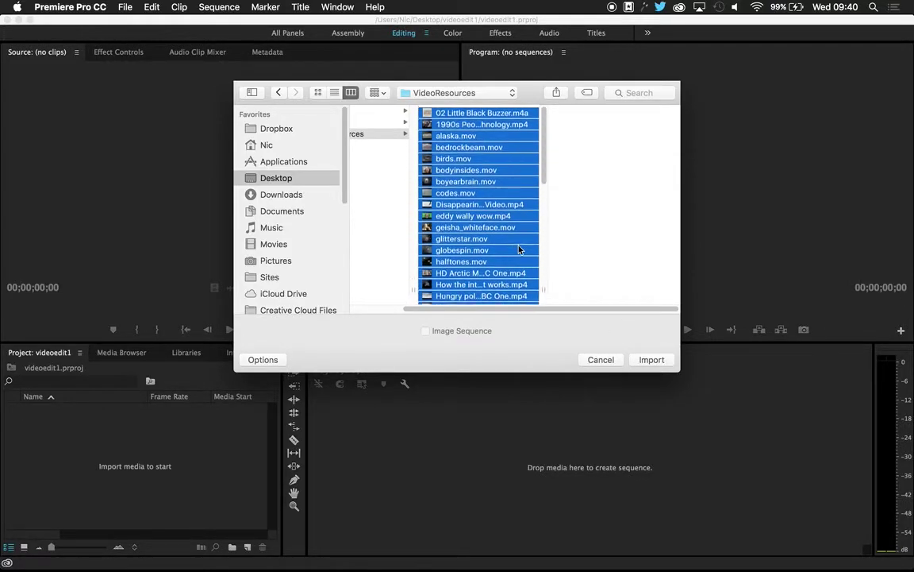
pyautogui.scroll(-5, 492, 242)
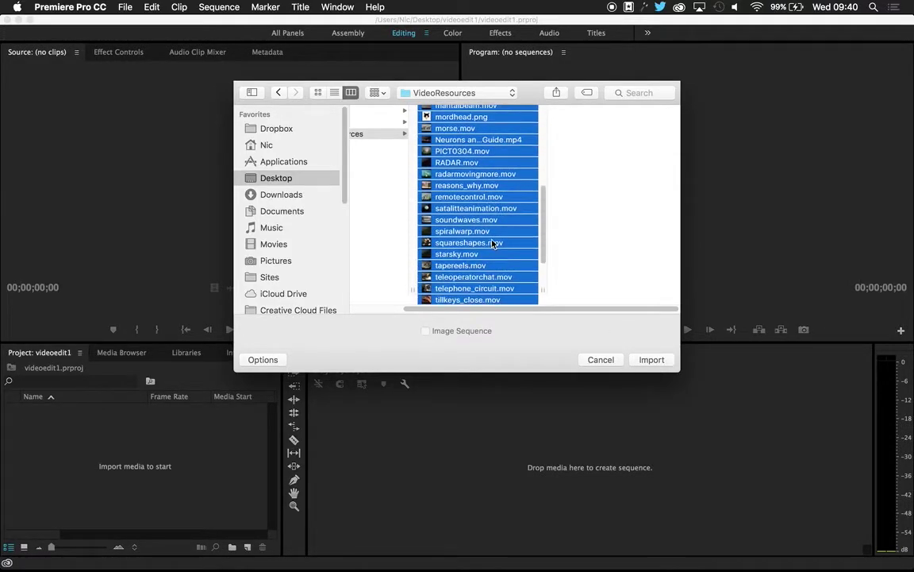
pyautogui.scroll(5, 492, 243)
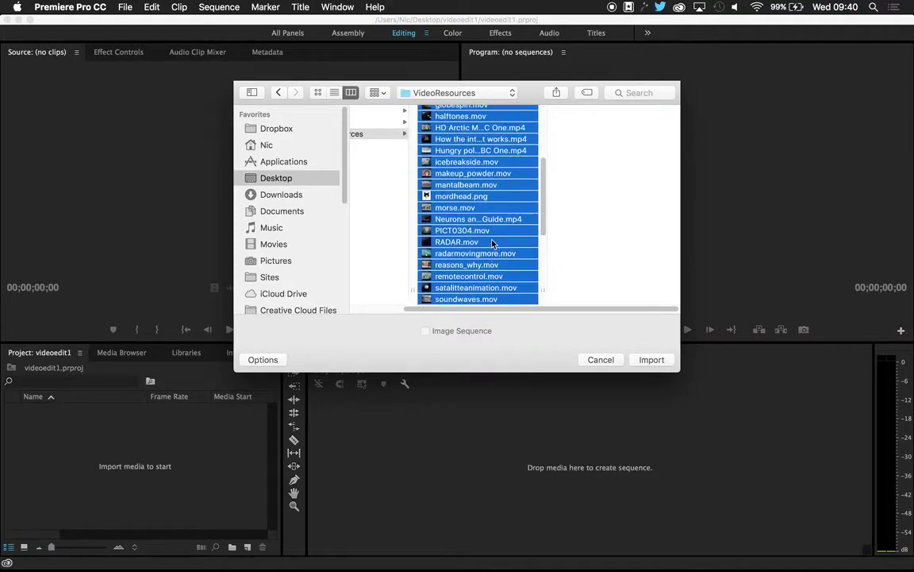
pyautogui.scroll(10, 441, 188)
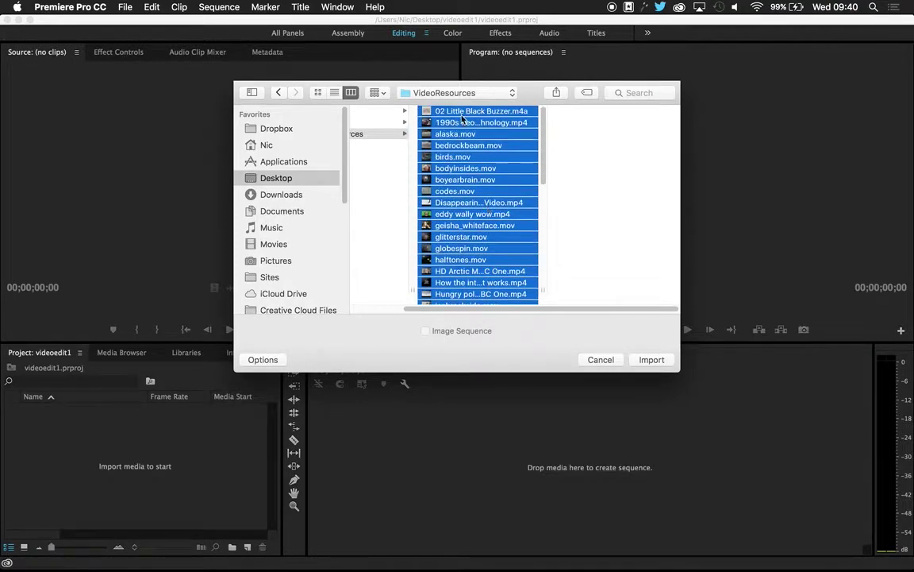
pyautogui.click(647, 360)
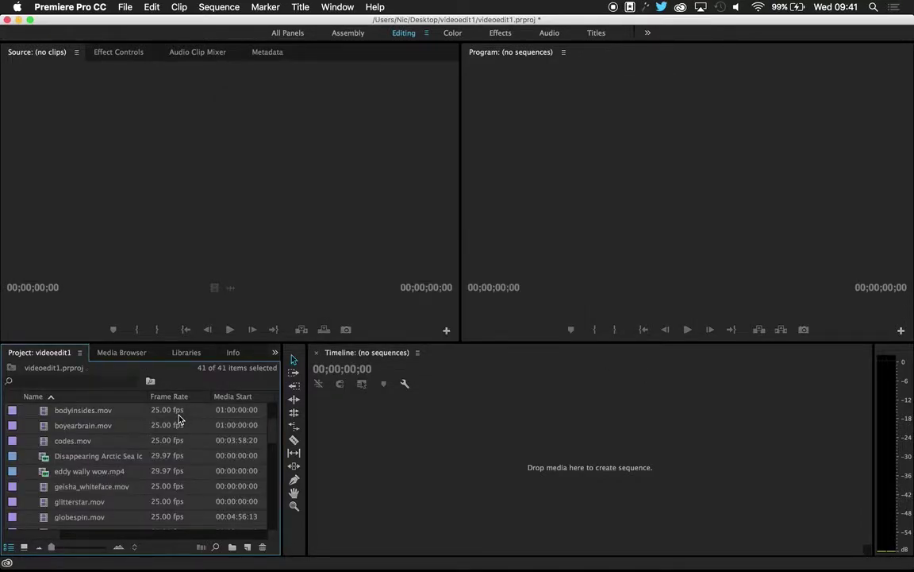
# Check the 41 imported clips in the Project panel and activate the empty Timeline
pyautogui.scroll(-10, 88, 510)
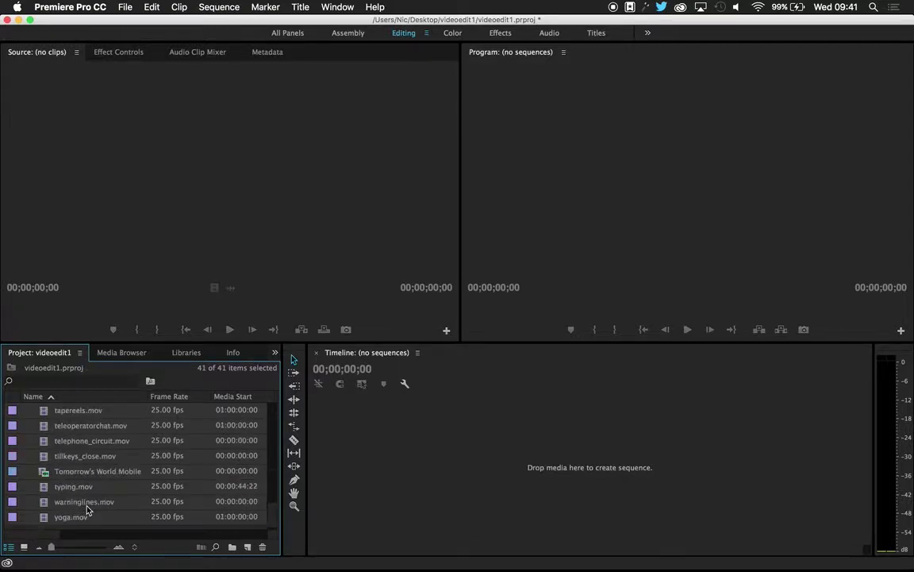
pyautogui.scroll(10, 87, 509)
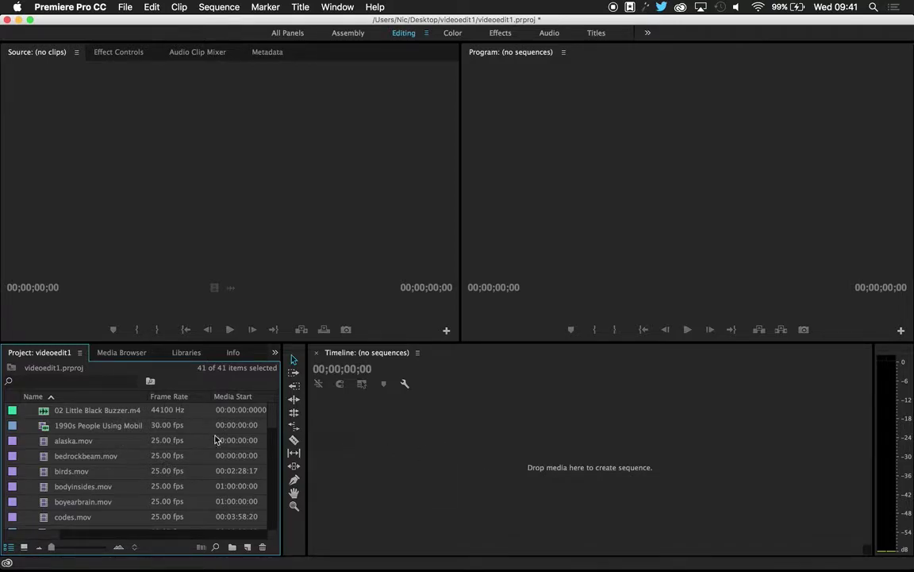
pyautogui.click(562, 535)
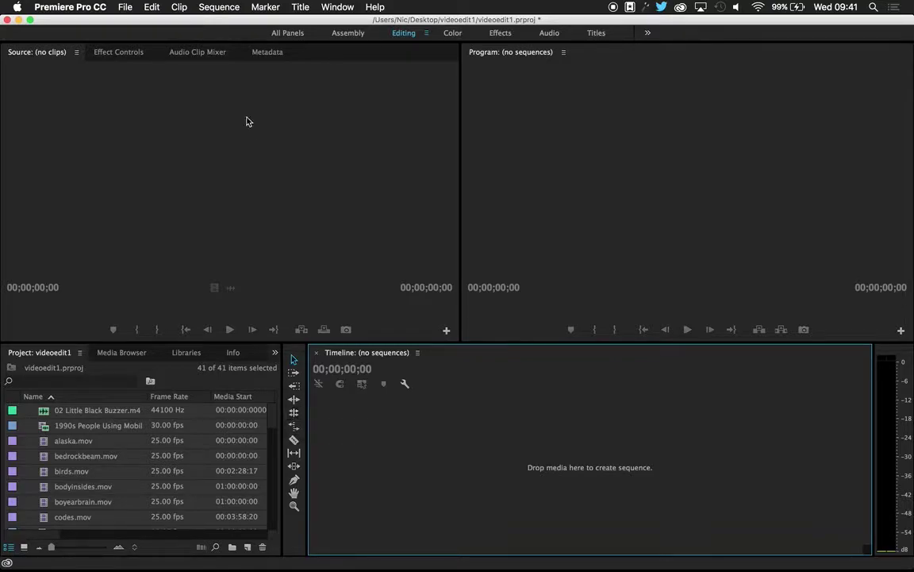
pyautogui.click(125, 7)
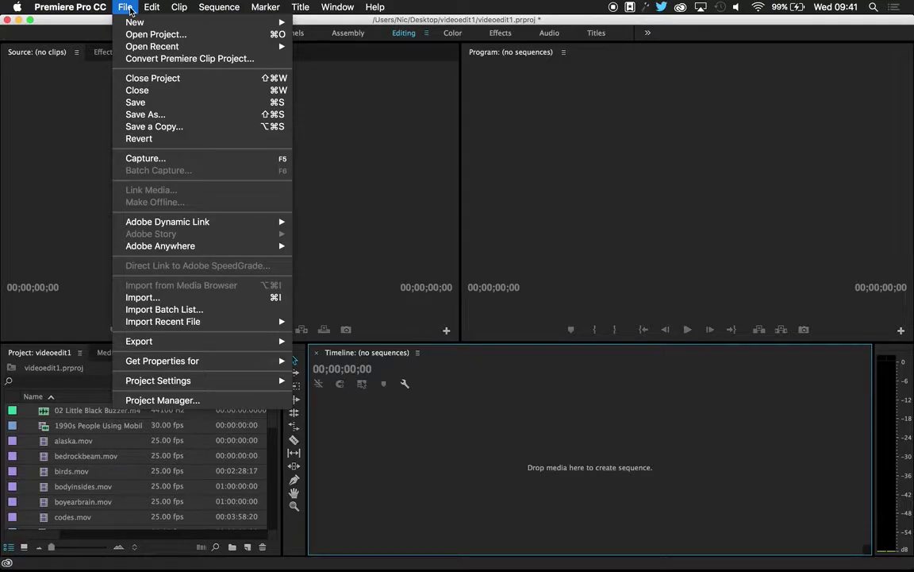
# Open File > New > Sequence and select the Digital SLR preset group
pyautogui.moveTo(134, 25)
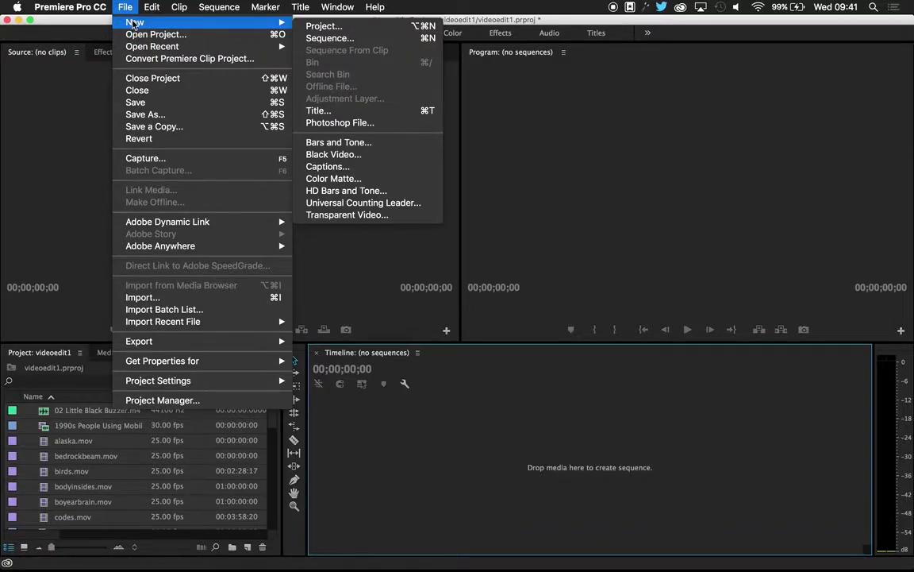
pyautogui.click(355, 38)
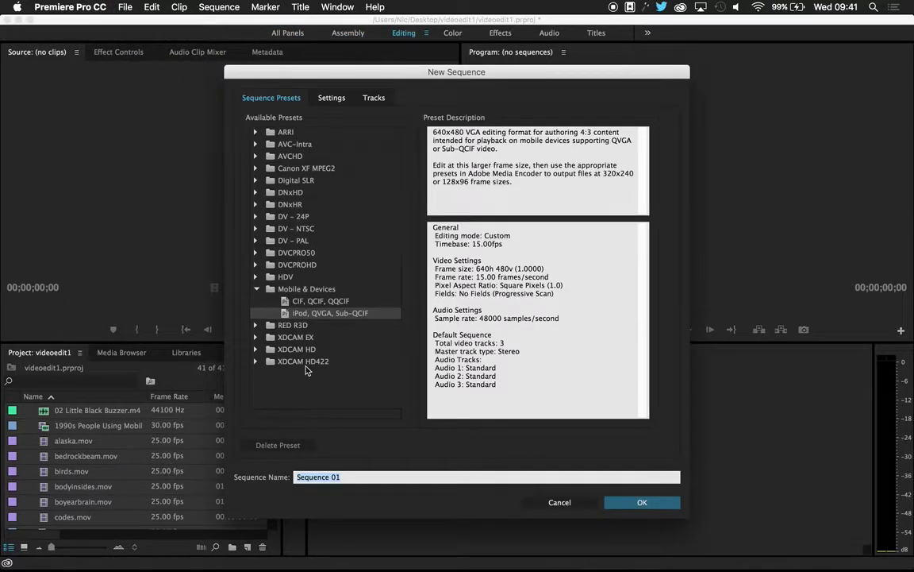
pyautogui.click(269, 180)
# Browse the Digital SLR, Mobile & Devices and HDV presets, settling on iPod, QVGA, Sub-QCIF
pyautogui.click(257, 181)
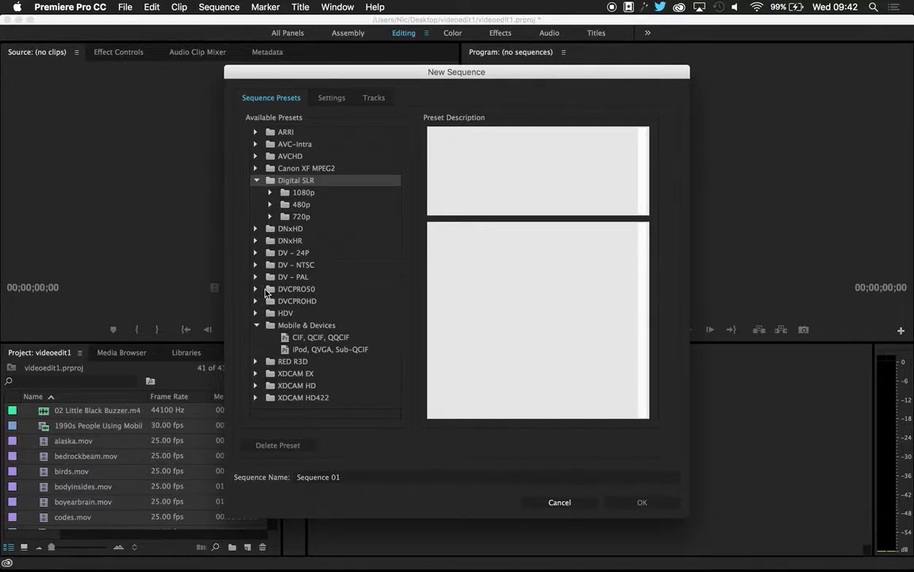
pyautogui.click(286, 328)
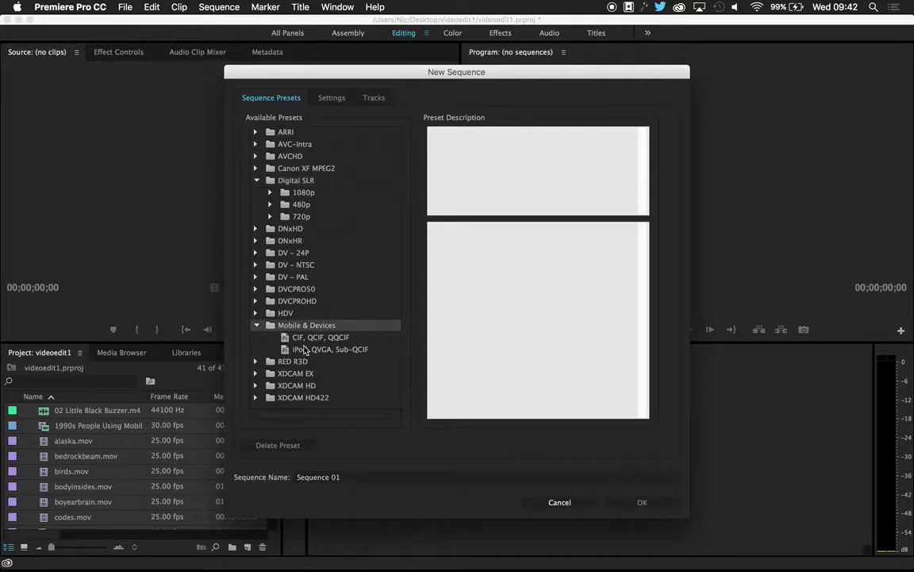
pyautogui.click(302, 349)
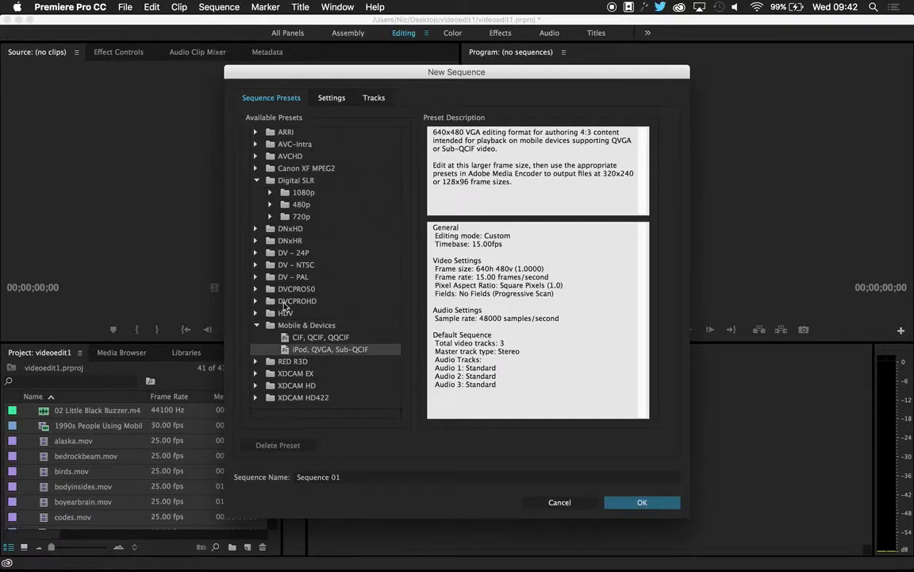
pyautogui.click(259, 314)
pyautogui.click(255, 315)
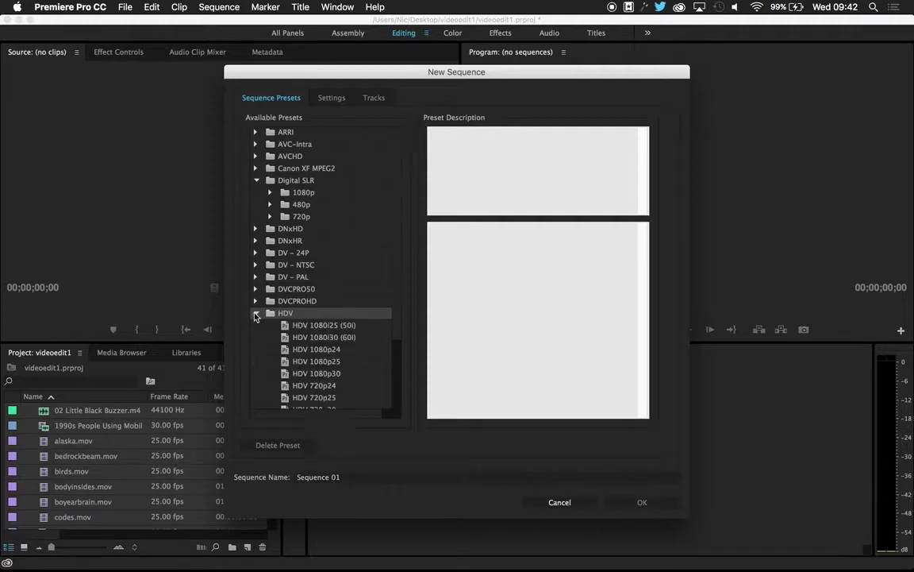
pyautogui.scroll(-3, 271, 307)
pyautogui.scroll(3, 271, 307)
pyautogui.click(257, 182)
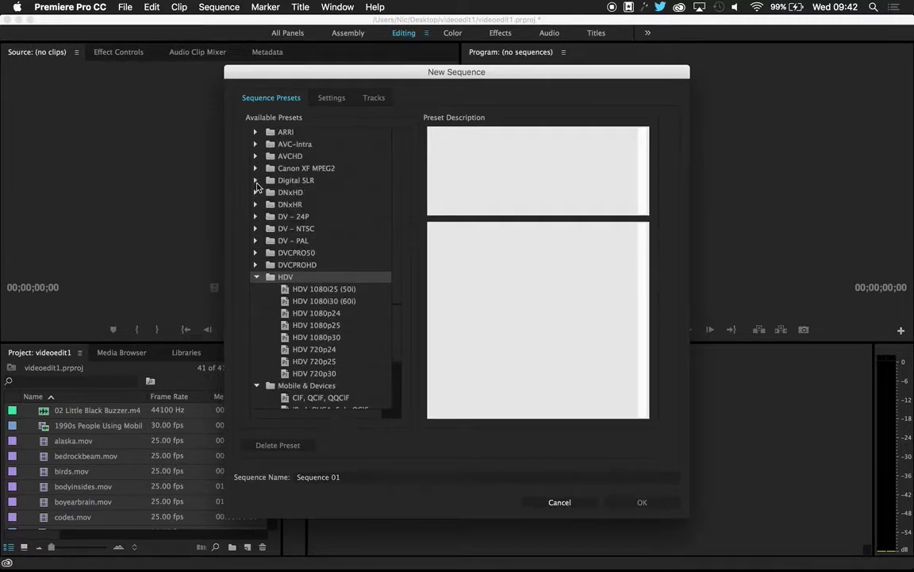
pyautogui.click(267, 180)
pyautogui.click(257, 182)
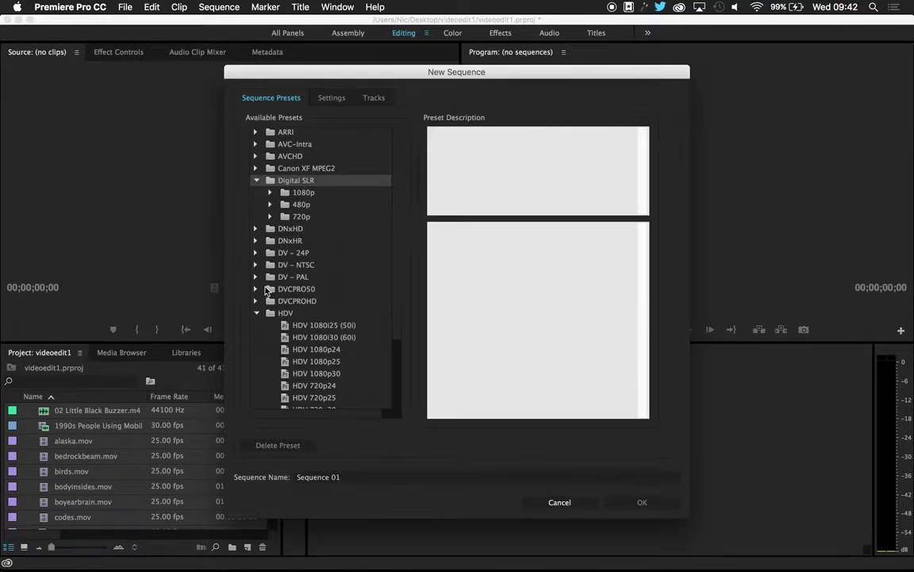
pyautogui.scroll(-5, 262, 239)
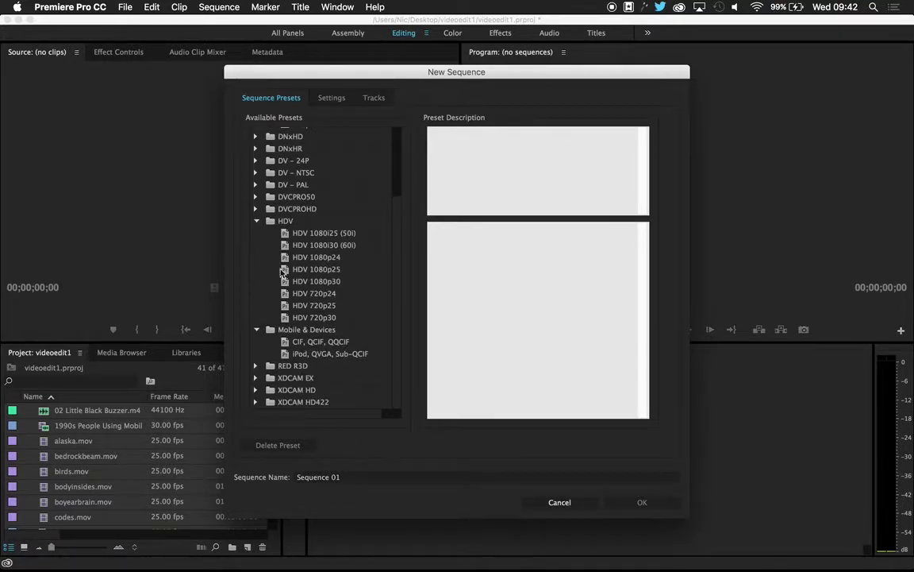
pyautogui.click(301, 355)
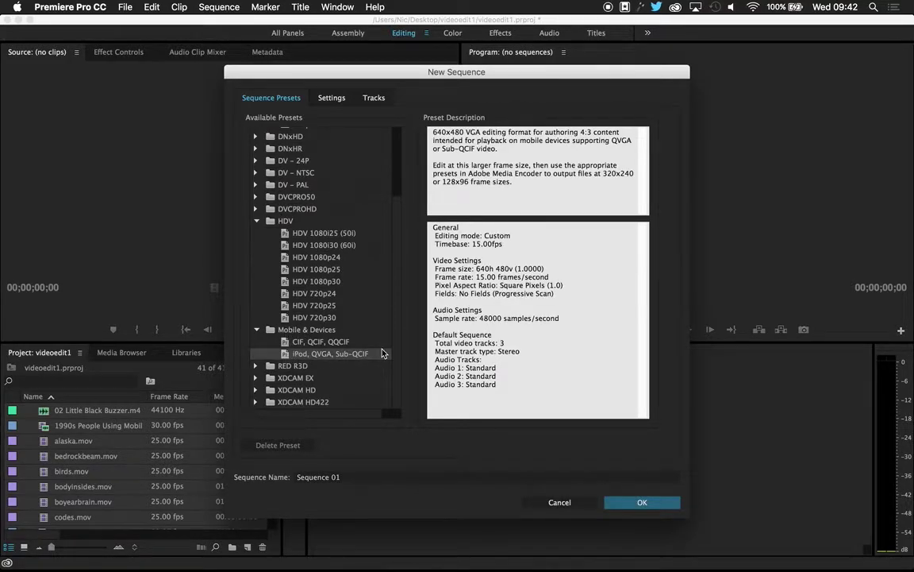
# Review the preset's 640×480 frame size and view its Settings tab
pyautogui.moveTo(476, 270); pyautogui.dragTo(490, 272)
pyautogui.moveTo(496, 269); pyautogui.dragTo(510, 269)
pyautogui.click(475, 276)
pyautogui.click(339, 101)
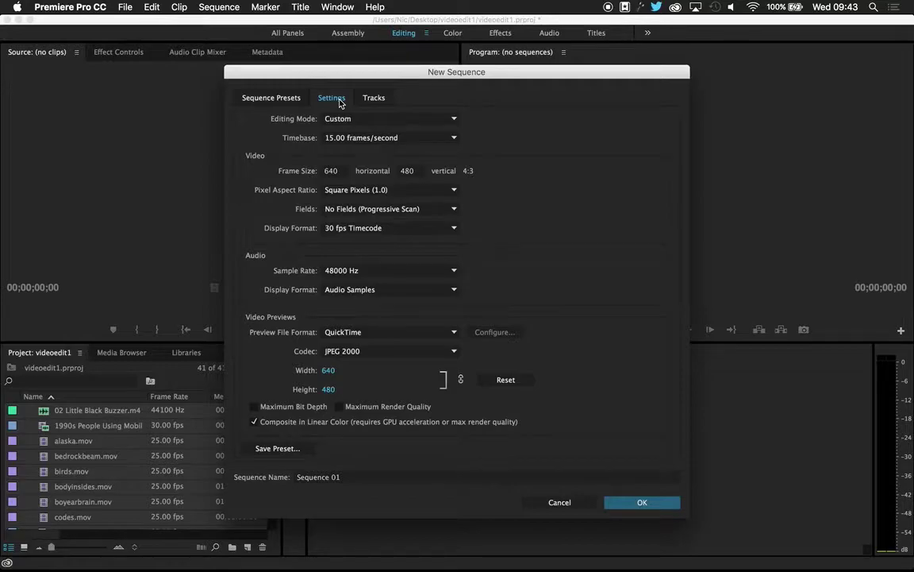
# Set the timebase to 25.00 frames/second and create Sequence 01 at 640×480
pyautogui.click(294, 98)
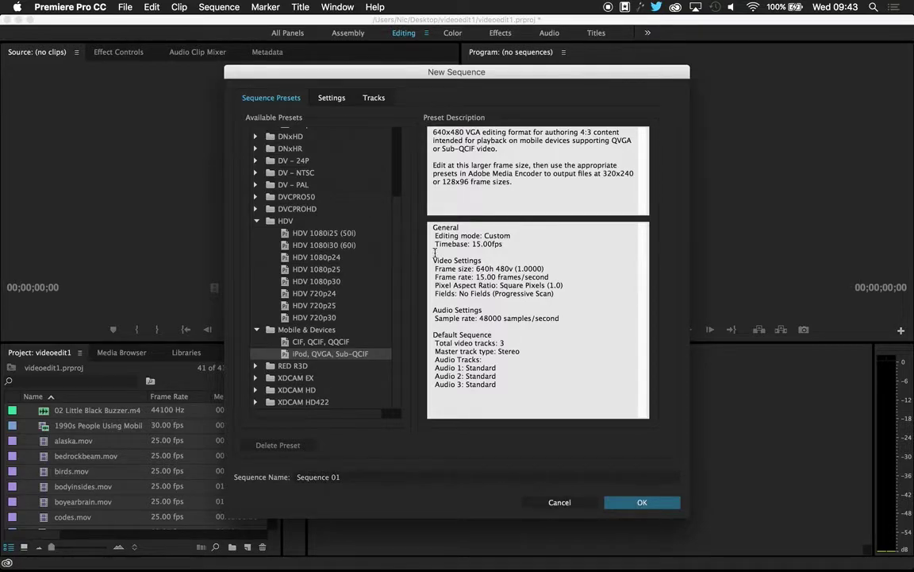
pyautogui.click(333, 99)
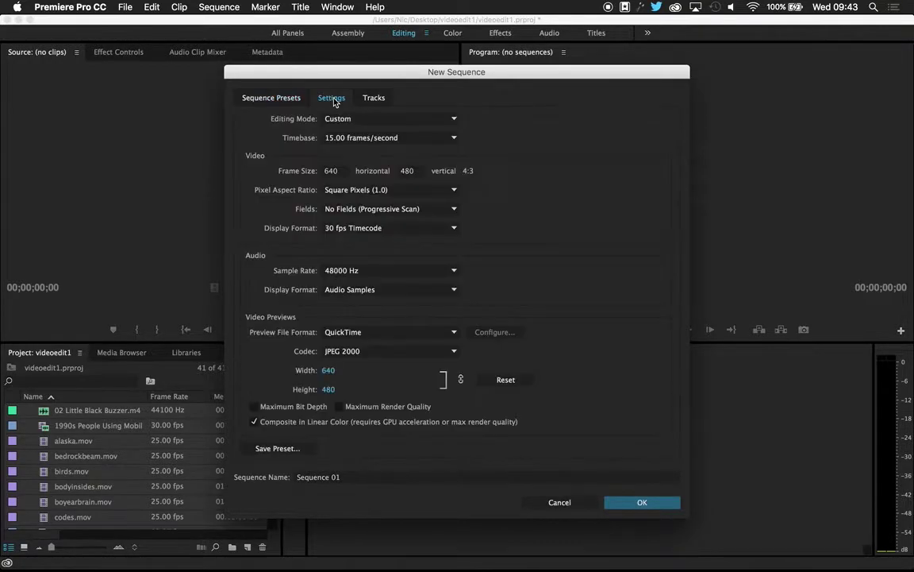
pyautogui.click(335, 138)
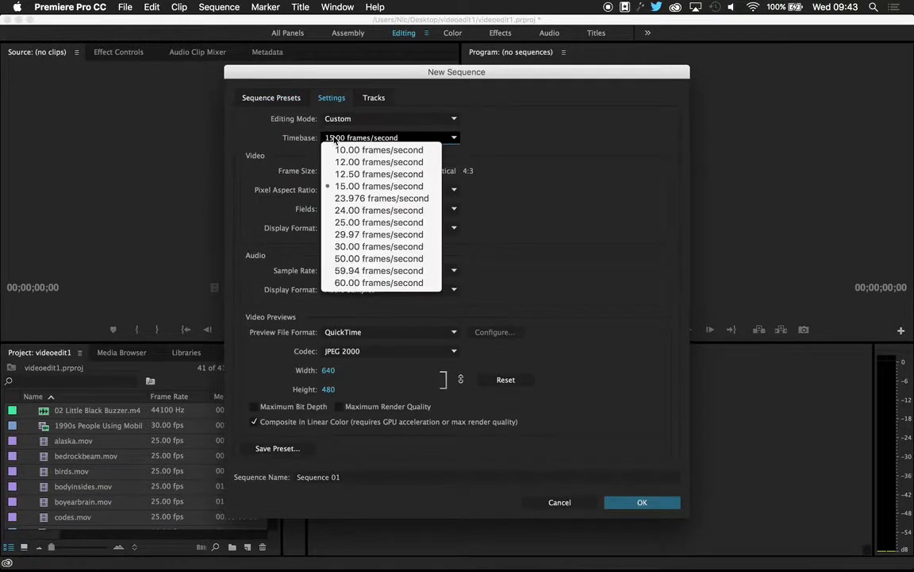
pyautogui.click(344, 225)
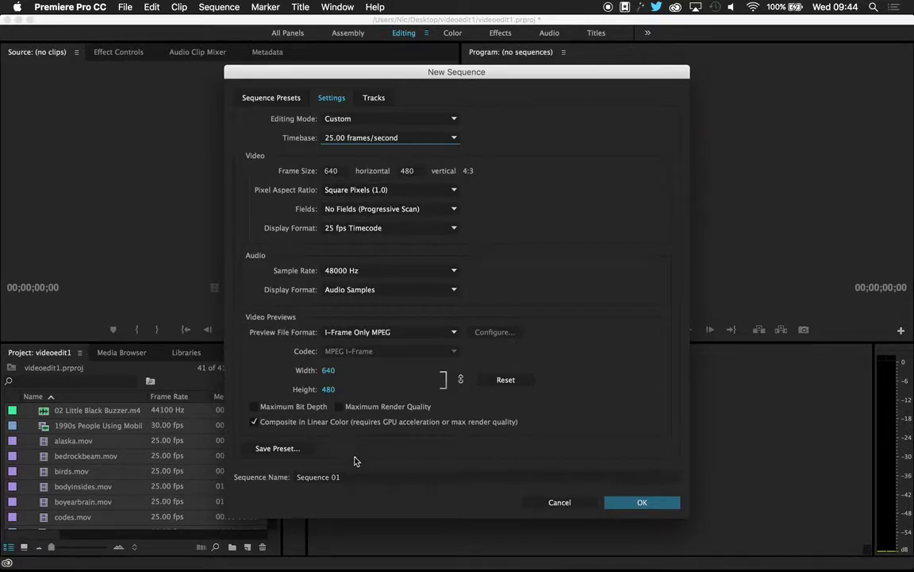
pyautogui.click(641, 504)
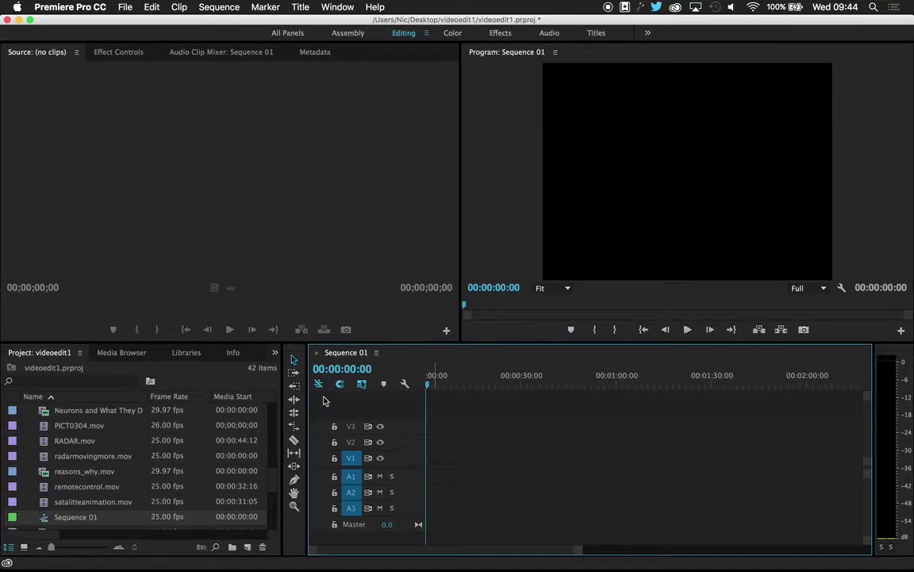
pyautogui.click(78, 440)
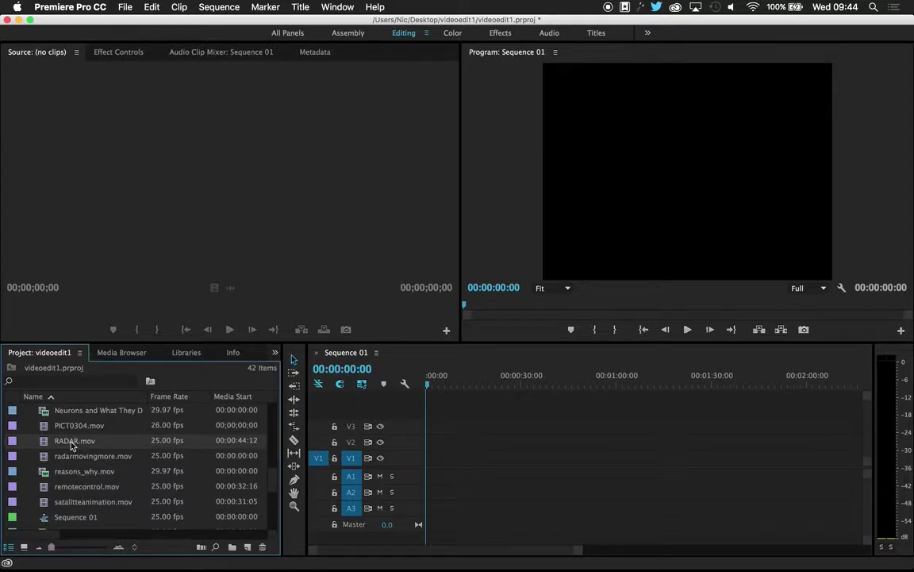
pyautogui.scroll(10, 68, 428)
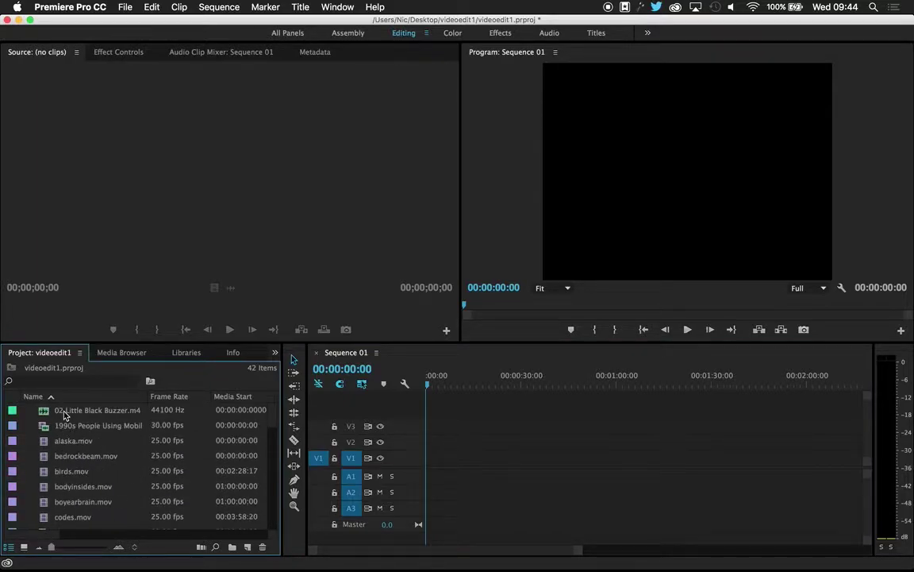
pyautogui.click(46, 412)
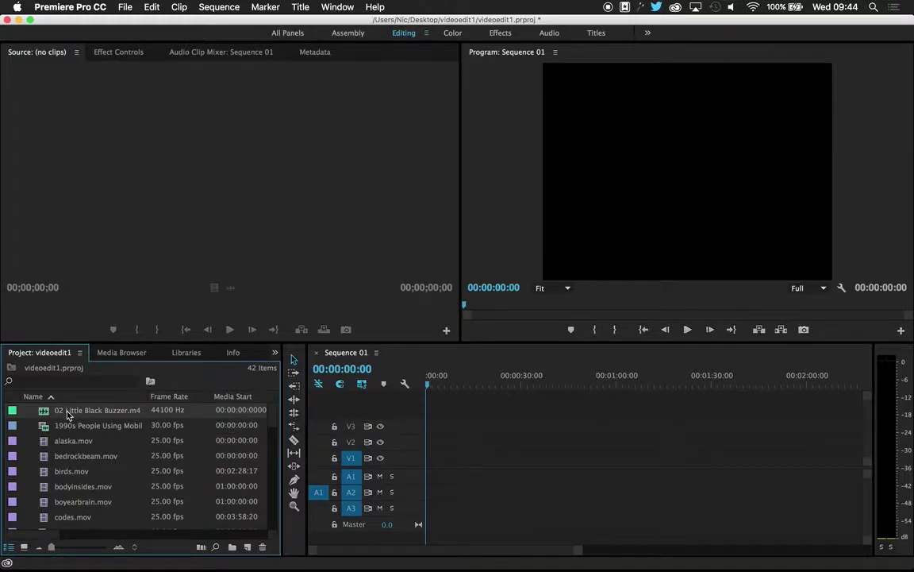
pyautogui.moveTo(65, 414); pyautogui.dragTo(40, 416)
pyautogui.click(45, 429)
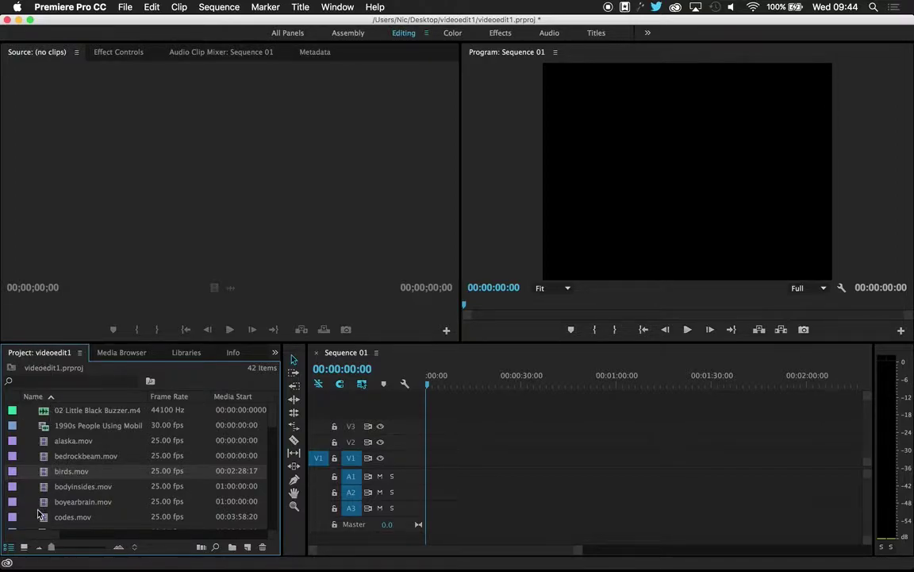
pyautogui.click(24, 548)
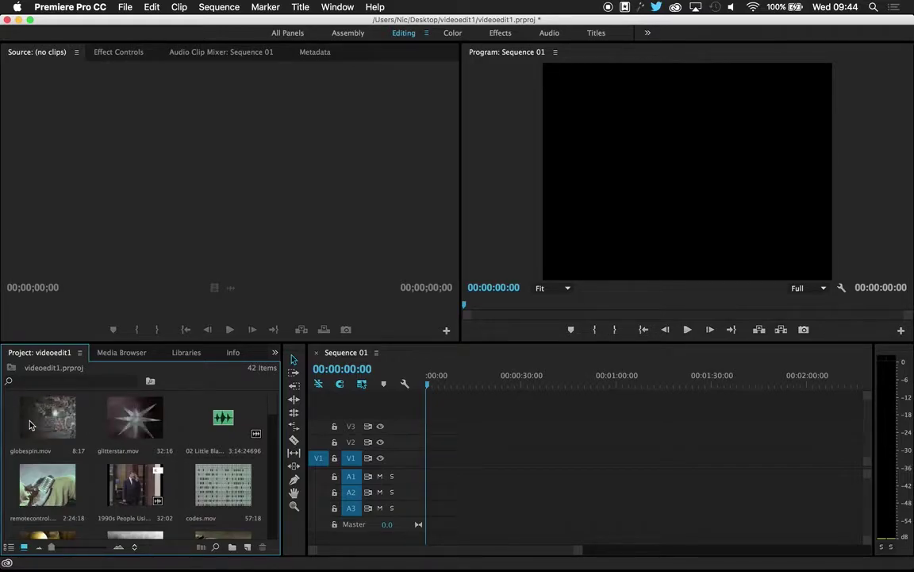
pyautogui.moveTo(87, 430); pyautogui.dragTo(39, 481)
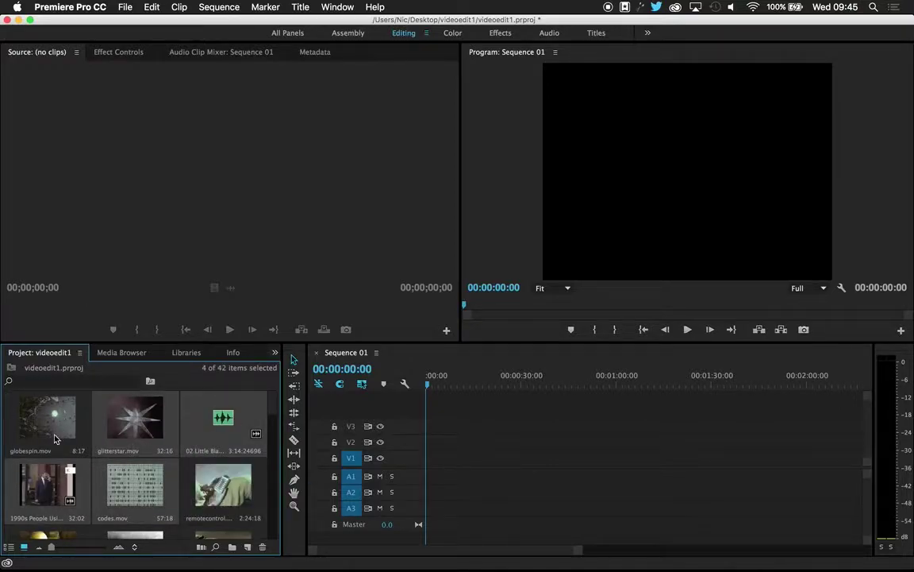
pyautogui.press('super+shift+a')
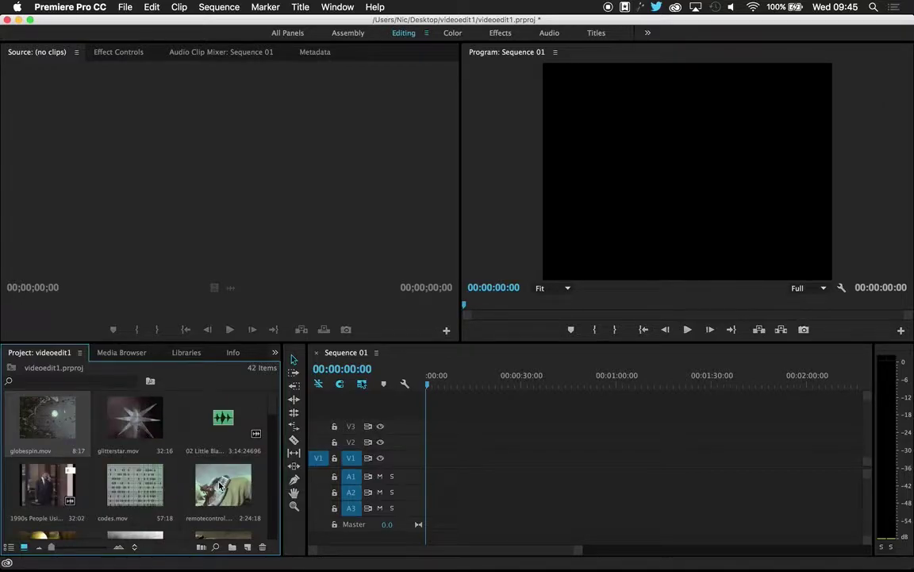
pyautogui.moveTo(272, 399); pyautogui.dragTo(268, 425)
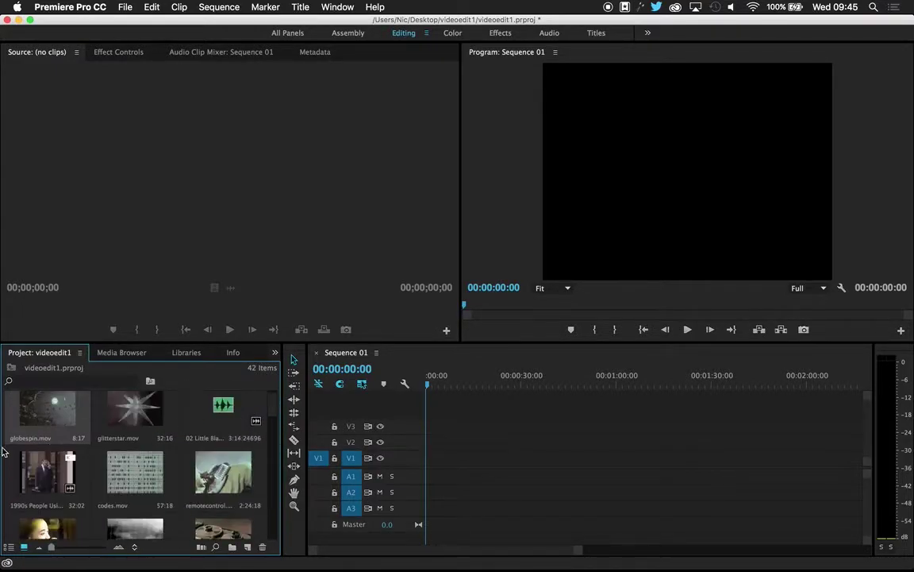
pyautogui.click(8, 546)
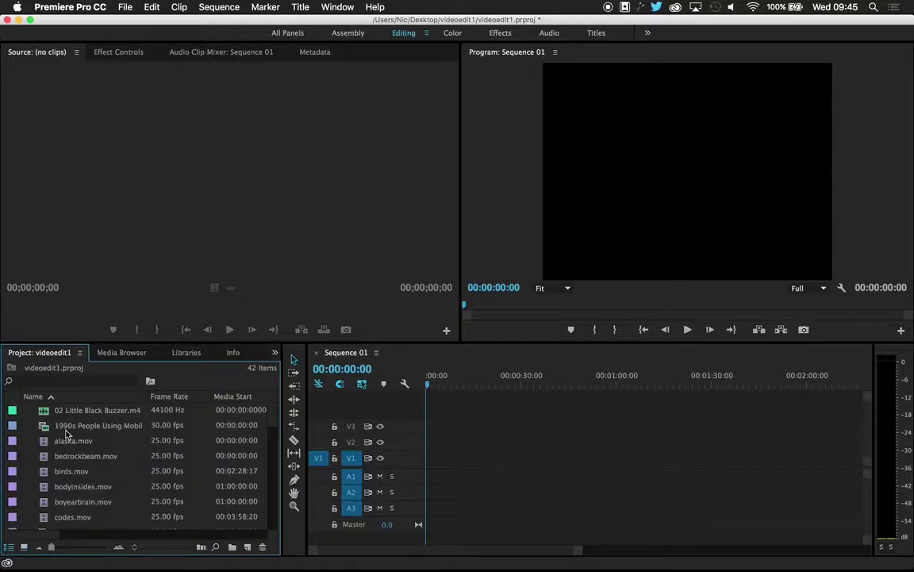
# Drop 02 Little Black Buzzer.m4a from the bin onto A1 at 00:00:00:00
pyautogui.click(24, 547)
pyautogui.click(9, 547)
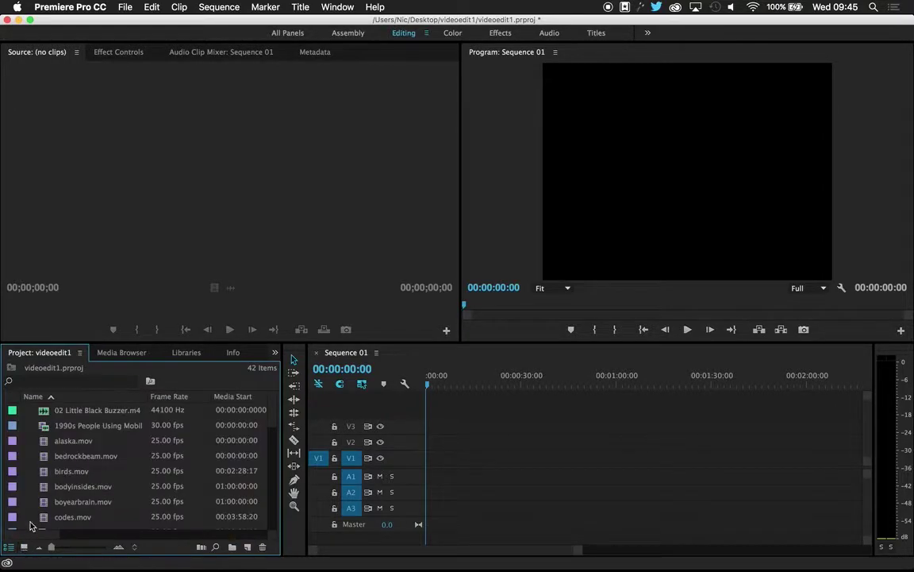
pyautogui.click(69, 410)
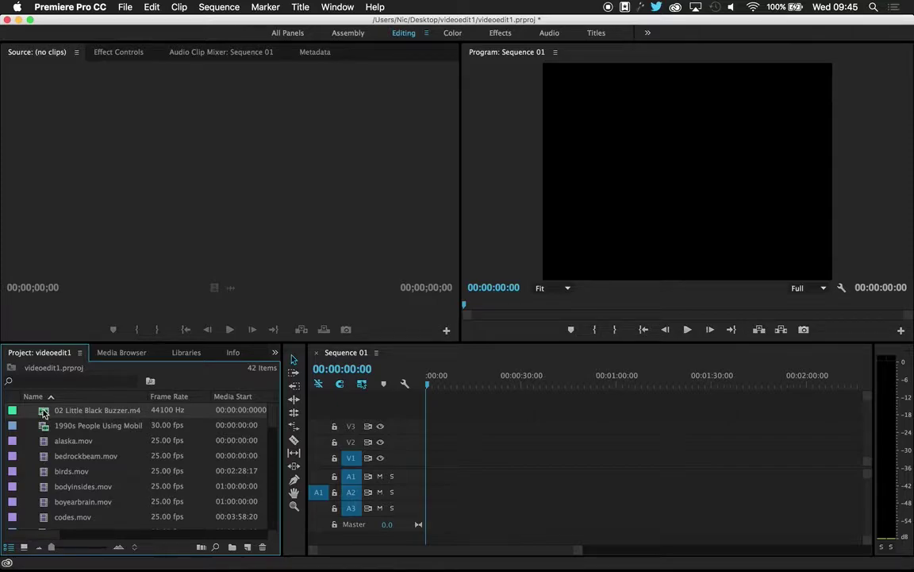
pyautogui.moveTo(44, 412); pyautogui.dragTo(425, 485)
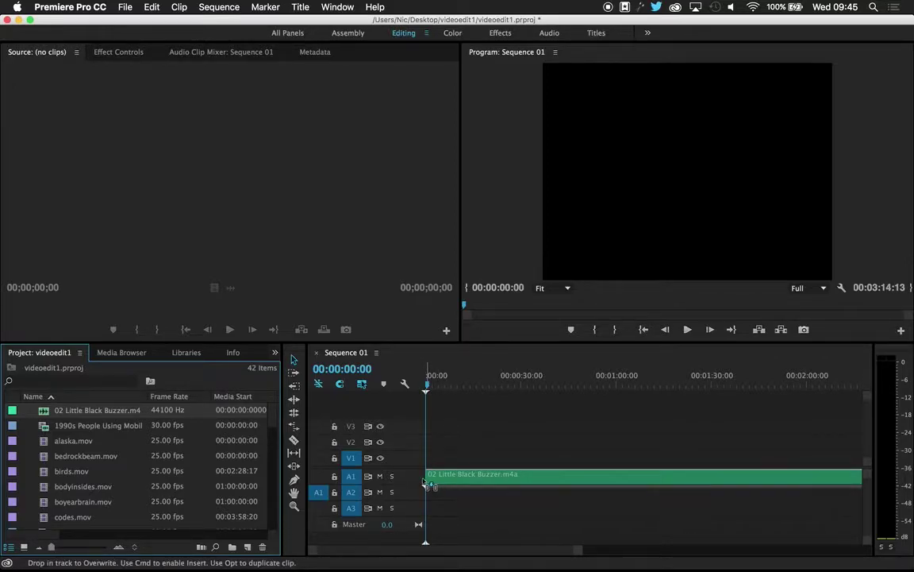
pyautogui.moveTo(426, 484); pyautogui.dragTo(425, 481)
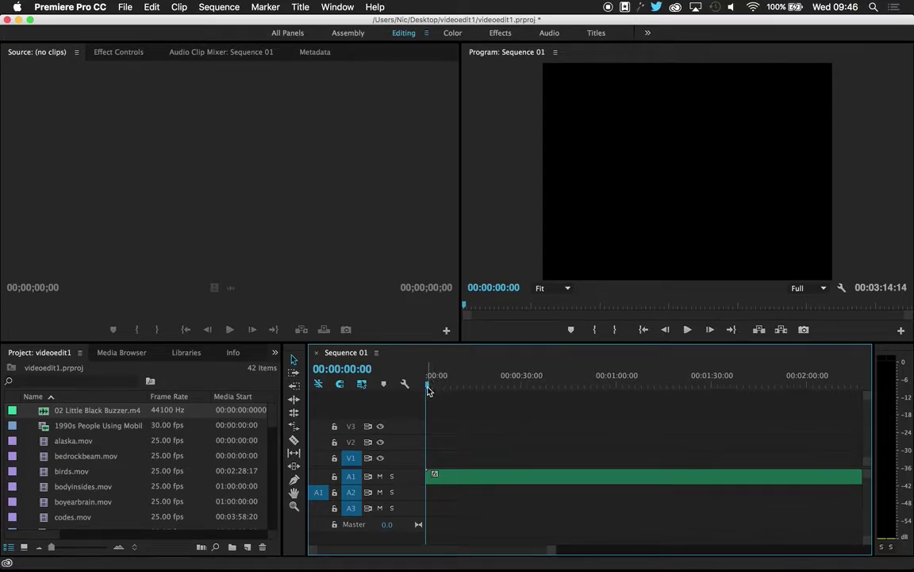
# Play the Buzzer soundtrack from the start and again from 00:00:02:20
pyautogui.press('space')
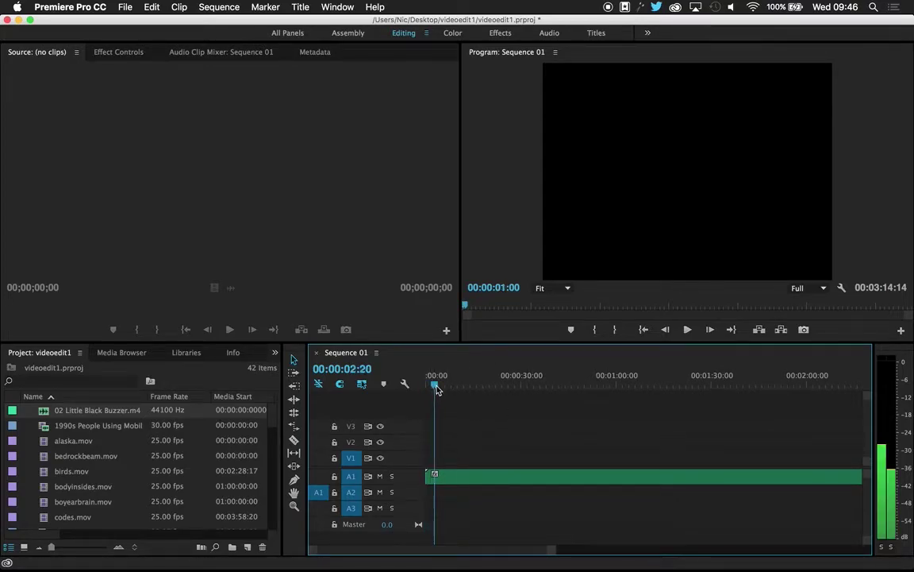
pyautogui.click(427, 385)
pyautogui.press('XF86AudioRaiseVolume')
pyautogui.press('XF86AudioRaiseVolume')
pyautogui.press('XF86AudioRaiseVolume')
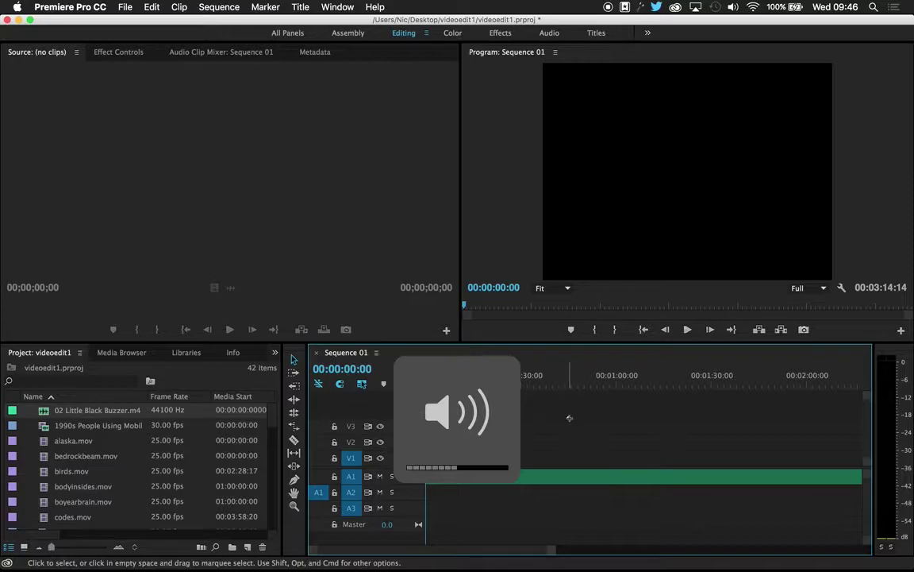
pyautogui.click(458, 387)
pyautogui.moveTo(458, 386); pyautogui.dragTo(434, 387)
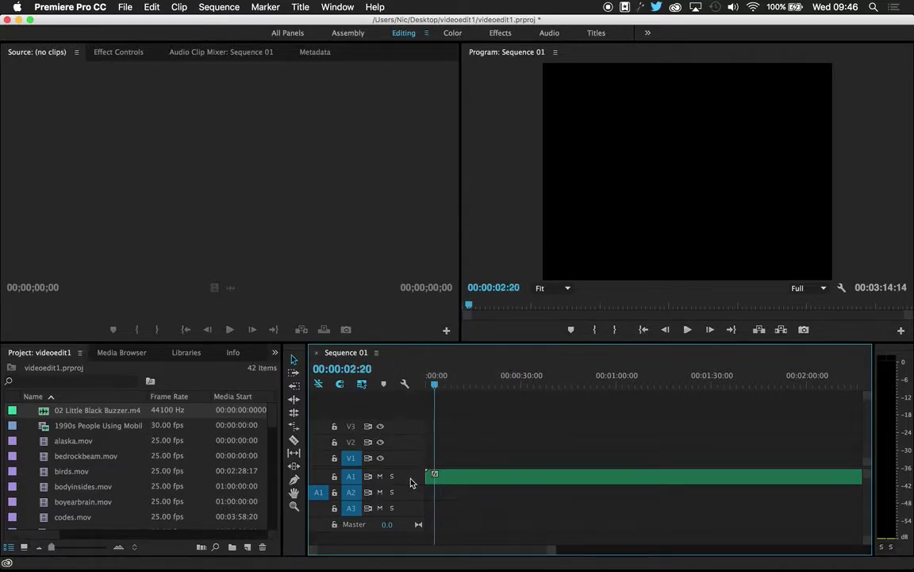
pyautogui.press('space')
pyautogui.press('space')
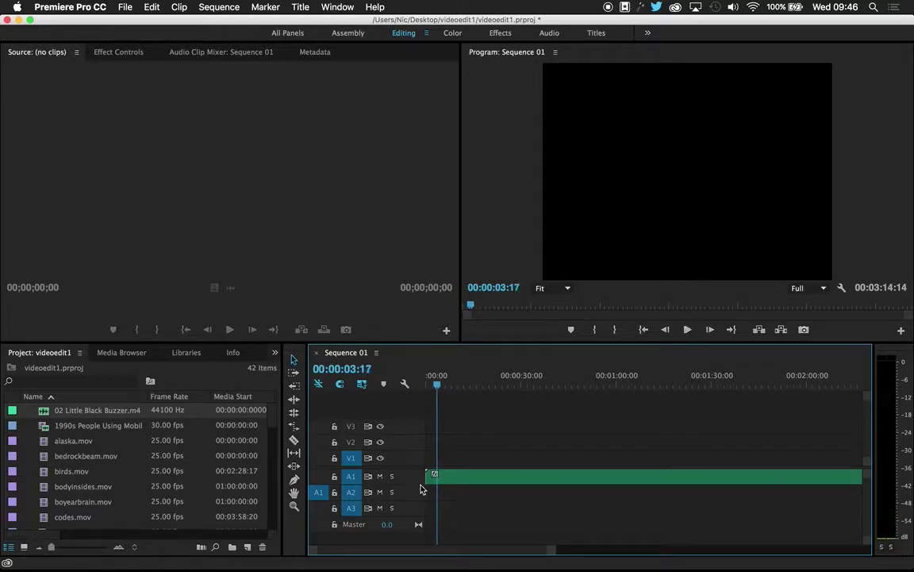
pyautogui.press('XF86AudioRaiseVolume')
pyautogui.press('space')
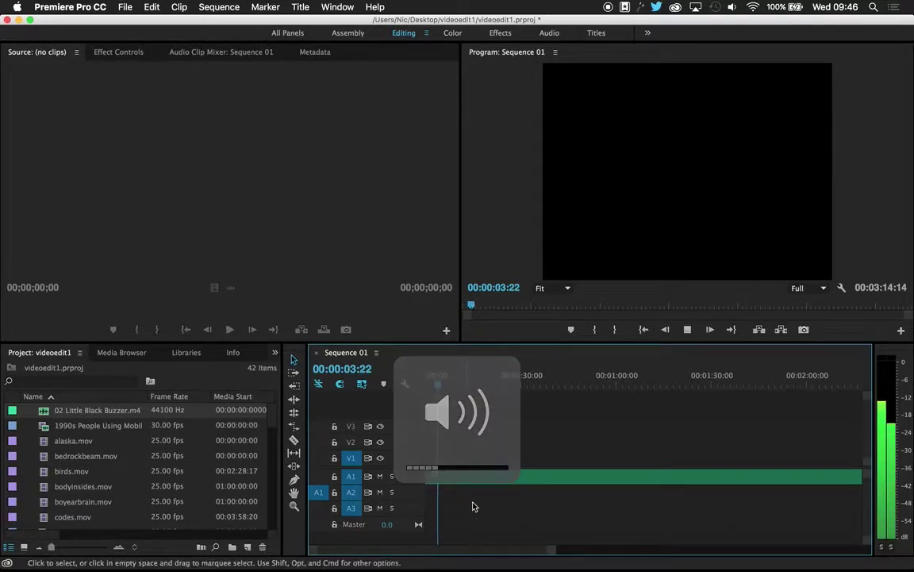
# Return the playhead to 00:00 and load alaska.mov in the Source monitor
pyautogui.moveTo(443, 384); pyautogui.dragTo(422, 389)
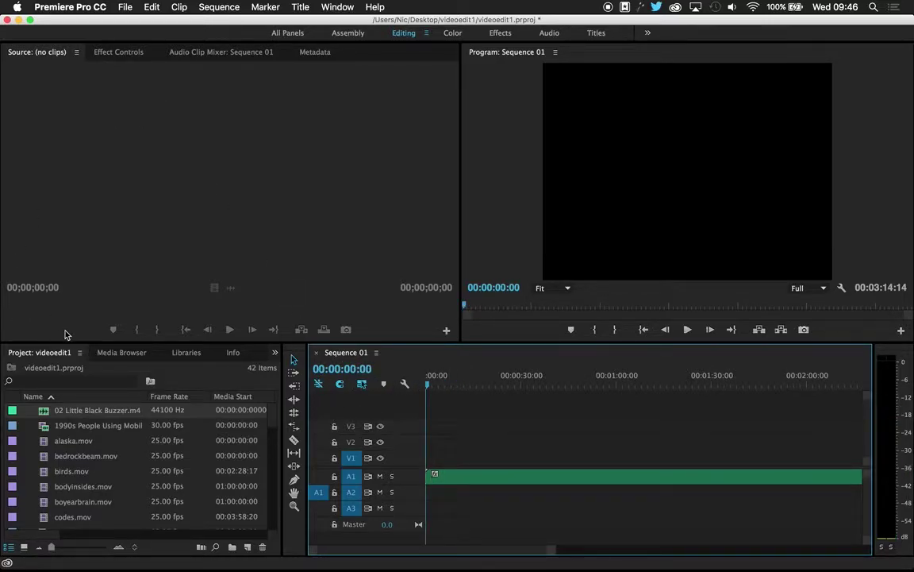
pyautogui.click(47, 446)
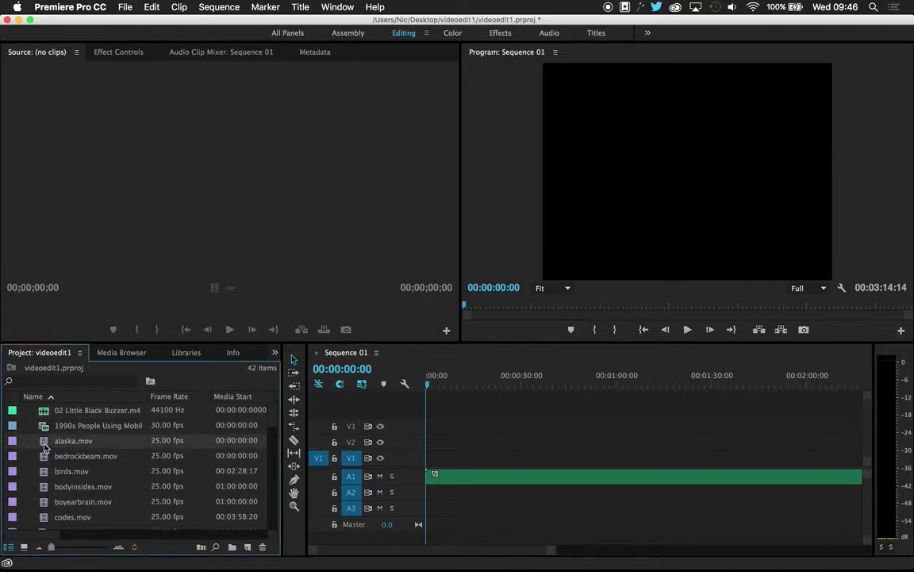
pyautogui.doubleClick(45, 446)
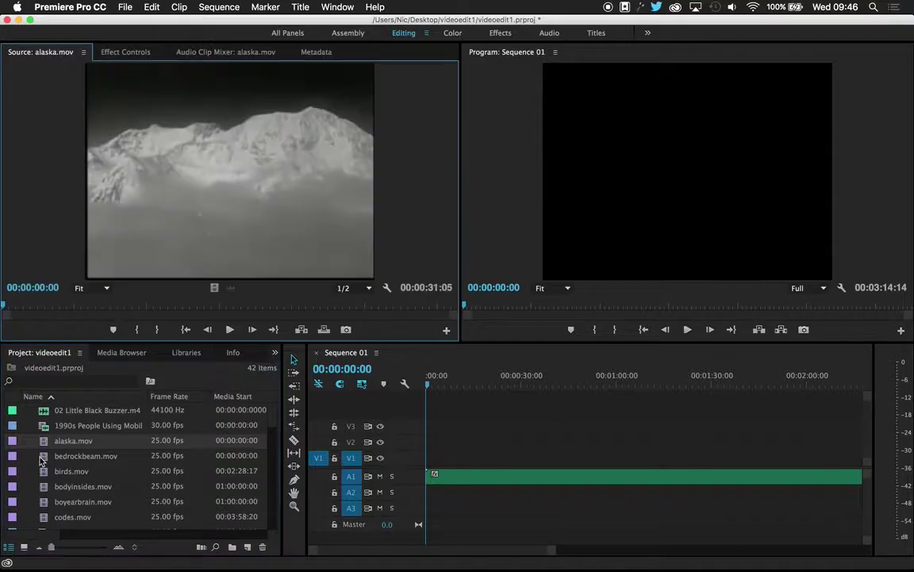
# Switch the Project bin to Icon View and scroll down to Sequence 01
pyautogui.click(24, 546)
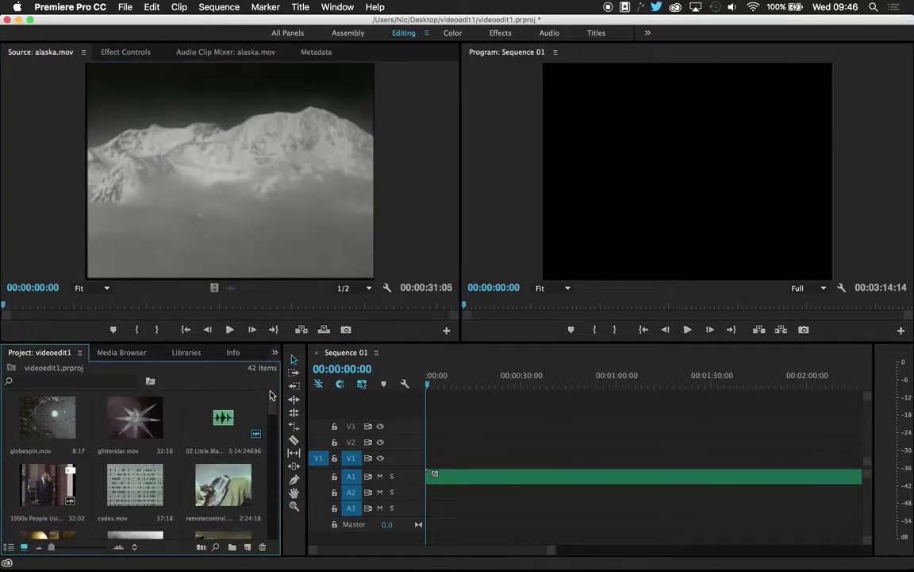
pyautogui.moveTo(270, 397); pyautogui.dragTo(263, 484)
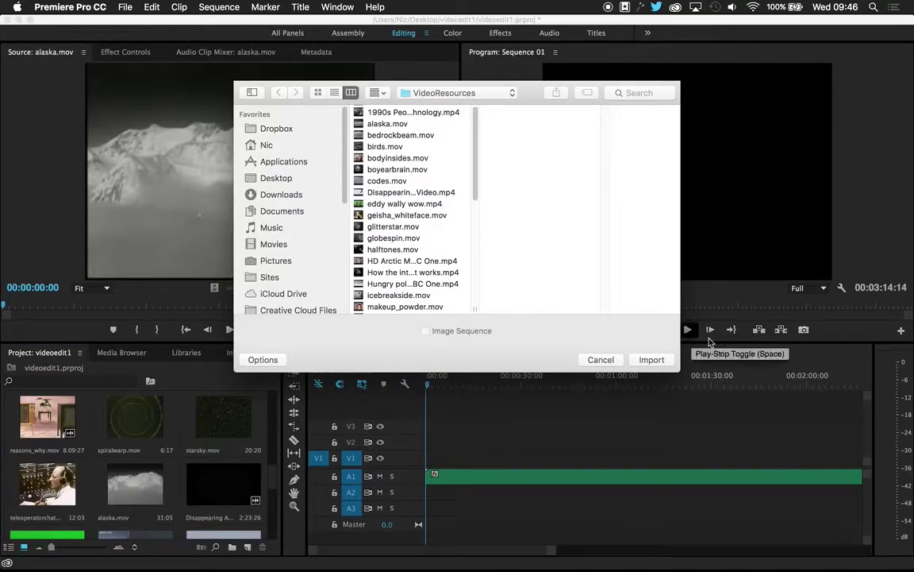
# Cancel the Import dialog, reload alaska.mov, switch to List View, and scrub to 00:00:04:19
pyautogui.click(601, 359)
pyautogui.doubleClick(133, 485)
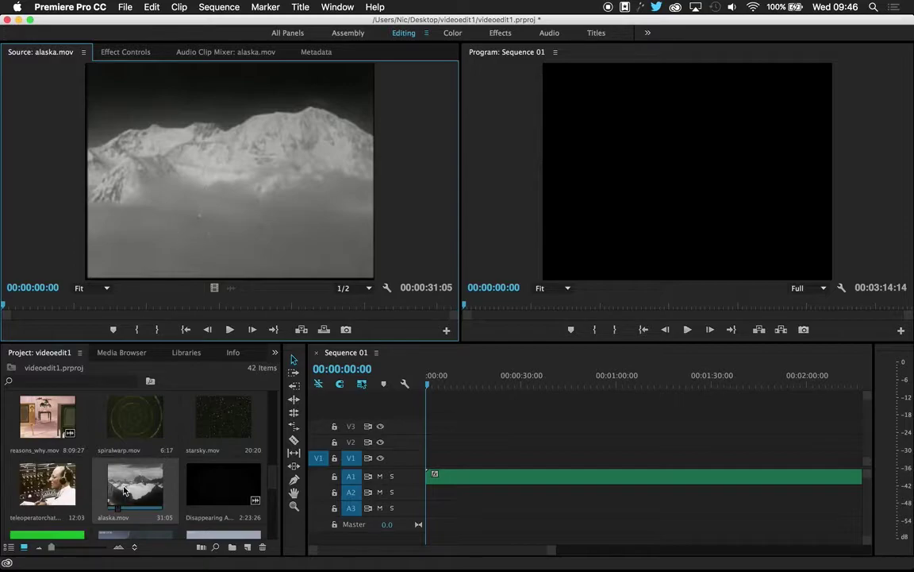
pyautogui.click(8, 546)
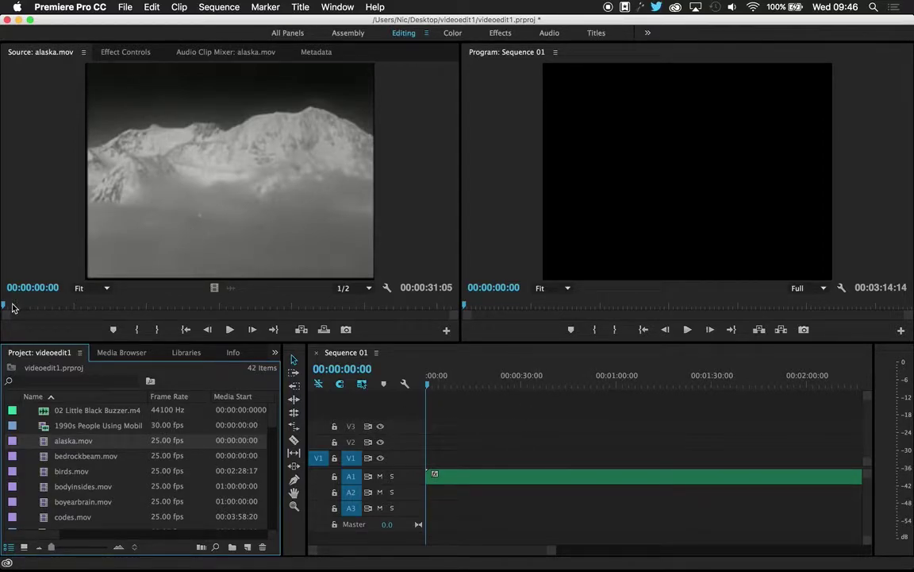
pyautogui.moveTo(9, 309); pyautogui.dragTo(88, 320)
# Mark alaska.mov's In at 00:00:04:17 and an Out point for a 00:00:15:08 portion
pyautogui.press('Right')
pyautogui.press('Right')
pyautogui.press('Left')
pyautogui.press('Left')
pyautogui.press('Left')
pyautogui.press('Left')
pyautogui.press('Left')
pyautogui.press('Left')
pyautogui.press('Left')
pyautogui.press('Left')
pyautogui.press('Left')
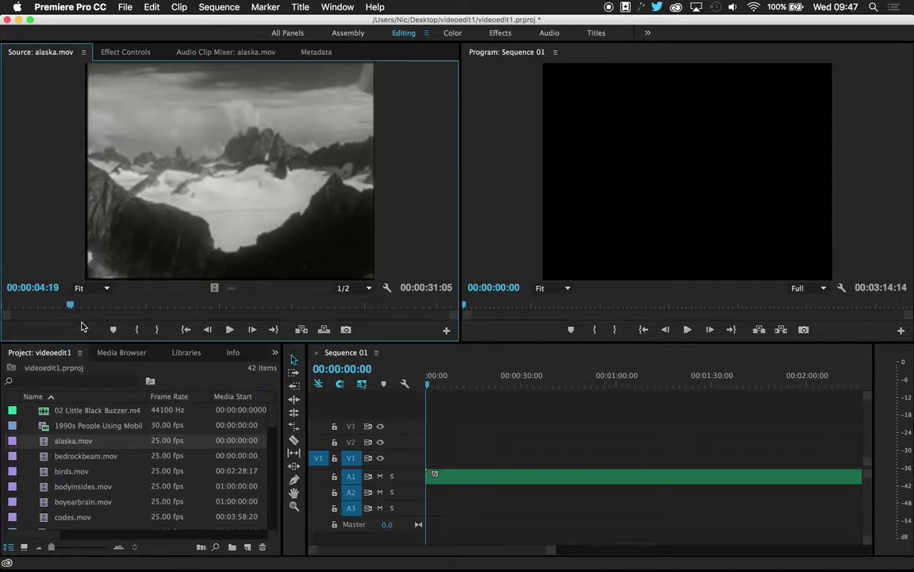
pyautogui.press('Right')
pyautogui.press('Left')
pyautogui.press('Right')
pyautogui.press('Left')
pyautogui.press('Right')
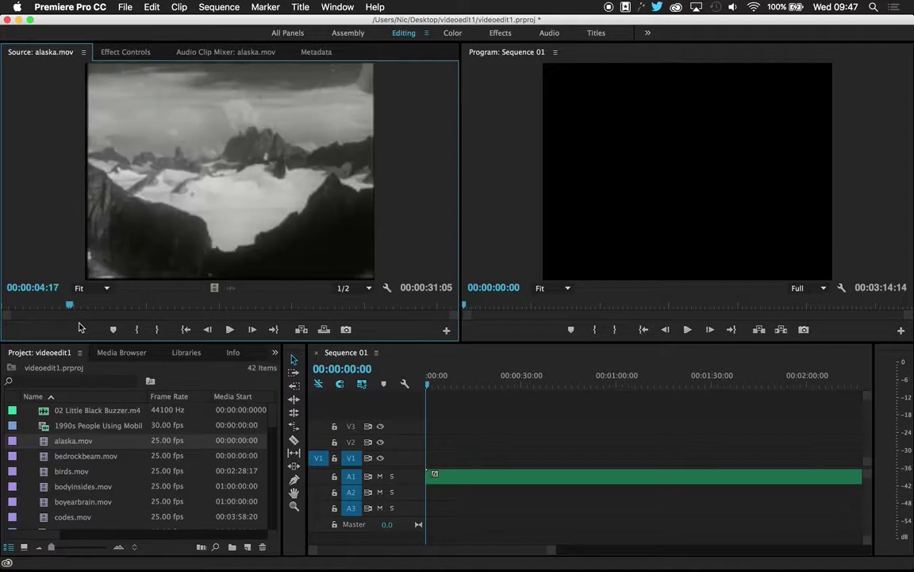
pyautogui.click(135, 330)
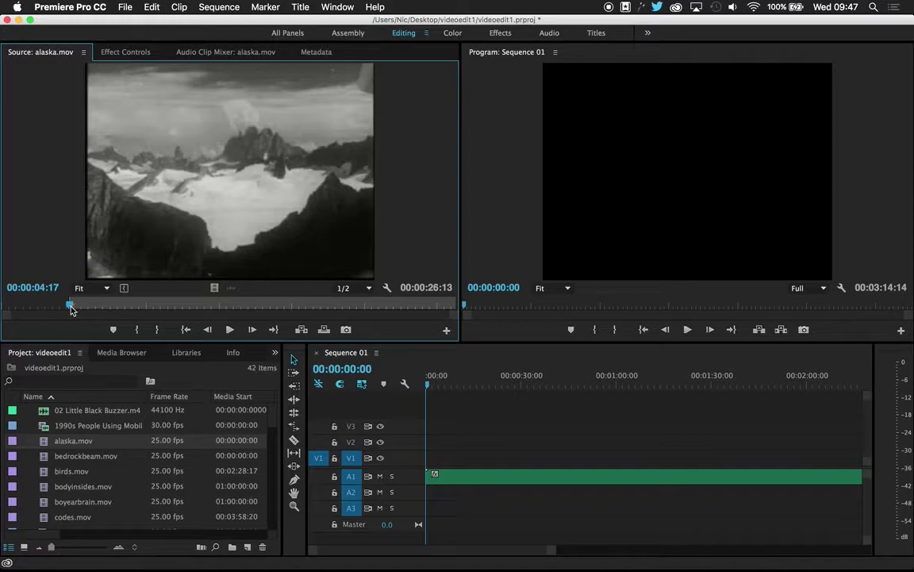
pyautogui.moveTo(70, 309); pyautogui.dragTo(292, 311)
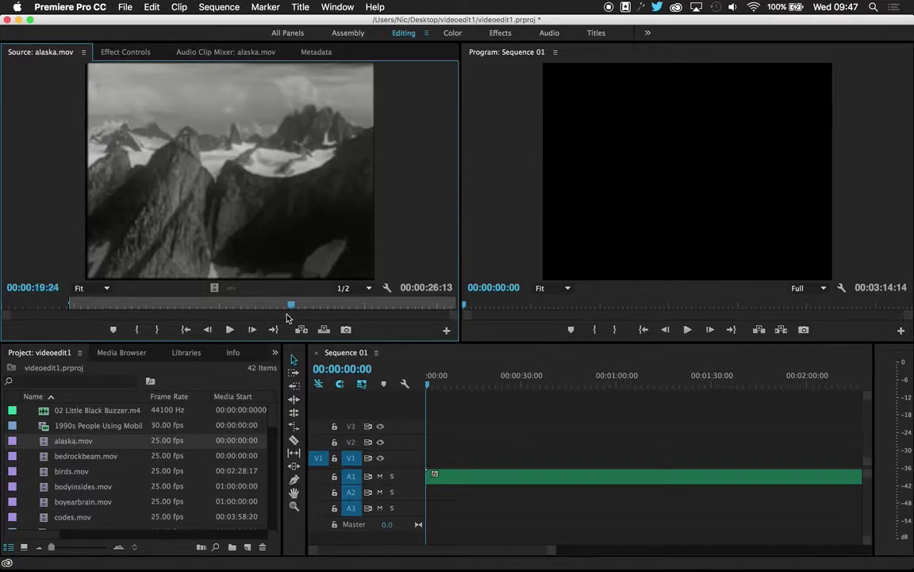
pyautogui.click(156, 333)
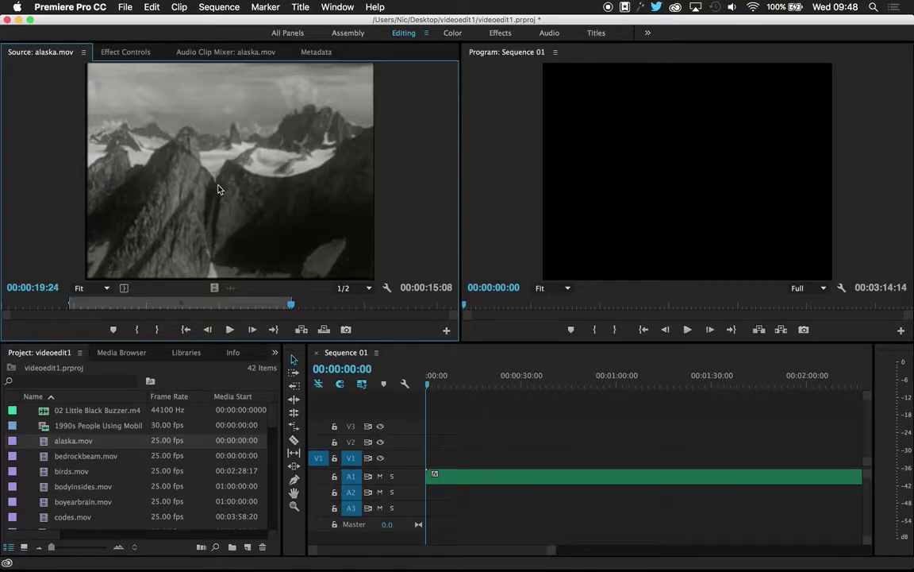
# Drop the marked alaska.mov portion onto V1 at 00:00, preview it, and select it
pyautogui.moveTo(212, 191); pyautogui.dragTo(430, 457)
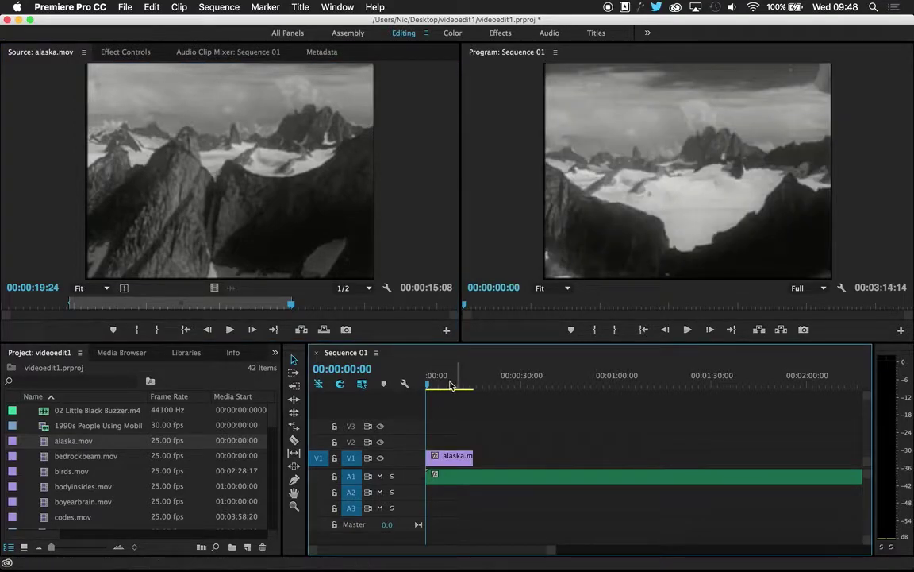
pyautogui.moveTo(450, 385); pyautogui.dragTo(462, 378)
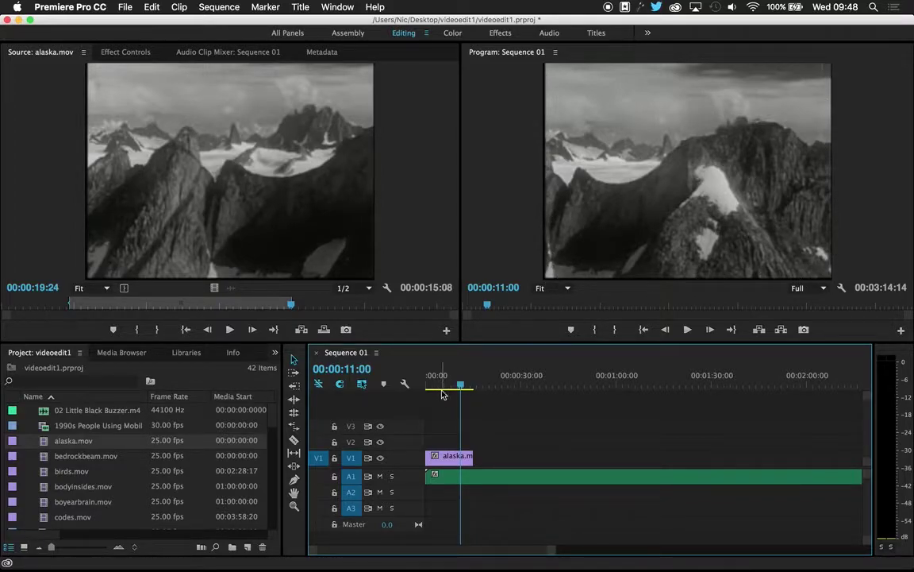
pyautogui.moveTo(461, 385)
pyautogui.mouseDown()
pyautogui.moveTo(437, 389)
pyautogui.moveTo(449, 387)
pyautogui.mouseUp()
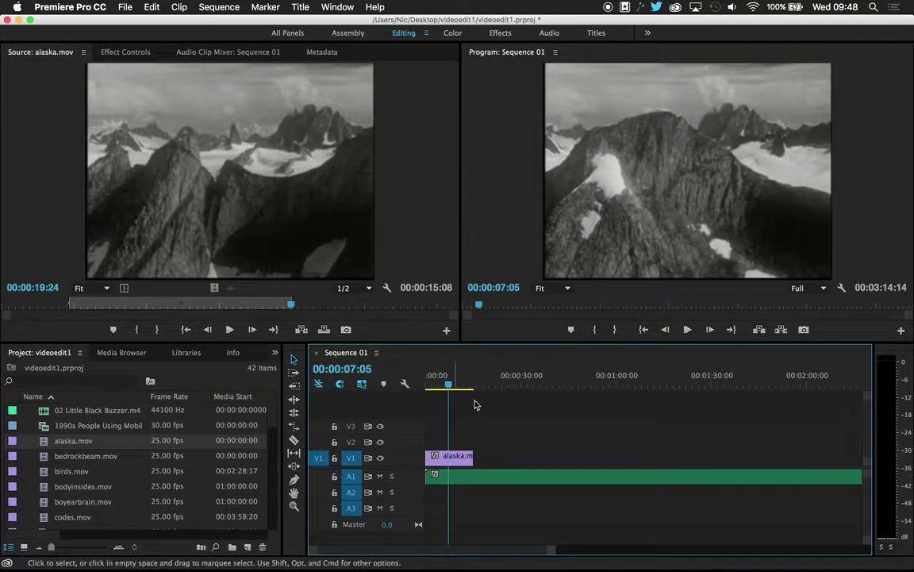
pyautogui.moveTo(448, 386); pyautogui.dragTo(445, 386)
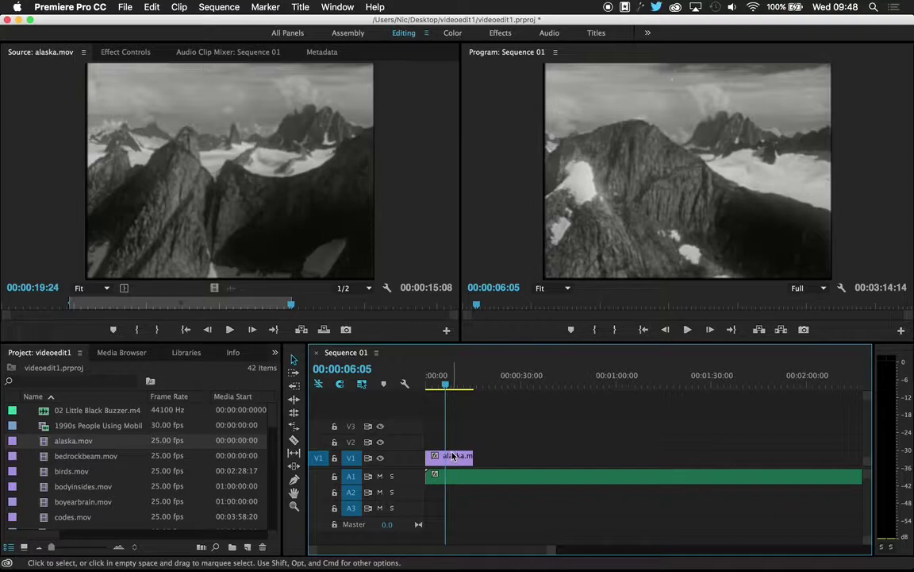
pyautogui.click(454, 457)
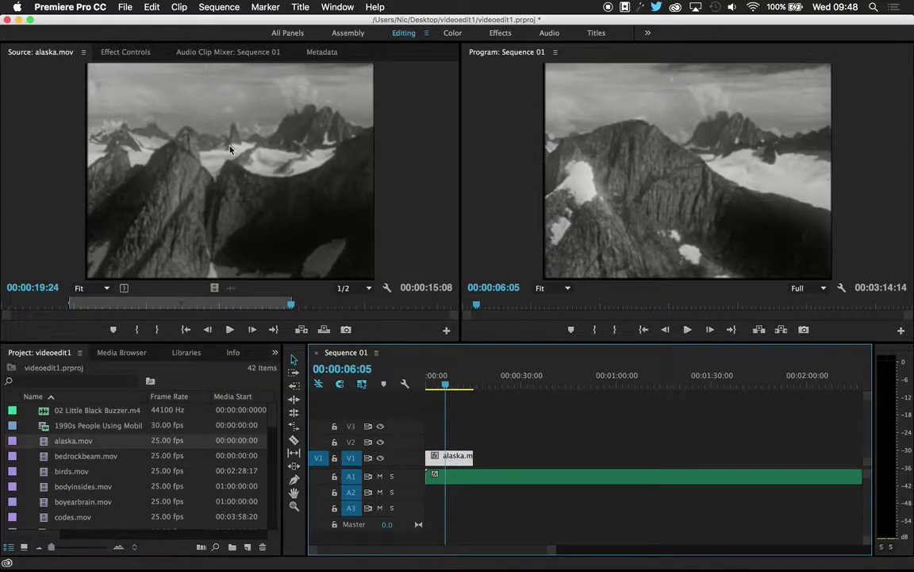
# Show the alaska clip's settings in the Effect Controls panel
pyautogui.click(116, 56)
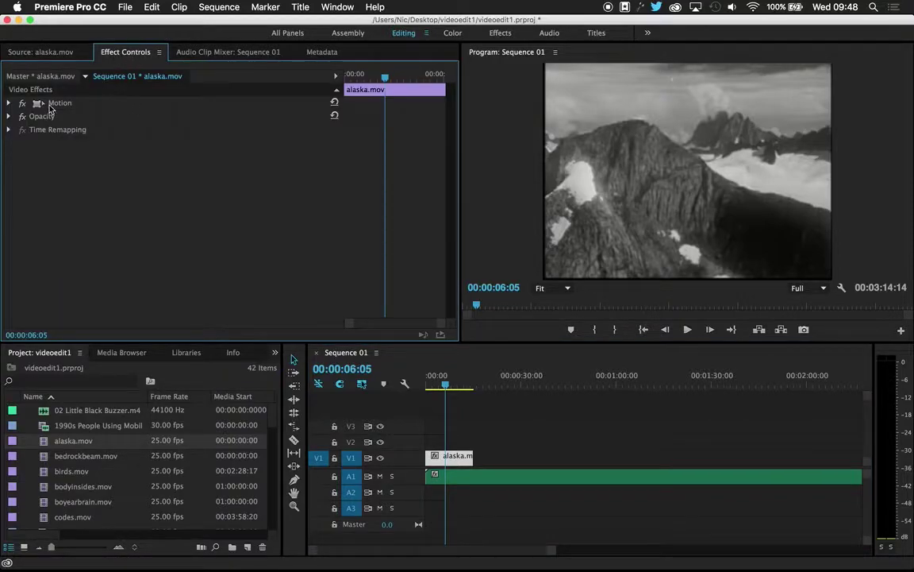
pyautogui.click(519, 460)
pyautogui.click(458, 463)
pyautogui.click(507, 461)
pyautogui.click(466, 459)
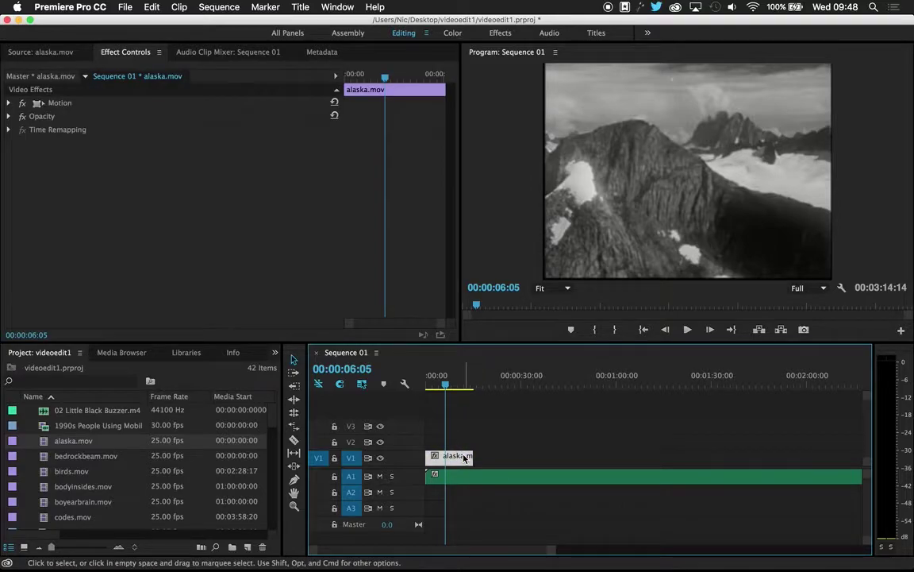
pyautogui.click(497, 459)
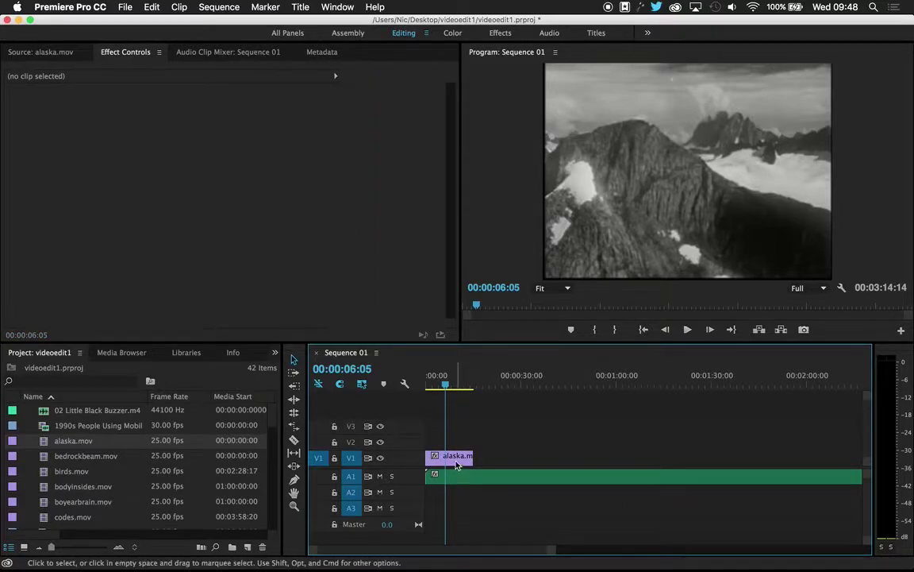
pyautogui.click(457, 463)
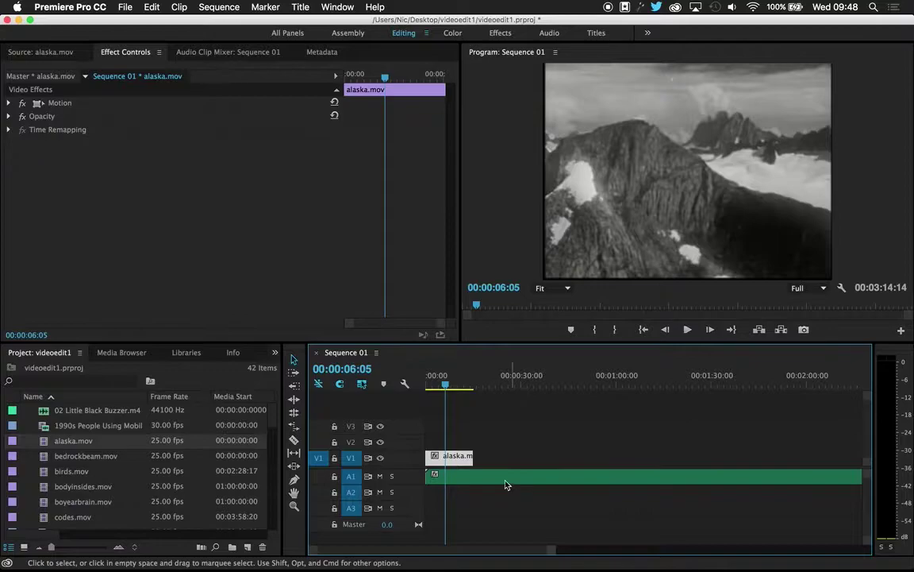
# Expand Motion and adjust the alaska clip's Scale to 104.0
pyautogui.click(9, 103)
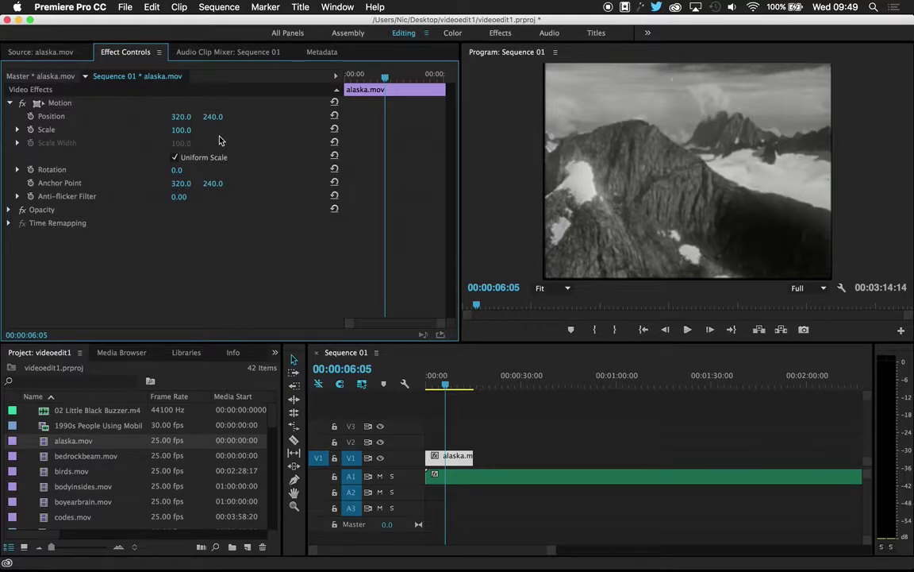
pyautogui.moveTo(181, 129); pyautogui.dragTo(184, 129)
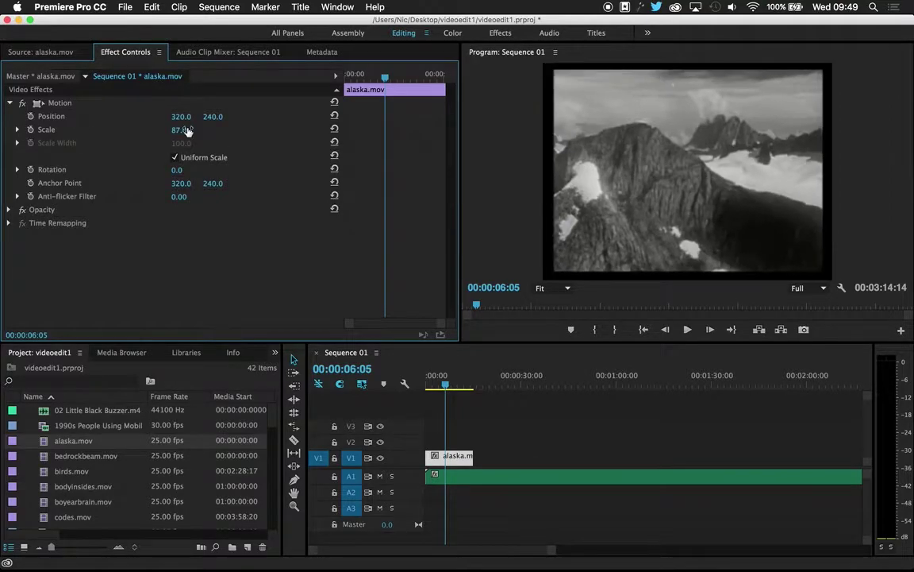
pyautogui.moveTo(184, 130); pyautogui.dragTo(177, 130)
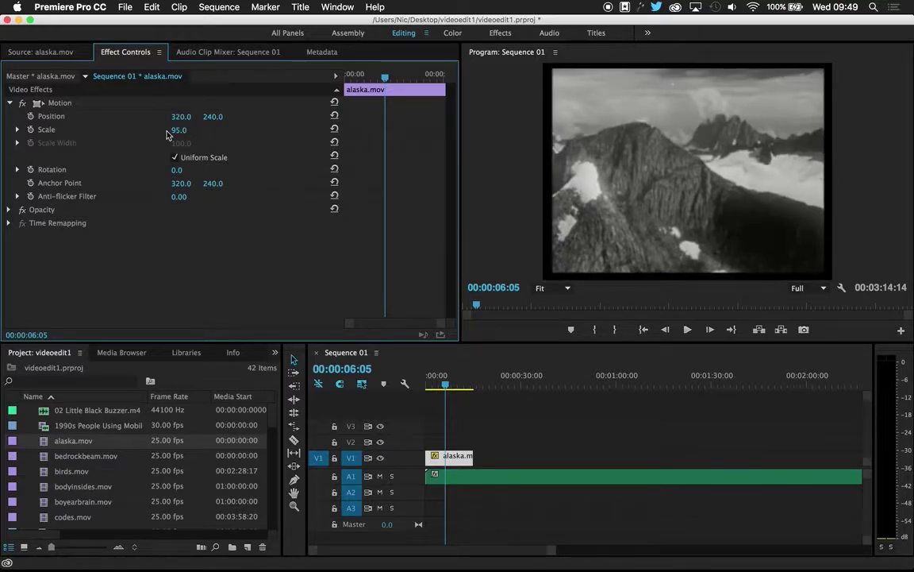
pyautogui.click(17, 130)
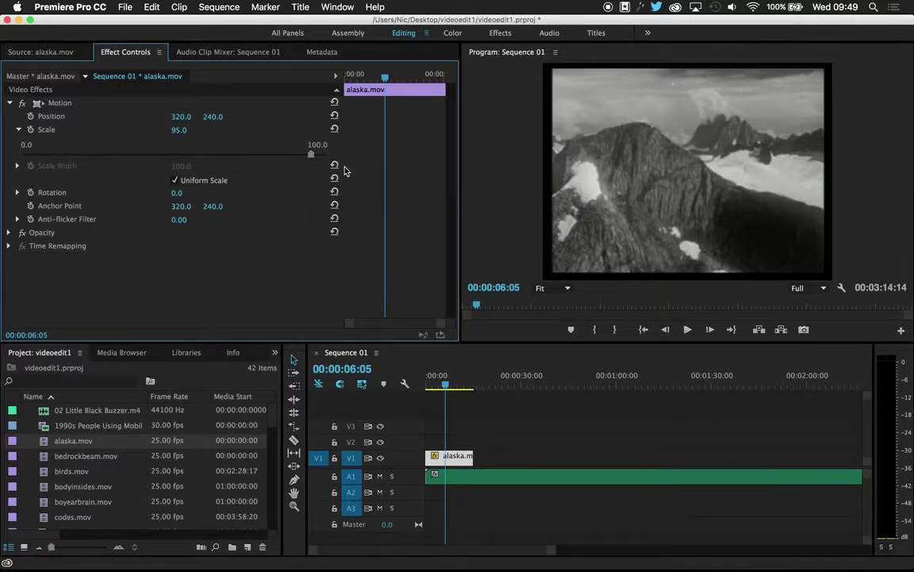
pyautogui.moveTo(310, 156); pyautogui.dragTo(325, 157)
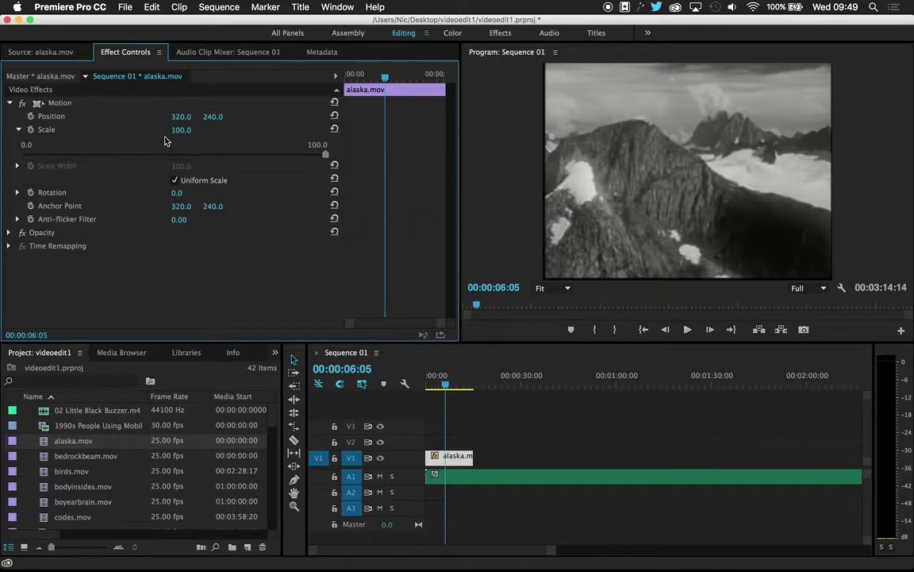
pyautogui.moveTo(181, 130); pyautogui.dragTo(184, 129)
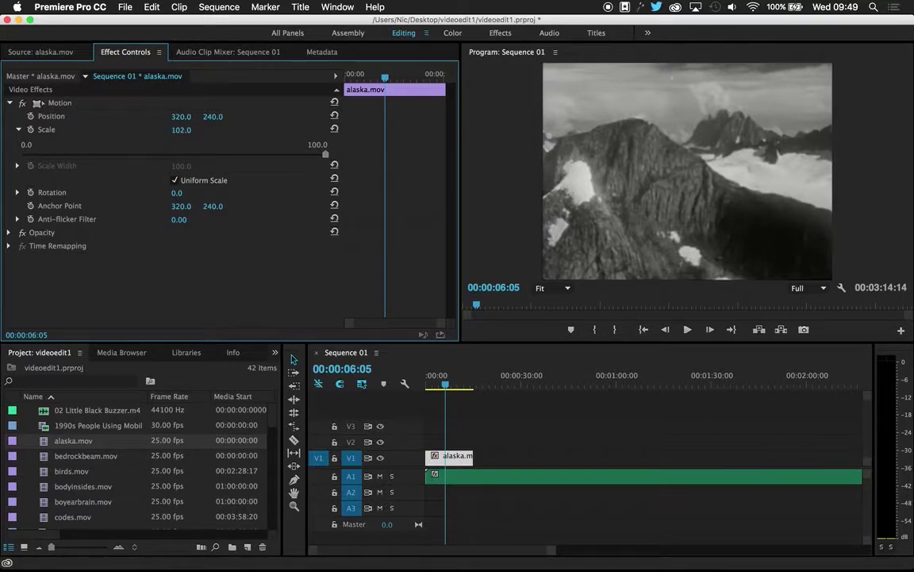
pyautogui.moveTo(181, 129); pyautogui.dragTo(184, 129)
pyautogui.moveTo(199, 132)
pyautogui.mouseDown()
pyautogui.moveTo(189, 133)
pyautogui.moveTo(204, 133)
pyautogui.mouseUp()
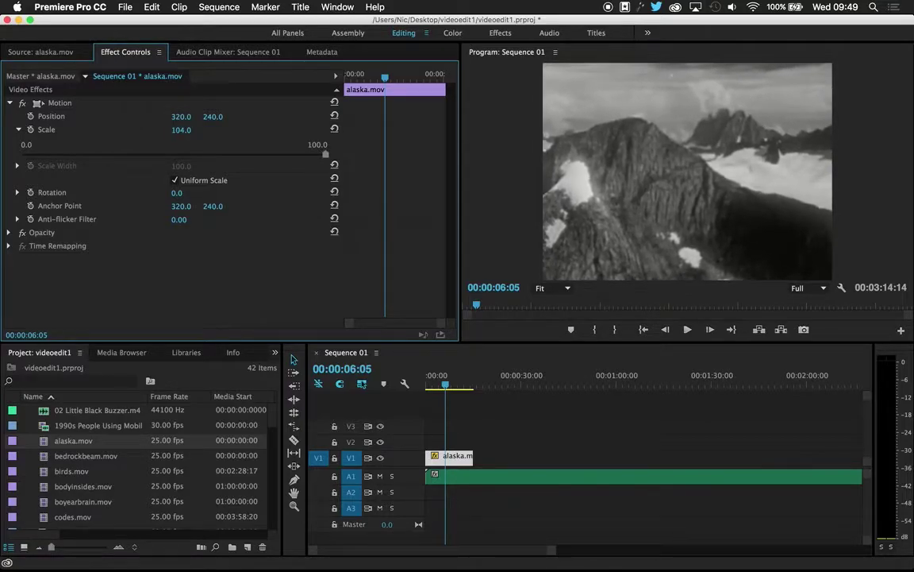
pyautogui.moveTo(447, 386); pyautogui.dragTo(413, 389)
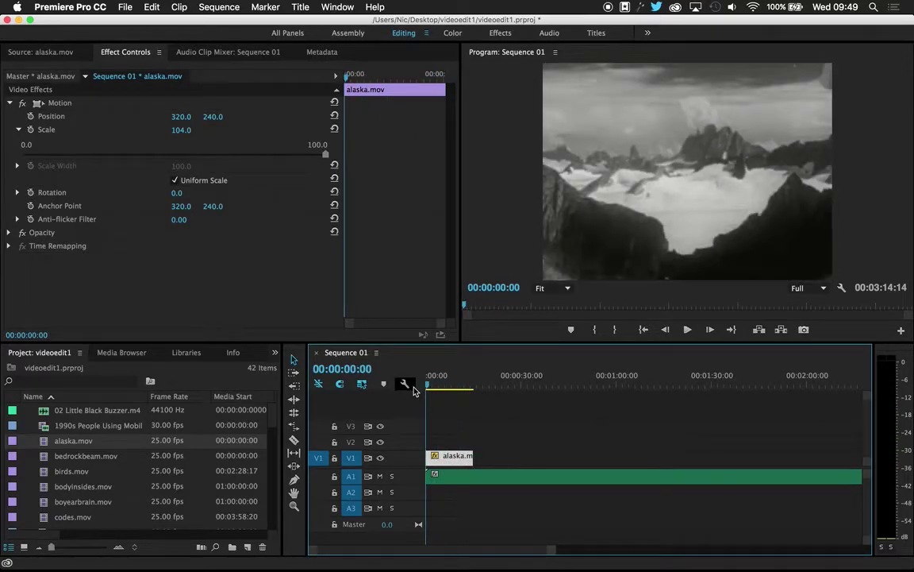
# Review the scaled clip, expand all tracks, and zoom the timeline to about 45 seconds
pyautogui.press('space')
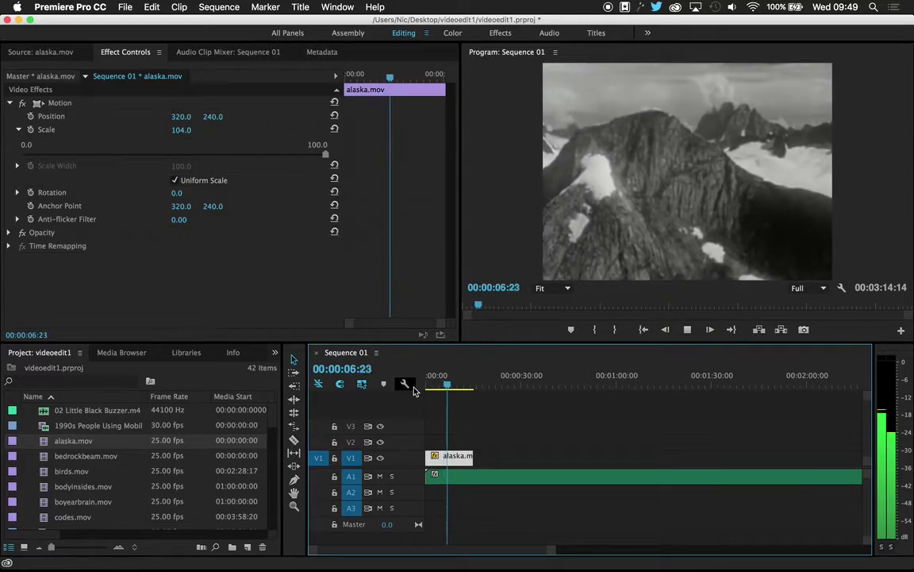
pyautogui.press('space')
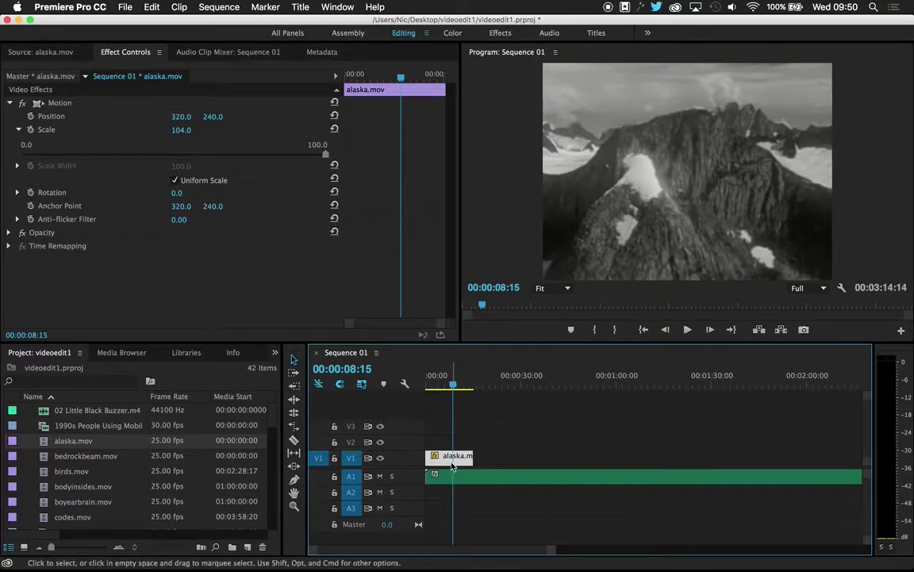
pyautogui.click(404, 389)
pyautogui.click(416, 500)
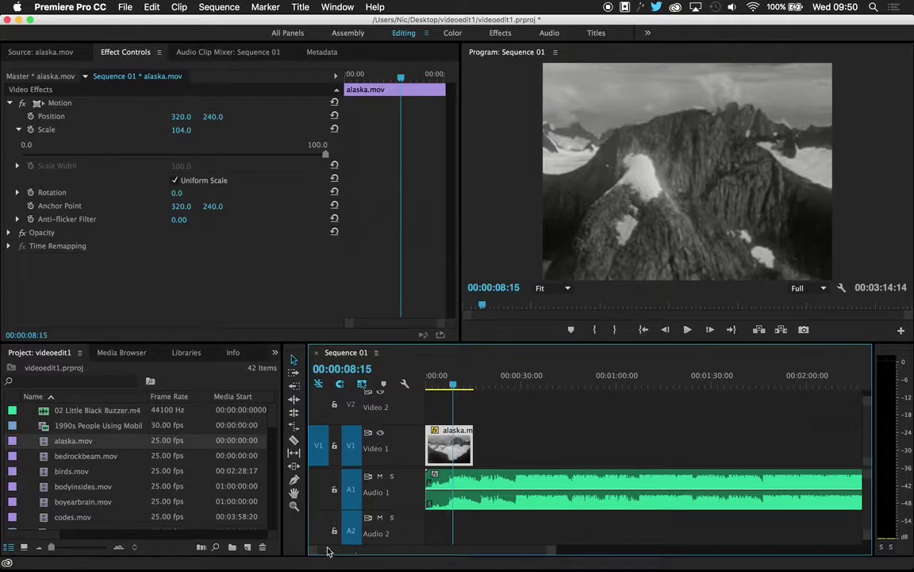
pyautogui.moveTo(553, 555); pyautogui.dragTo(515, 546)
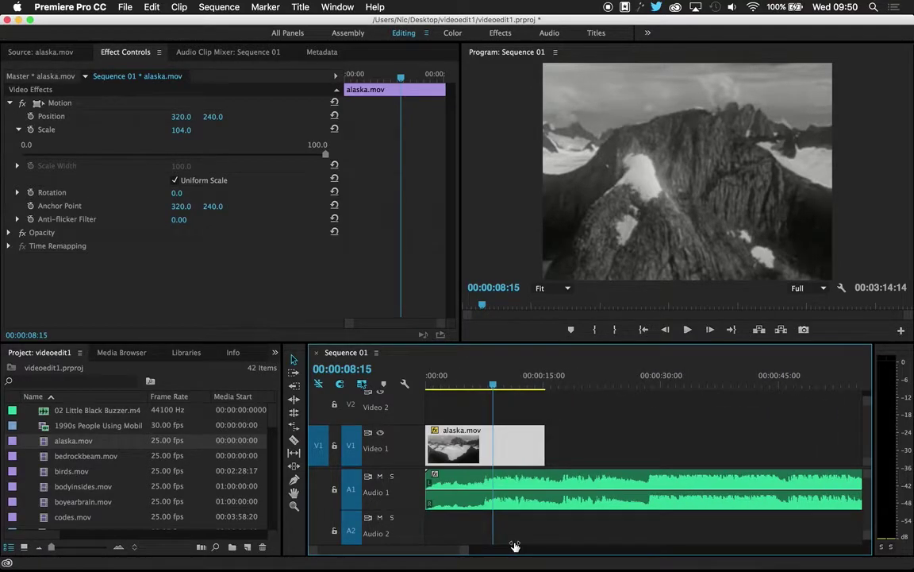
# Play from about 3 seconds and park the playhead on the cut frame 00:00:07:14
pyautogui.click(451, 389)
pyautogui.press('space')
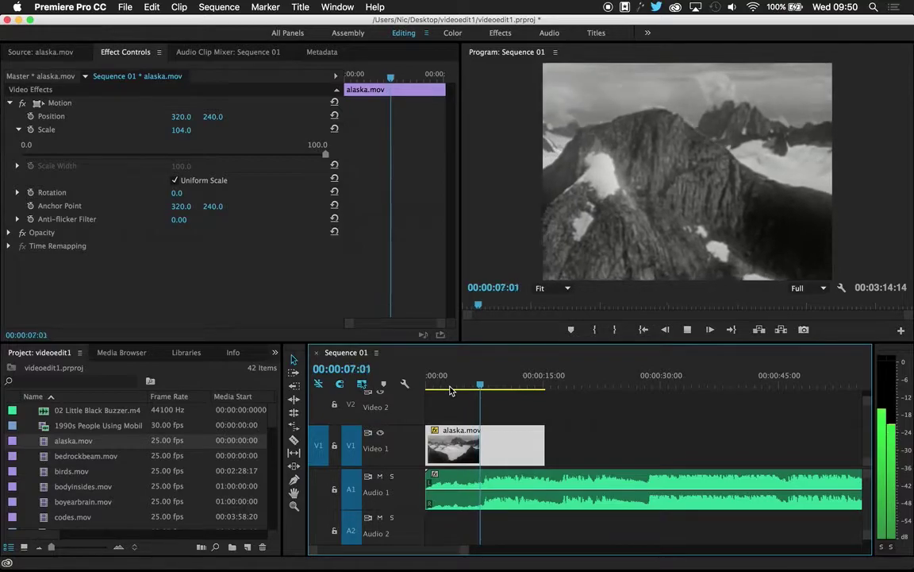
pyautogui.press('space')
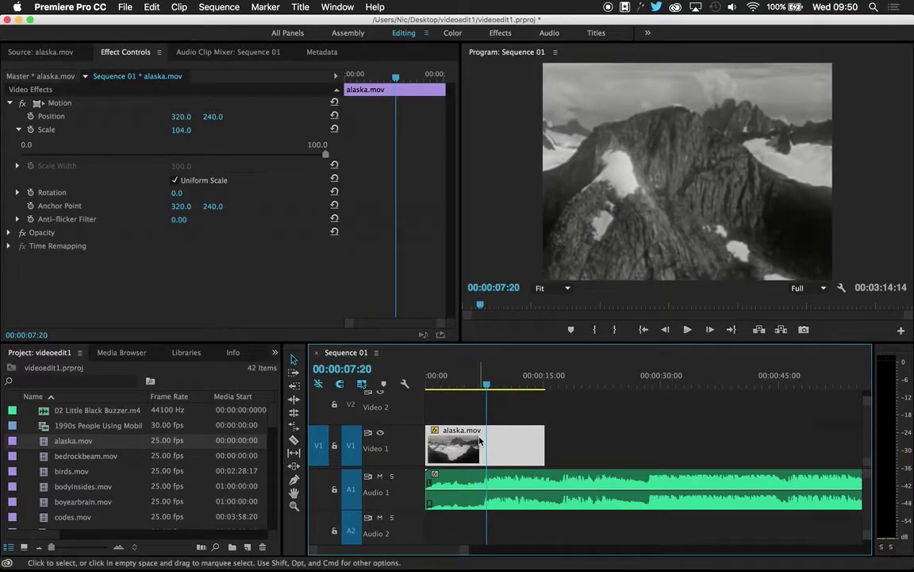
pyautogui.moveTo(486, 387); pyautogui.dragTo(486, 401)
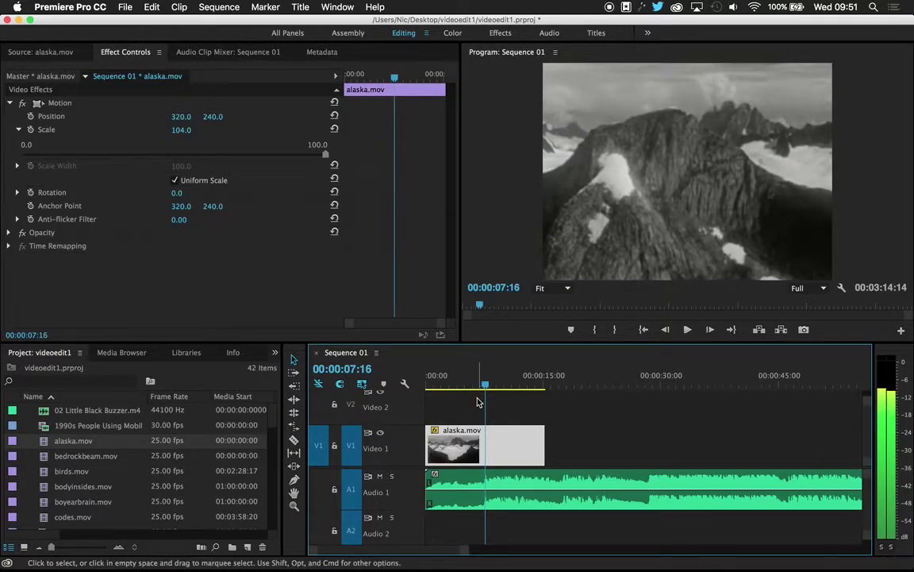
pyautogui.press('Left')
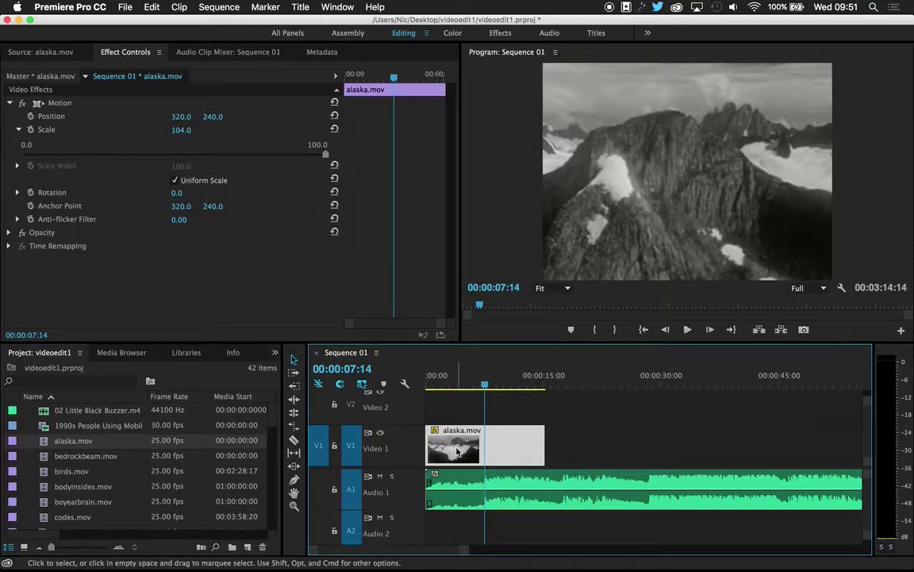
pyautogui.click(294, 443)
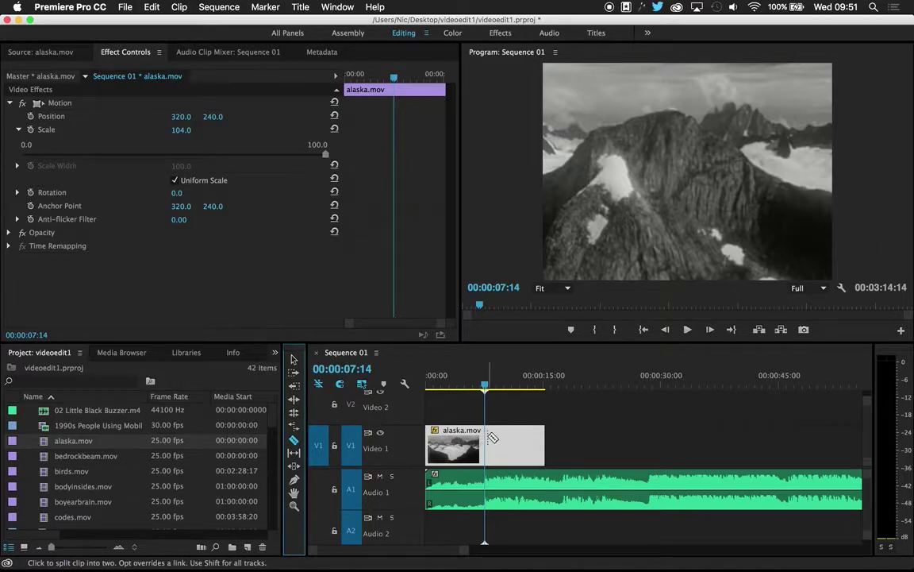
# Split the alaska clip at 00:00:07:14 and delete the second part
pyautogui.click(489, 438)
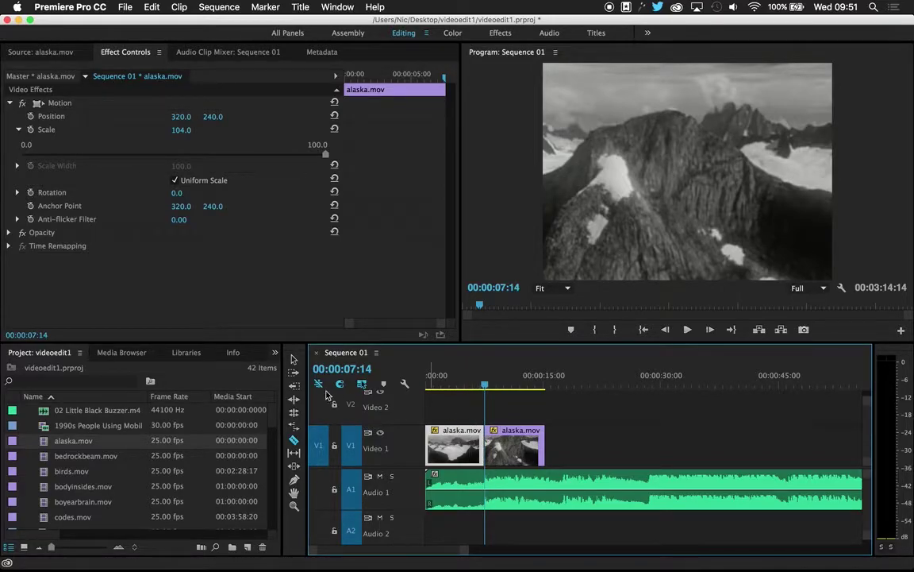
pyautogui.click(295, 361)
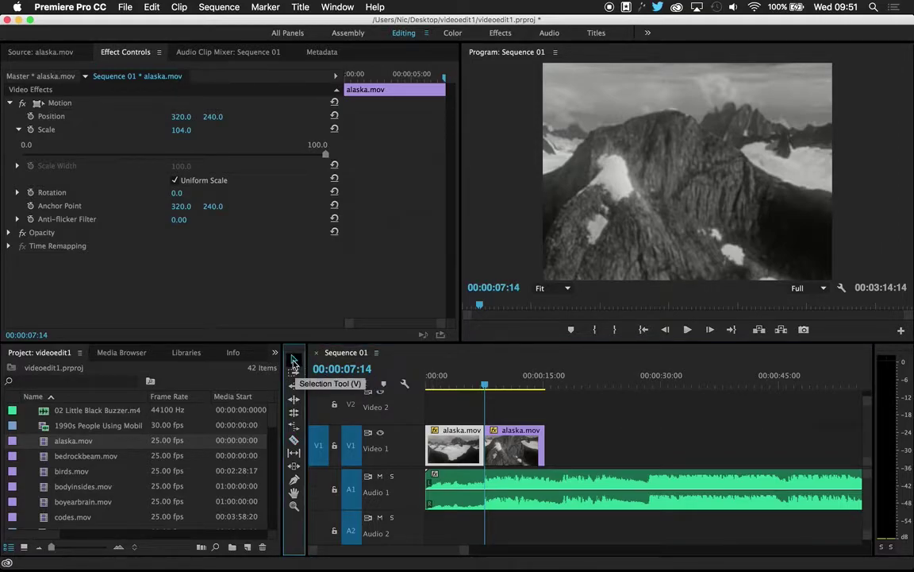
pyautogui.click(471, 453)
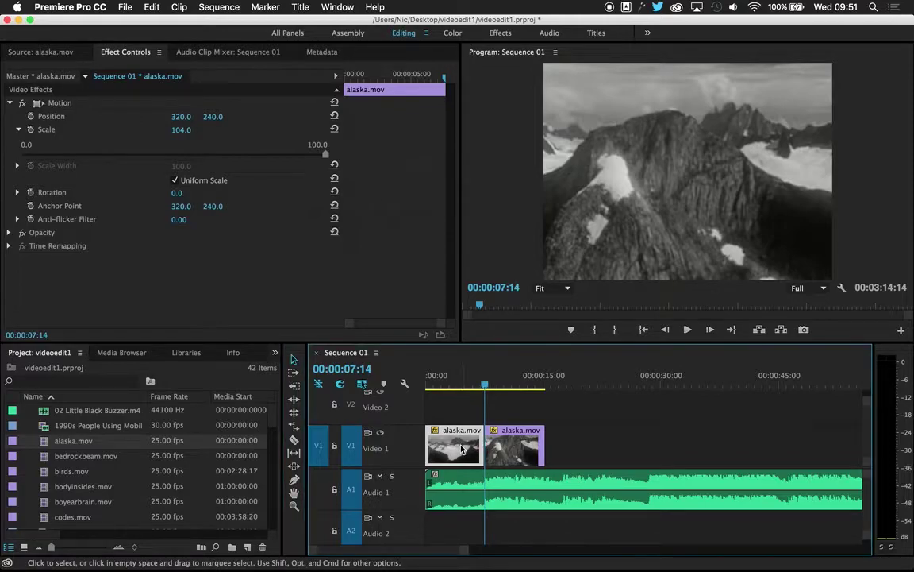
pyautogui.click(501, 448)
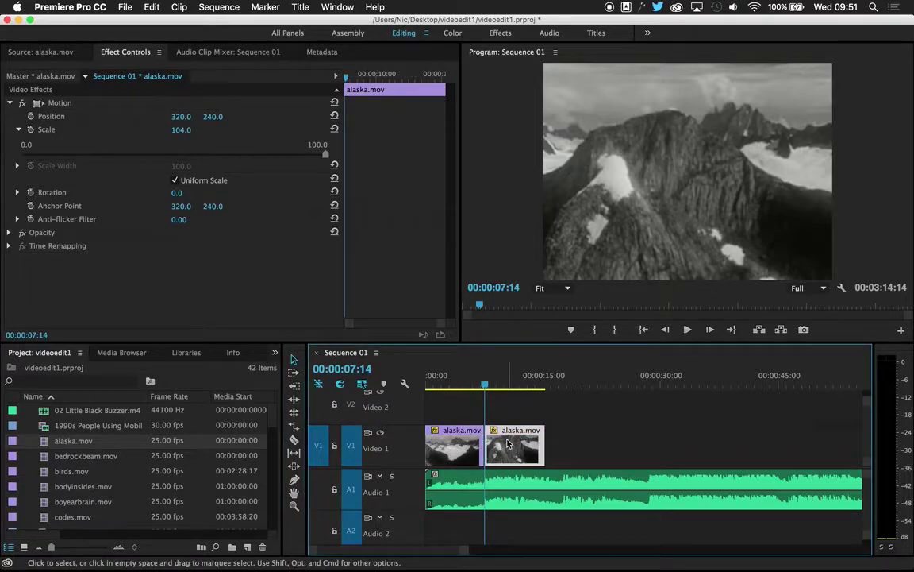
pyautogui.press('Delete')
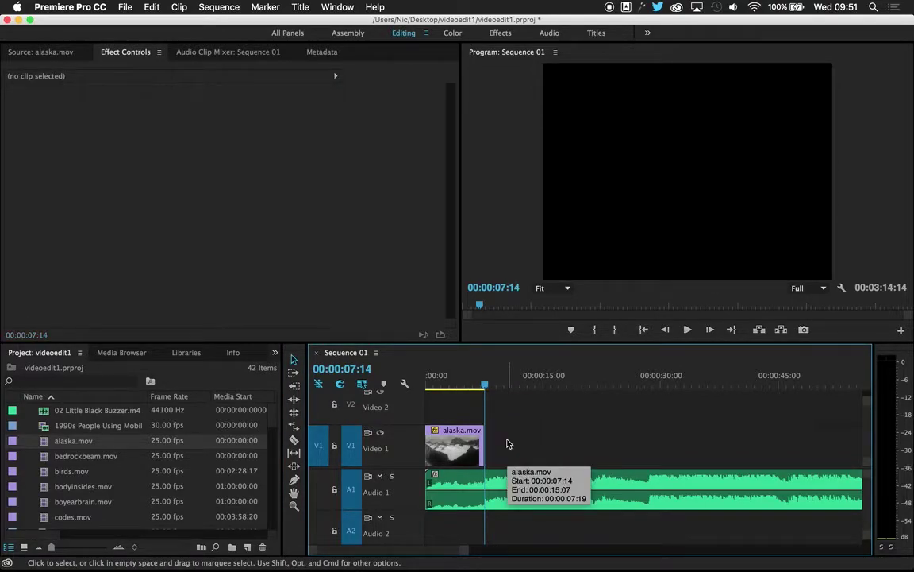
pyautogui.press('super+z')
pyautogui.moveTo(508, 444); pyautogui.dragTo(581, 439)
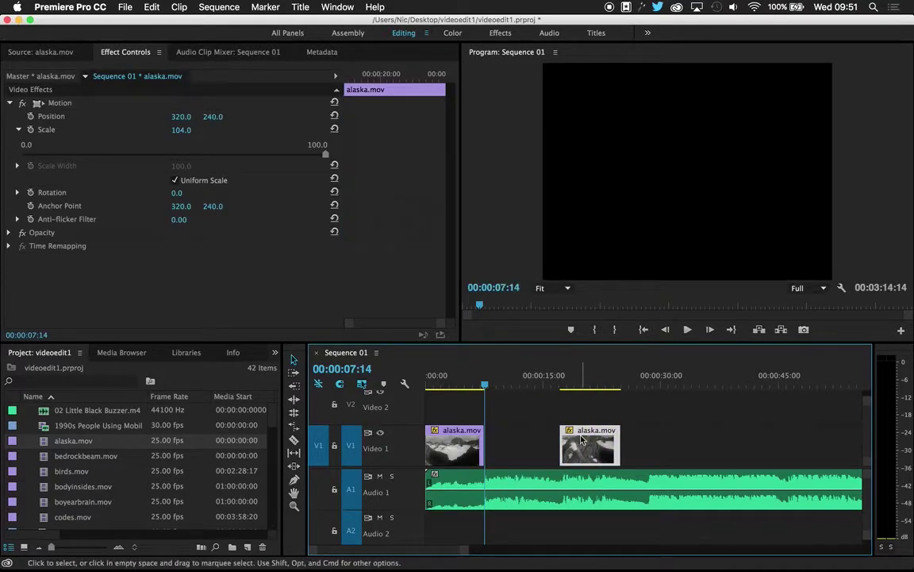
pyautogui.press('Delete')
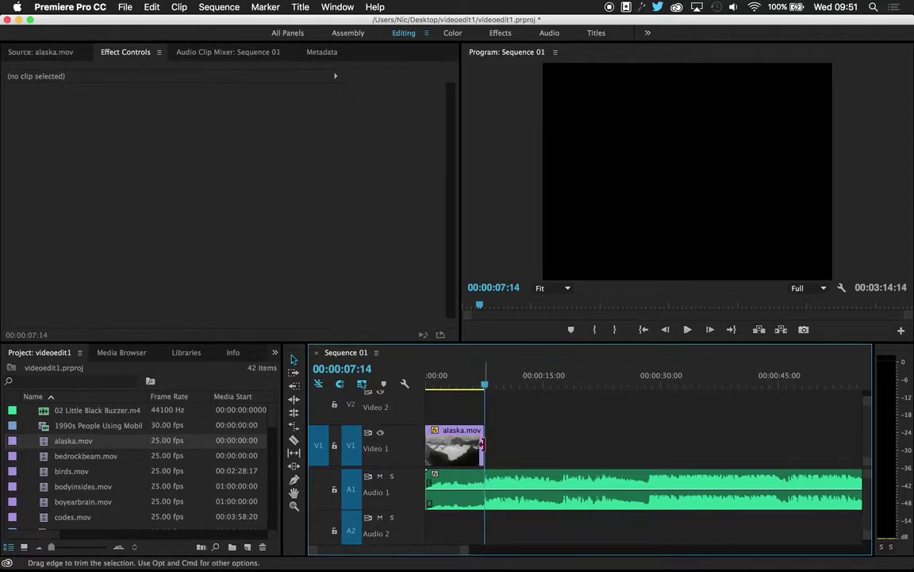
# Fine-tune the alaska clip's end on V1 so it finishes at 00:00:07:14
pyautogui.moveTo(483, 442); pyautogui.dragTo(518, 442)
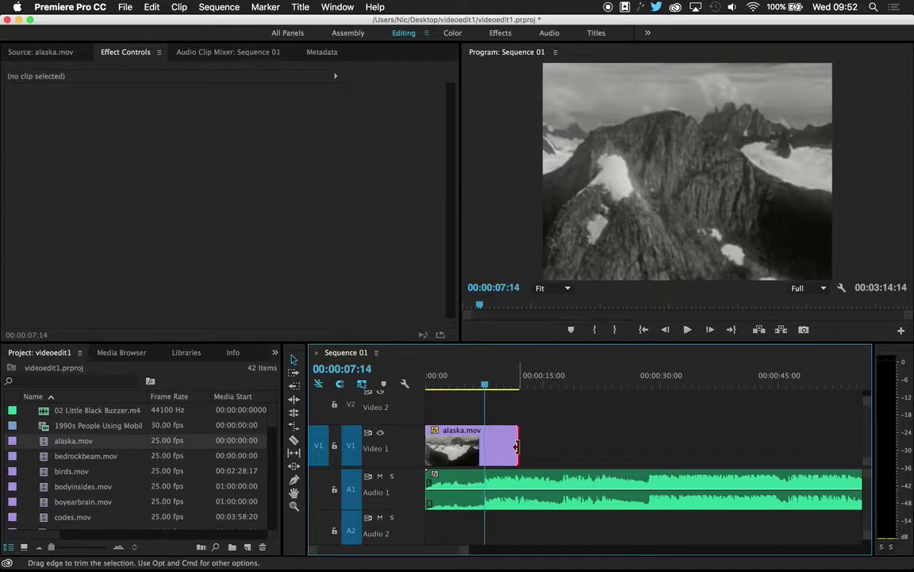
pyautogui.moveTo(517, 446); pyautogui.dragTo(487, 442)
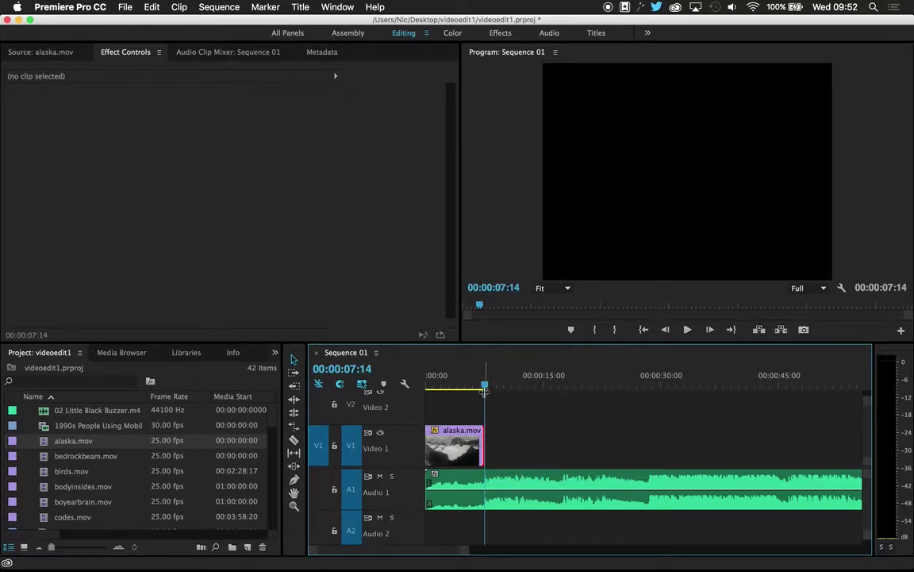
pyautogui.moveTo(488, 387); pyautogui.dragTo(486, 388)
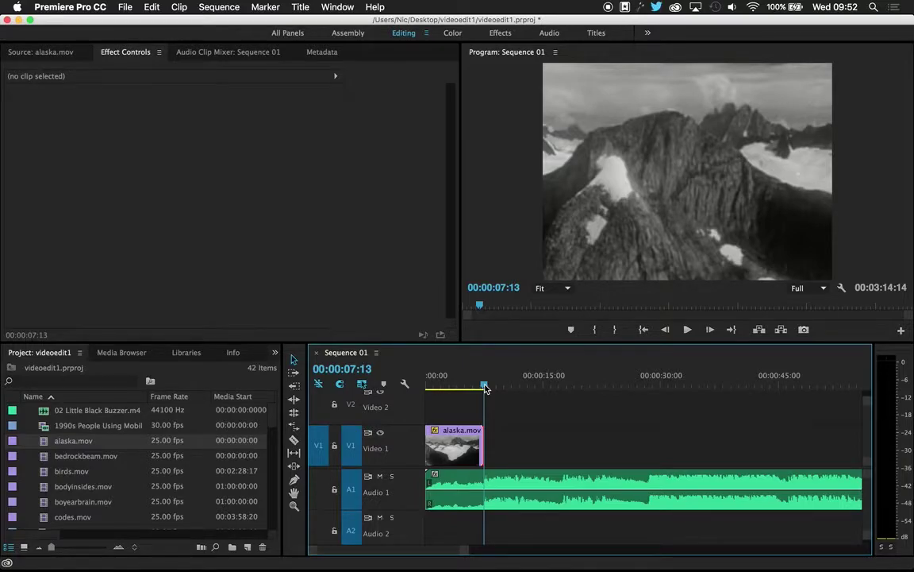
pyautogui.moveTo(486, 389); pyautogui.dragTo(486, 388)
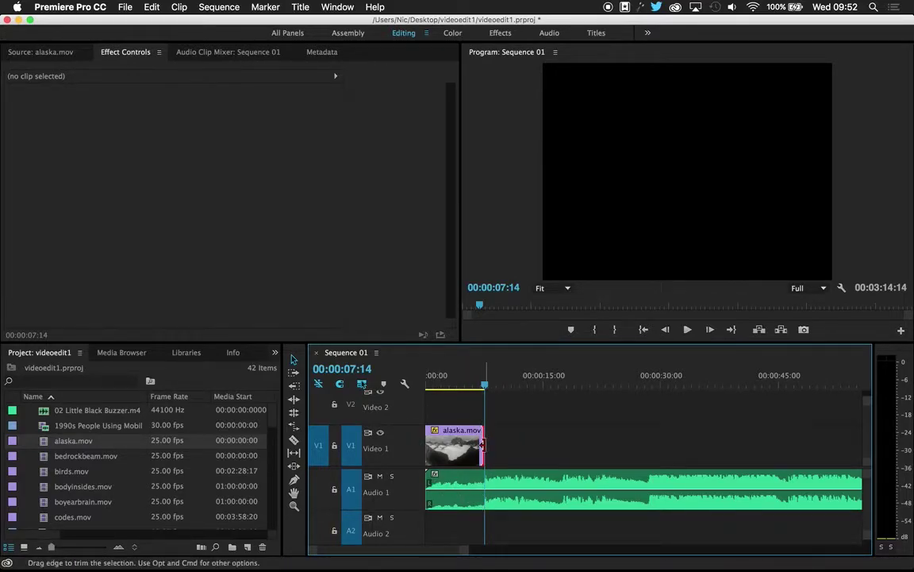
pyautogui.moveTo(482, 446); pyautogui.dragTo(482, 446)
pyautogui.moveTo(480, 385)
pyautogui.mouseDown()
pyautogui.moveTo(457, 385)
pyautogui.moveTo(485, 387)
pyautogui.mouseUp()
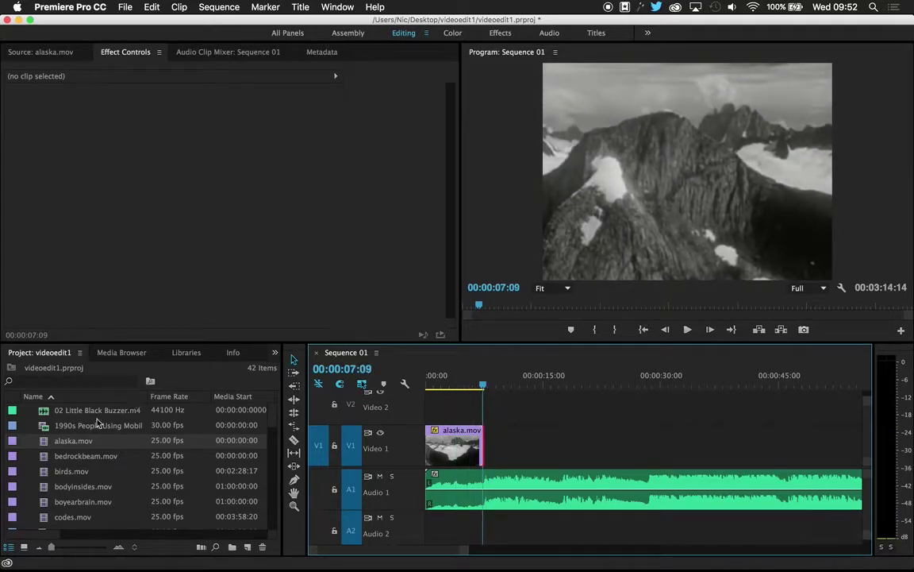
pyautogui.scroll(-3, 72, 482)
pyautogui.scroll(2, 71, 482)
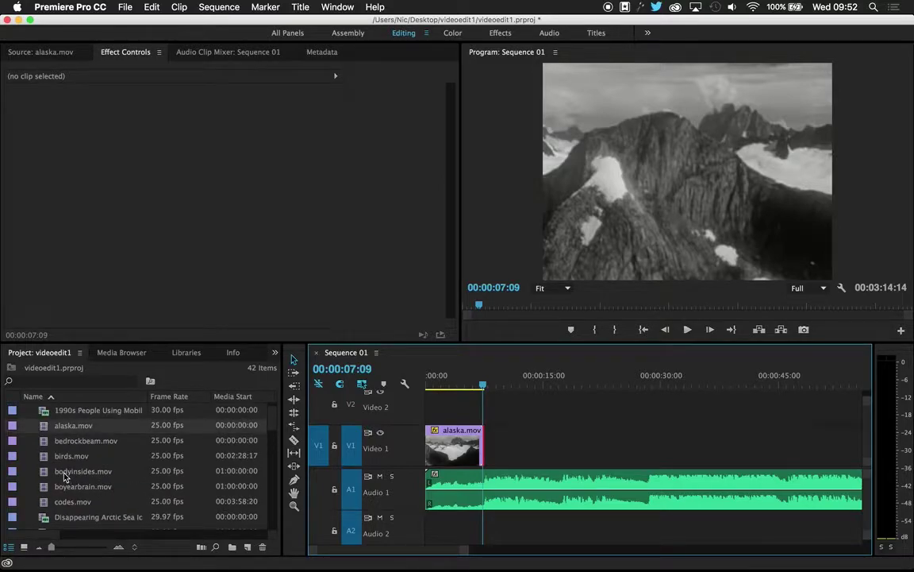
pyautogui.scroll(-1, 65, 463)
pyautogui.scroll(1, 65, 444)
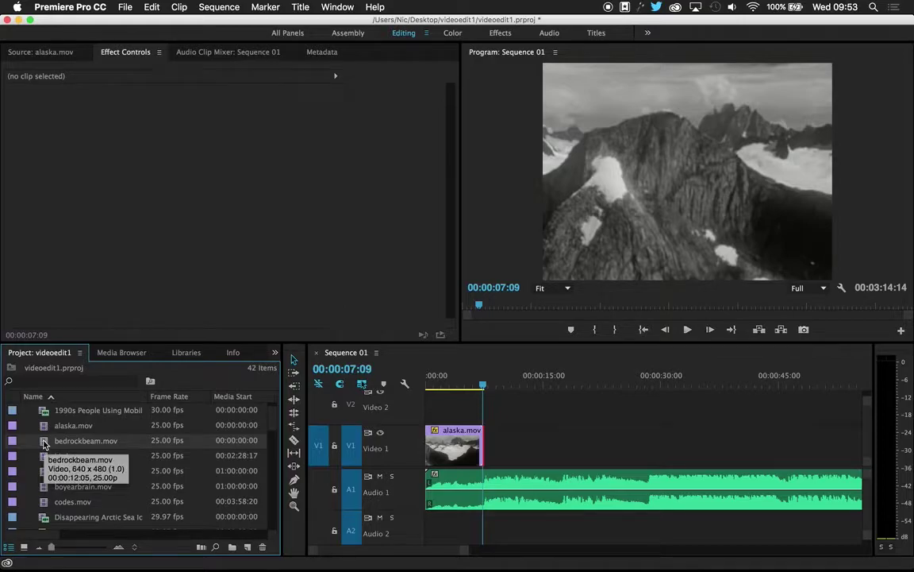
# Mark an Out point at 00:00:06:05 in bedrockbeam.mov and place its video after alaska on V1
pyautogui.doubleClick(45, 444)
pyautogui.moveTo(50, 315); pyautogui.dragTo(231, 313)
pyautogui.press('o')
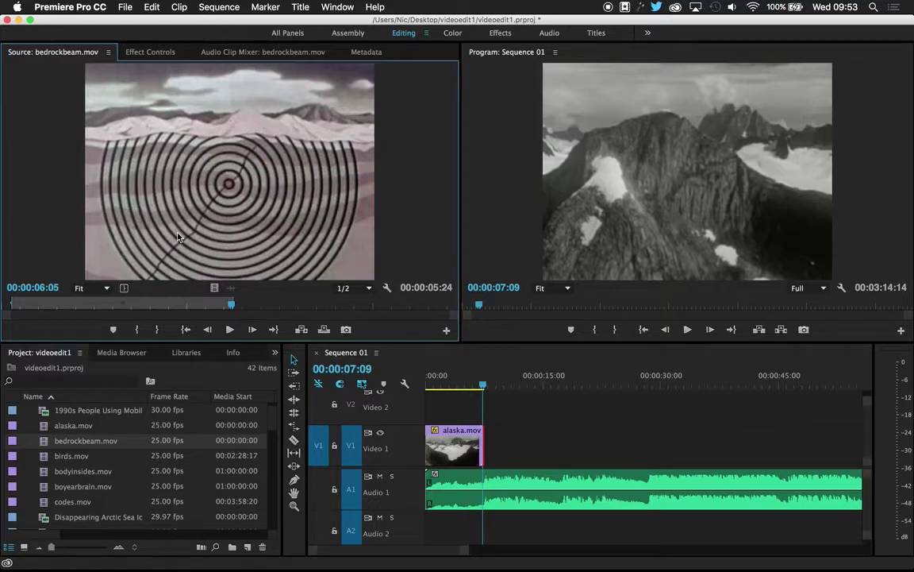
pyautogui.moveTo(214, 287); pyautogui.dragTo(477, 435)
# Play the sequence from just before the bedrock cut to review it
pyautogui.moveTo(487, 386); pyautogui.dragTo(461, 386)
pyautogui.press('space')
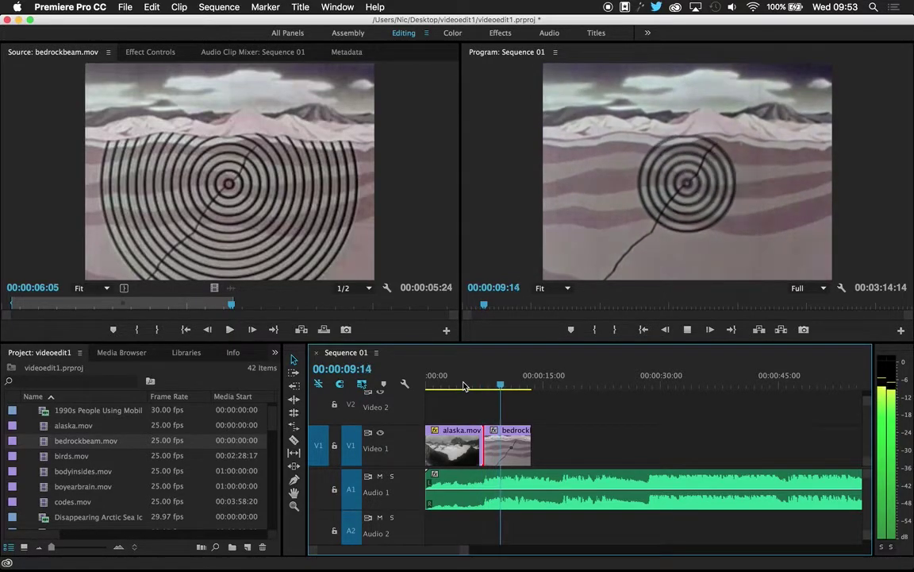
pyautogui.press('space')
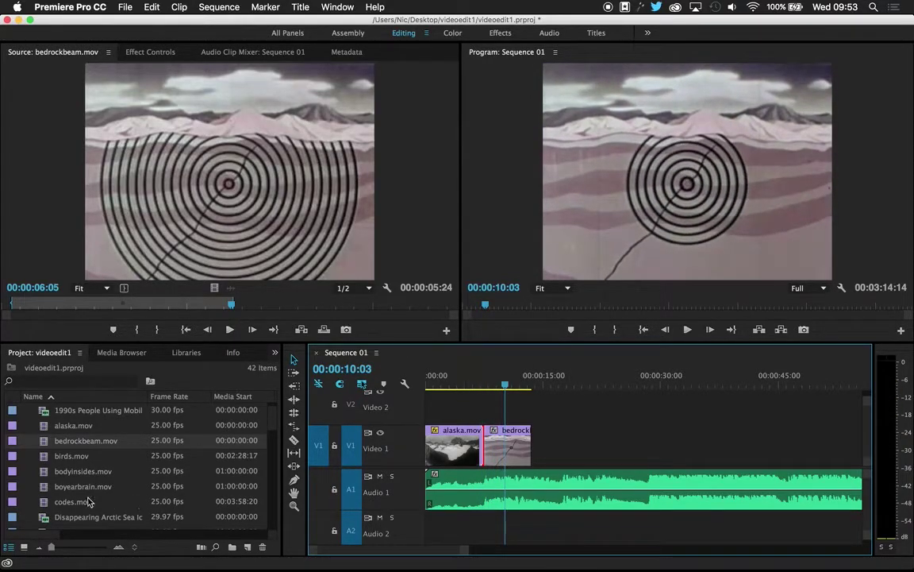
pyautogui.scroll(-1, 50, 487)
pyautogui.scroll(2, 56, 489)
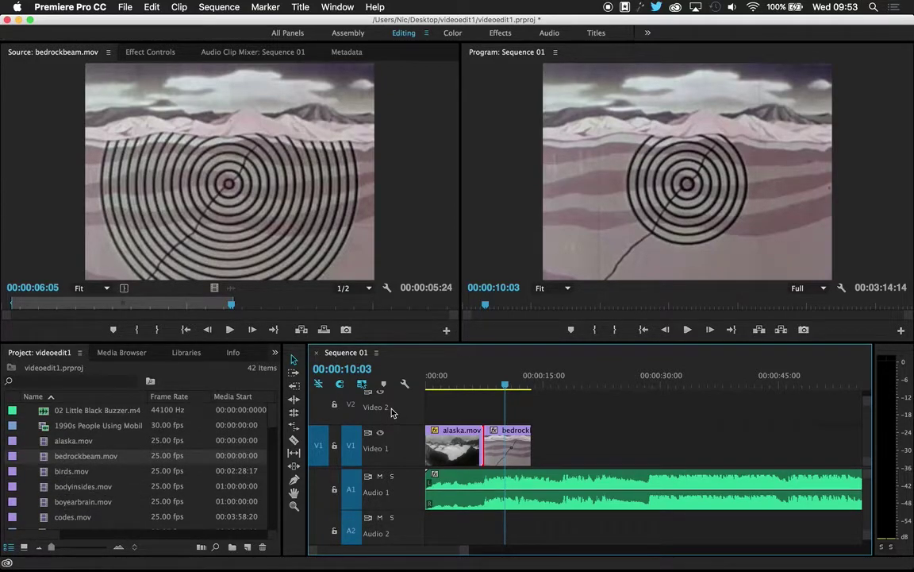
pyautogui.moveTo(504, 384)
pyautogui.mouseDown()
pyautogui.moveTo(484, 386)
pyautogui.moveTo(506, 388)
pyautogui.mouseUp()
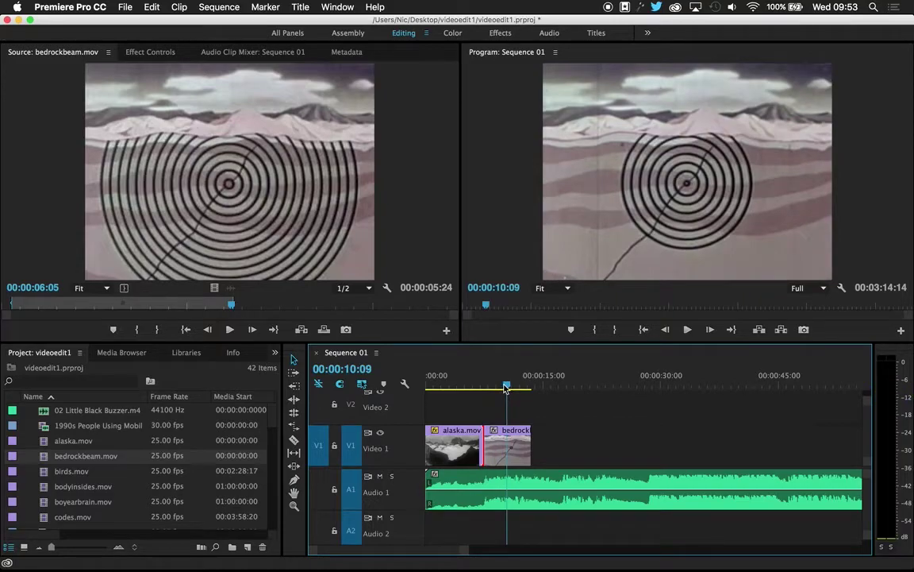
pyautogui.scroll(-5, 95, 476)
pyautogui.scroll(-4, 85, 482)
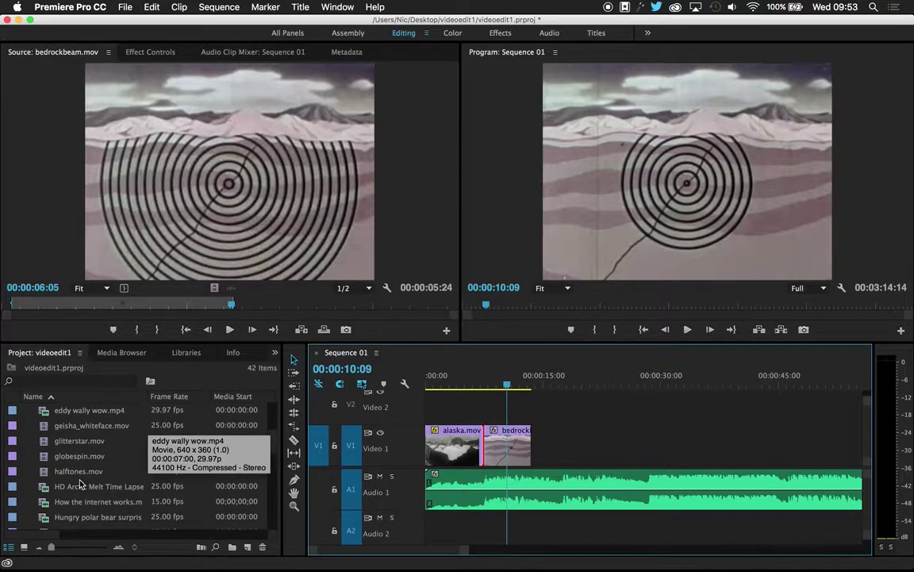
pyautogui.scroll(-4, 68, 486)
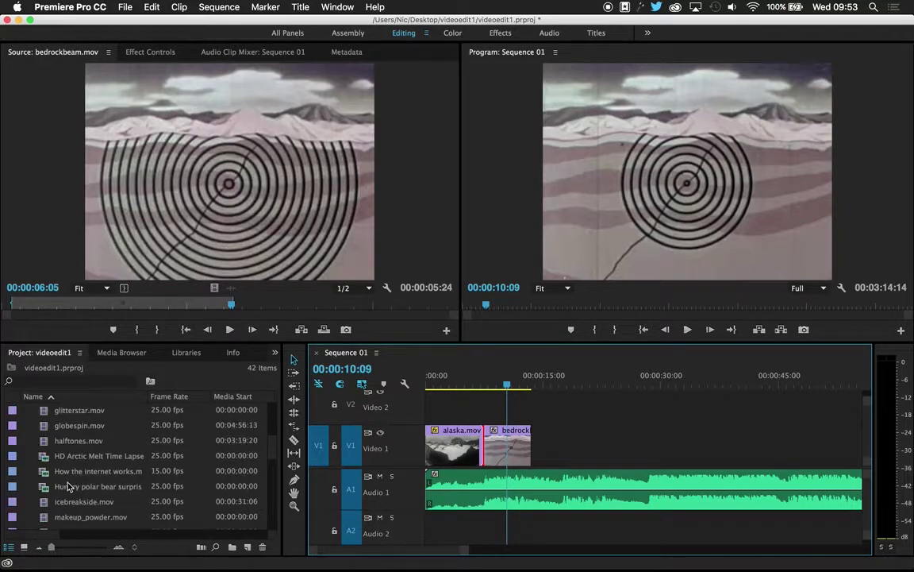
pyautogui.scroll(-4, 68, 486)
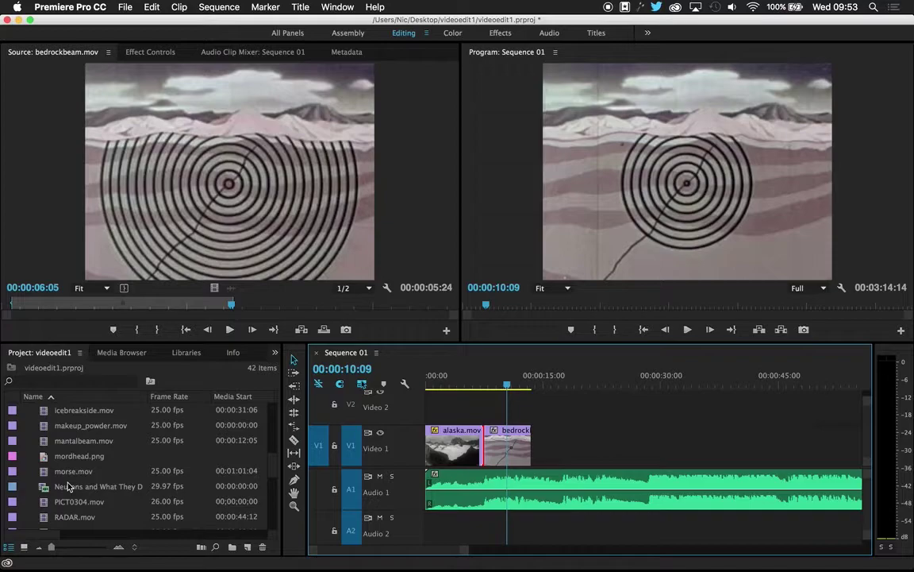
pyautogui.scroll(-10, 69, 485)
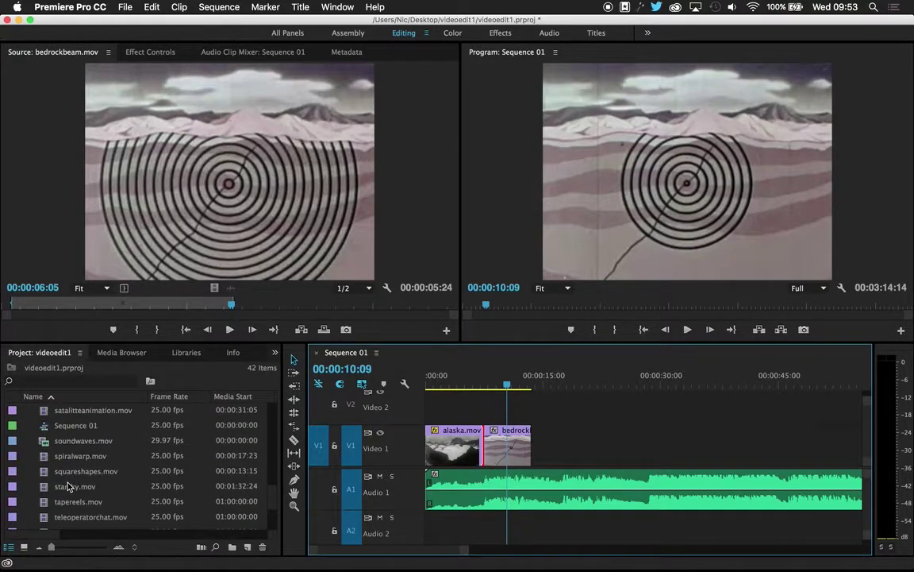
pyautogui.scroll(-5, 68, 486)
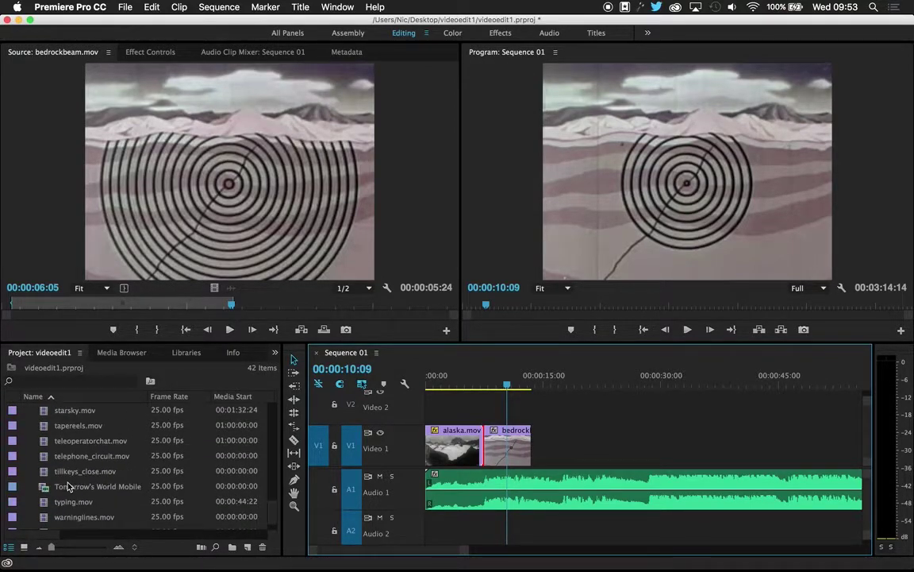
pyautogui.click(68, 489)
pyautogui.click(62, 486)
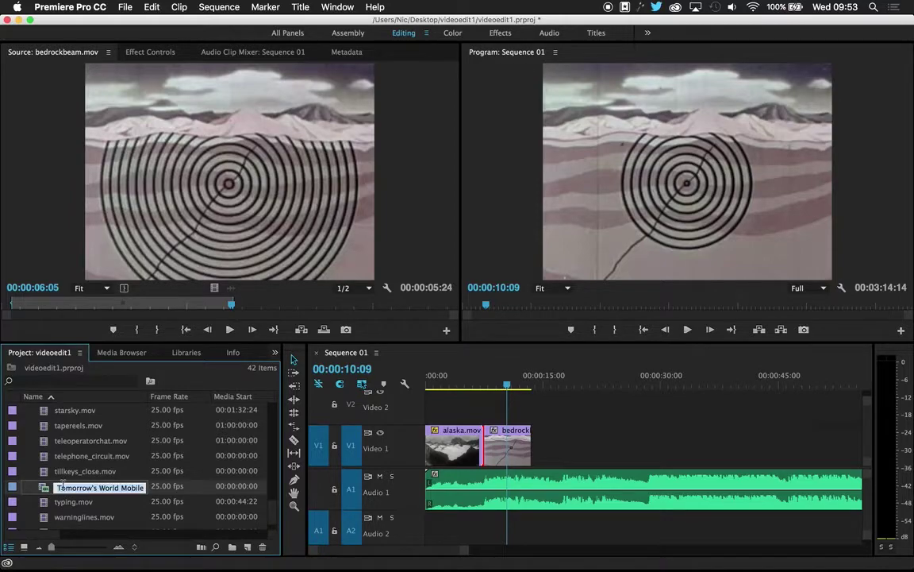
pyautogui.press('Return')
pyautogui.press('super+i')
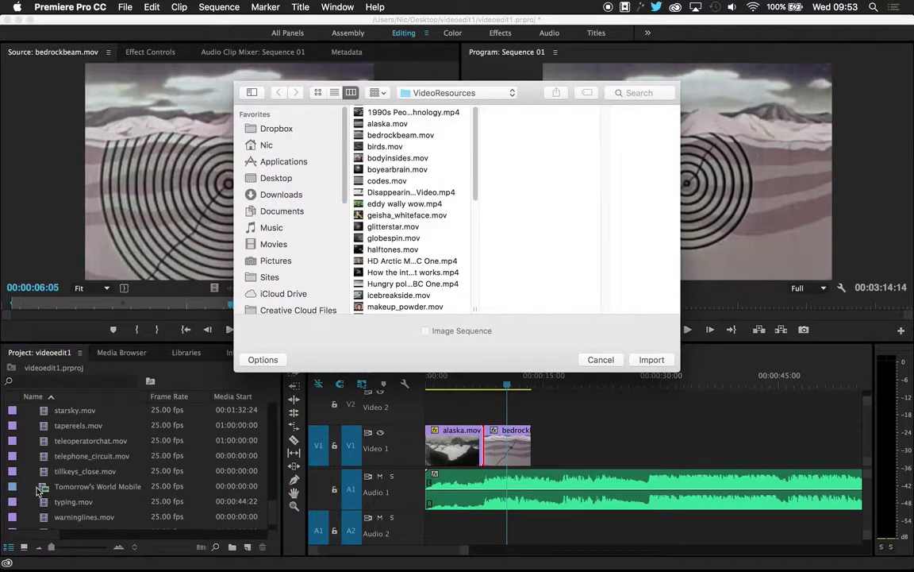
pyautogui.click(608, 361)
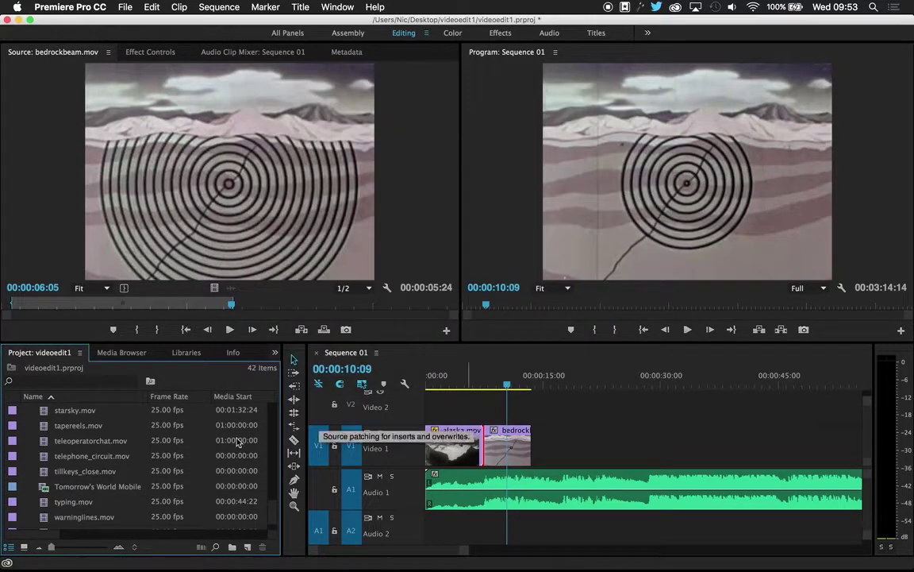
pyautogui.doubleClick(43, 486)
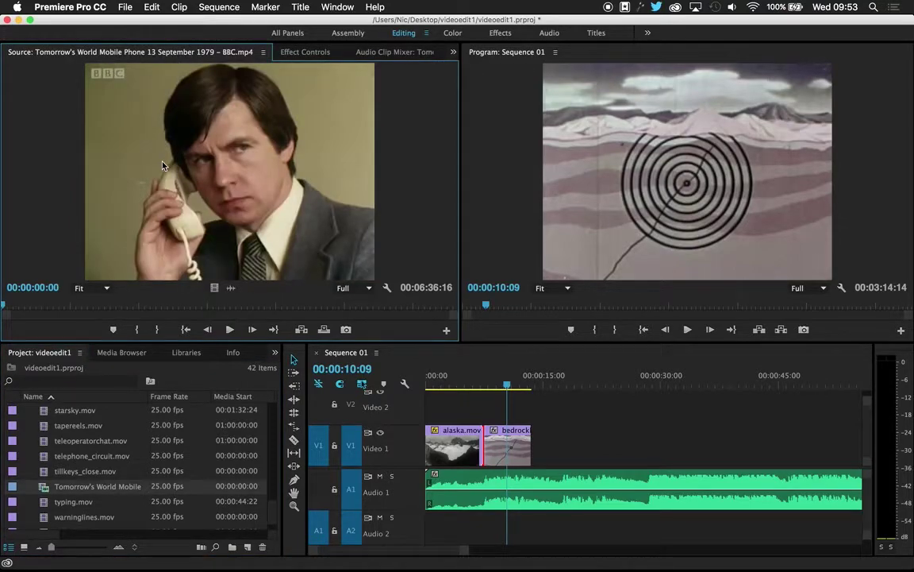
# Scrub and play the Tomorrow's World clip to locate the area around 00:01:47
pyautogui.moveTo(72, 303); pyautogui.dragTo(143, 307)
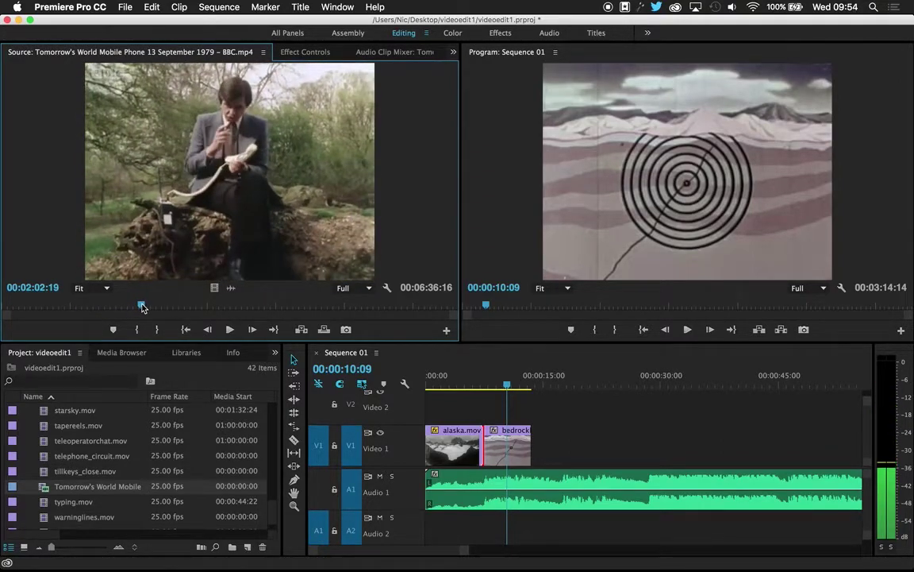
pyautogui.moveTo(143, 307); pyautogui.dragTo(133, 306)
pyautogui.press('space')
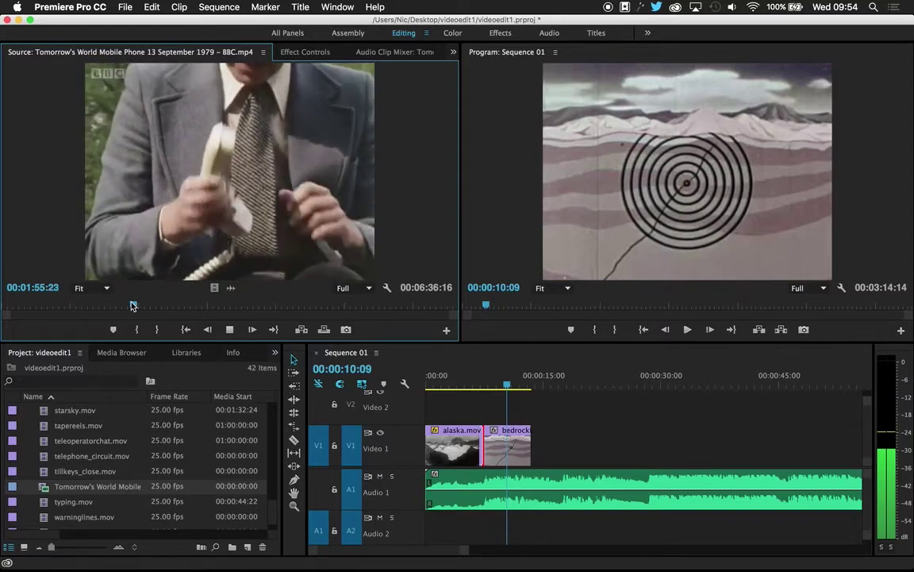
pyautogui.press('space')
pyautogui.moveTo(134, 307); pyautogui.dragTo(124, 308)
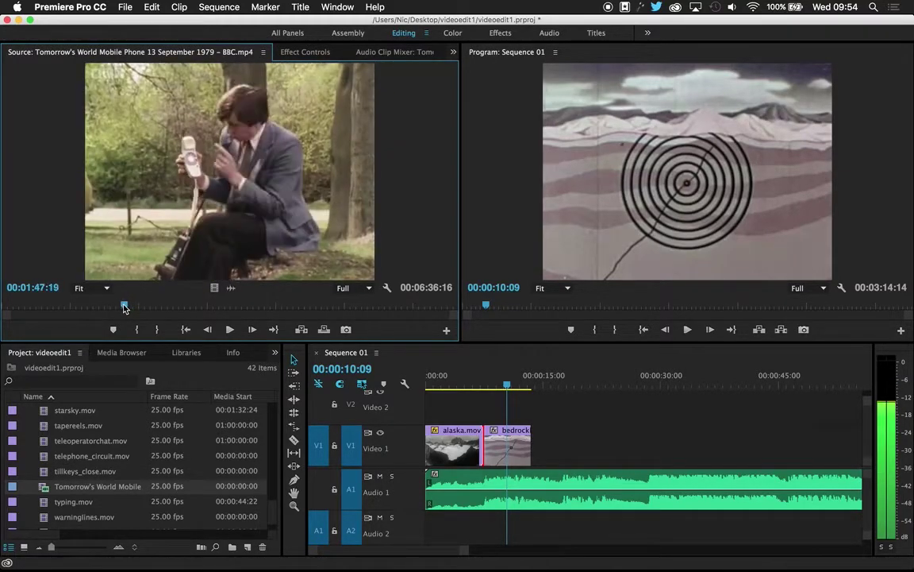
pyautogui.press('space')
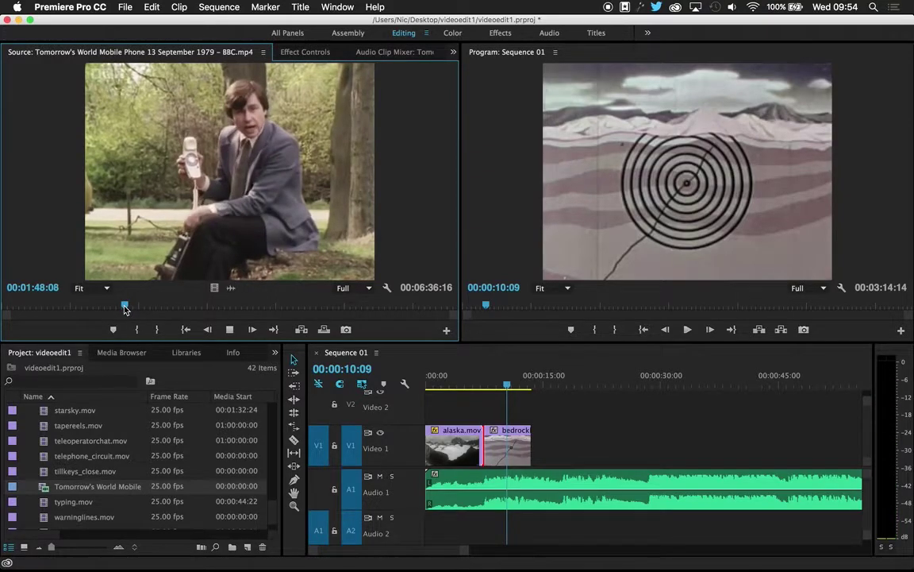
pyautogui.press('space')
pyautogui.moveTo(125, 309); pyautogui.dragTo(123, 308)
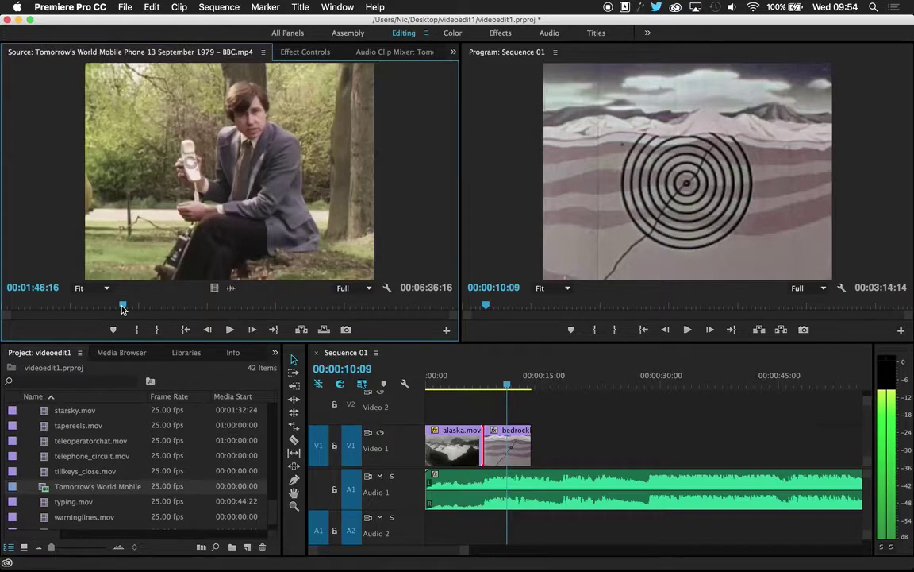
pyautogui.press('space')
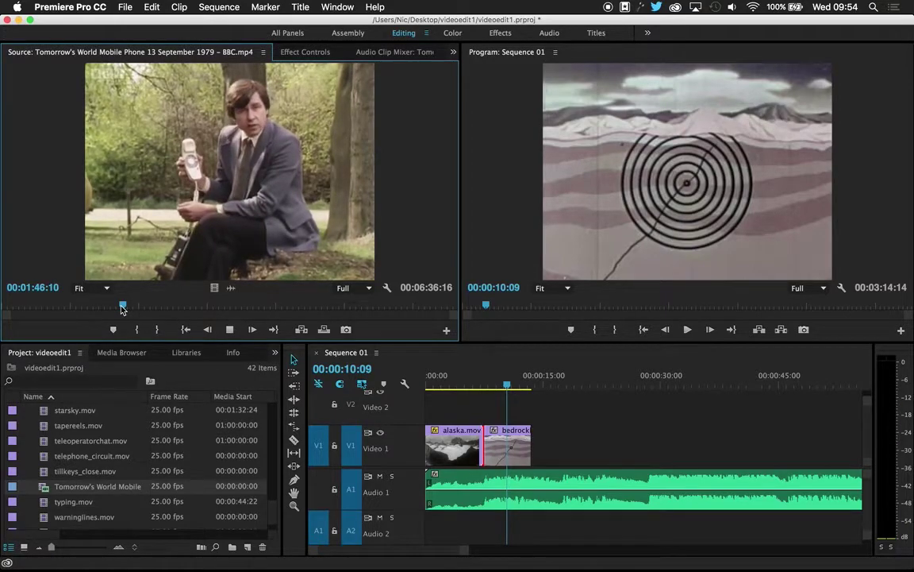
pyautogui.press('space')
# Set an In point at 00:01:48:00 and an Out point giving a 00:00:01:11 excerpt
pyautogui.press('Left')
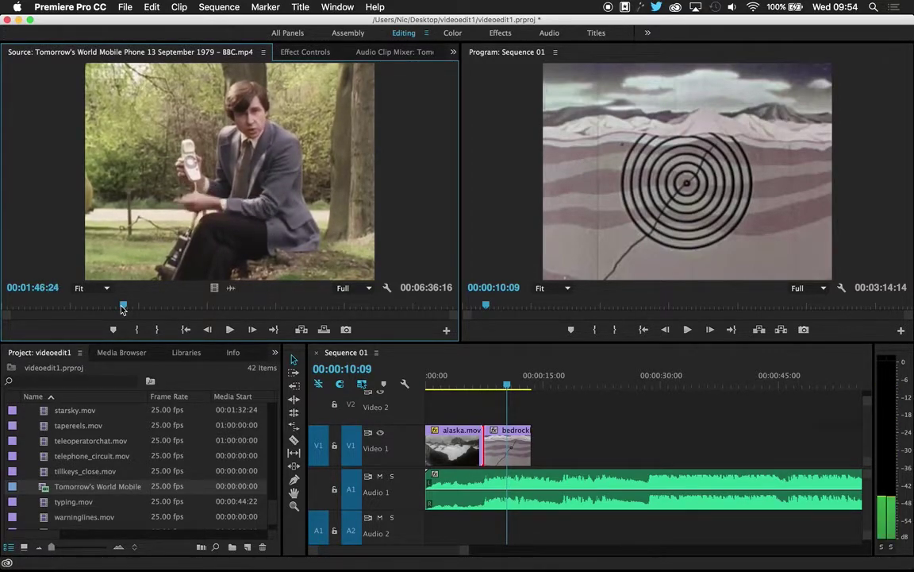
pyautogui.press('Right')
pyautogui.press('Right')
pyautogui.press('Right')
pyautogui.press('space')
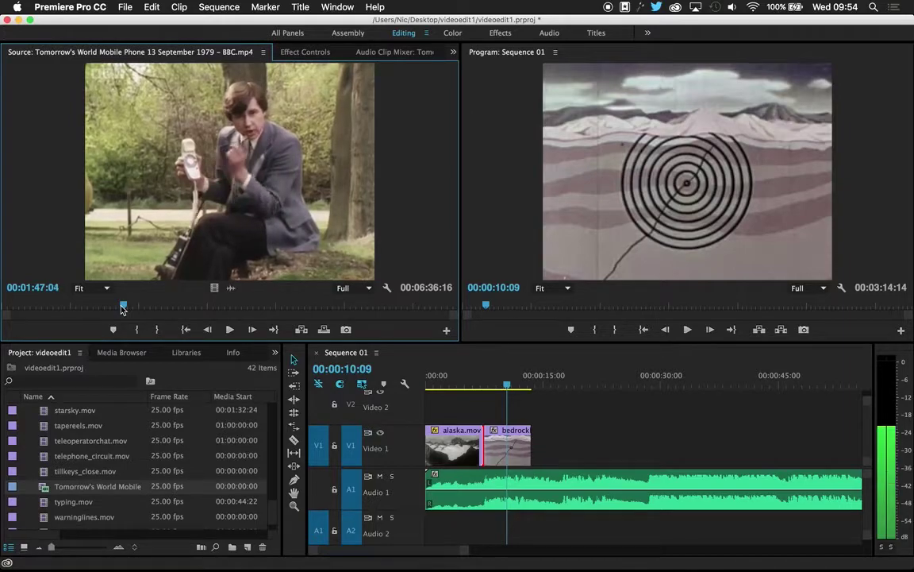
pyautogui.press('space')
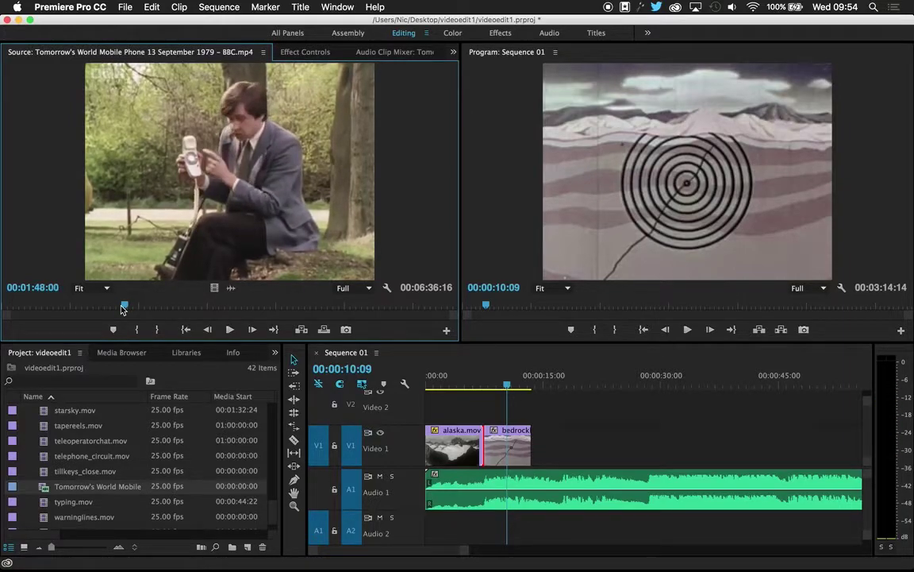
pyautogui.press('i')
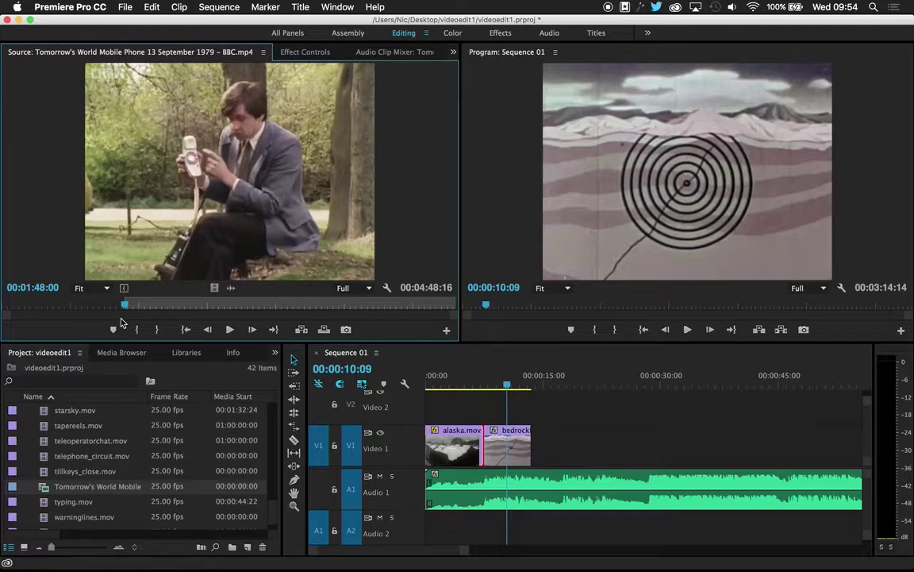
pyautogui.press('space')
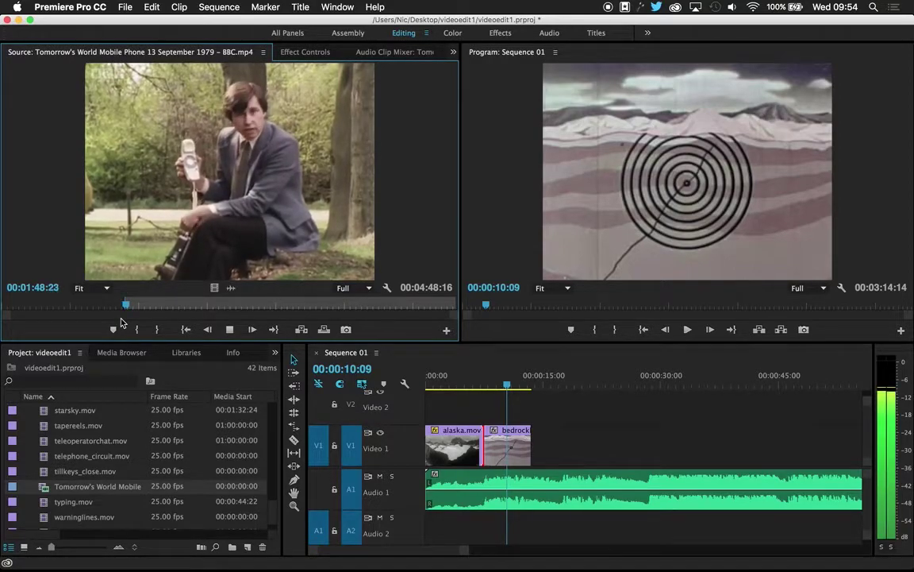
pyautogui.press('space')
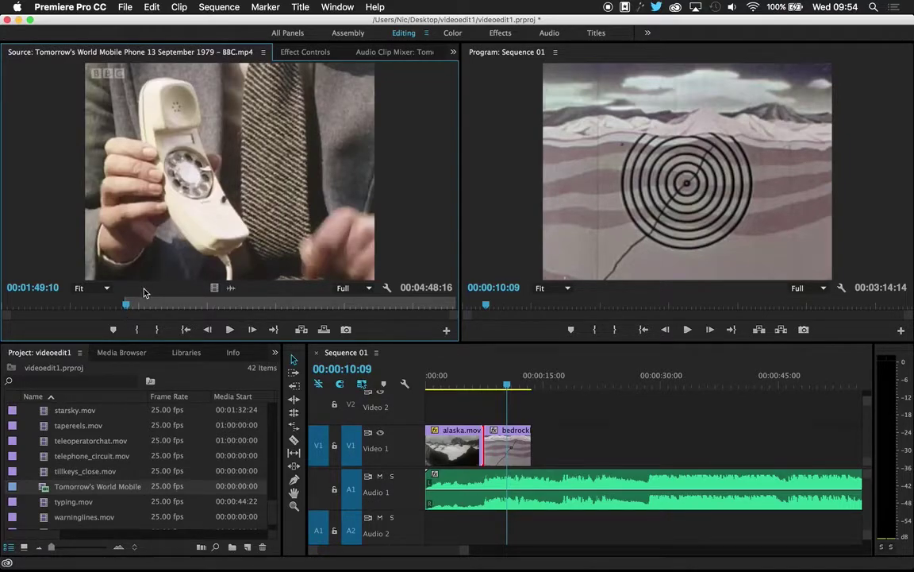
pyautogui.press('o')
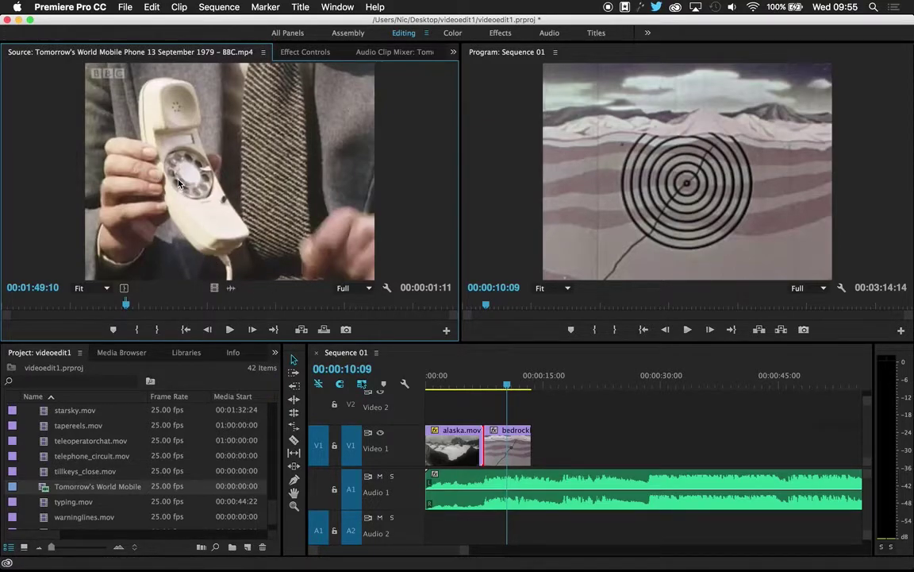
# Place the marked excerpt on V2 and move its audio from A3 to A2
pyautogui.moveTo(334, 265); pyautogui.dragTo(480, 414)
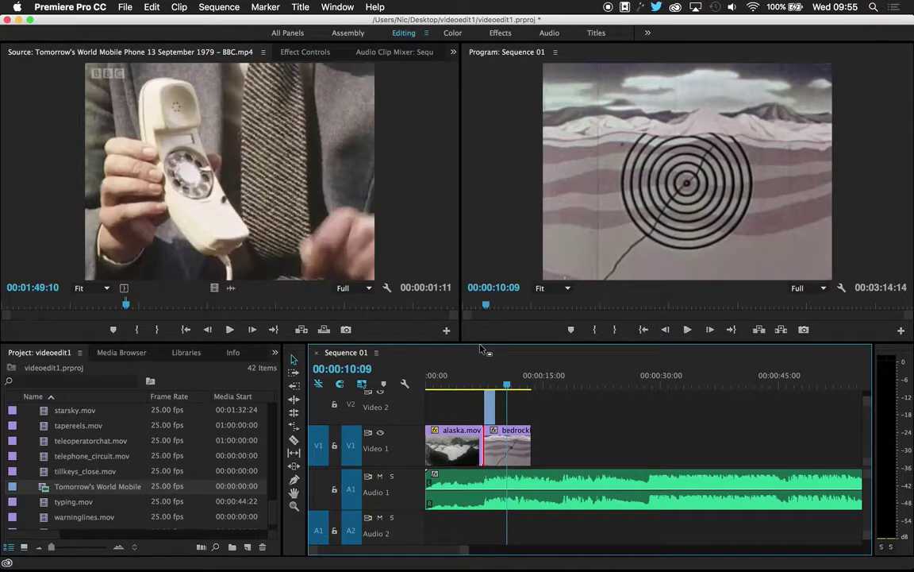
pyautogui.moveTo(480, 342); pyautogui.dragTo(480, 247)
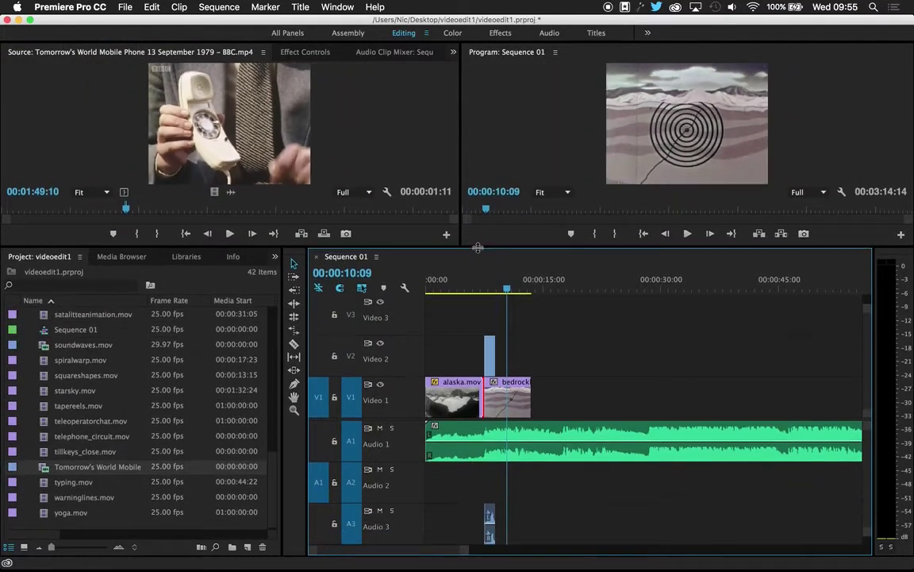
pyautogui.click(490, 520)
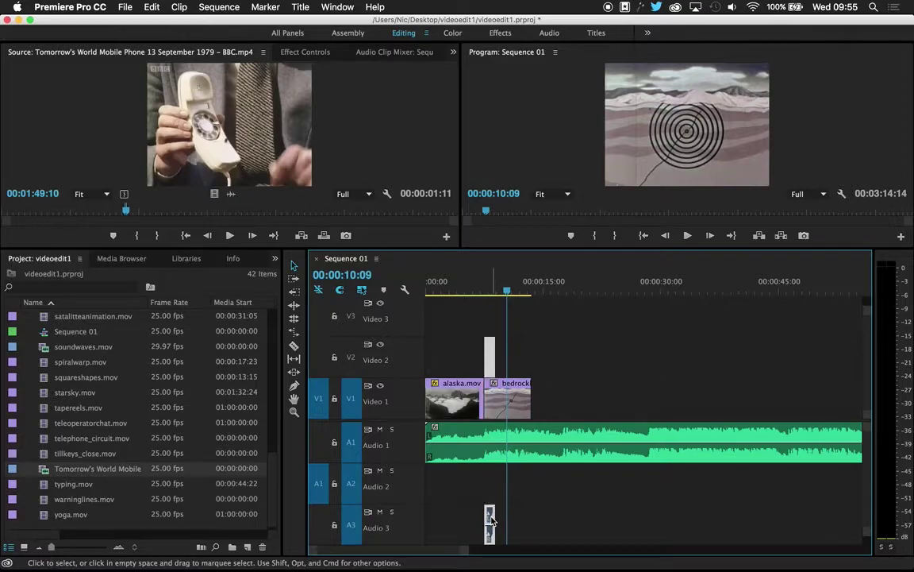
pyautogui.moveTo(490, 520); pyautogui.dragTo(490, 494)
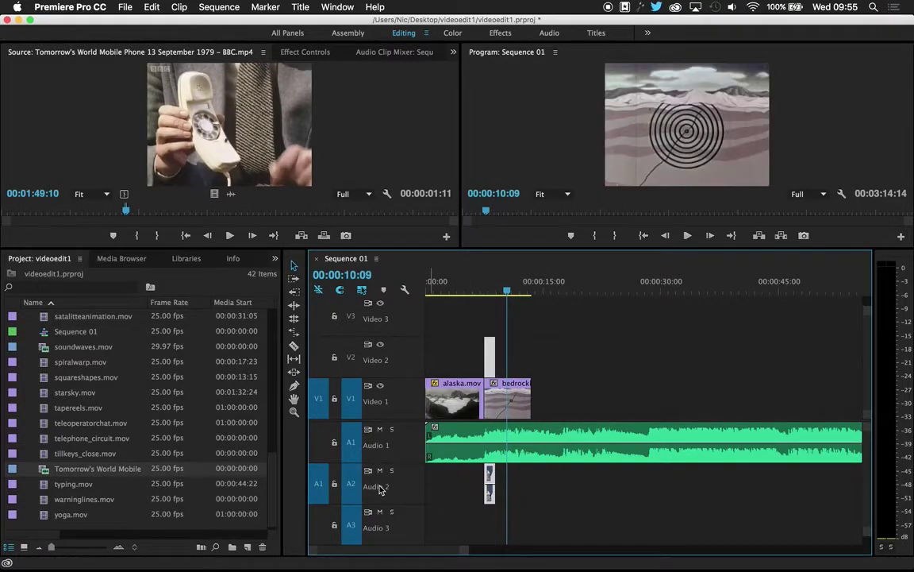
# Delete the placed excerpt and its audio from the sequence
pyautogui.moveTo(488, 290); pyautogui.dragTo(480, 290)
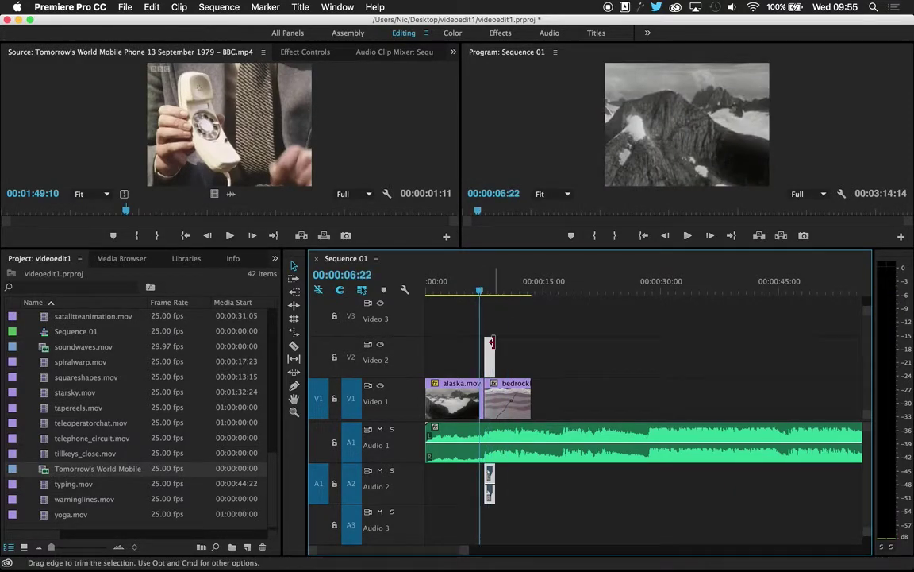
pyautogui.click(491, 353)
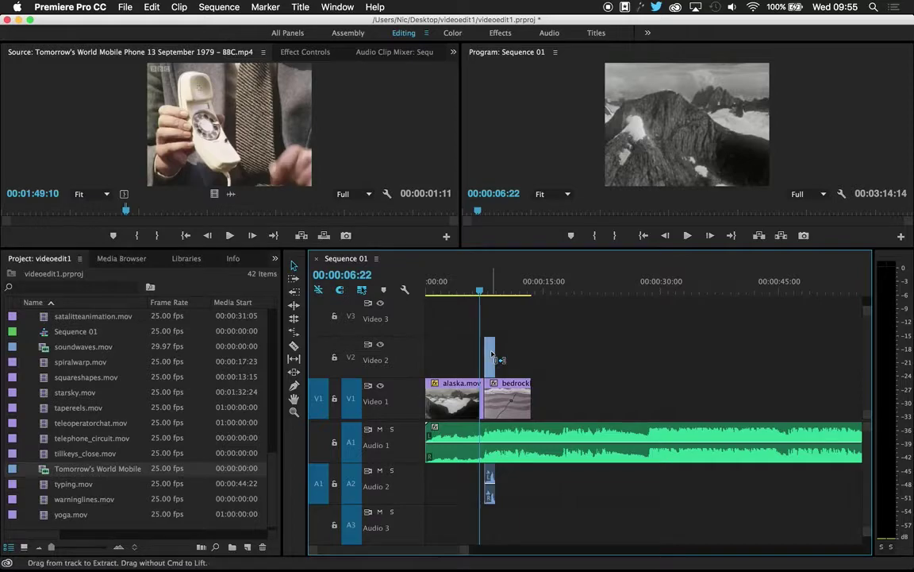
pyautogui.press('Delete')
# Place the excerpt again on V2 with its audio on A2, over the alaska footage
pyautogui.moveTo(203, 117); pyautogui.dragTo(545, 399)
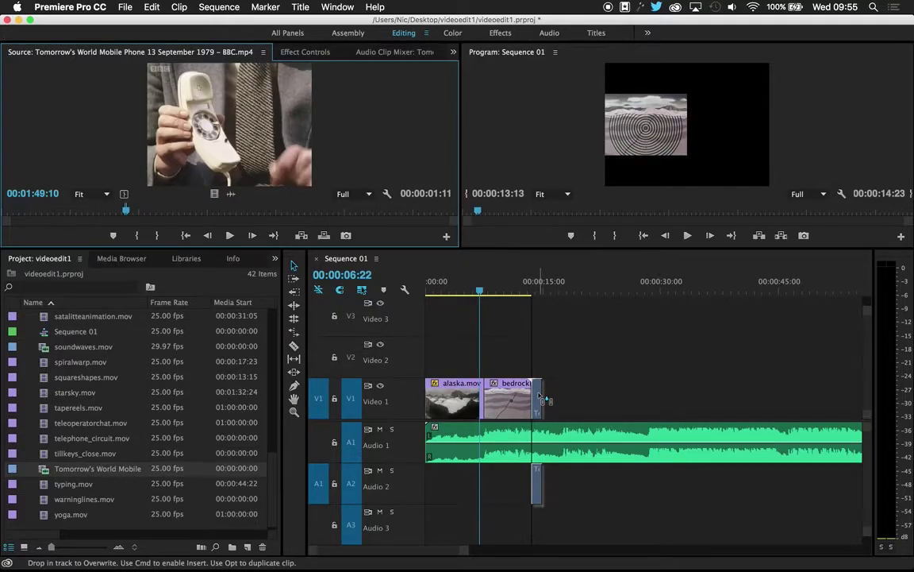
pyautogui.moveTo(543, 400); pyautogui.dragTo(476, 349)
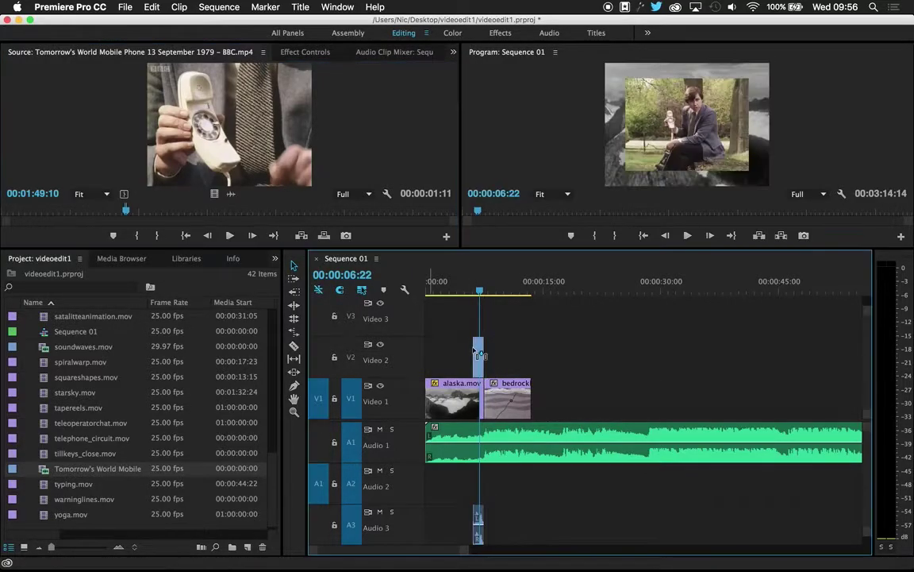
pyautogui.moveTo(478, 517); pyautogui.dragTo(478, 488)
pyautogui.click(452, 485)
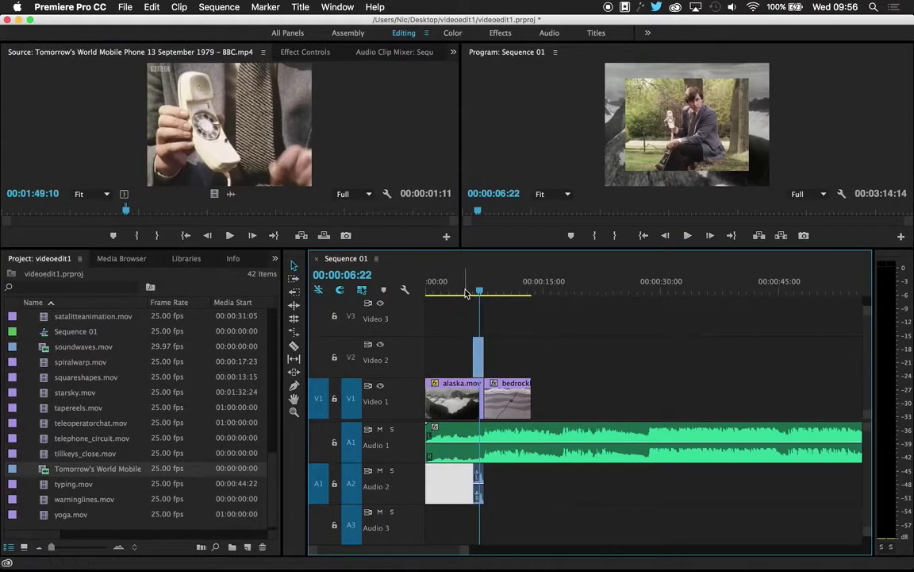
# Play back the inset, enlarge the monitors, and switch off Video 2's output to compare
pyautogui.click(466, 292)
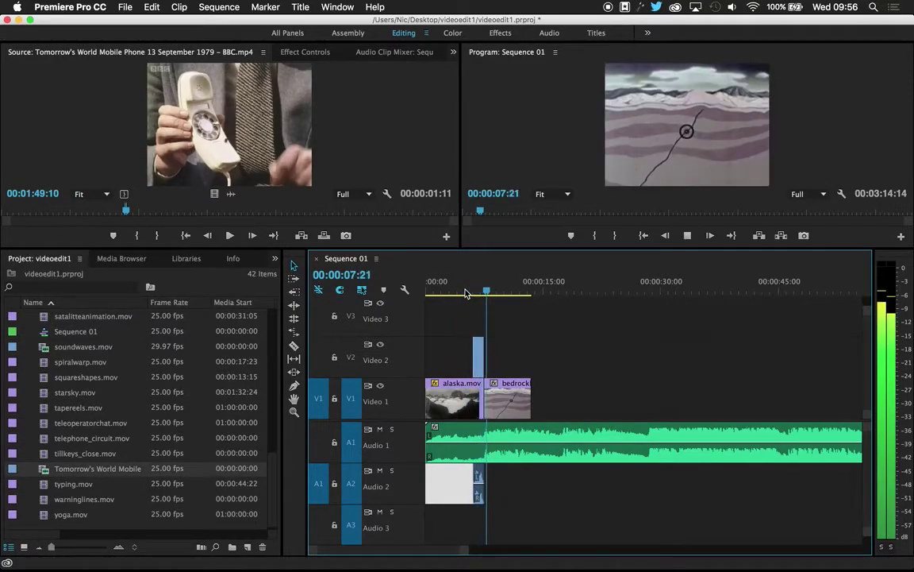
pyautogui.press('space')
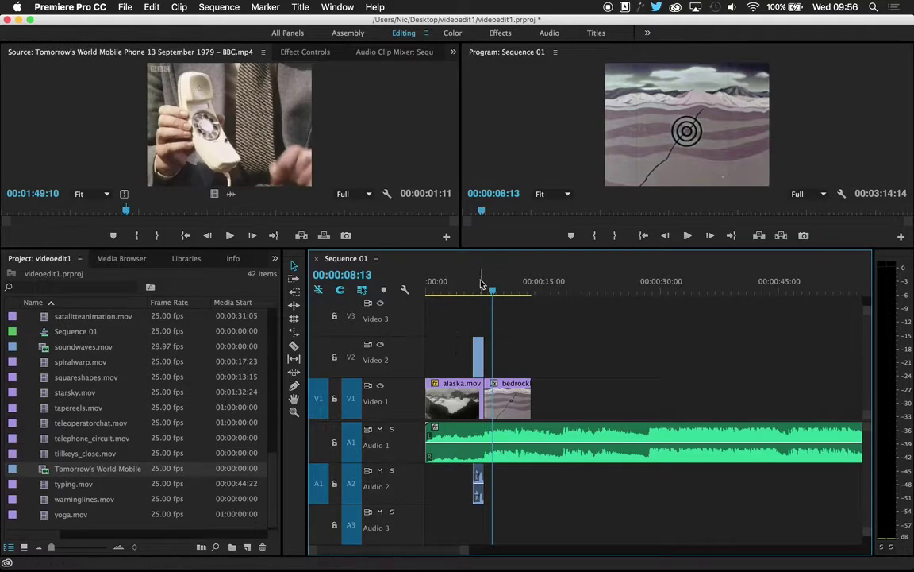
pyautogui.moveTo(489, 292)
pyautogui.mouseDown()
pyautogui.moveTo(466, 292)
pyautogui.moveTo(487, 292)
pyautogui.moveTo(477, 293)
pyautogui.mouseUp()
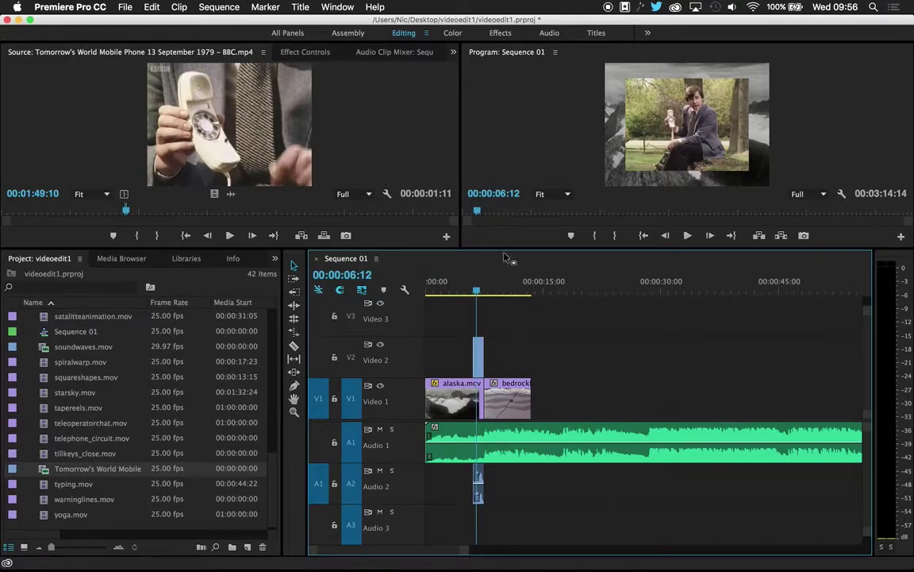
pyautogui.moveTo(505, 248); pyautogui.dragTo(513, 319)
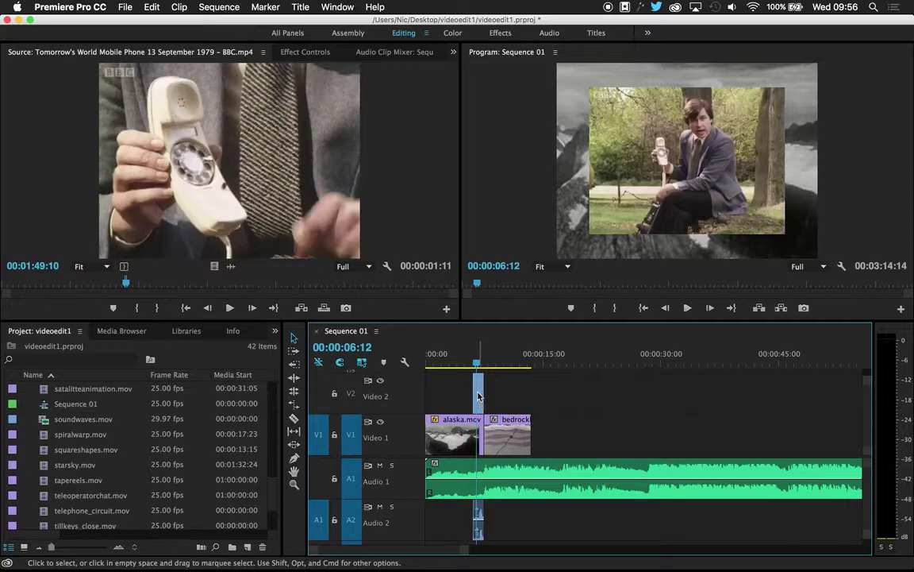
pyautogui.click(381, 385)
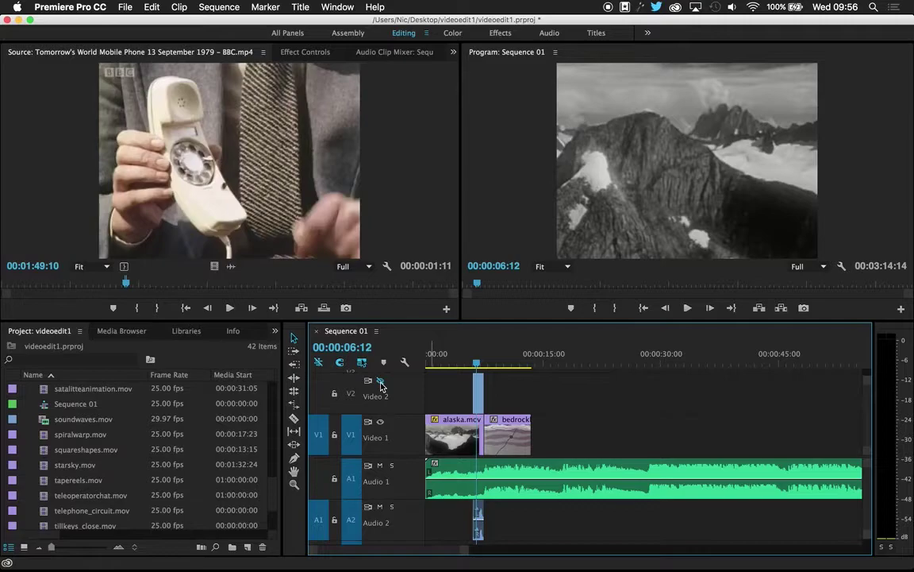
pyautogui.click(381, 385)
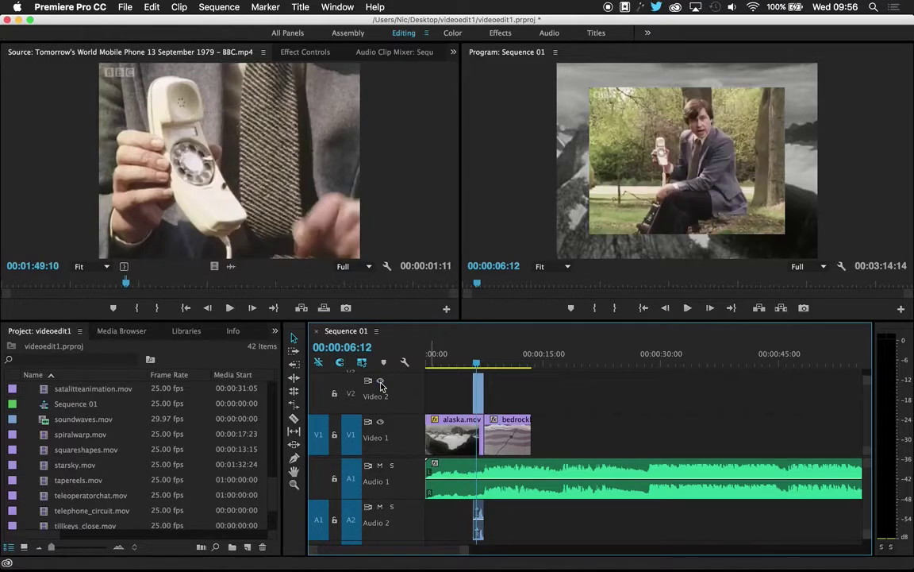
pyautogui.moveTo(476, 365)
pyautogui.mouseDown()
pyautogui.moveTo(469, 363)
pyautogui.moveTo(479, 364)
pyautogui.mouseUp()
pyautogui.click(478, 381)
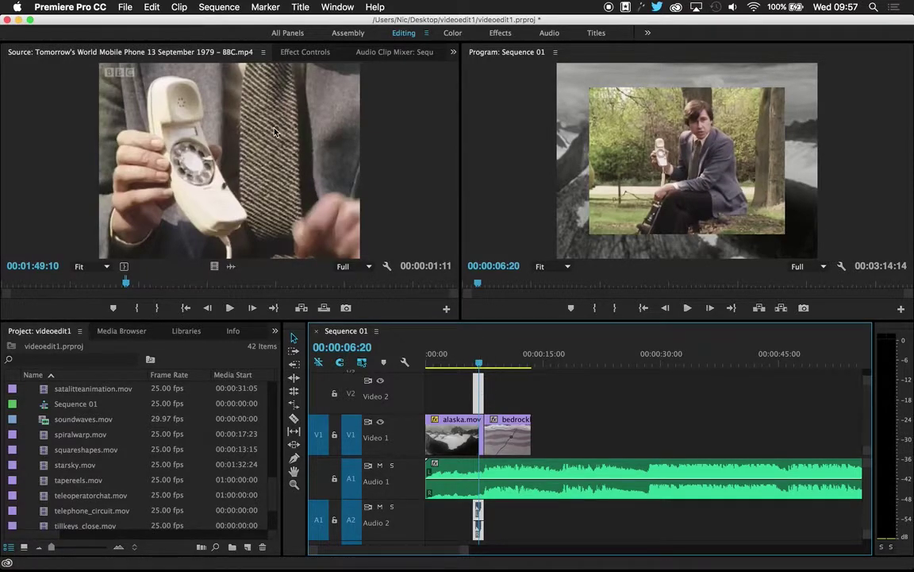
pyautogui.click(288, 57)
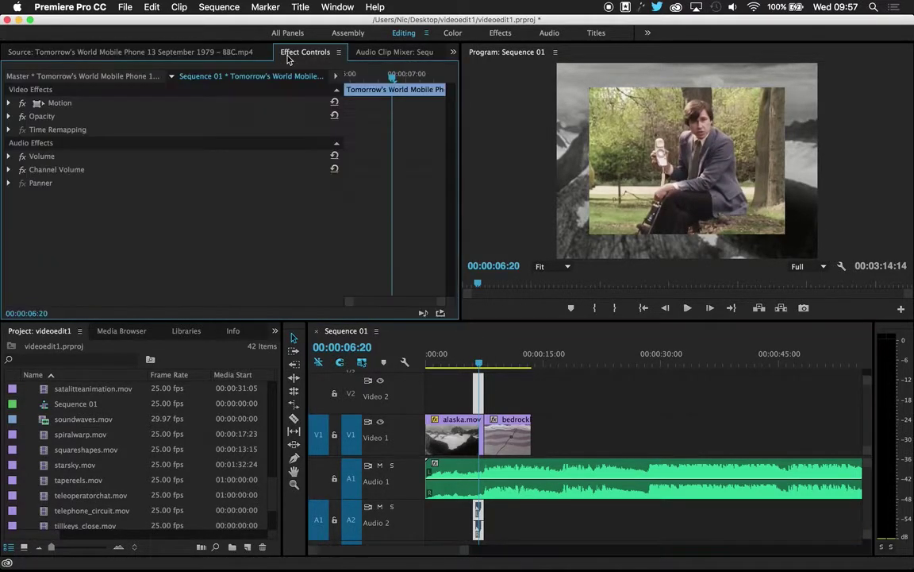
# Set the inset's Motion Position X to 84.0 and add a Position keyframe at 00:00:06:03
pyautogui.click(9, 102)
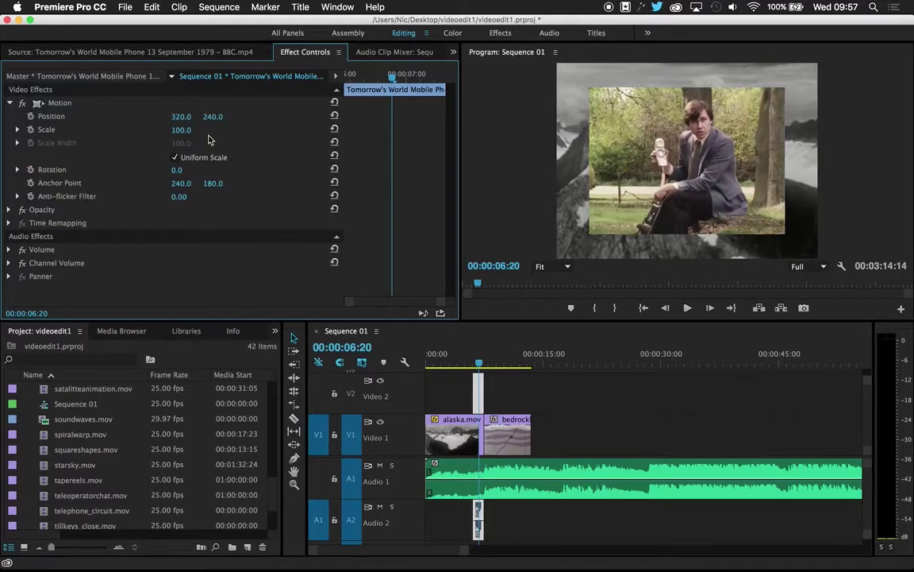
pyautogui.moveTo(481, 361); pyautogui.dragTo(473, 366)
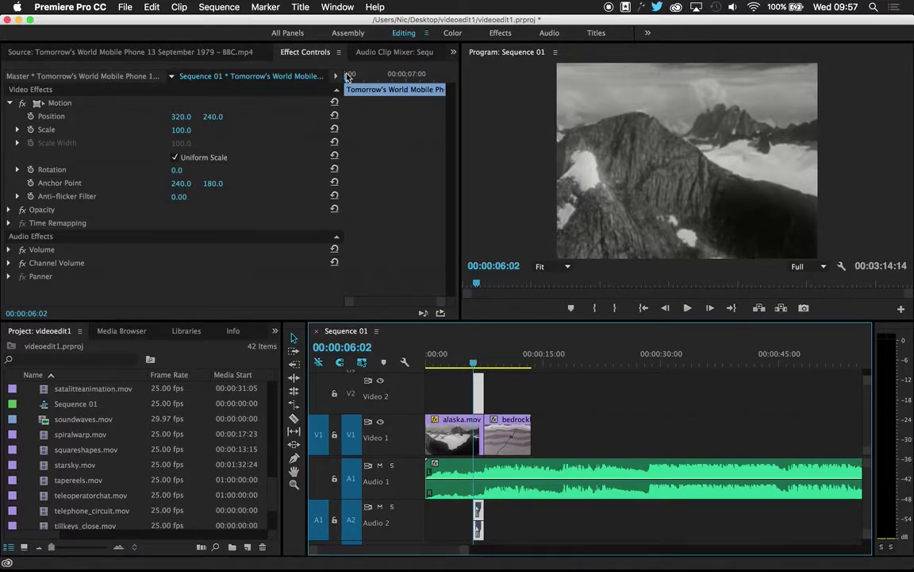
pyautogui.moveTo(475, 364); pyautogui.dragTo(475, 363)
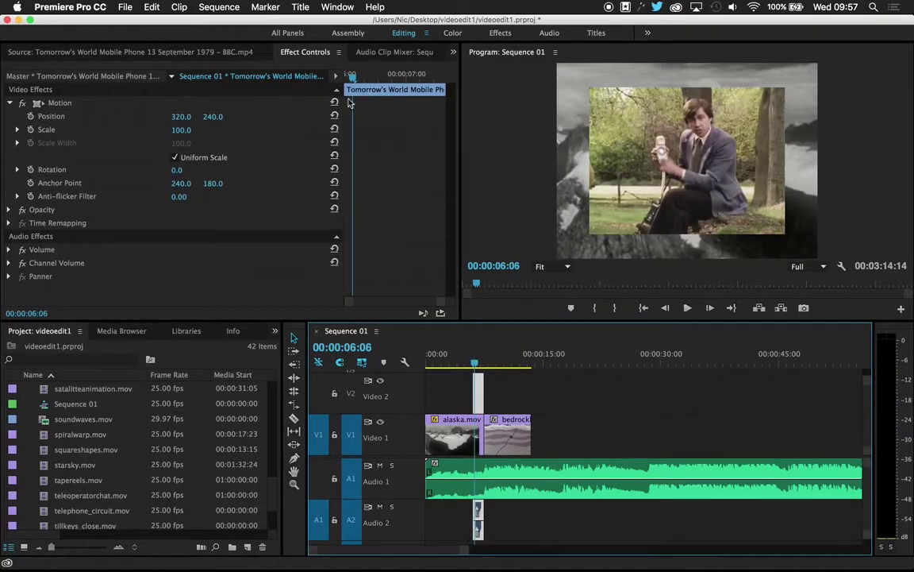
pyautogui.moveTo(352, 81); pyautogui.dragTo(346, 79)
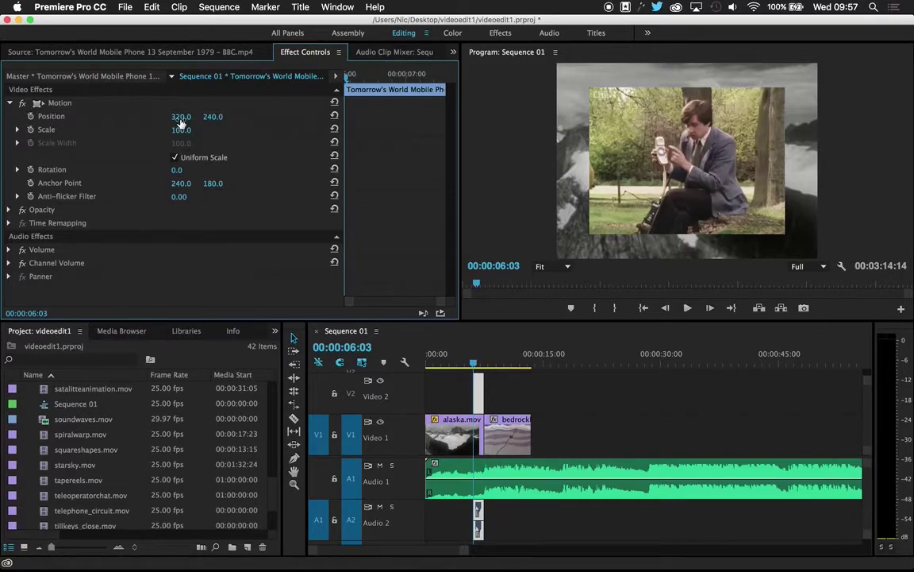
pyautogui.moveTo(181, 119); pyautogui.dragTo(103, 118)
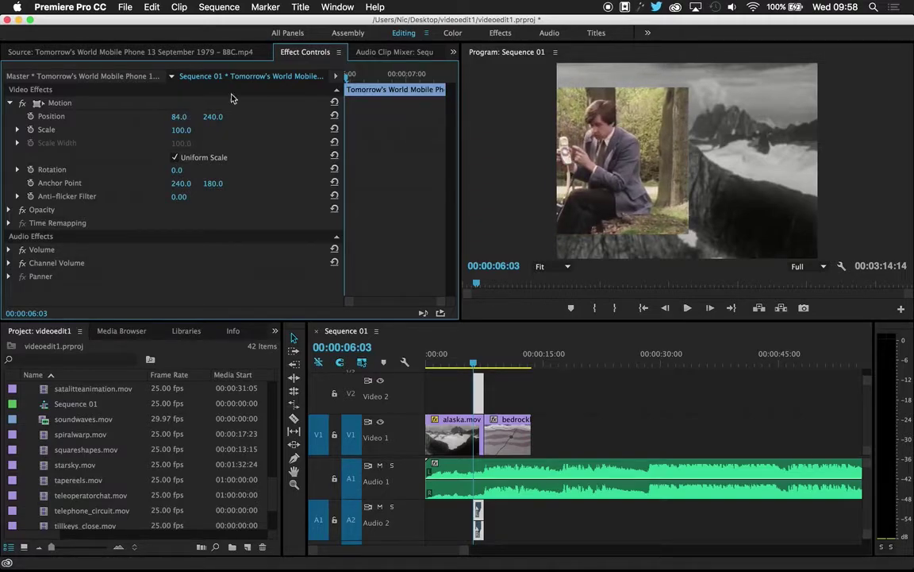
pyautogui.click(31, 117)
# Add a second Position keyframe near 00:00:07:13 with X set to 576.0
pyautogui.click(18, 116)
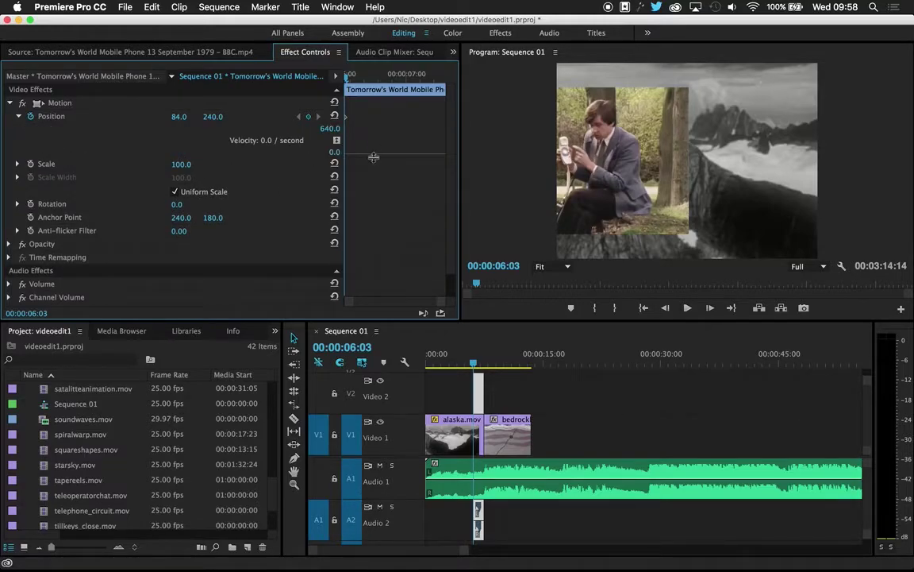
pyautogui.click(17, 116)
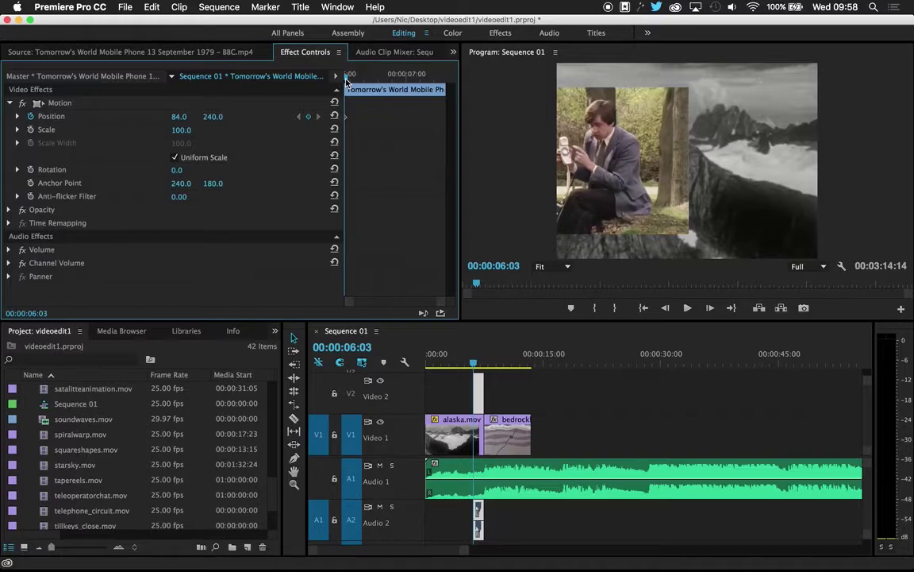
pyautogui.moveTo(346, 81); pyautogui.dragTo(444, 80)
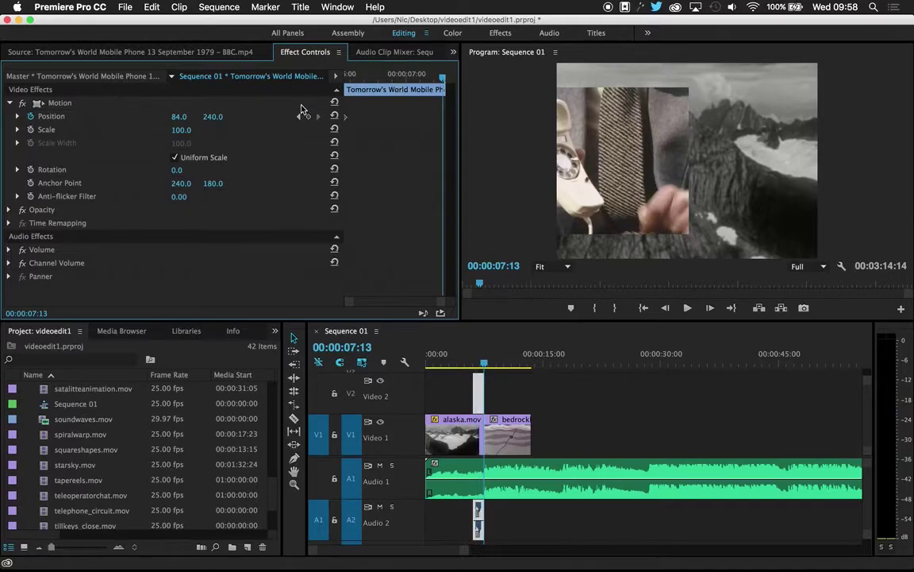
pyautogui.click(591, 172)
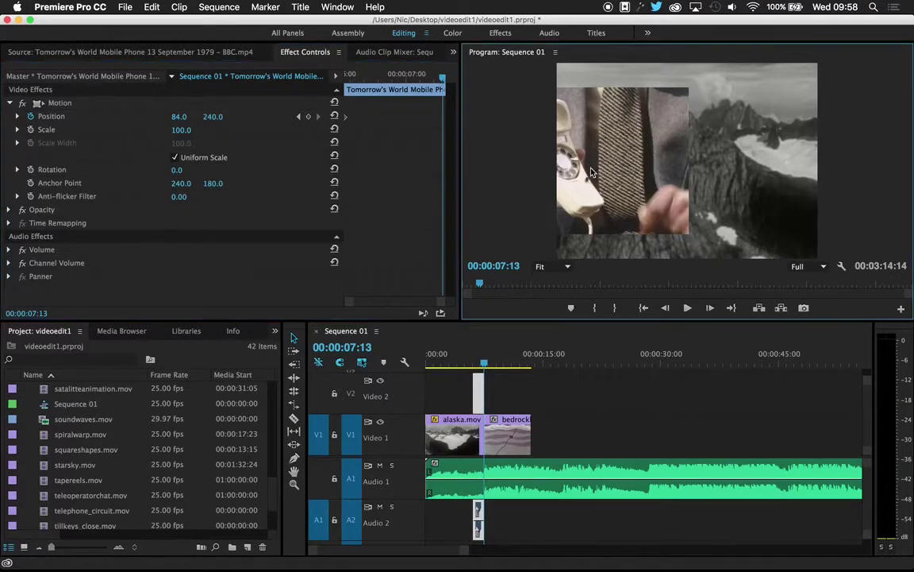
pyautogui.click(180, 117)
pyautogui.write('169')
pyautogui.press('Return')
pyautogui.moveTo(181, 116); pyautogui.dragTo(500, 117)
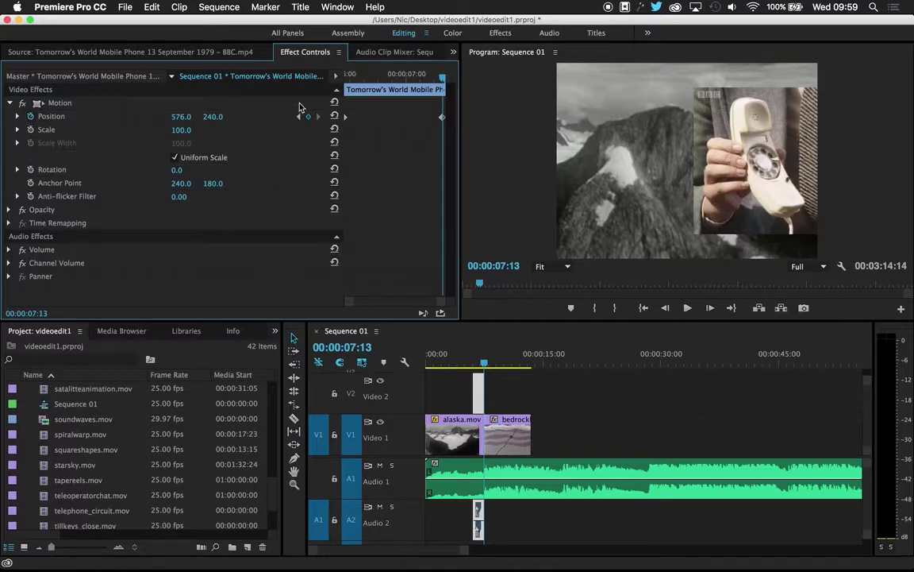
# Play the sequence from before the inset to preview its left-to-right slide
pyautogui.moveTo(444, 79); pyautogui.dragTo(346, 84)
pyautogui.moveTo(473, 362); pyautogui.dragTo(465, 365)
pyautogui.press('space')
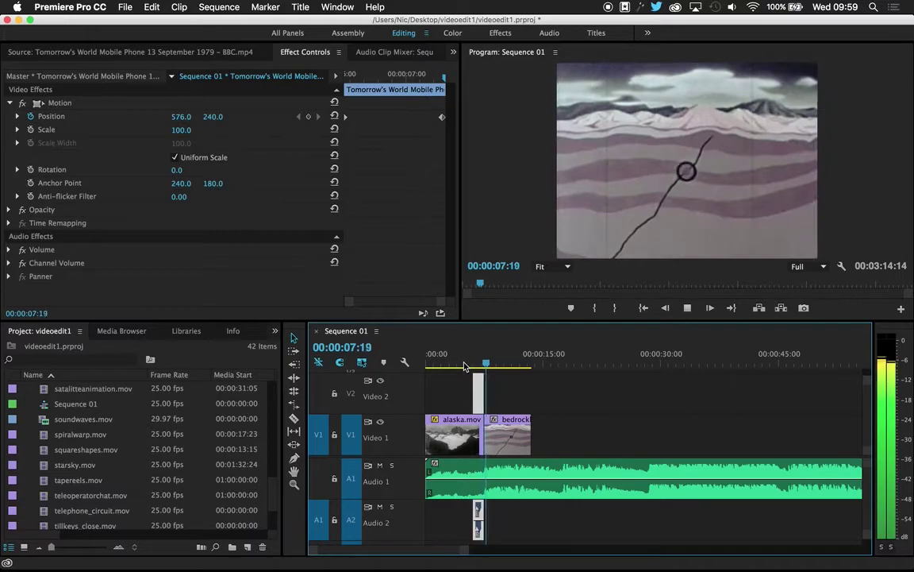
# Stop playback, park the playhead at 00:00:13:09 after bedrock, and load tapereels.mov
pyautogui.click(476, 364)
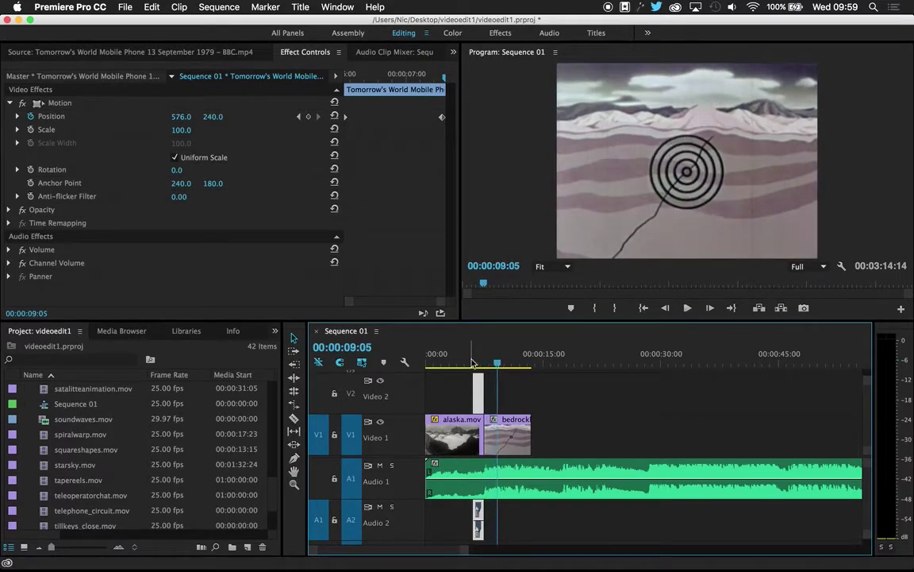
pyautogui.click(509, 364)
pyautogui.moveTo(517, 364)
pyautogui.mouseDown()
pyautogui.moveTo(457, 364)
pyautogui.moveTo(532, 367)
pyautogui.mouseUp()
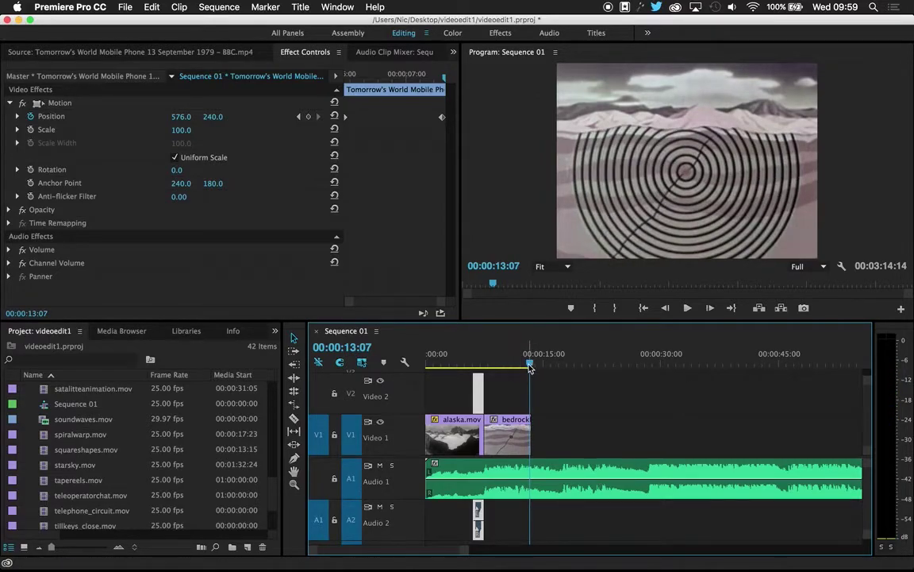
pyautogui.click(531, 365)
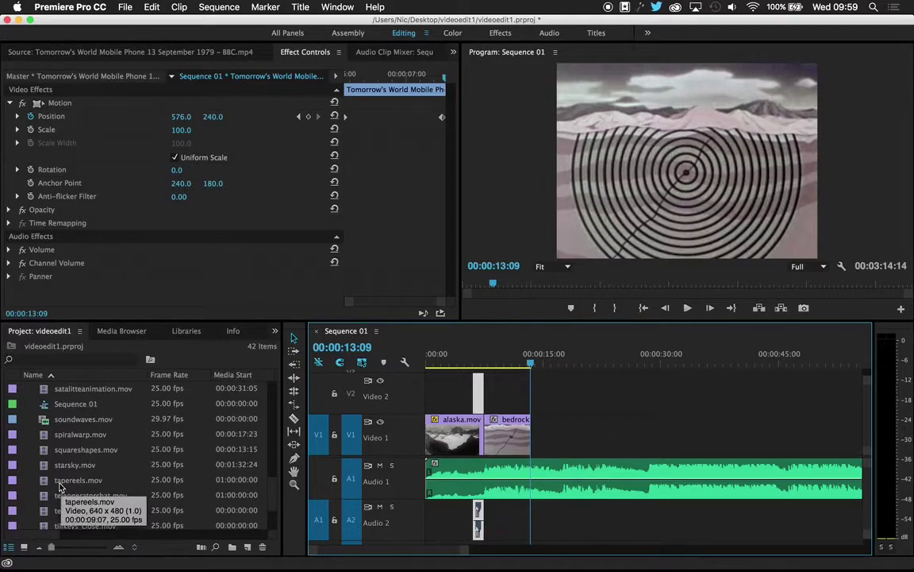
pyautogui.scroll(-4, 62, 488)
pyautogui.scroll(1, 62, 492)
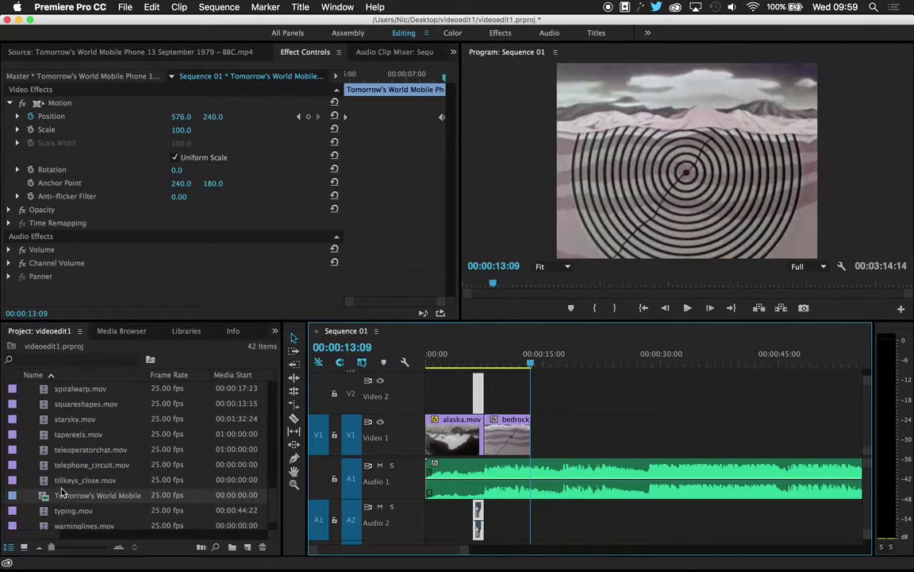
pyautogui.doubleClick(44, 434)
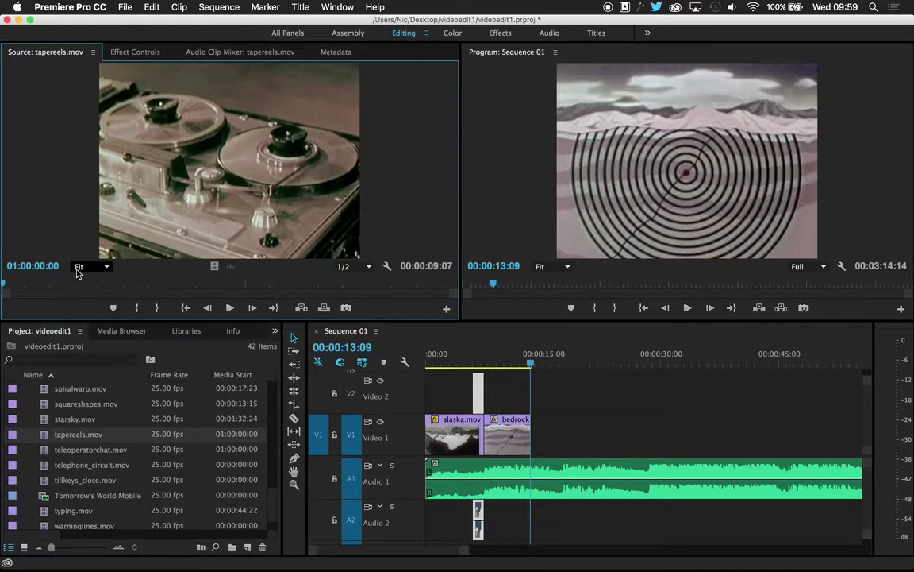
# Preview tapereels.mov and place it on V1 after bedrock, running 00:00:13:13 to 00:00:22:19
pyautogui.moveTo(10, 284); pyautogui.dragTo(325, 284)
pyautogui.click(27, 285)
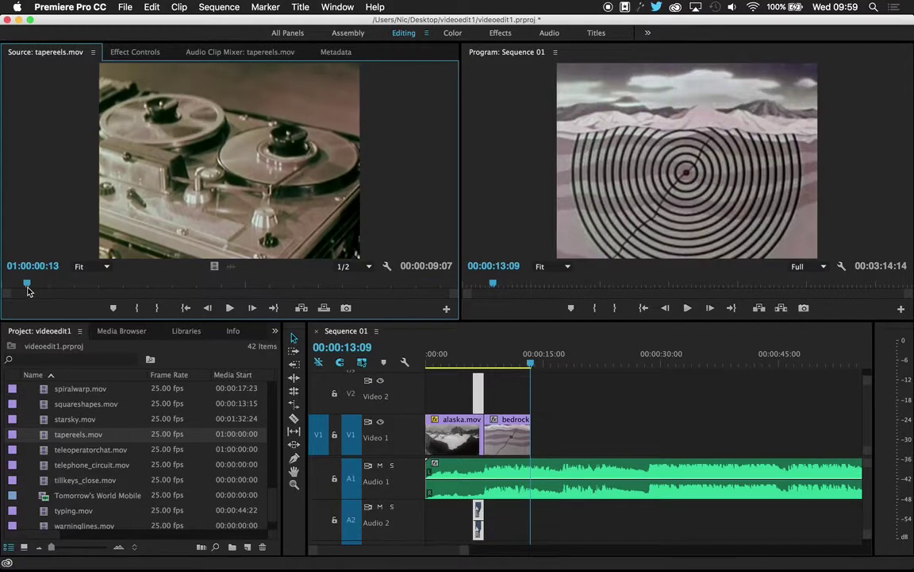
pyautogui.click(44, 435)
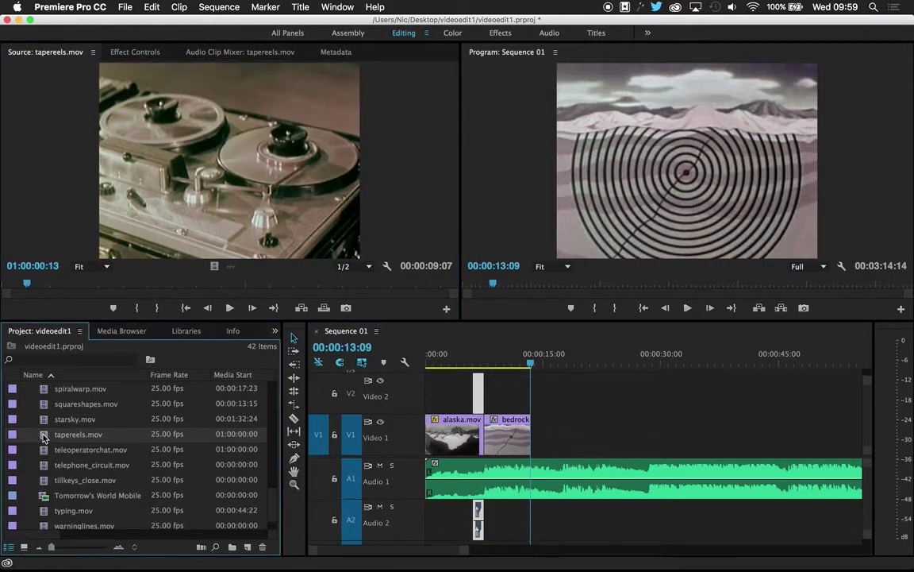
pyautogui.moveTo(137, 227); pyautogui.dragTo(537, 430)
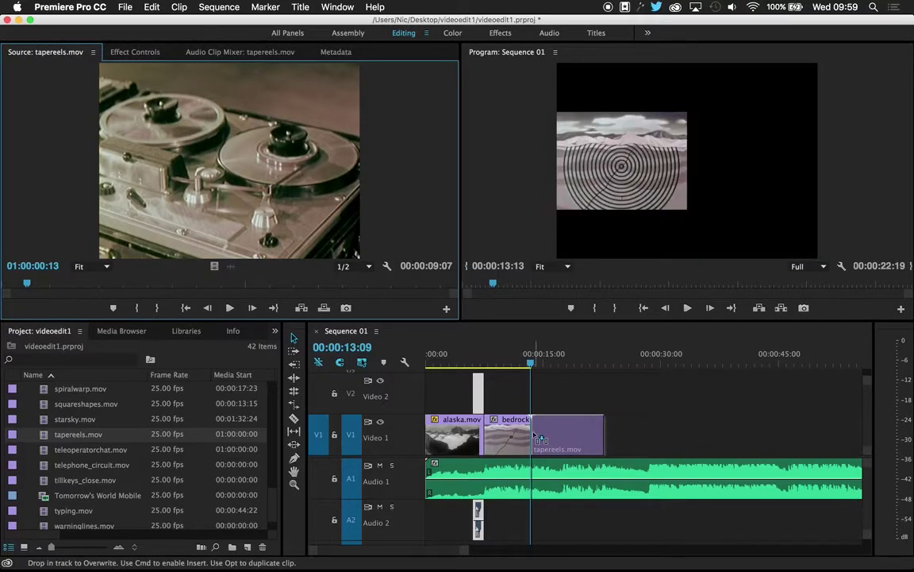
pyautogui.moveTo(532, 365); pyautogui.dragTo(543, 366)
pyautogui.moveTo(548, 365); pyautogui.dragTo(569, 365)
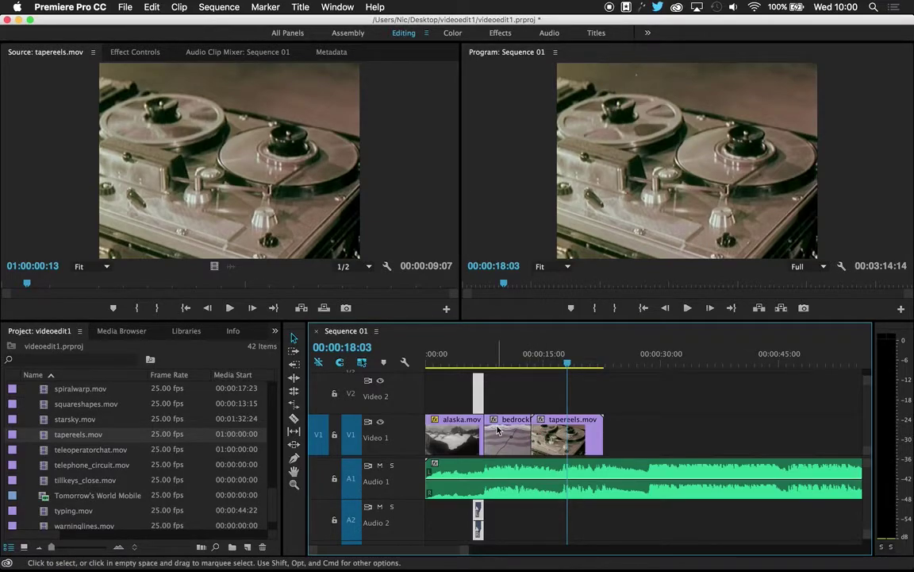
pyautogui.moveTo(569, 367); pyautogui.dragTo(548, 366)
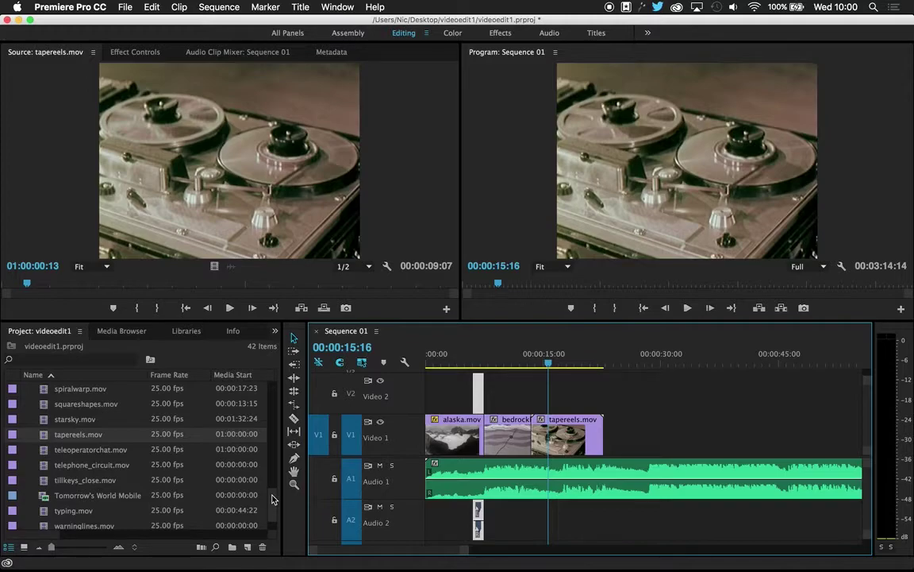
pyautogui.moveTo(272, 498)
pyautogui.mouseDown()
pyautogui.moveTo(274, 490)
pyautogui.moveTo(276, 505)
pyautogui.mouseUp()
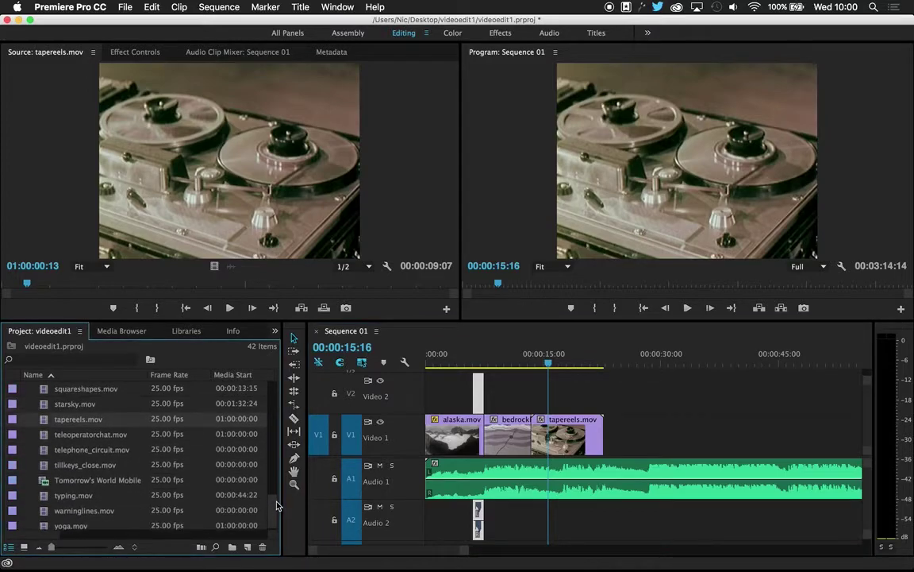
pyautogui.moveTo(549, 363); pyautogui.dragTo(579, 373)
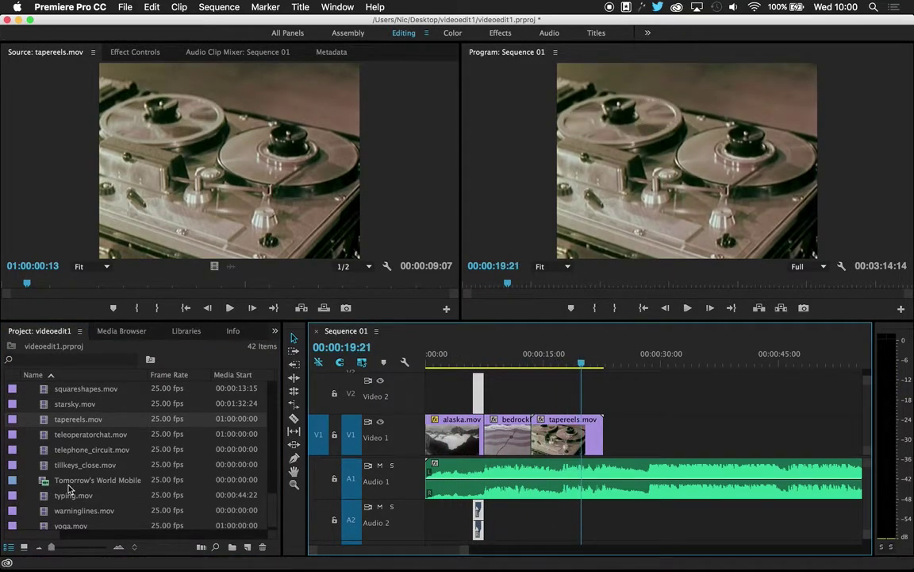
# Load mordhead.png in the Source monitor and drop it onto V2 above tapereels.mov
pyautogui.scroll(-1, 68, 488)
pyautogui.scroll(6, 68, 488)
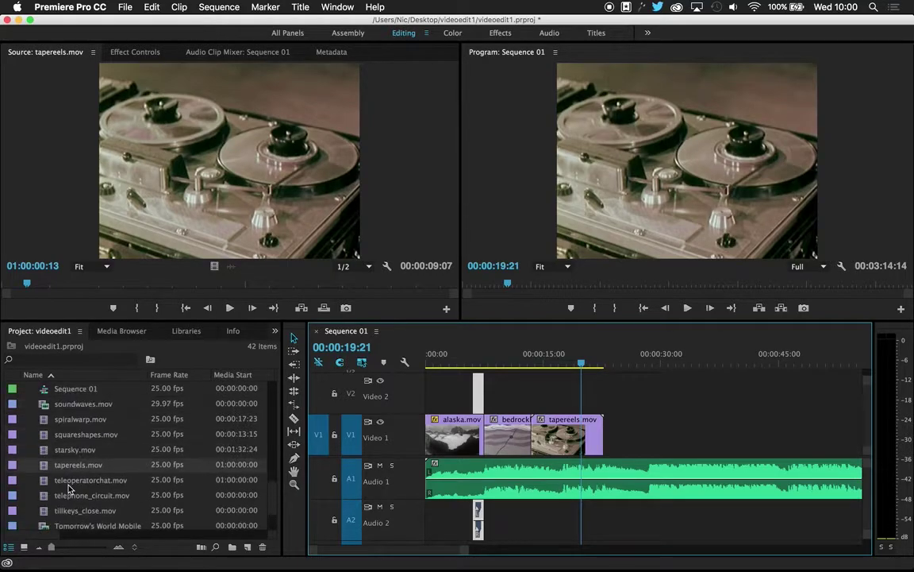
pyautogui.scroll(4, 68, 488)
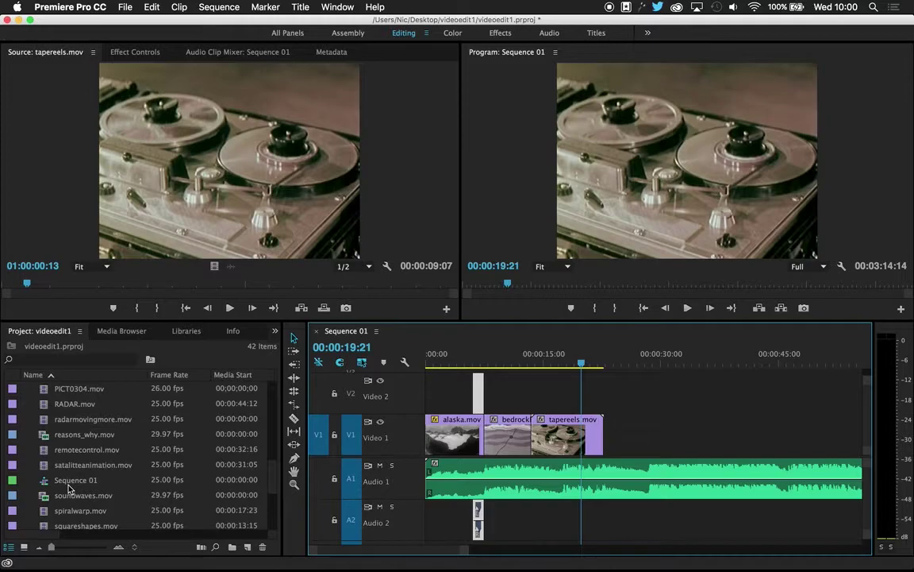
pyautogui.scroll(8, 68, 488)
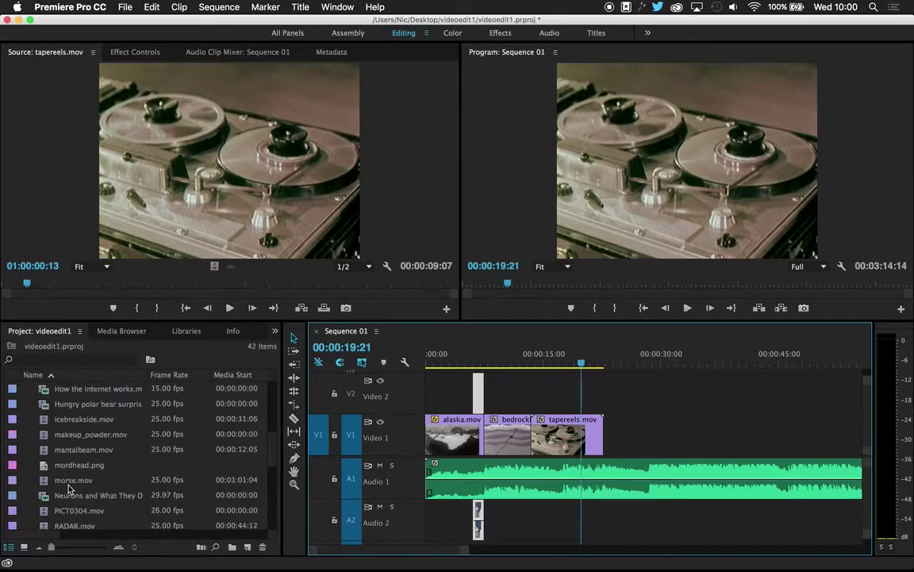
pyautogui.click(68, 467)
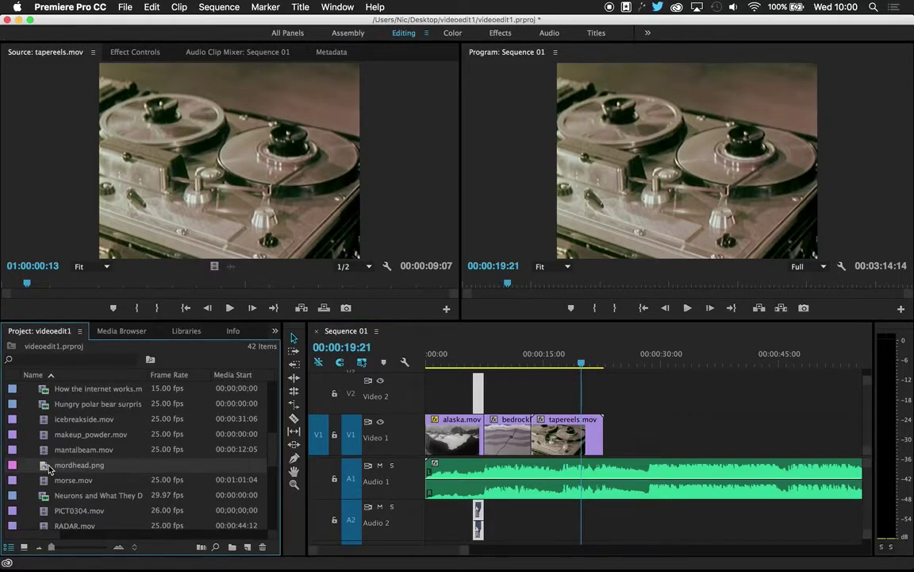
pyautogui.doubleClick(43, 469)
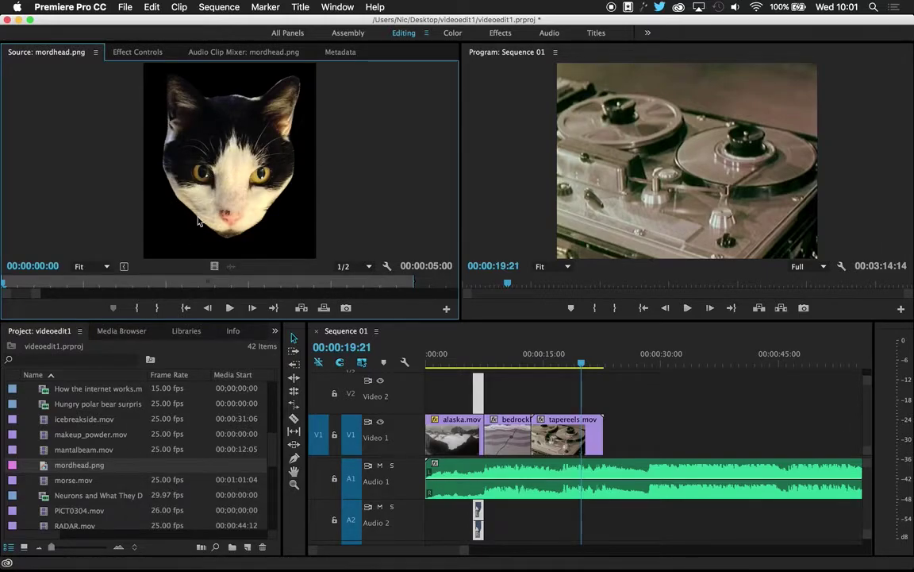
pyautogui.moveTo(176, 147); pyautogui.dragTo(544, 357)
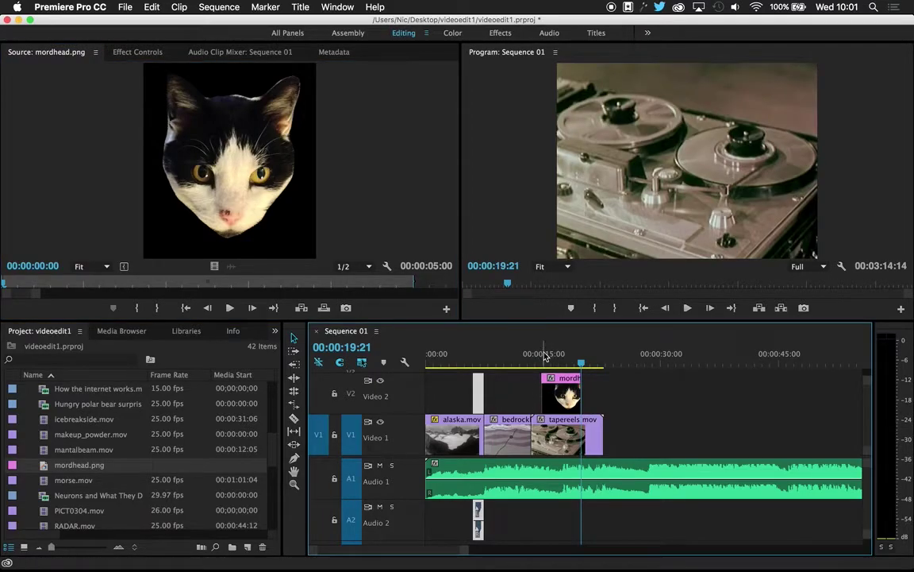
# Scale the mordhead.png overlay to 31.0 in Effect Controls, keeping its position at 320, 240
pyautogui.click(549, 357)
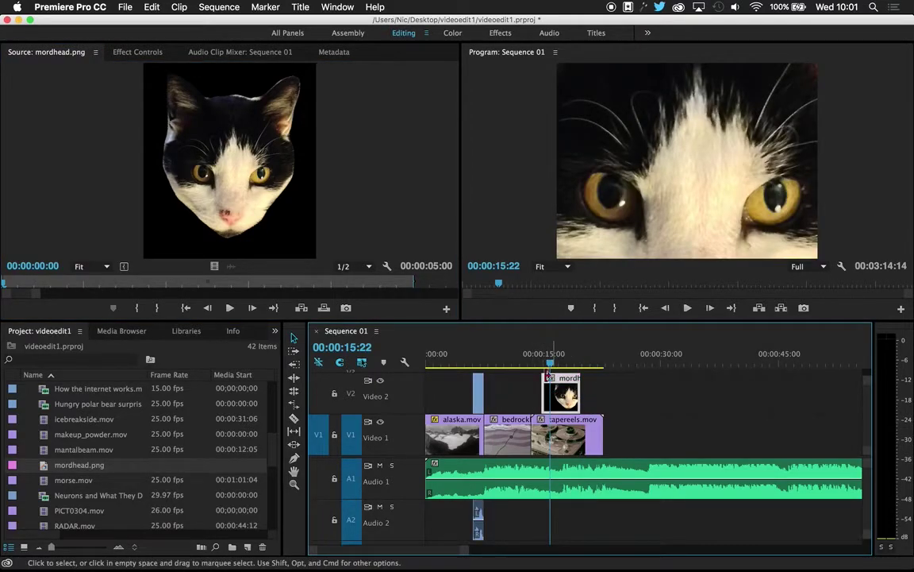
pyautogui.click(137, 51)
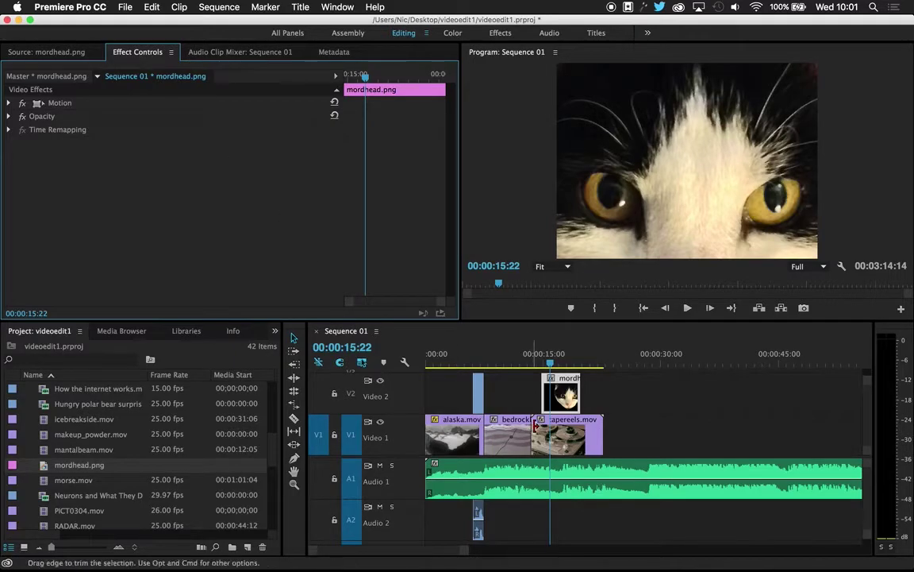
pyautogui.click(8, 104)
pyautogui.moveTo(181, 130)
pyautogui.mouseDown()
pyautogui.moveTo(157, 131)
pyautogui.moveTo(198, 135)
pyautogui.mouseUp()
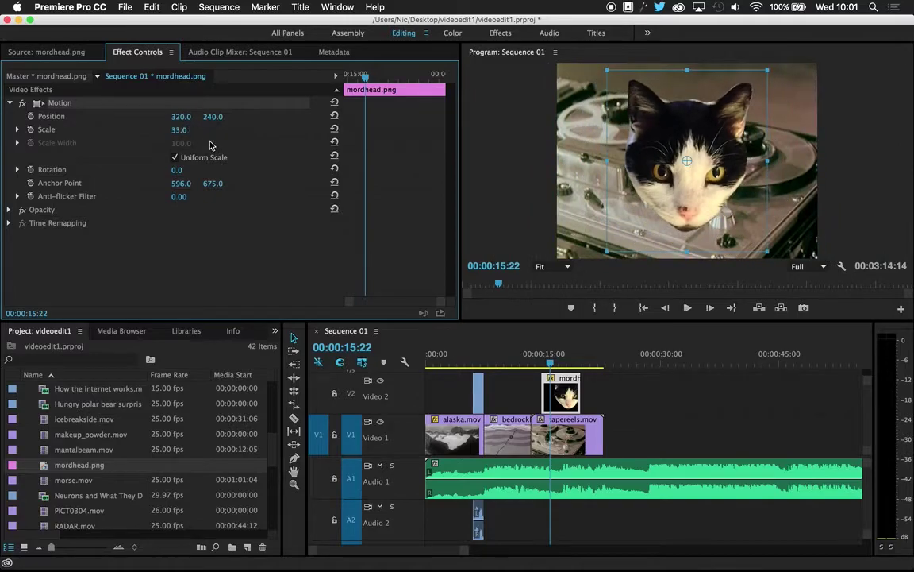
pyautogui.click(242, 270)
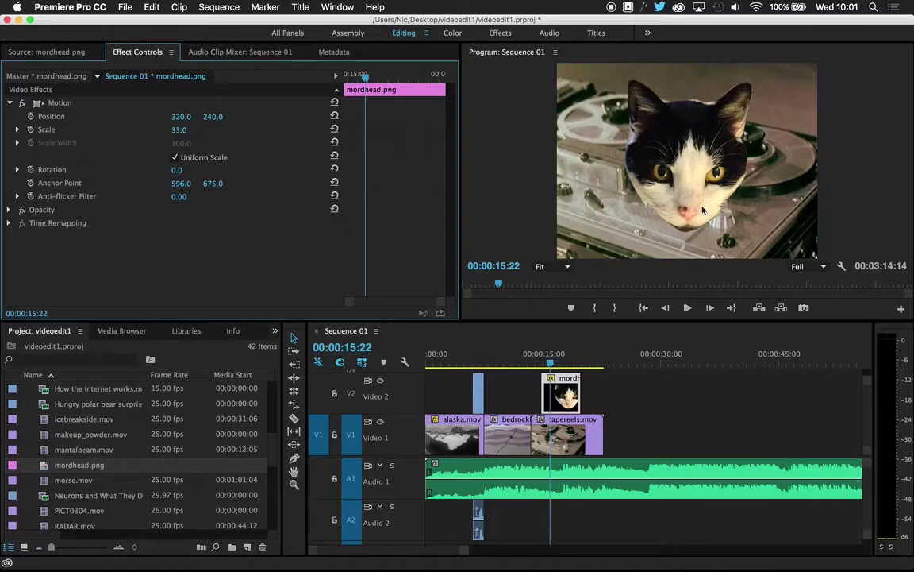
pyautogui.click(182, 129)
pyautogui.write('49')
pyautogui.press('Return')
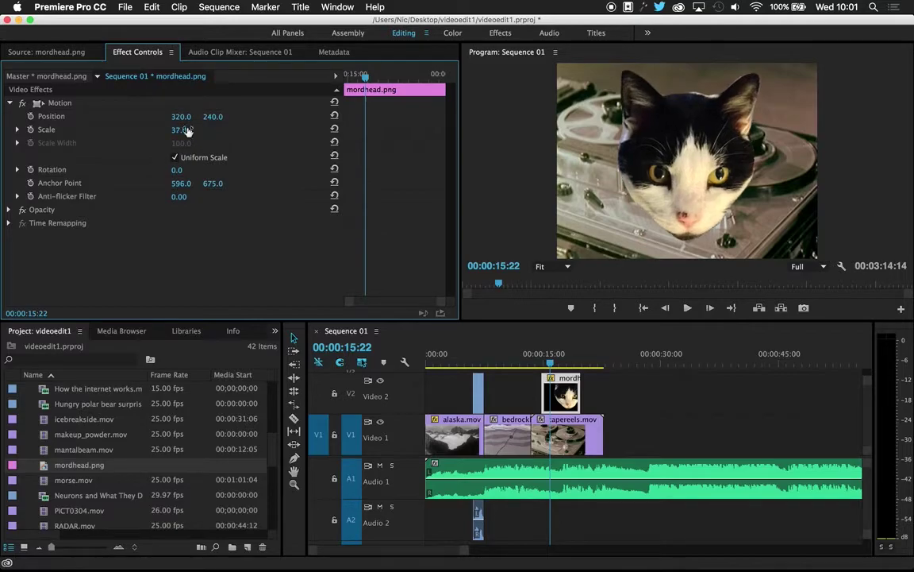
pyautogui.moveTo(179, 129); pyautogui.dragTo(165, 130)
pyautogui.click(183, 116)
pyautogui.press('Return')
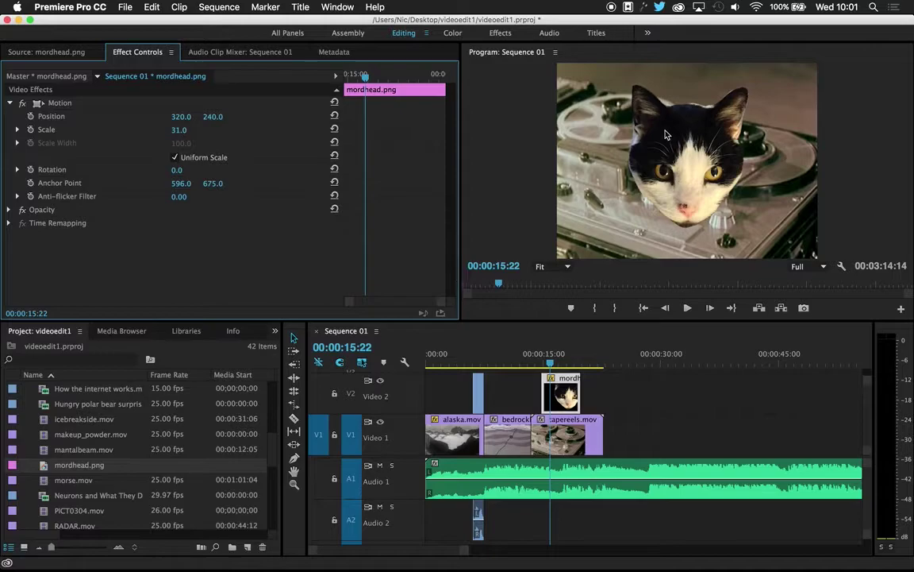
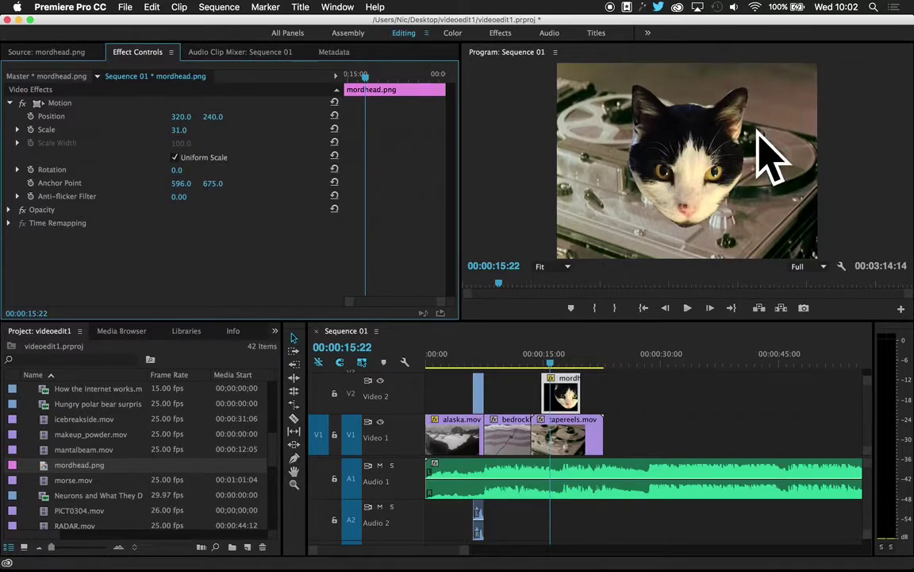
# Keyframe mordhead.png's Scale from 3.0 at the clip start to 37.0 at its end
pyautogui.click(546, 364)
pyautogui.moveTo(546, 363)
pyautogui.mouseDown()
pyautogui.moveTo(531, 363)
pyautogui.moveTo(587, 363)
pyautogui.moveTo(515, 365)
pyautogui.moveTo(555, 366)
pyautogui.mouseUp()
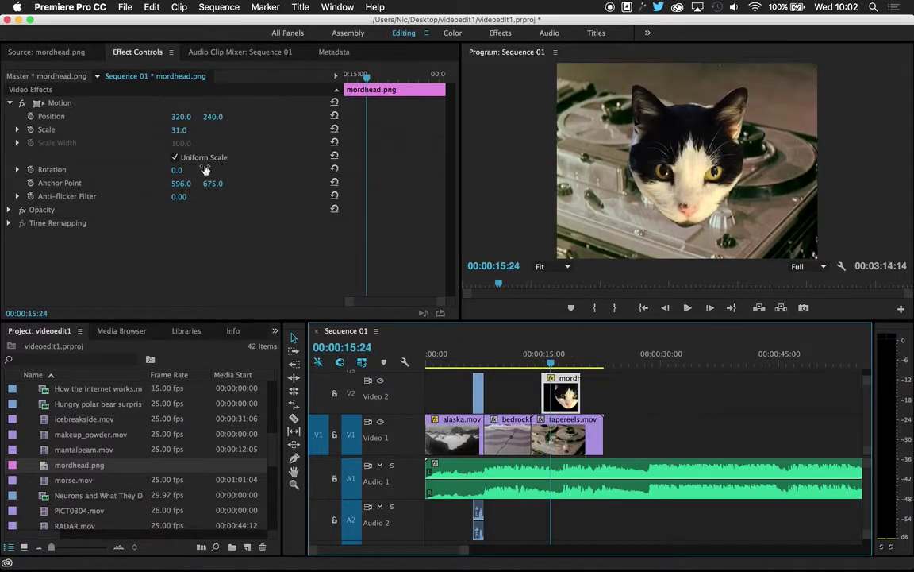
pyautogui.moveTo(553, 366); pyautogui.dragTo(541, 366)
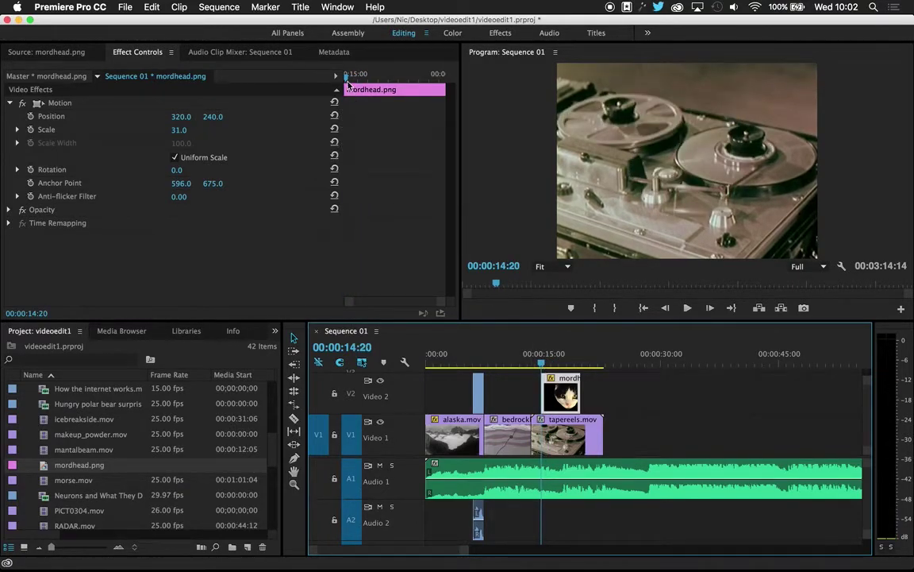
pyautogui.moveTo(346, 77); pyautogui.dragTo(346, 77)
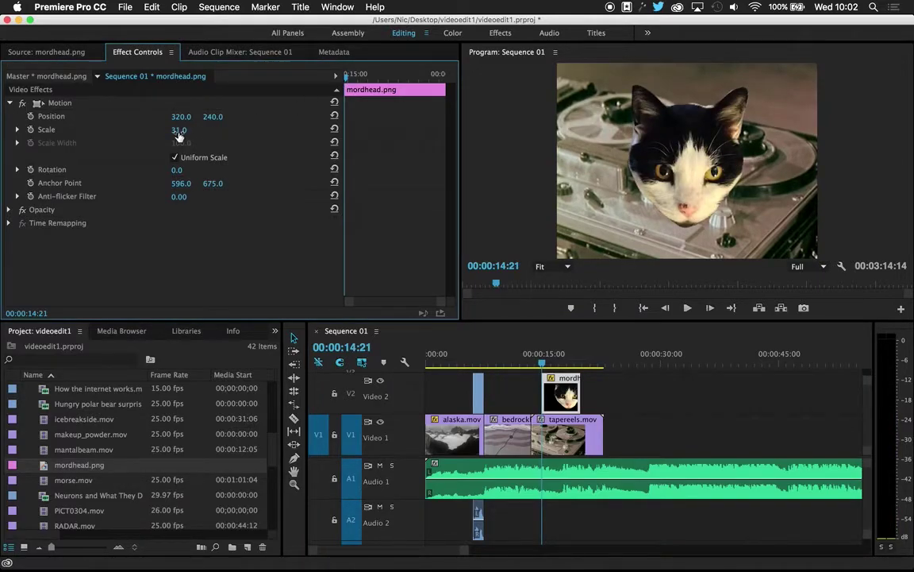
pyautogui.moveTo(180, 129); pyautogui.dragTo(157, 129)
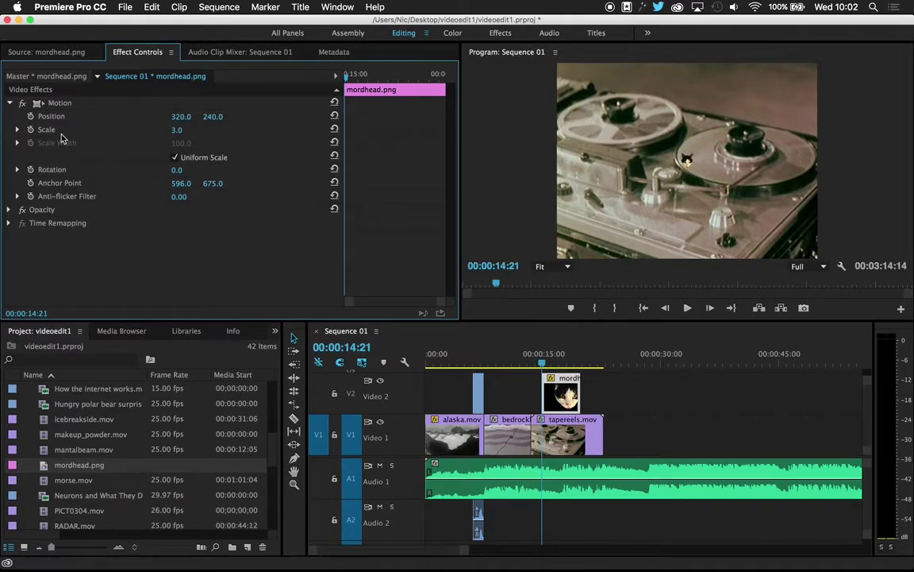
pyautogui.click(29, 130)
pyautogui.moveTo(347, 80); pyautogui.dragTo(433, 82)
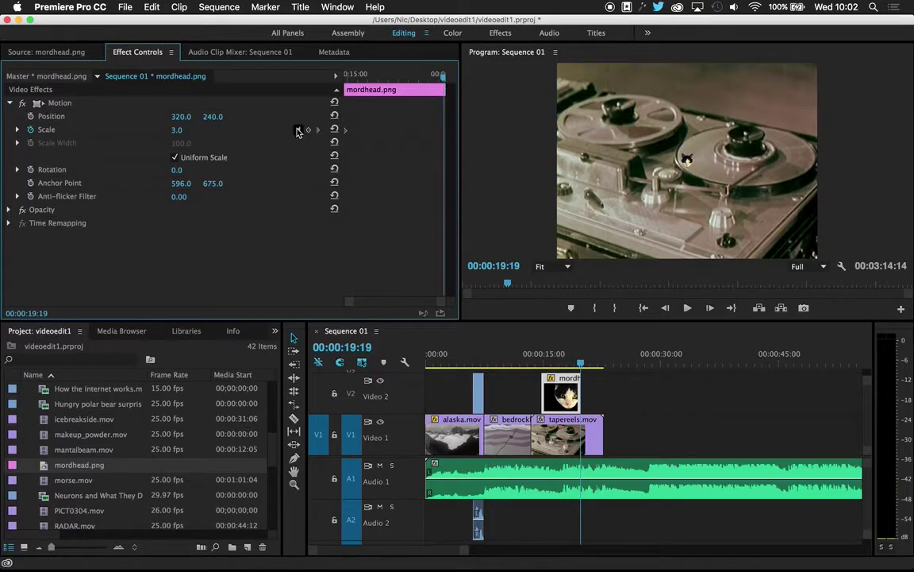
pyautogui.moveTo(176, 130); pyautogui.dragTo(204, 130)
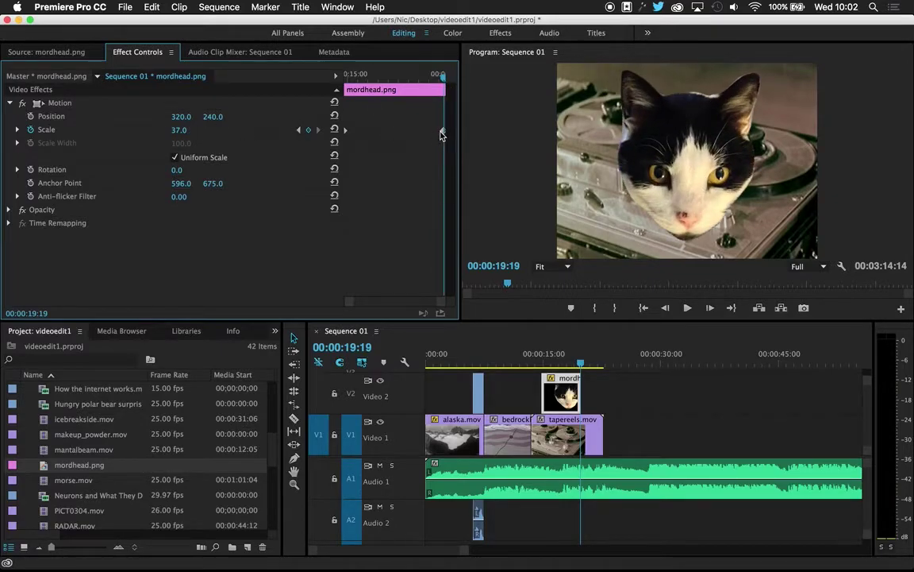
pyautogui.moveTo(443, 80); pyautogui.dragTo(344, 79)
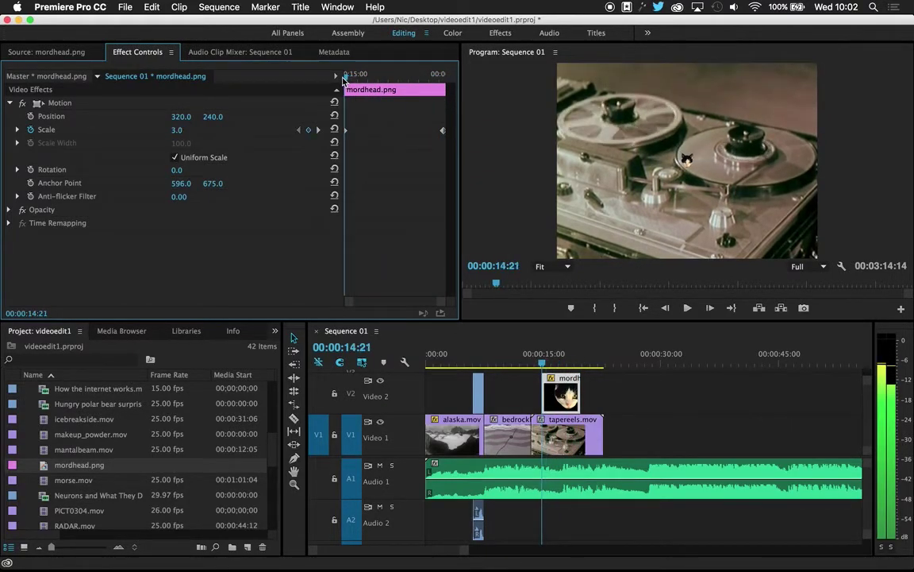
# Keyframe the cat head's Rotation from 0° at the start to 4x2.6° at the clip end
pyautogui.click(31, 170)
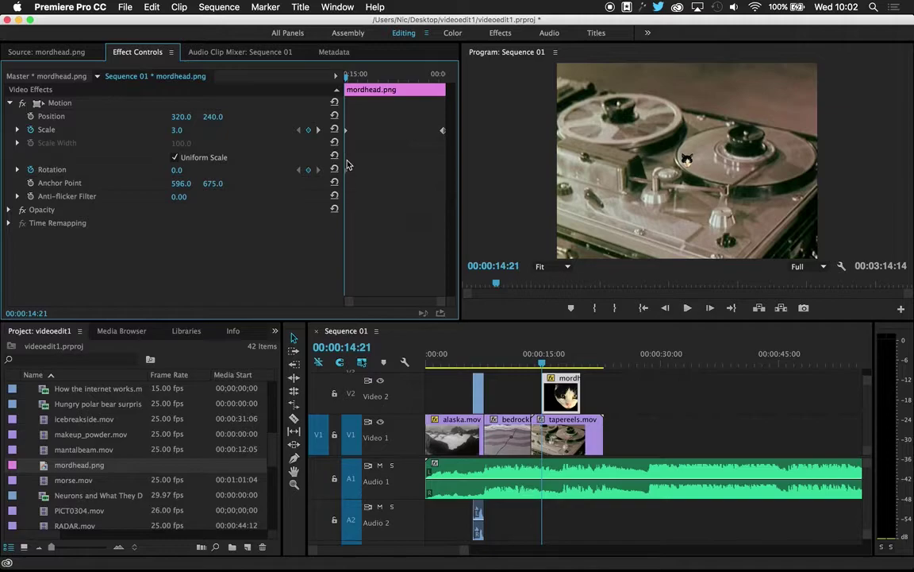
pyautogui.moveTo(347, 82); pyautogui.dragTo(442, 82)
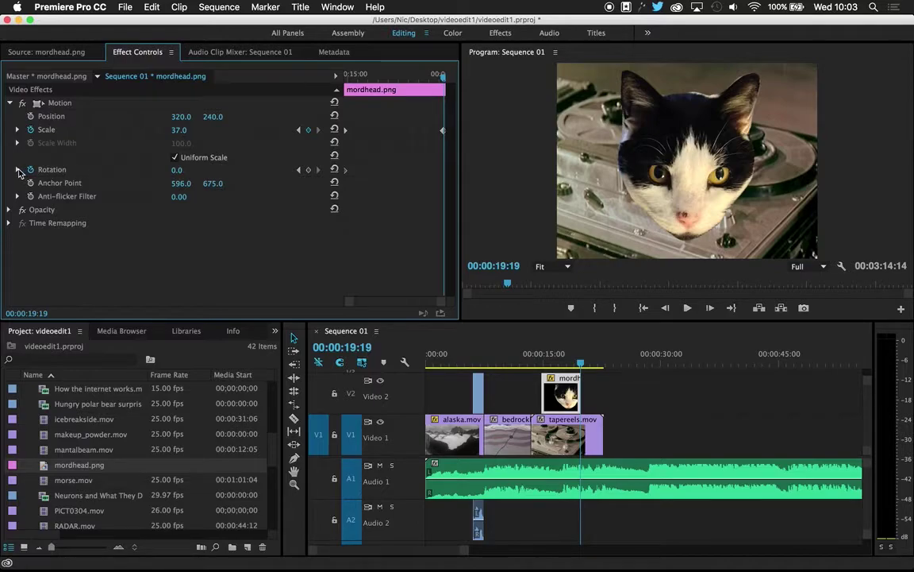
pyautogui.moveTo(171, 169); pyautogui.dragTo(238, 169)
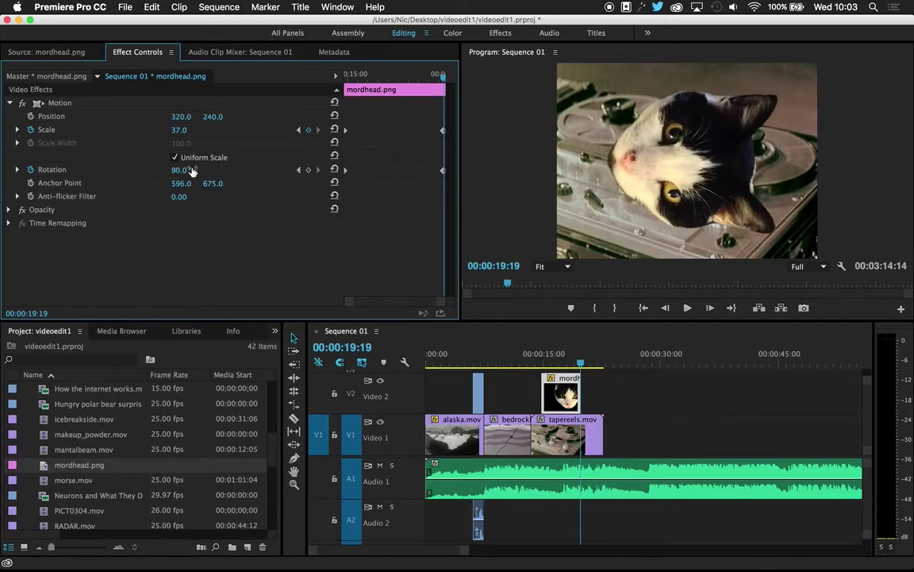
pyautogui.click(18, 169)
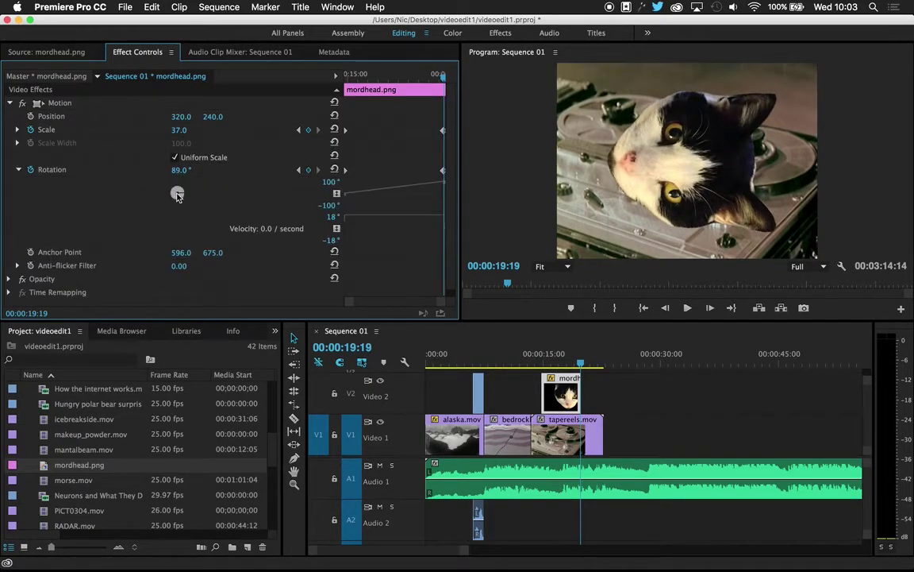
pyautogui.moveTo(176, 195)
pyautogui.mouseDown()
pyautogui.moveTo(184, 196)
pyautogui.moveTo(163, 199)
pyautogui.moveTo(175, 188)
pyautogui.moveTo(169, 200)
pyautogui.mouseUp()
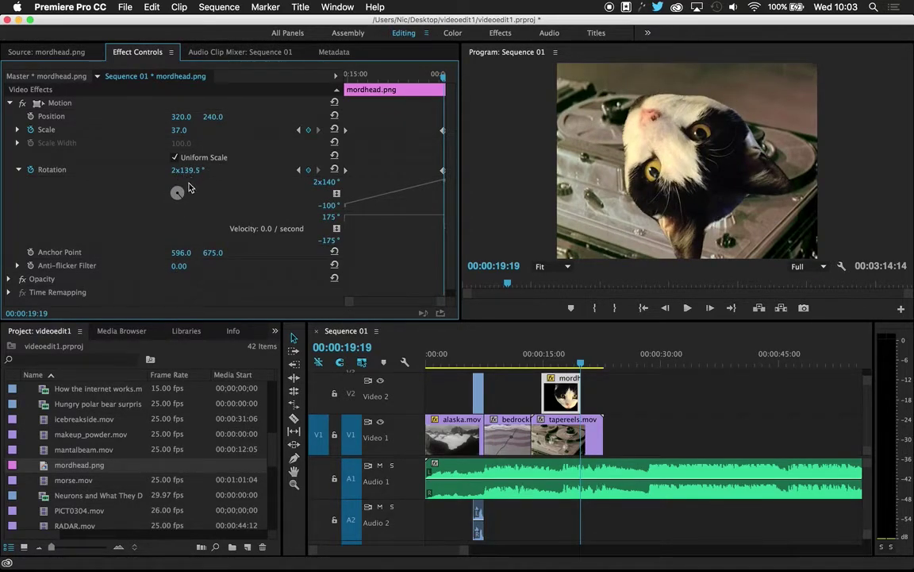
pyautogui.moveTo(178, 194); pyautogui.dragTo(177, 192)
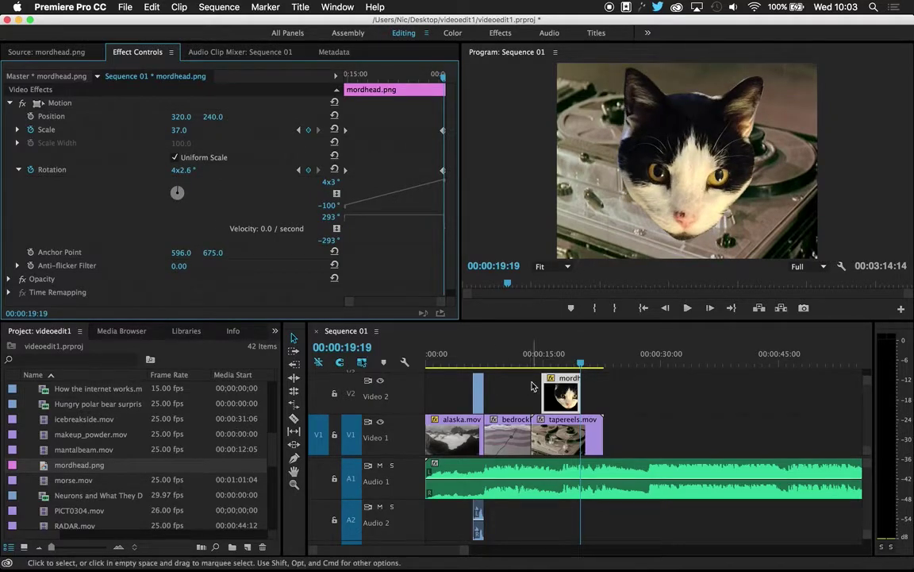
pyautogui.moveTo(580, 363); pyautogui.dragTo(496, 364)
# Preview the growing, spinning cat overlay, then collapse the Rotation controls
pyautogui.press('space')
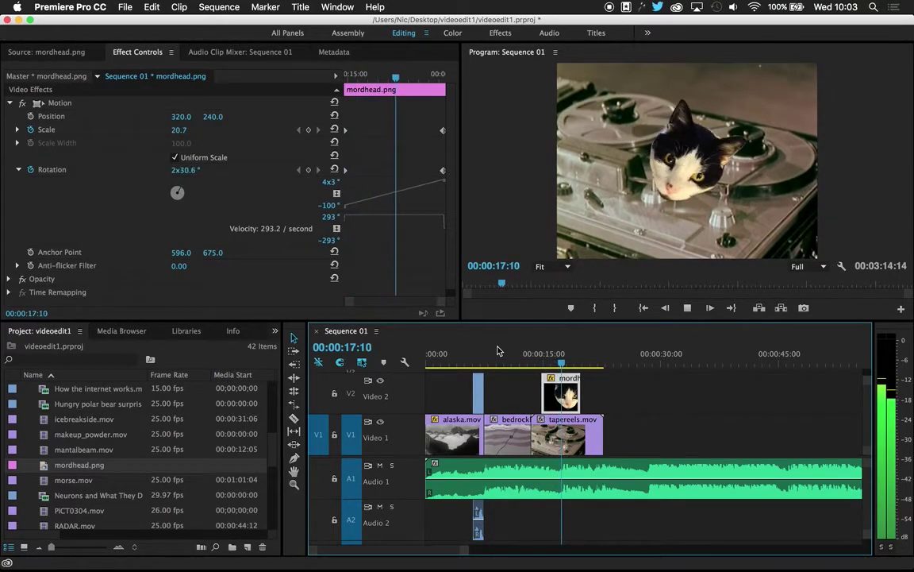
pyautogui.press('space')
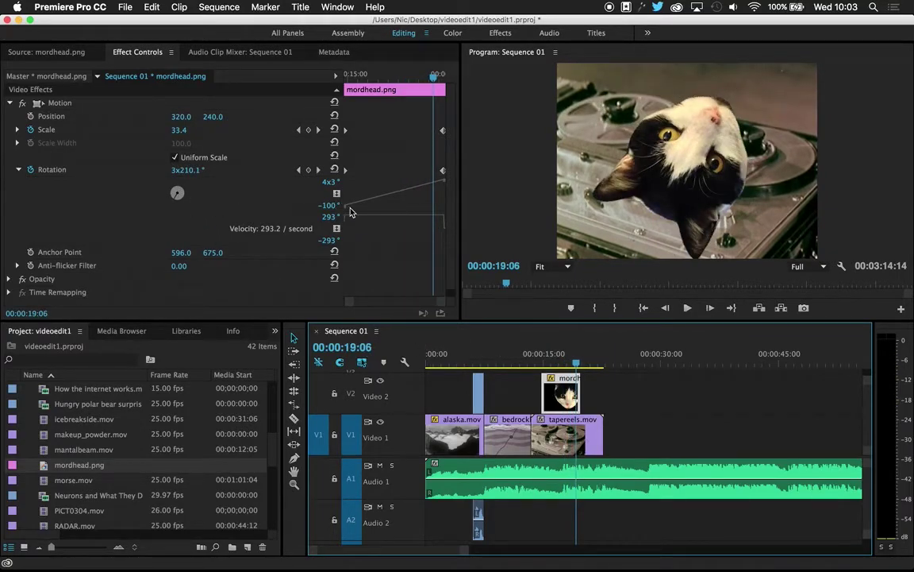
pyautogui.press('XF86AudioLowerVolume')
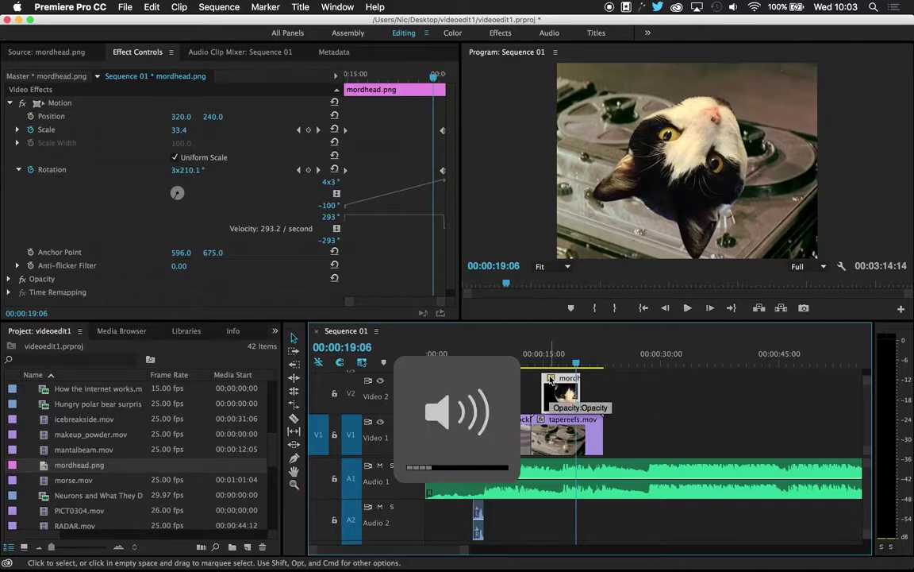
pyautogui.moveTo(576, 365); pyautogui.dragTo(544, 366)
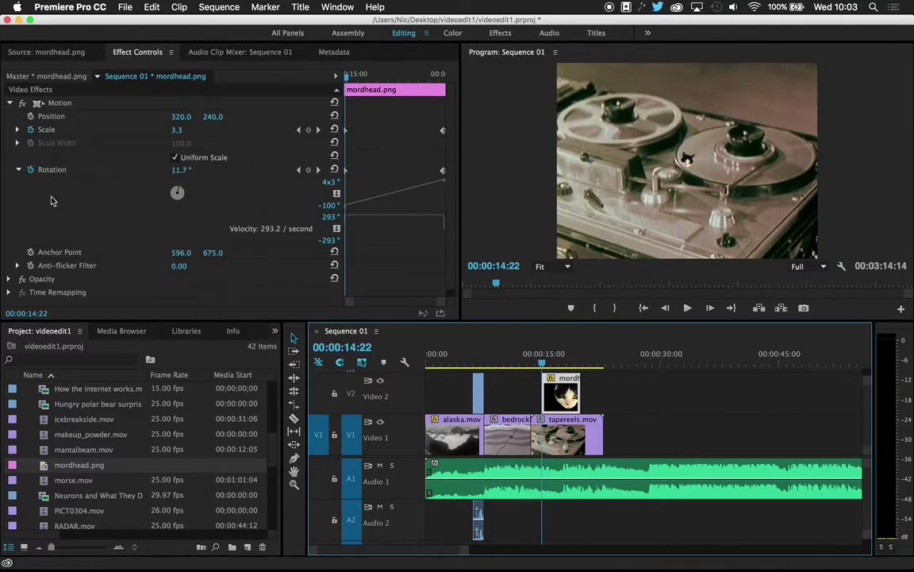
pyautogui.click(18, 170)
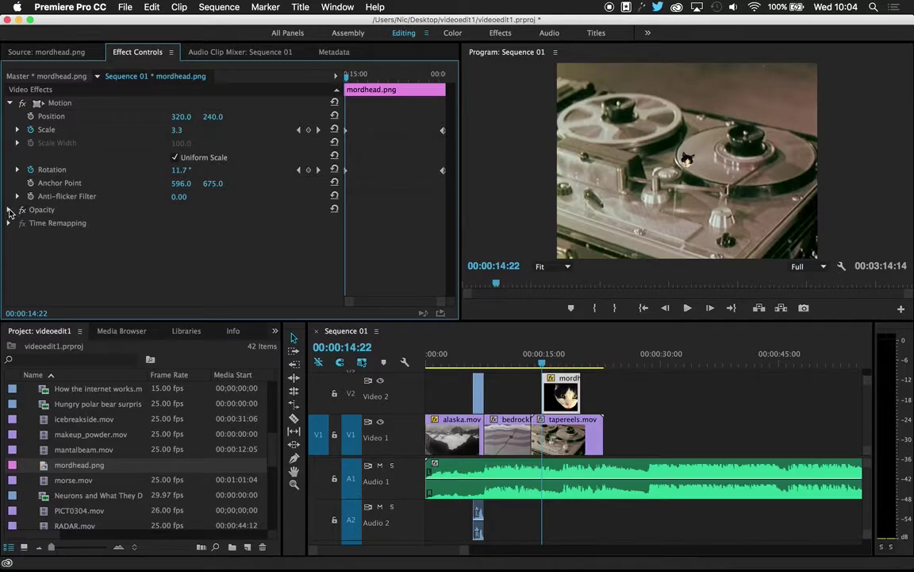
# Keyframe the overlay's Opacity from 1% at its first frame to 100% a few frames later
pyautogui.click(9, 210)
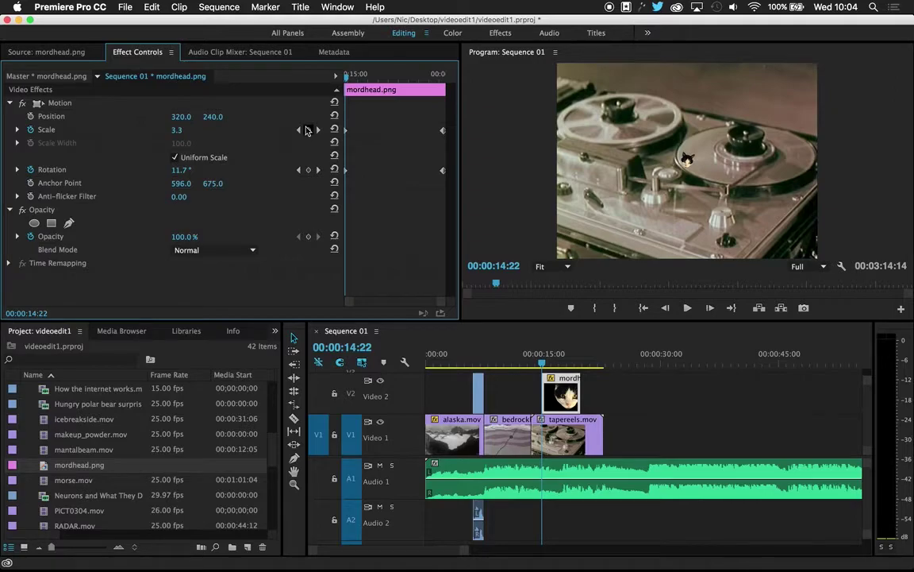
pyautogui.moveTo(347, 77); pyautogui.dragTo(308, 66)
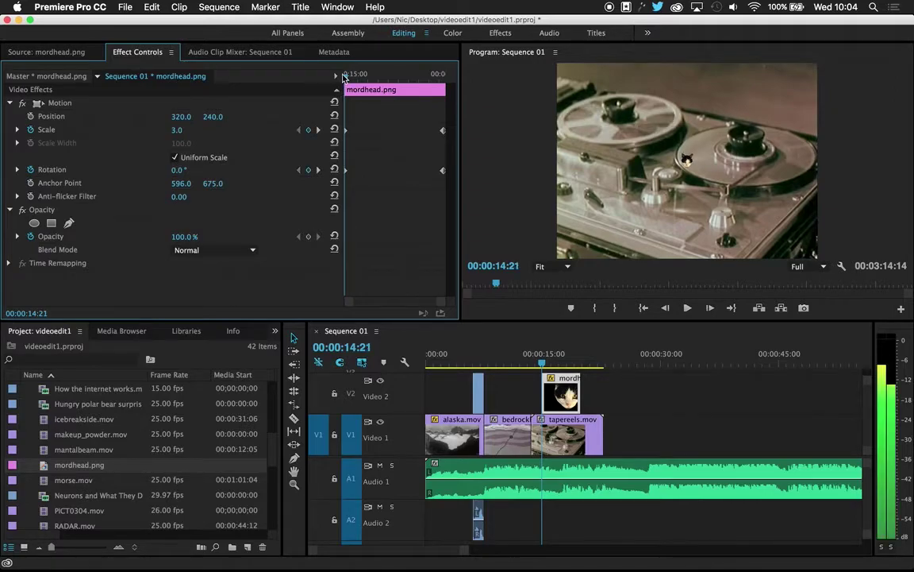
pyautogui.click(30, 237)
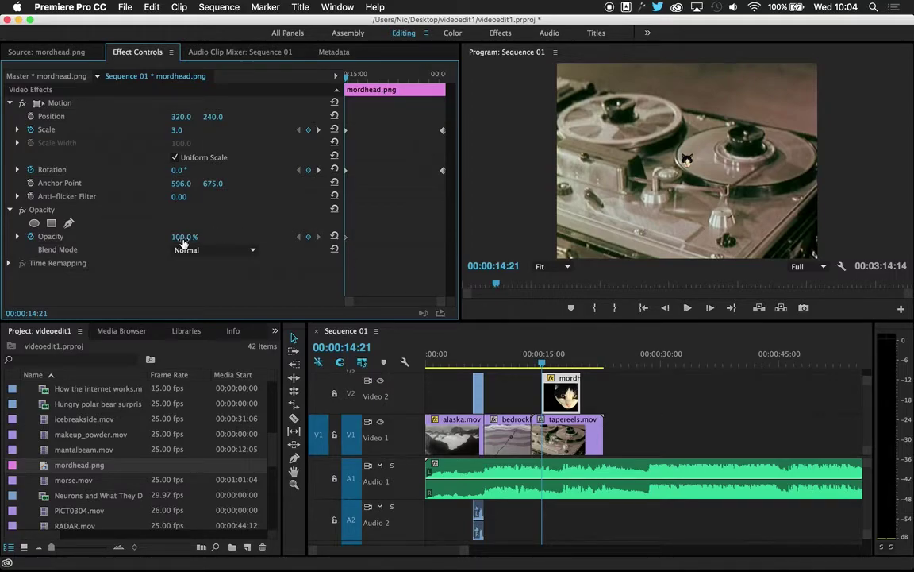
pyautogui.moveTo(184, 237); pyautogui.dragTo(390, 107)
pyautogui.moveTo(346, 79); pyautogui.dragTo(353, 79)
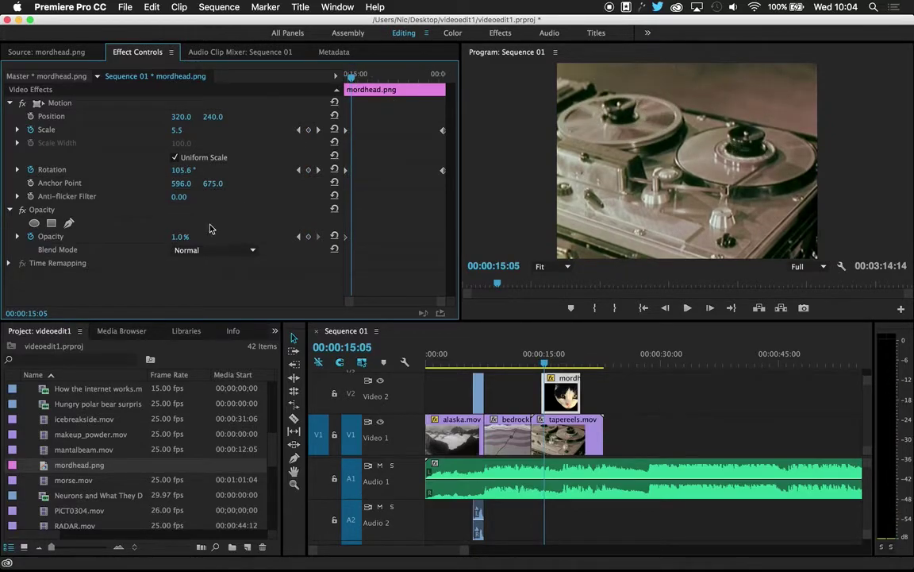
pyautogui.moveTo(177, 237); pyautogui.dragTo(302, 237)
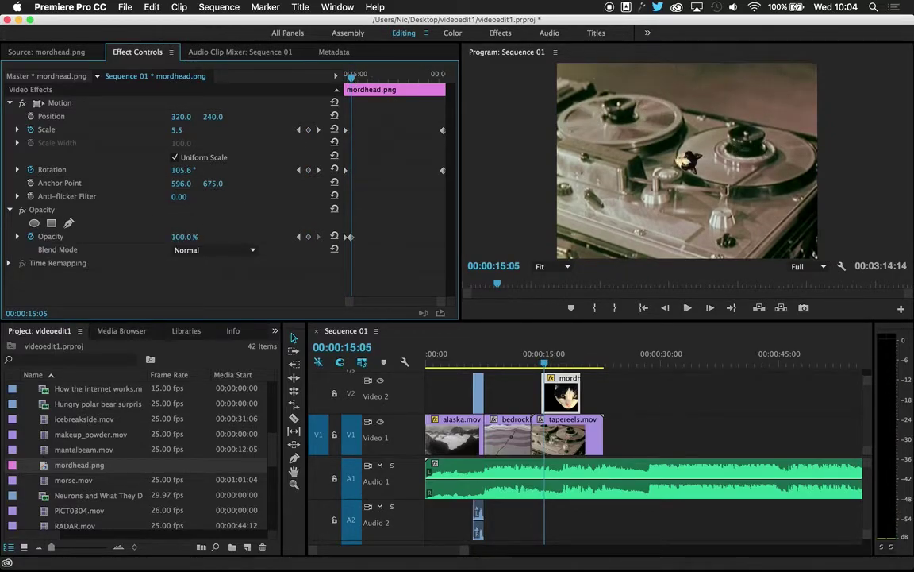
pyautogui.moveTo(354, 79); pyautogui.dragTo(437, 77)
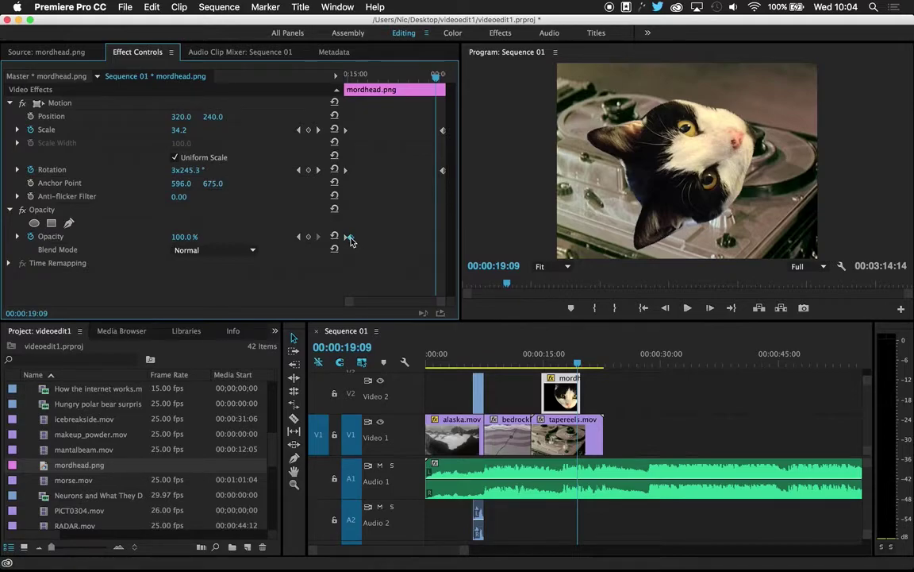
# Copy the 100% opacity keyframe near the clip end and set the last frame to 0%
pyautogui.rightClick(351, 242)
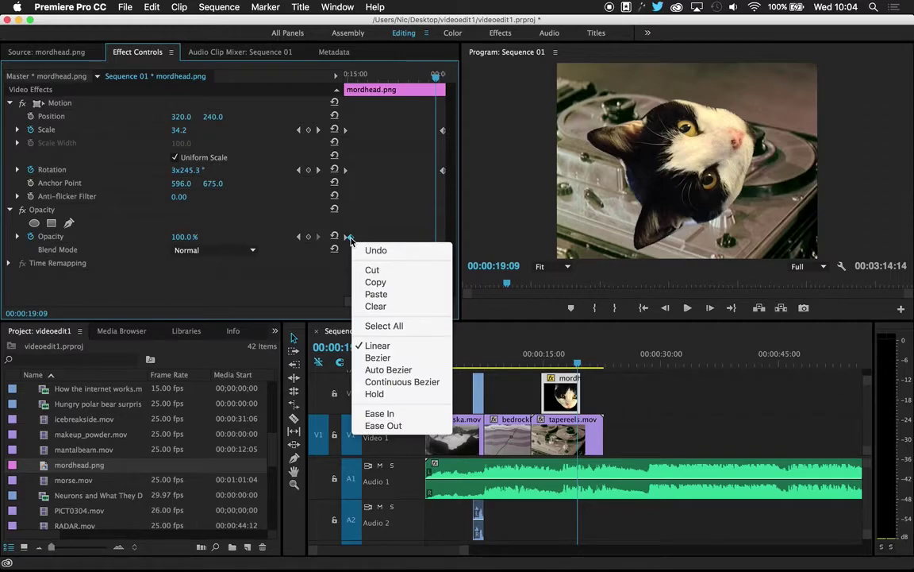
pyautogui.click(369, 282)
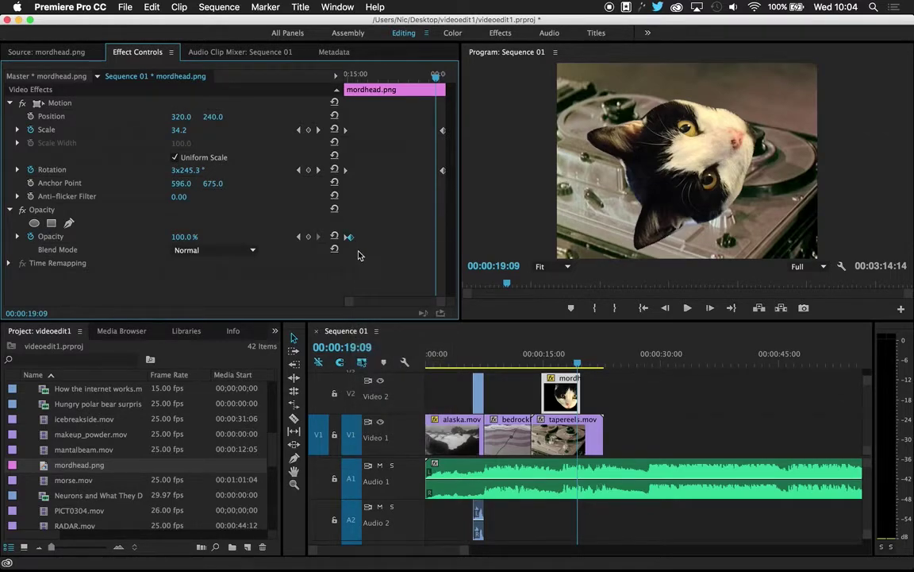
pyautogui.rightClick(434, 242)
pyautogui.click(453, 296)
pyautogui.moveTo(437, 77); pyautogui.dragTo(442, 77)
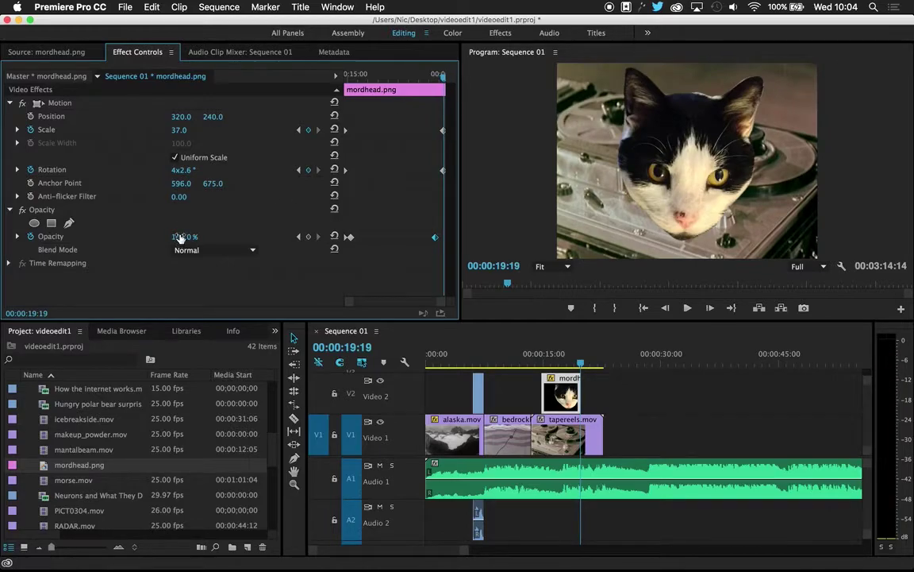
pyautogui.moveTo(183, 235); pyautogui.dragTo(119, 236)
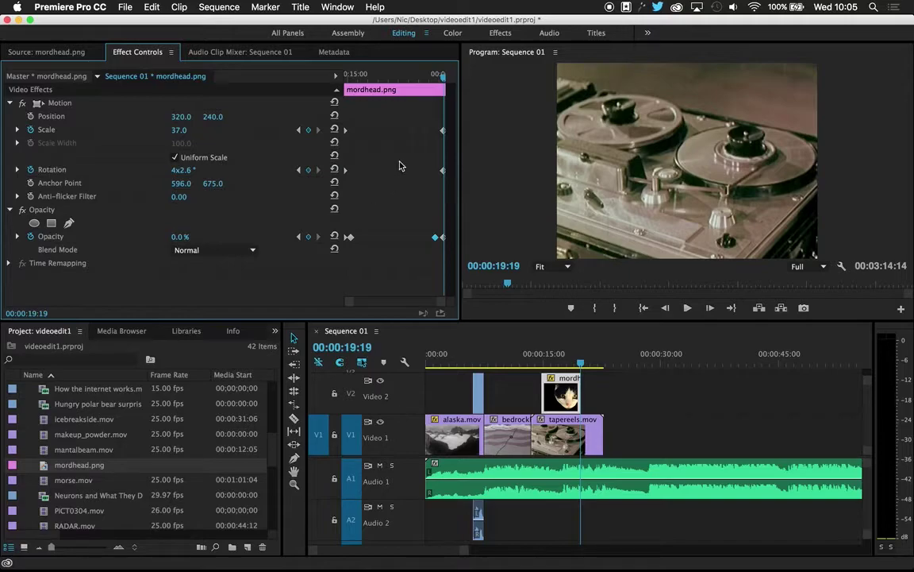
# Shift the fade keyframe slightly later and scrub the sequence to preview the fade-out
pyautogui.click(437, 77)
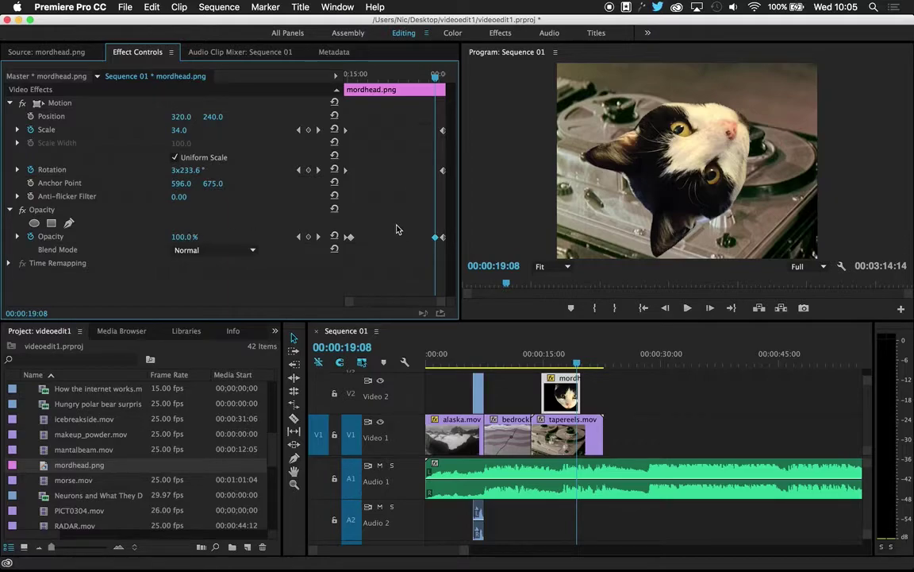
pyautogui.moveTo(351, 240); pyautogui.dragTo(353, 241)
pyautogui.moveTo(438, 77); pyautogui.dragTo(457, 82)
pyautogui.moveTo(575, 367); pyautogui.dragTo(600, 364)
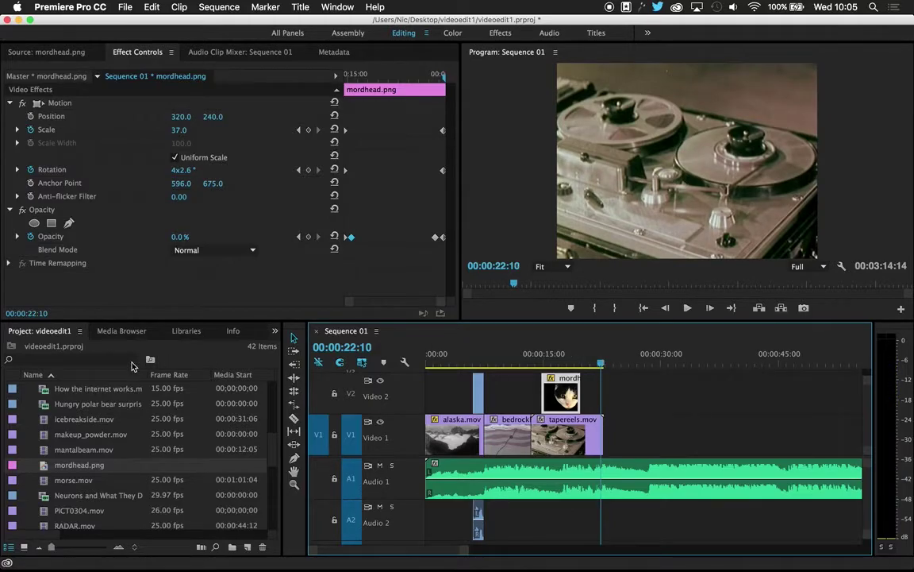
pyautogui.click(83, 427)
# Place squareshapes.mov on Video 1 right after tapereels.mov and preview it
pyautogui.click(70, 479)
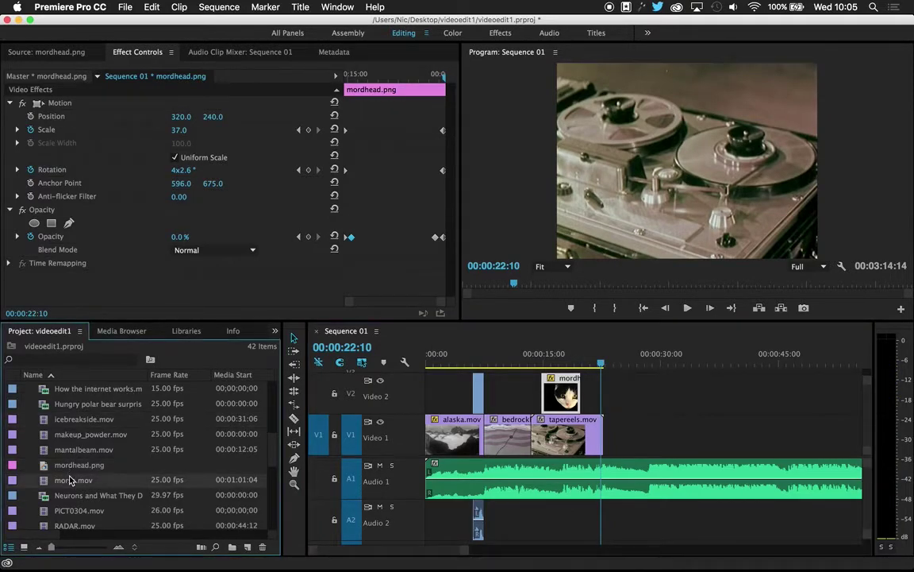
pyautogui.click(66, 450)
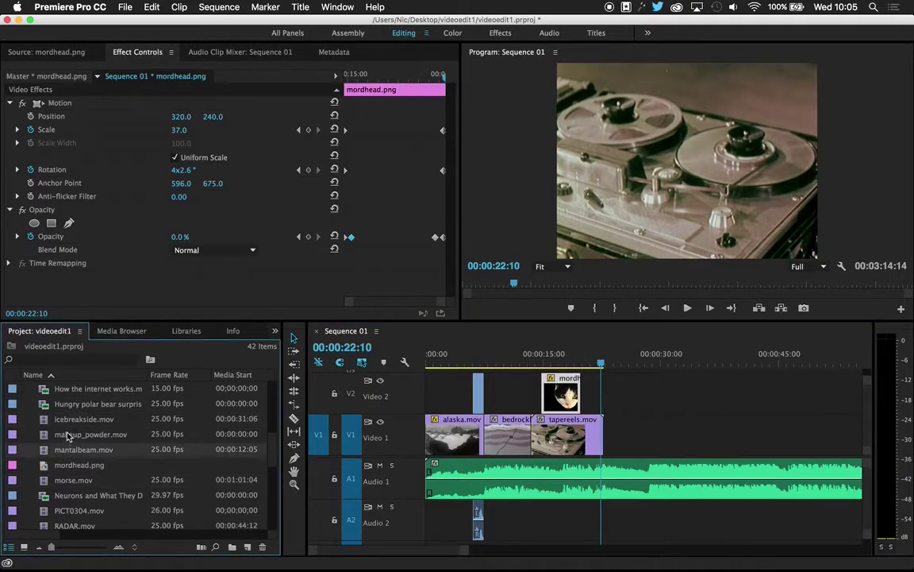
pyautogui.click(67, 434)
pyautogui.scroll(-5, 69, 455)
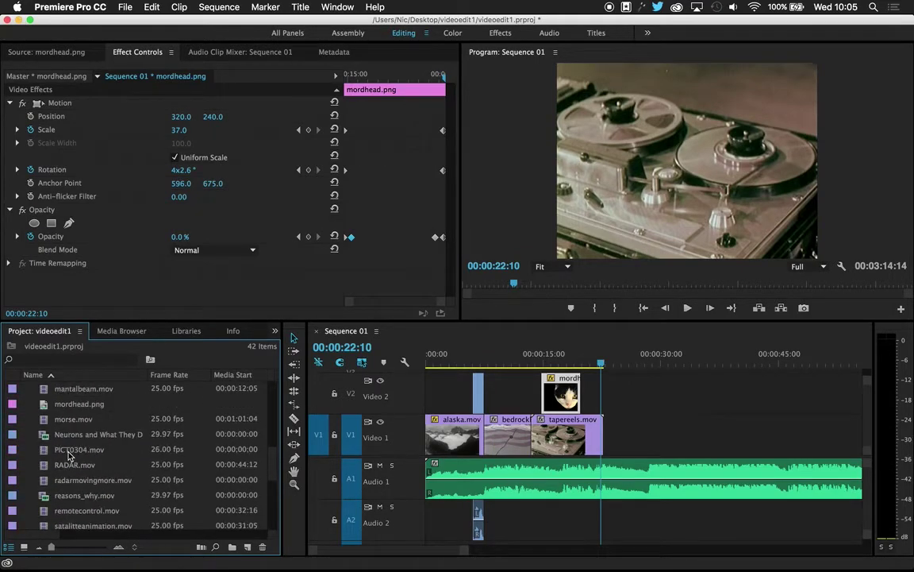
pyautogui.click(63, 496)
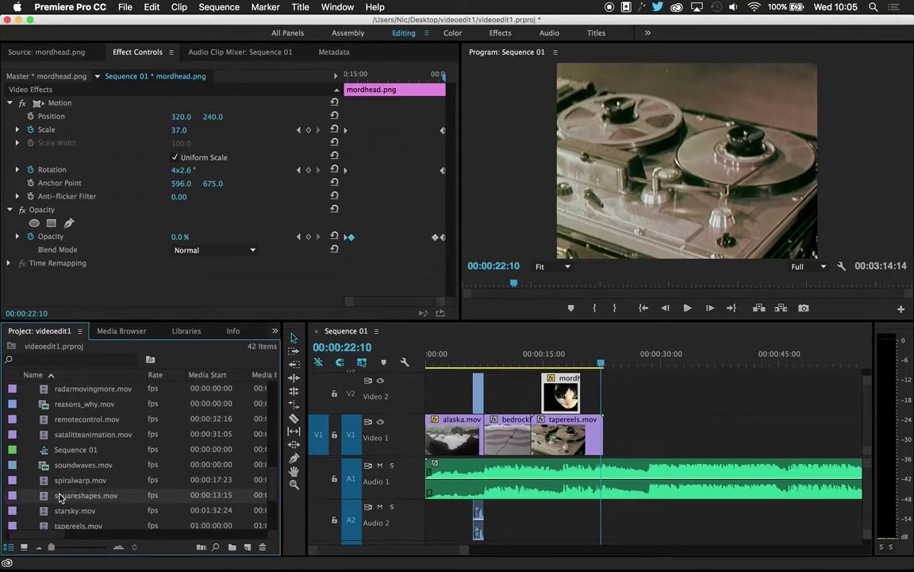
pyautogui.moveTo(44, 497); pyautogui.dragTo(612, 445)
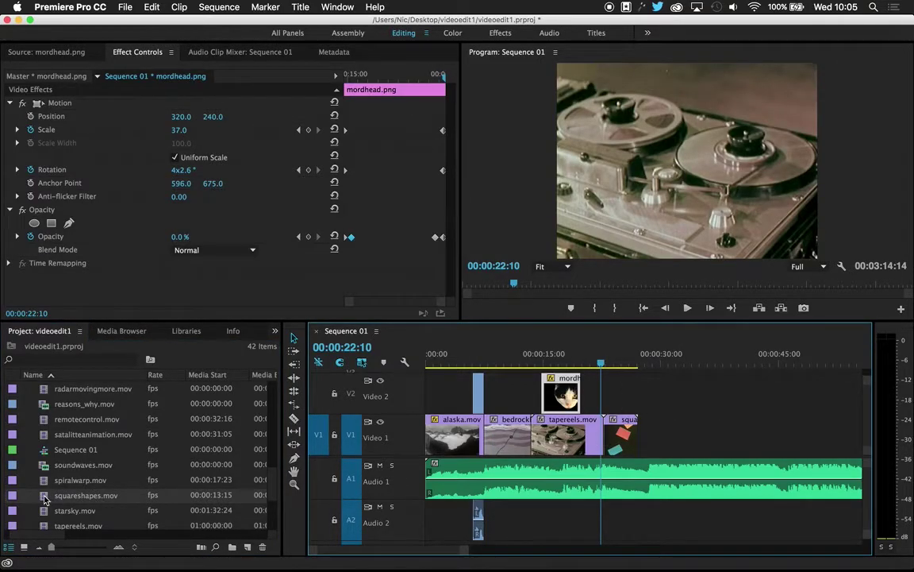
pyautogui.doubleClick(46, 496)
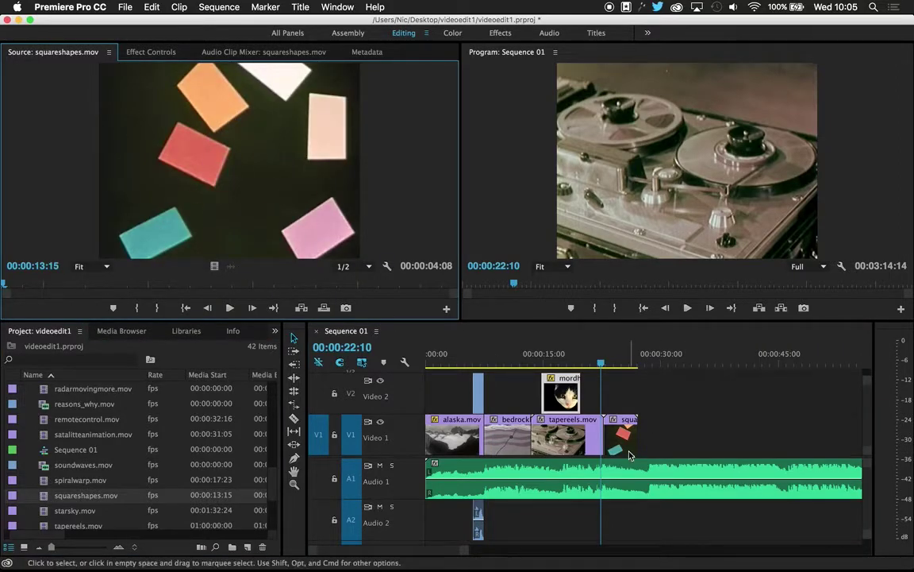
pyautogui.moveTo(594, 359); pyautogui.dragTo(616, 364)
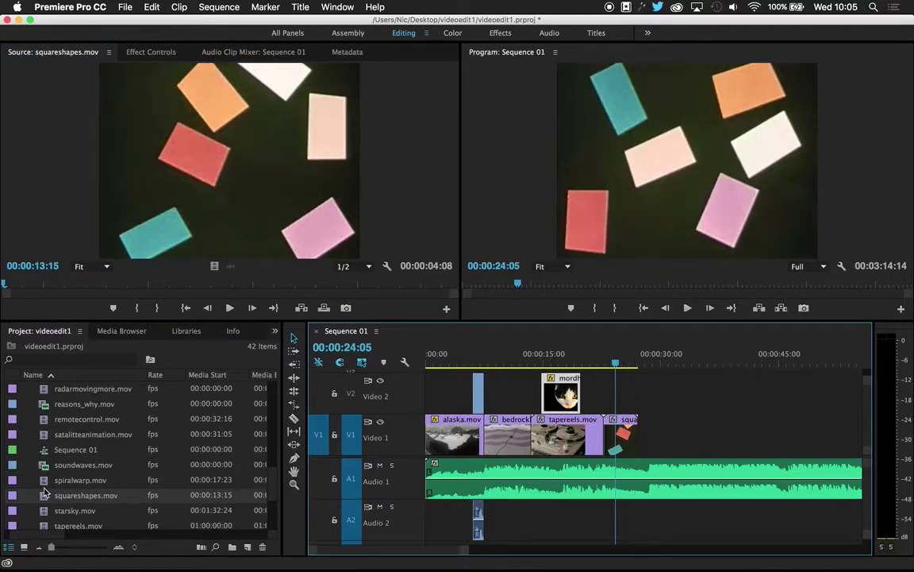
# Load telephone_circuit.mov into the Source monitor for preview
pyautogui.scroll(-3, 45, 491)
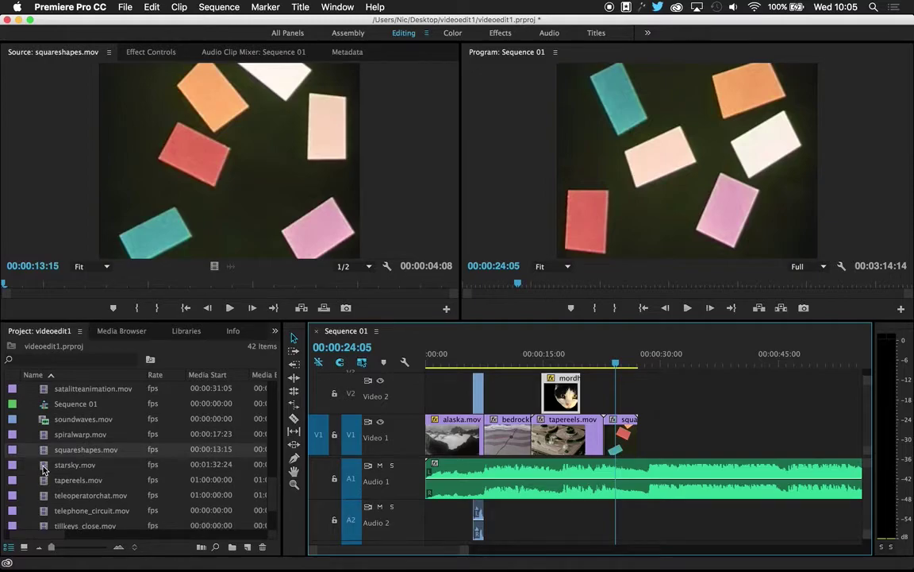
pyautogui.scroll(-3, 48, 479)
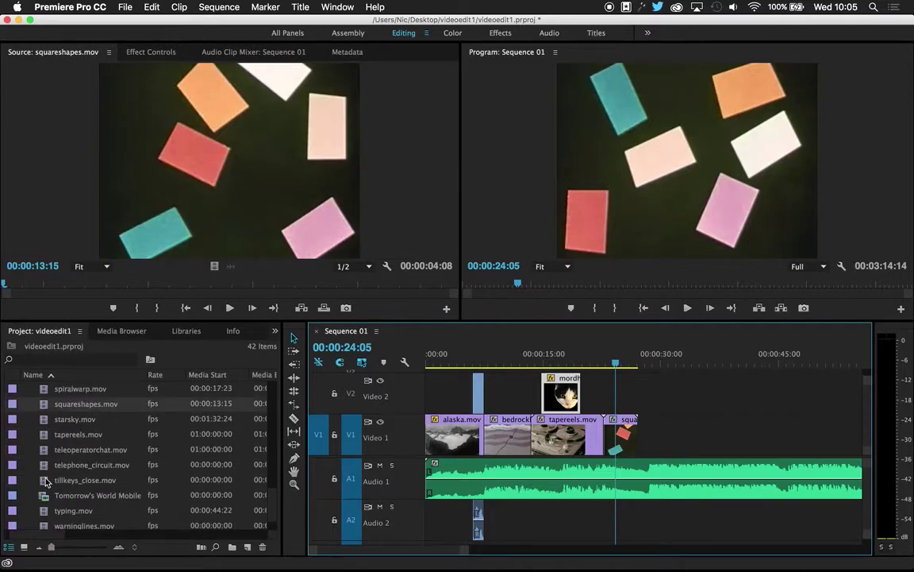
pyautogui.click(45, 468)
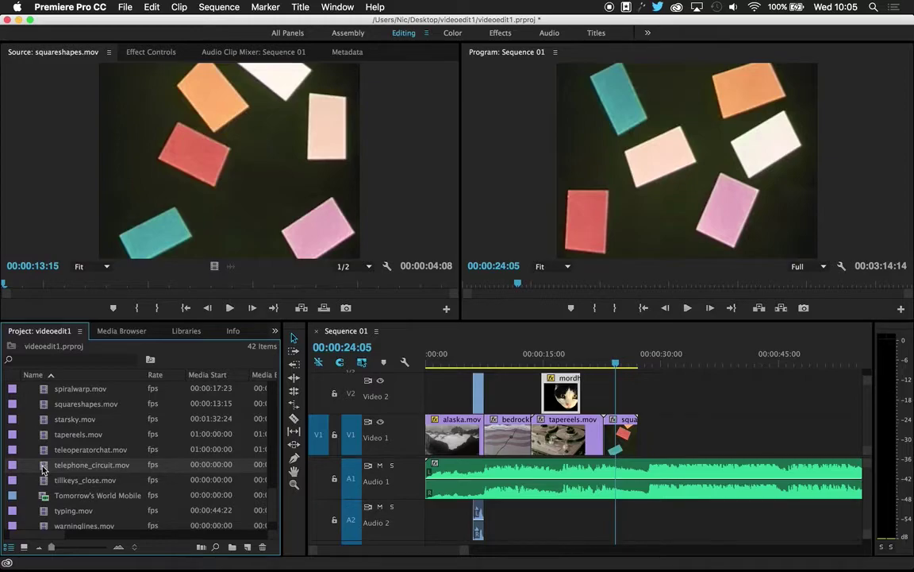
pyautogui.moveTo(44, 469); pyautogui.dragTo(57, 494)
pyautogui.doubleClick(44, 468)
# Mark telephone_circuit.mov's in point at 00:00:01:00 in the Source monitor
pyautogui.moveTo(5, 284); pyautogui.dragTo(66, 285)
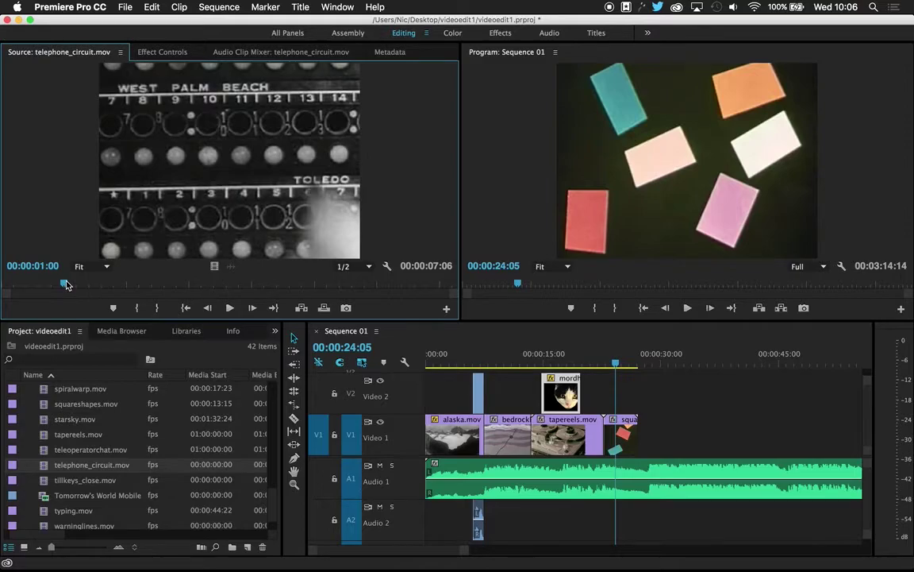
pyautogui.click(137, 308)
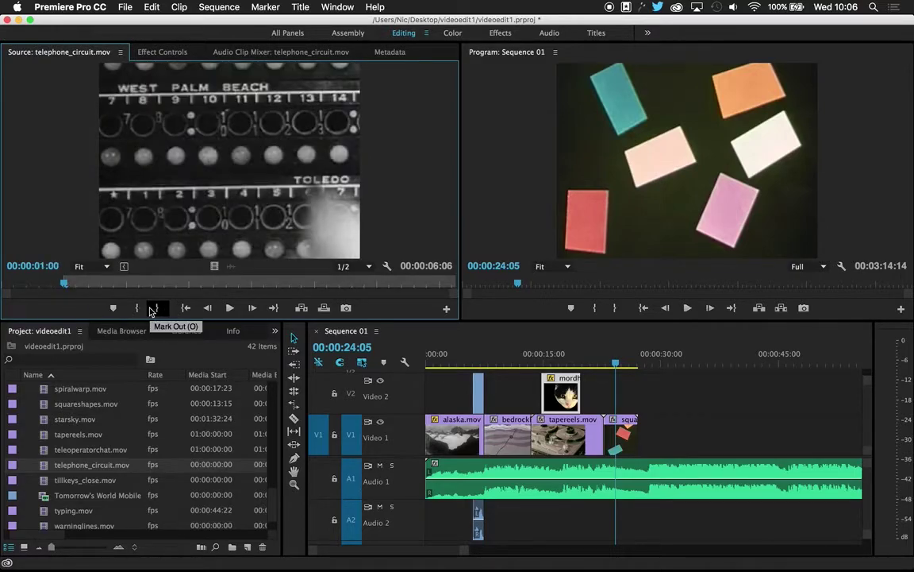
pyautogui.moveTo(64, 283); pyautogui.dragTo(450, 286)
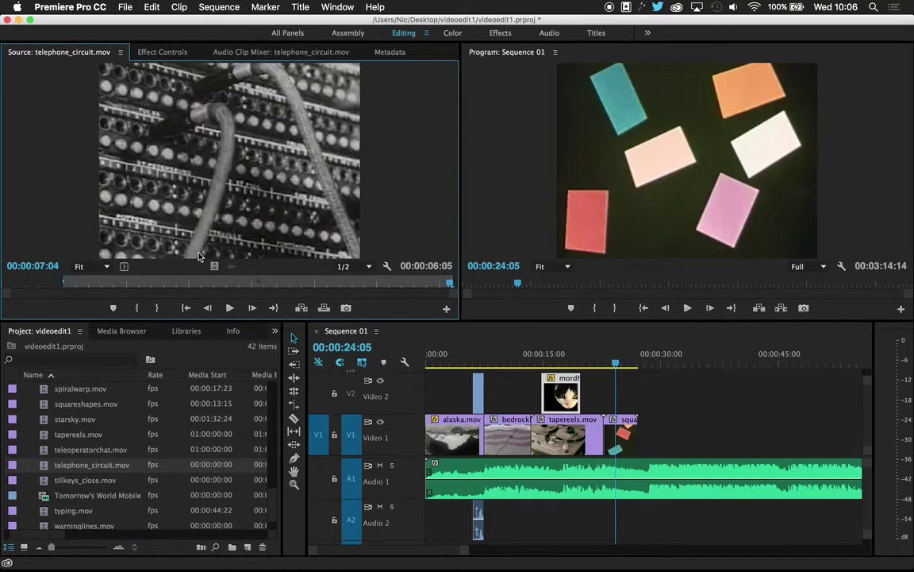
# Drop the marked telephone_circuit.mov section onto Video 2 above squareshapes.mov, trimming its end in and back out
pyautogui.moveTo(178, 226); pyautogui.dragTo(605, 395)
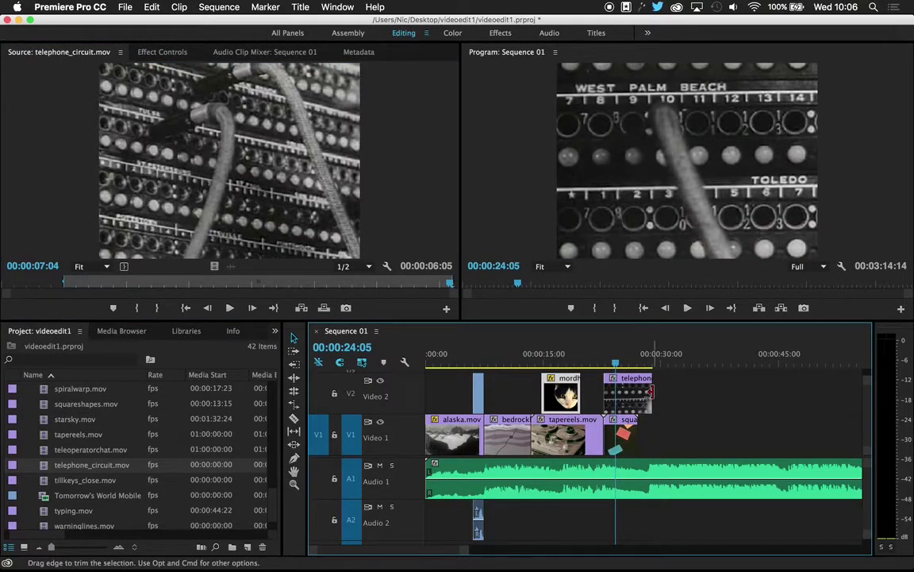
pyautogui.moveTo(651, 392); pyautogui.dragTo(636, 392)
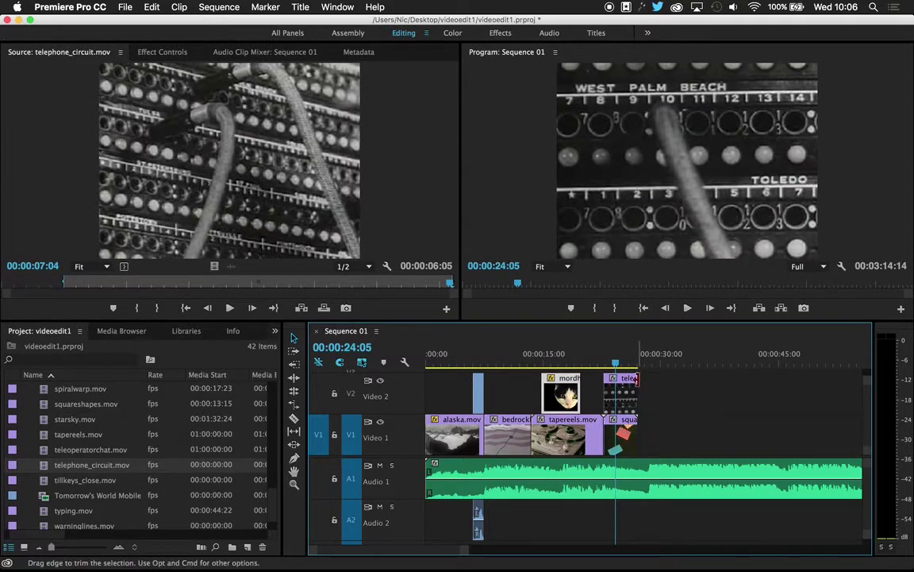
pyautogui.moveTo(637, 384); pyautogui.dragTo(652, 385)
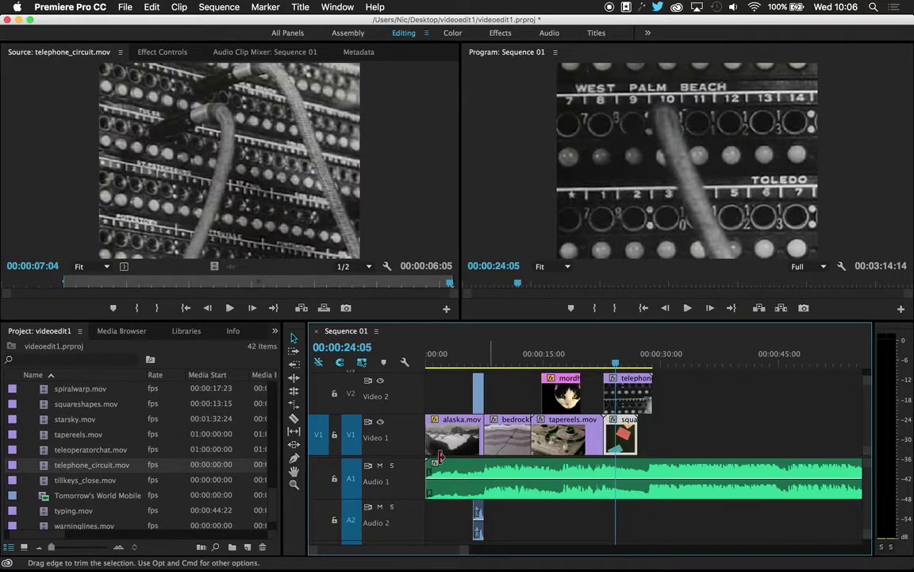
# Rate-stretch squareshapes.mov to play slower and preview it with Video 2 hidden
pyautogui.click(294, 406)
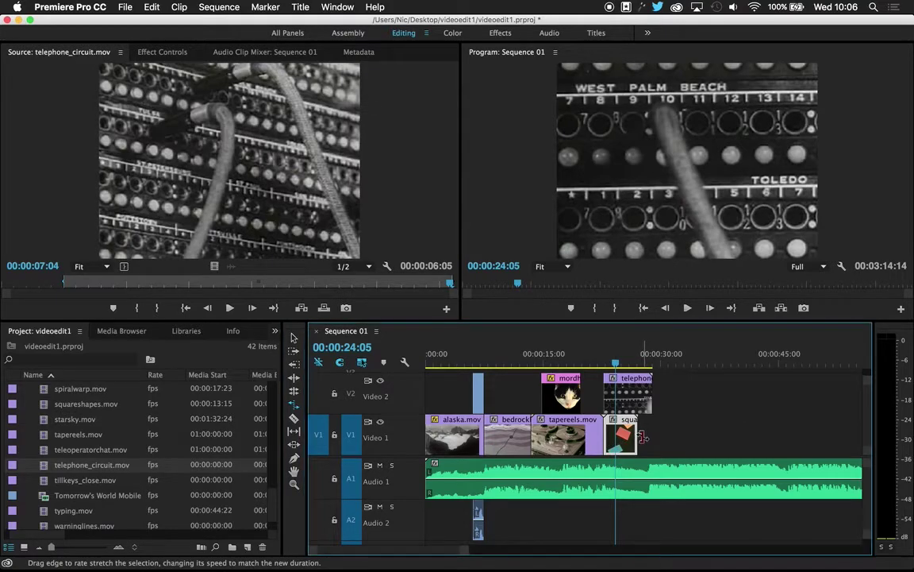
pyautogui.moveTo(640, 435); pyautogui.dragTo(652, 435)
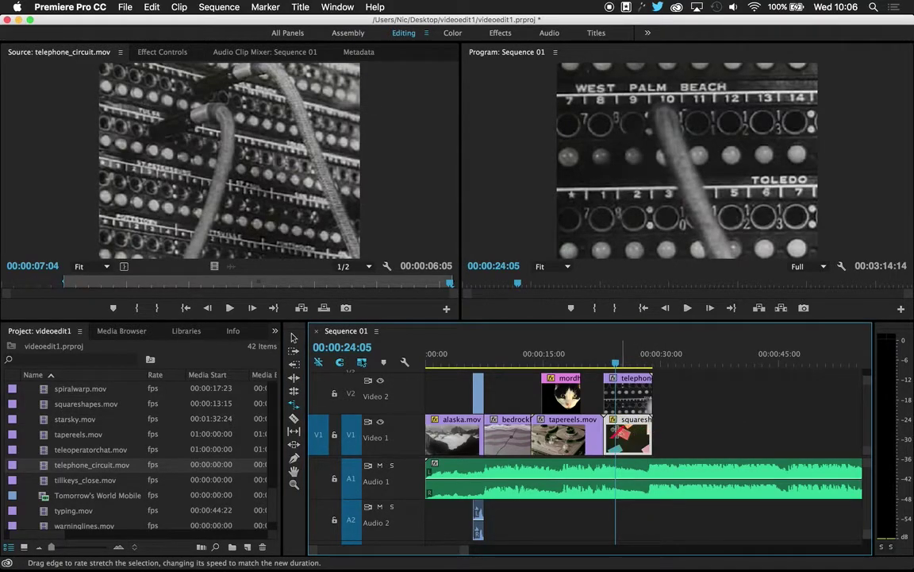
pyautogui.moveTo(620, 365); pyautogui.dragTo(606, 364)
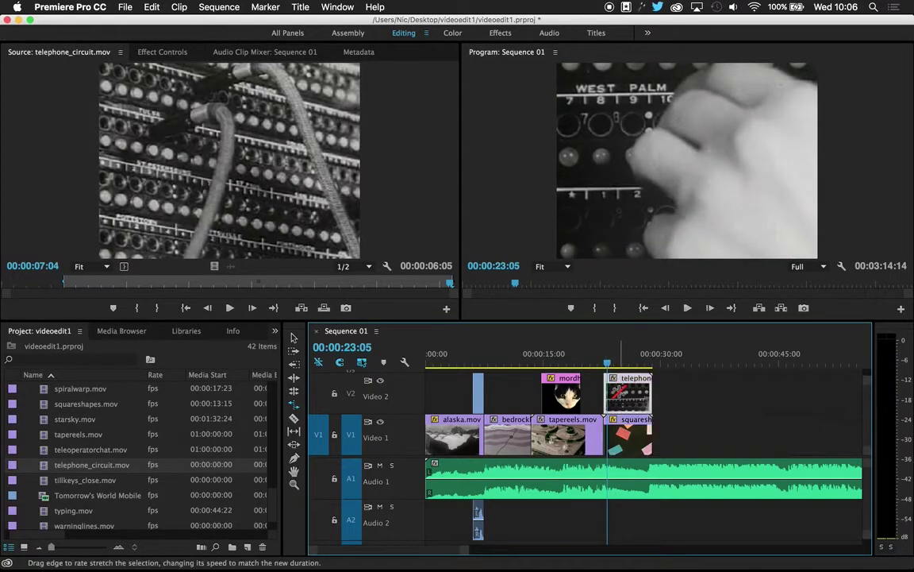
pyautogui.click(380, 382)
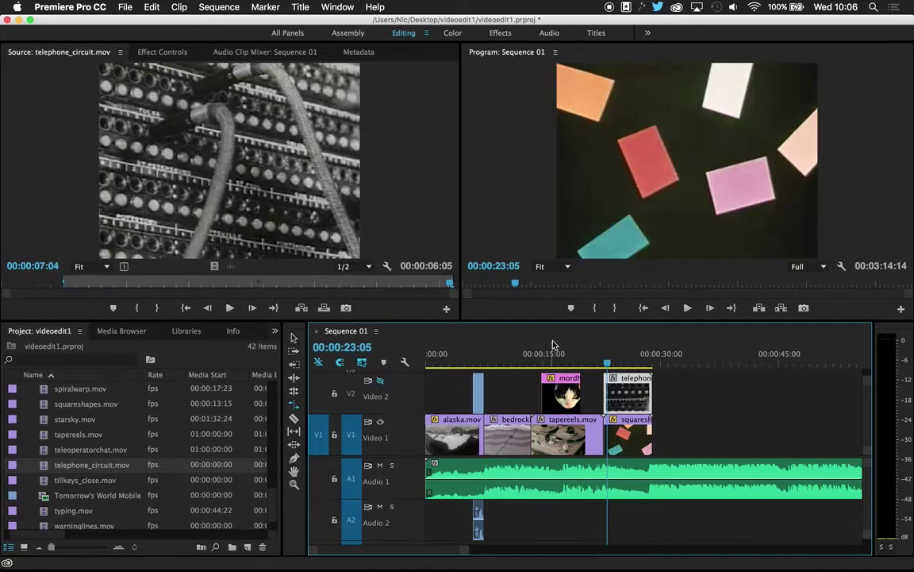
pyautogui.press('space')
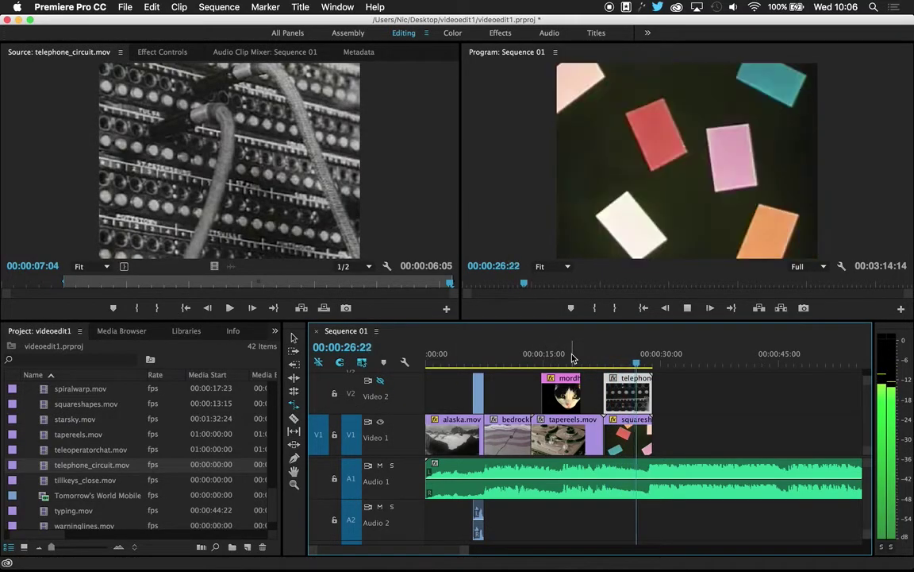
pyautogui.press('space')
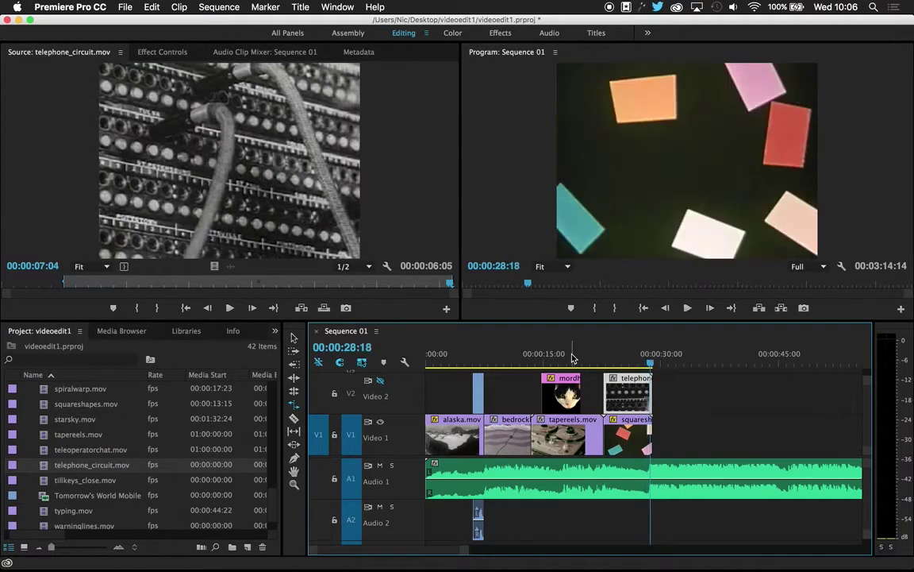
pyautogui.moveTo(649, 363); pyautogui.dragTo(651, 366)
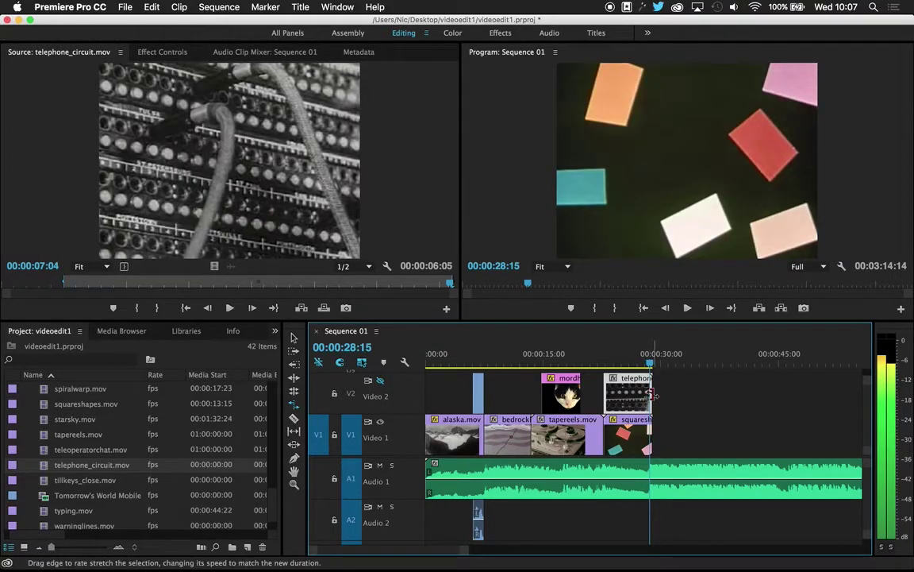
# Trim the telephone clip's end, show Video 2 again, and bring up the clip's effect settings
pyautogui.click(293, 337)
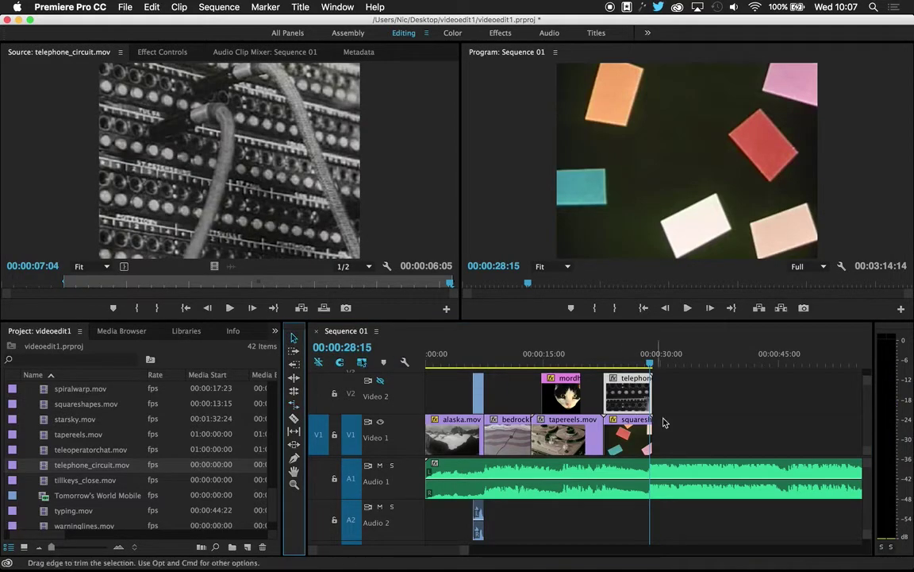
pyautogui.moveTo(654, 397); pyautogui.dragTo(648, 431)
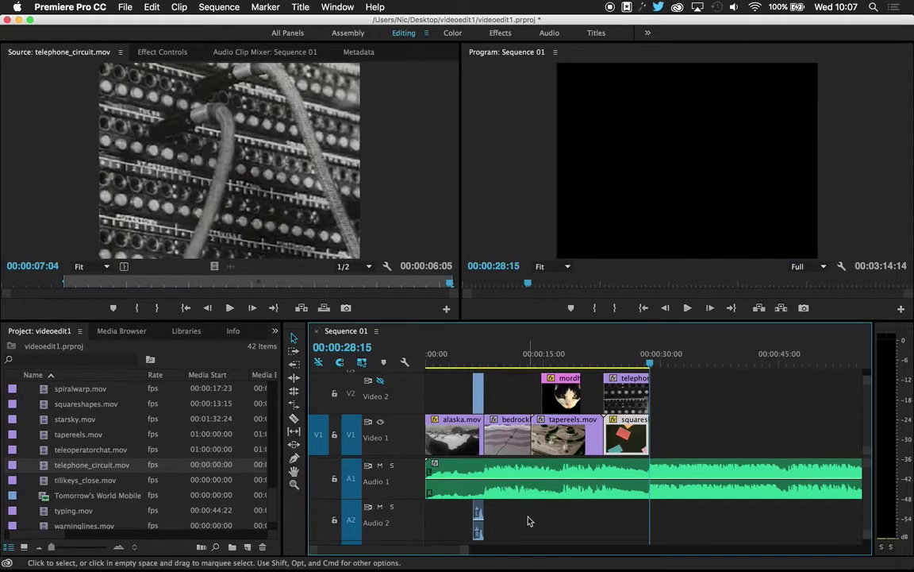
pyautogui.moveTo(469, 549); pyautogui.dragTo(454, 552)
pyautogui.click(618, 357)
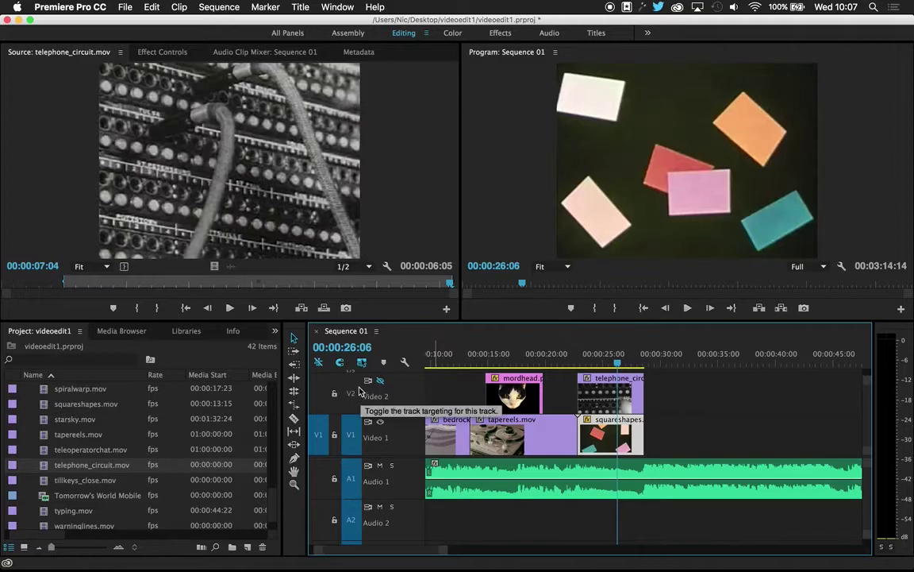
pyautogui.click(380, 380)
pyautogui.moveTo(618, 361)
pyautogui.mouseDown()
pyautogui.moveTo(586, 364)
pyautogui.moveTo(601, 364)
pyautogui.mouseUp()
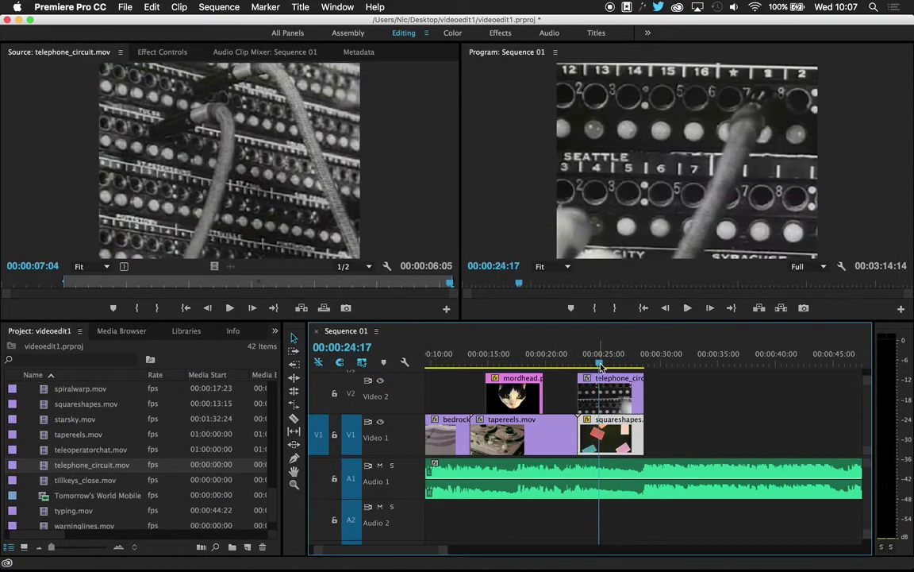
pyautogui.click(601, 391)
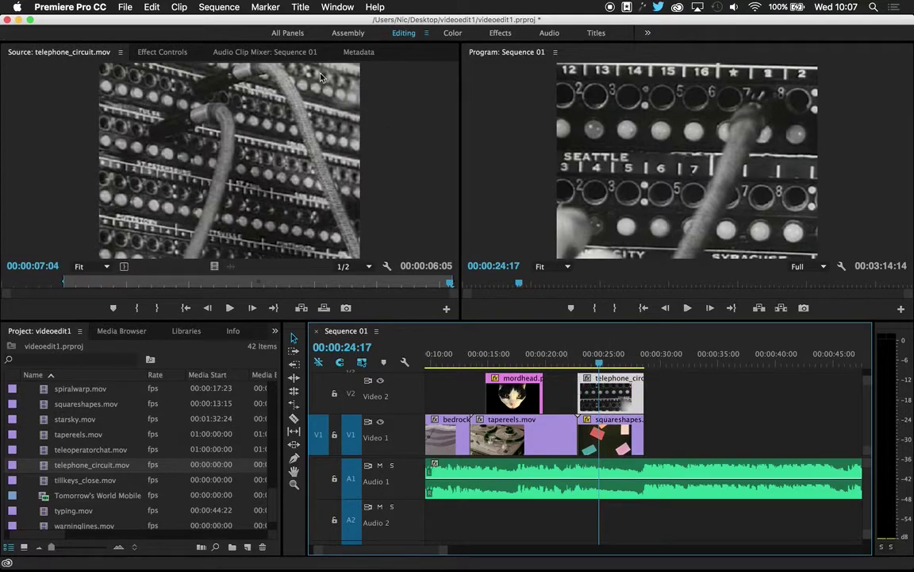
pyautogui.click(165, 51)
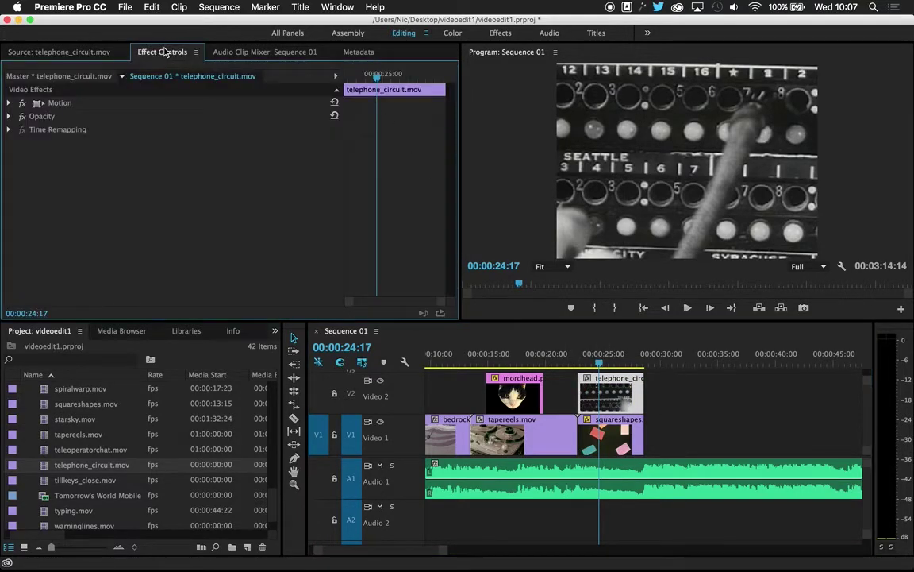
# Expand Opacity and try the Multiply, Normal and Darken blend modes on the telephone clip
pyautogui.click(10, 116)
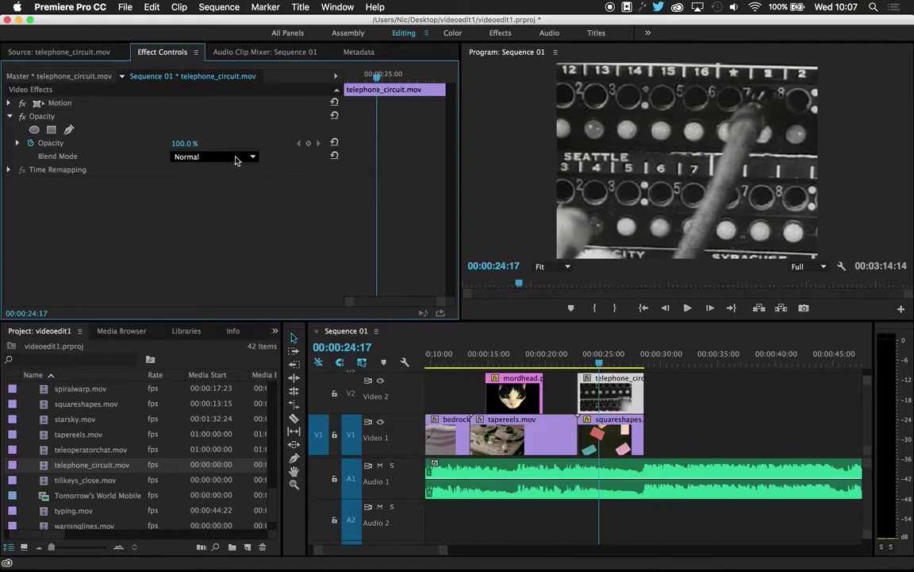
pyautogui.click(235, 160)
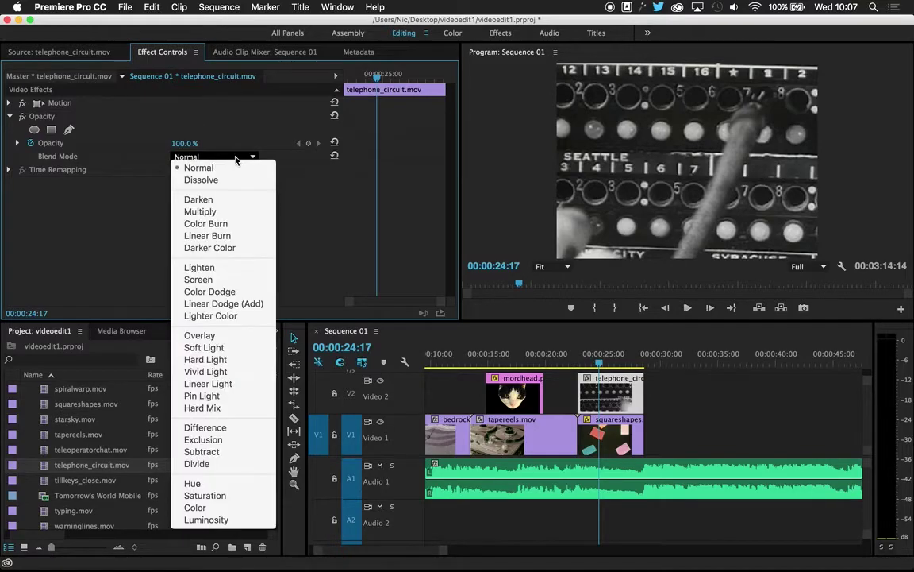
pyautogui.click(219, 213)
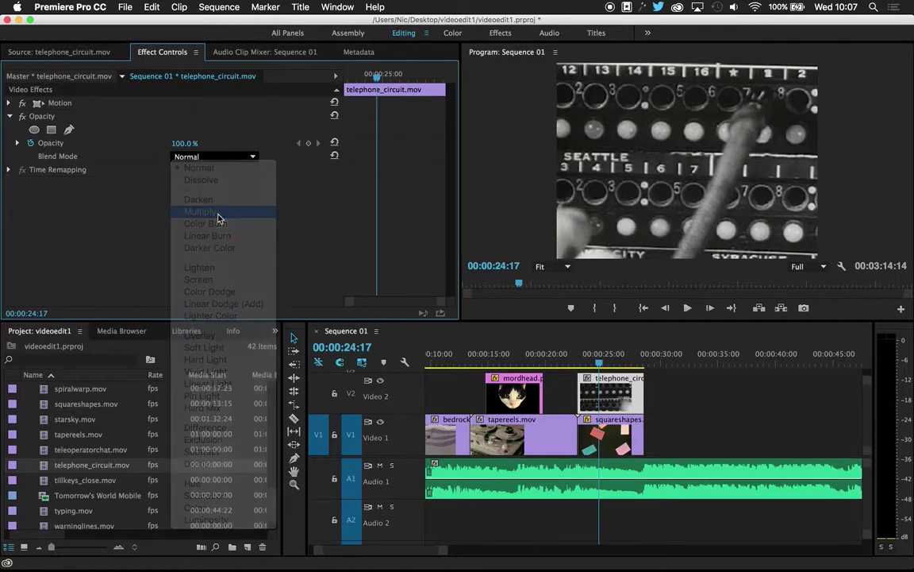
pyautogui.click(223, 158)
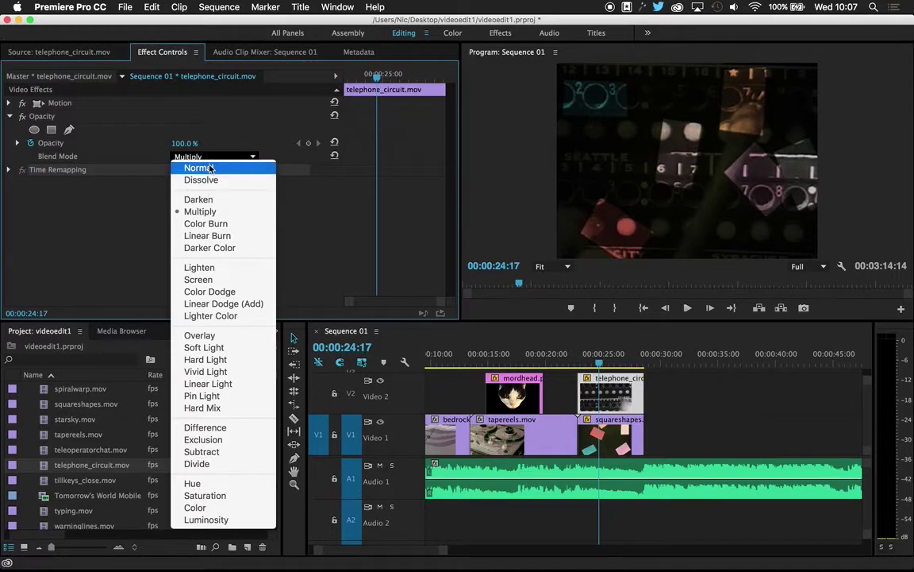
pyautogui.click(210, 169)
pyautogui.click(210, 157)
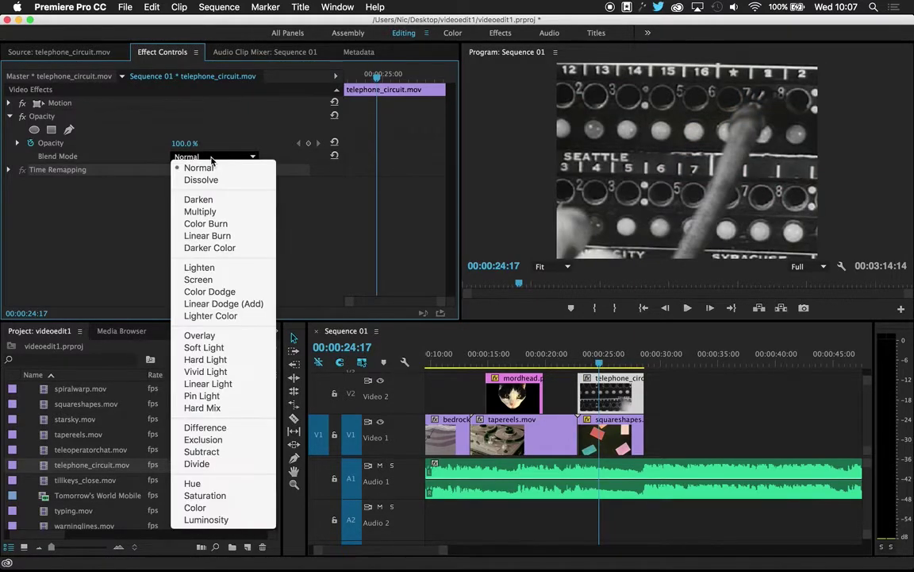
pyautogui.click(212, 200)
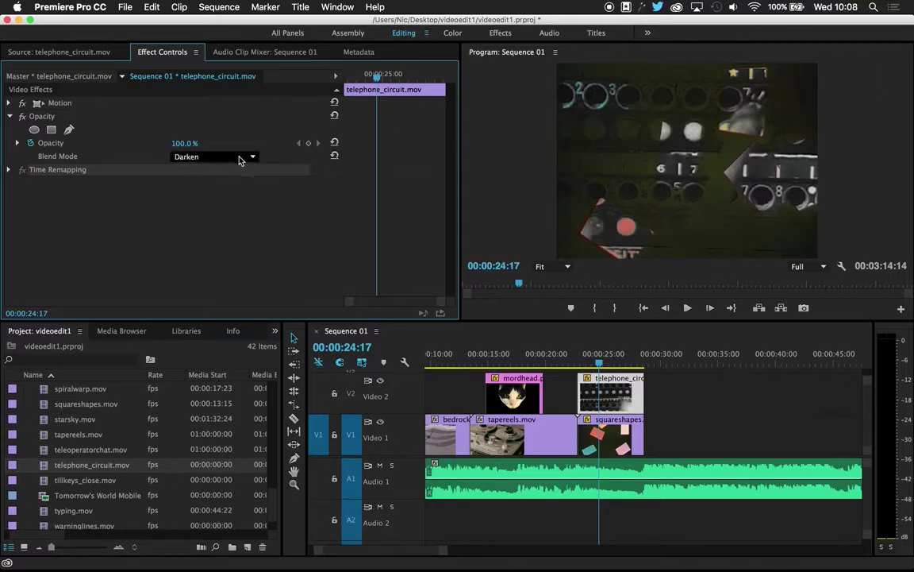
pyautogui.moveTo(597, 365); pyautogui.dragTo(579, 367)
# Compare Screen and Overlay blend modes, settle on Screen, and preview around 00:00:25:22
pyautogui.click(192, 156)
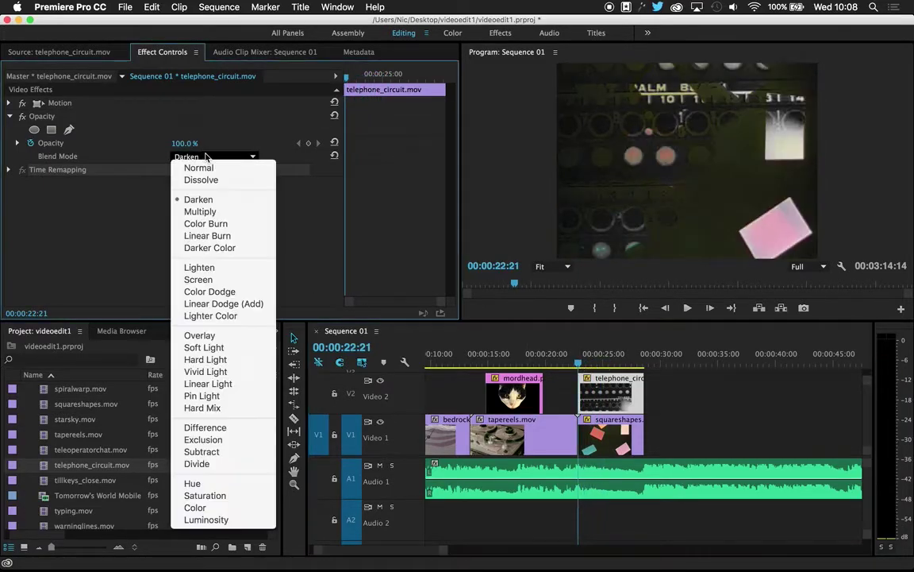
pyautogui.click(197, 280)
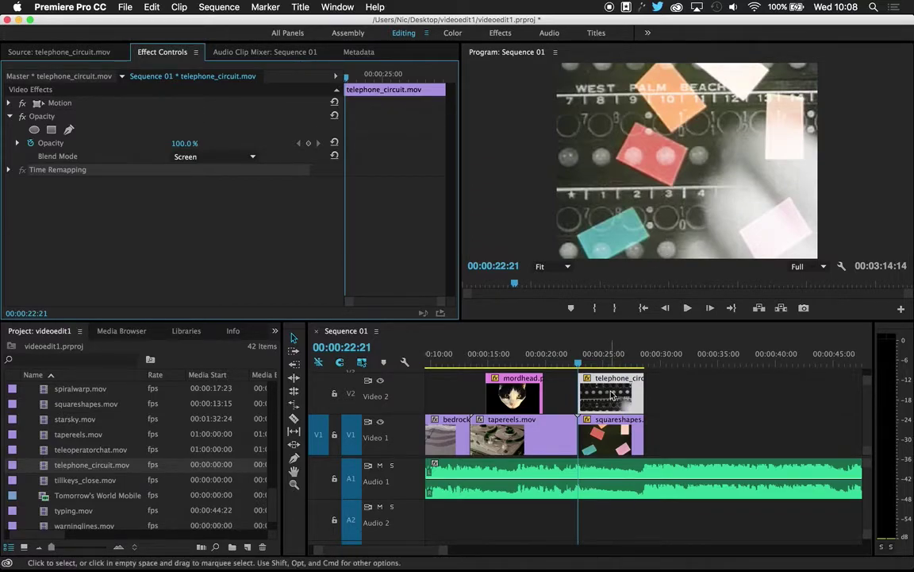
pyautogui.click(222, 158)
pyautogui.click(204, 338)
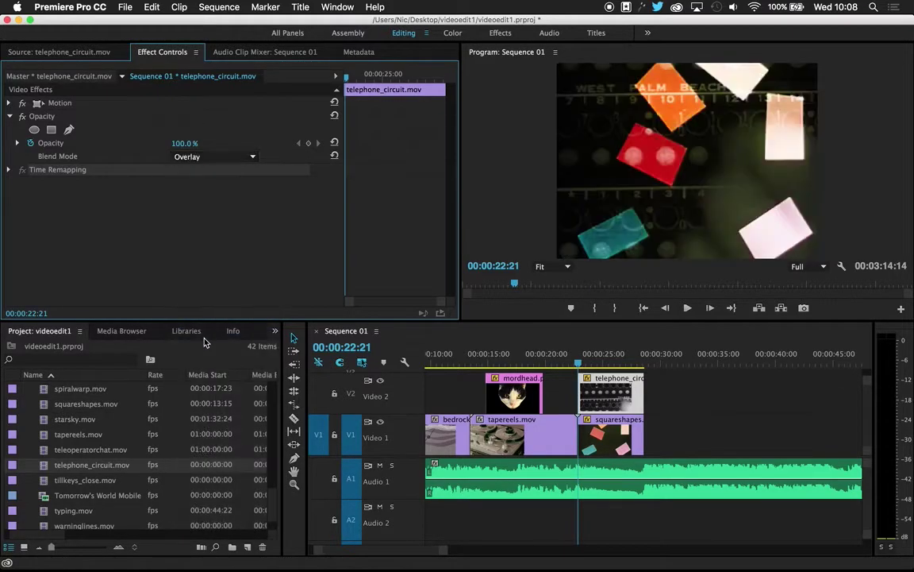
pyautogui.moveTo(579, 363)
pyautogui.mouseDown()
pyautogui.moveTo(619, 364)
pyautogui.moveTo(590, 363)
pyautogui.mouseUp()
pyautogui.click(204, 156)
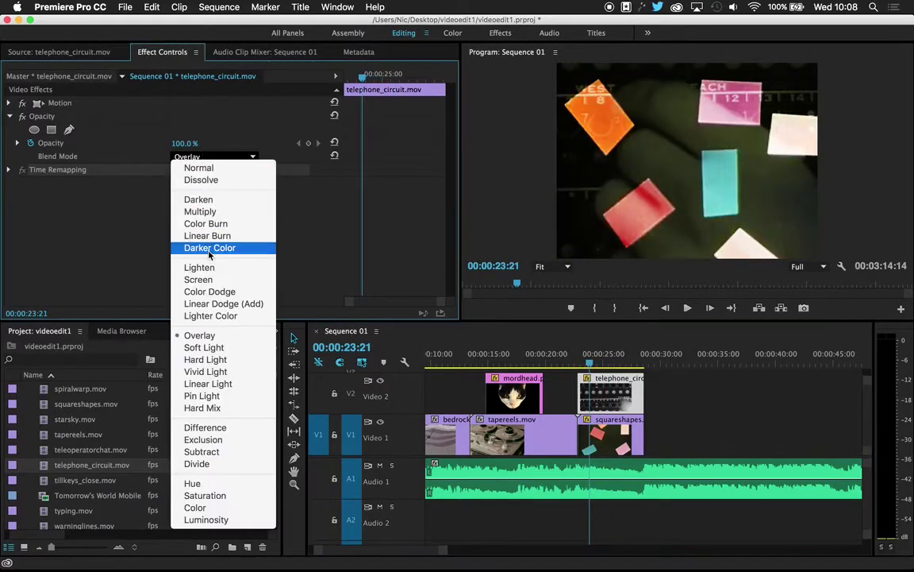
pyautogui.click(208, 281)
pyautogui.moveTo(590, 363); pyautogui.dragTo(618, 364)
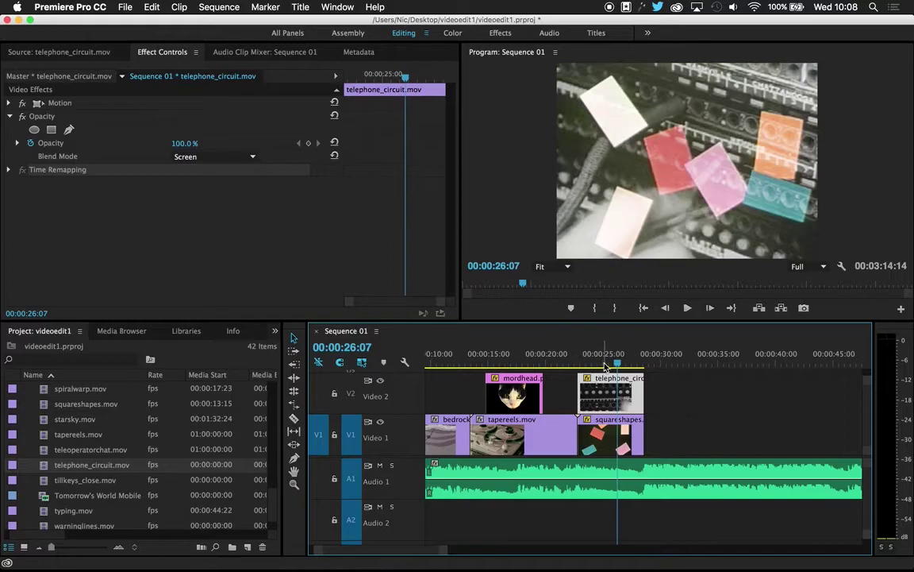
pyautogui.click(605, 363)
pyautogui.click(612, 362)
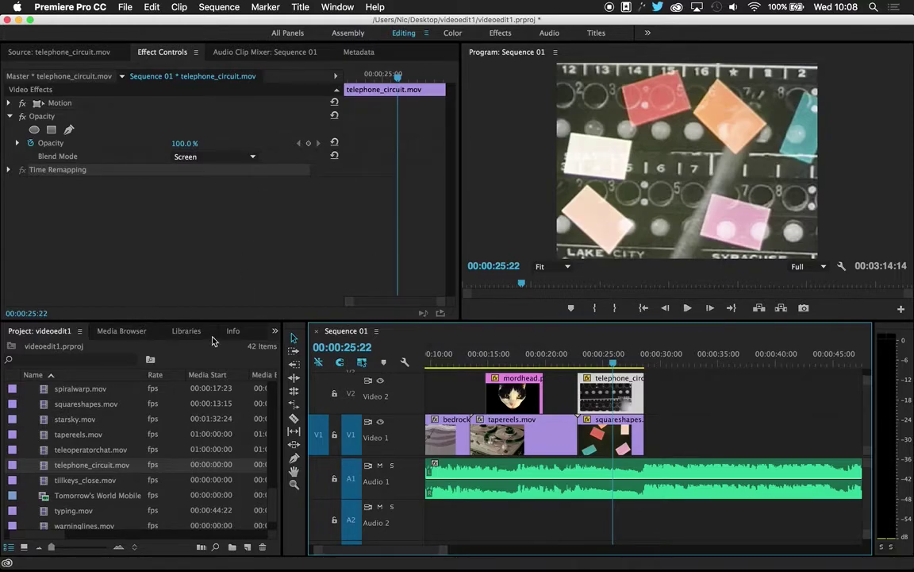
pyautogui.click(275, 331)
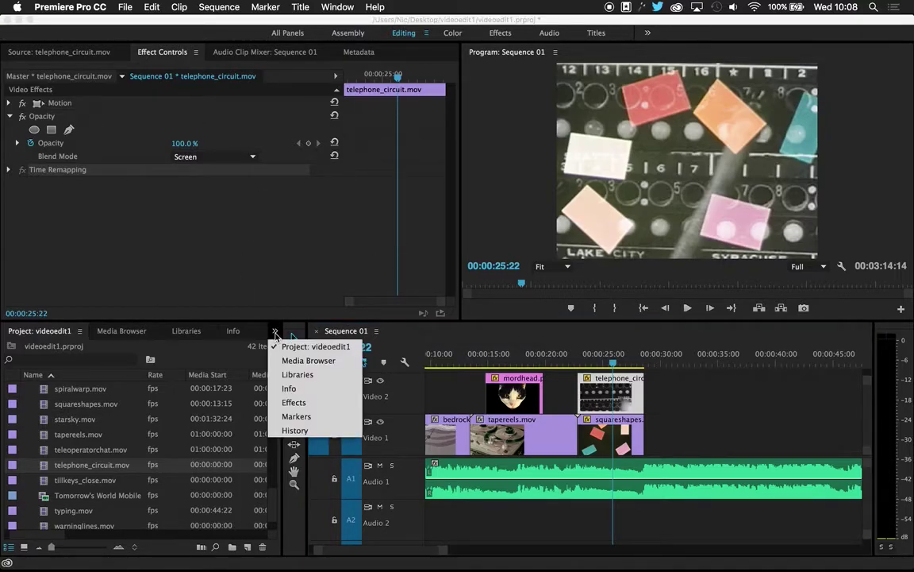
# Cycle through the grouped lower-left panels and bring the Effects panel to the front
pyautogui.click(232, 288)
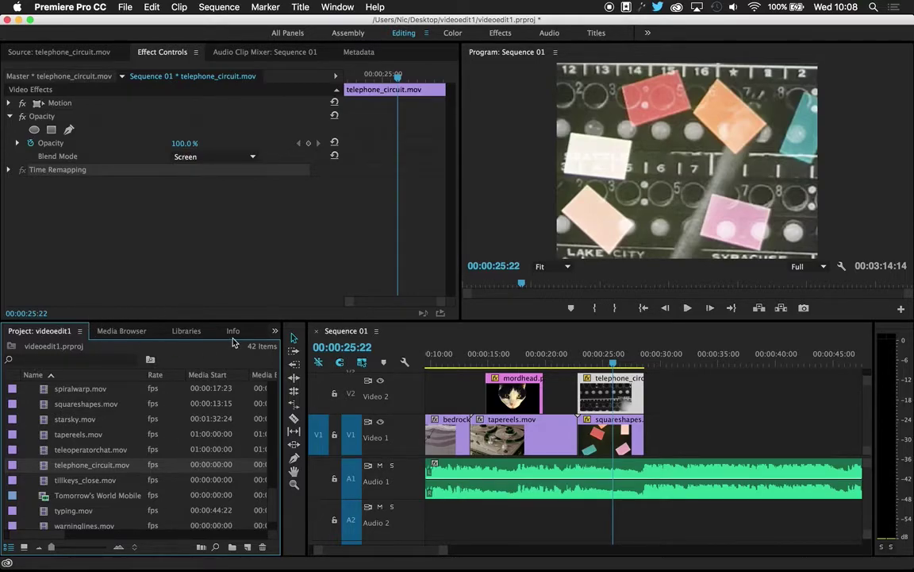
pyautogui.click(190, 331)
pyautogui.click(231, 331)
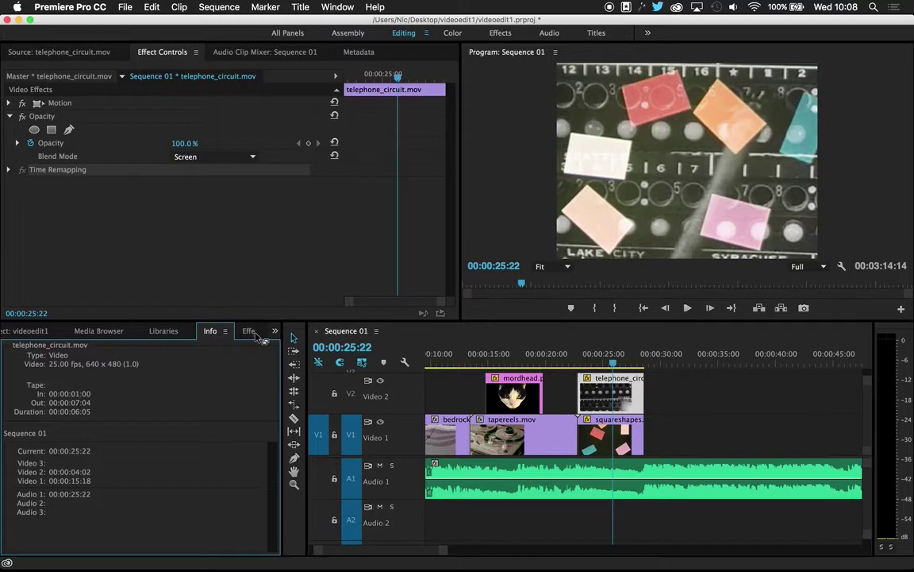
pyautogui.click(275, 331)
pyautogui.click(247, 334)
pyautogui.click(275, 331)
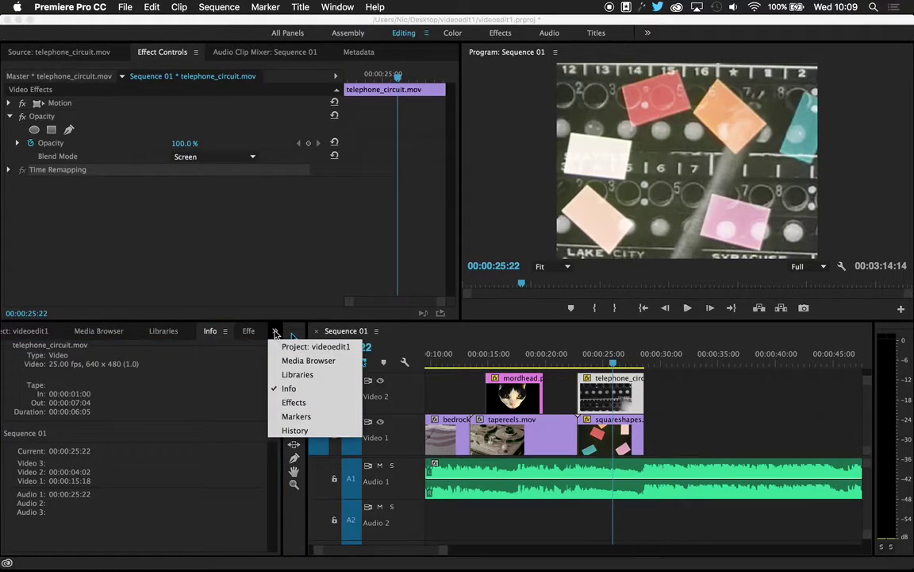
pyautogui.click(286, 403)
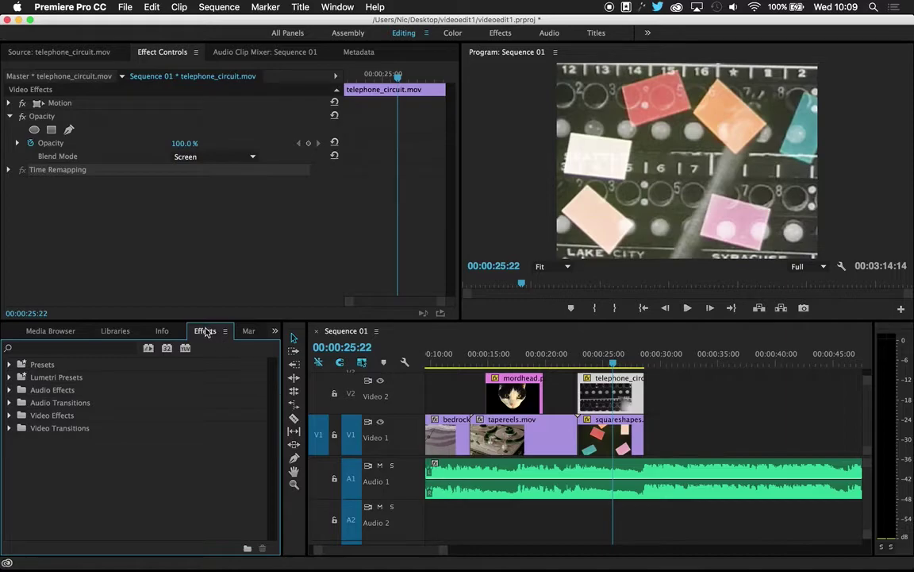
pyautogui.click(64, 332)
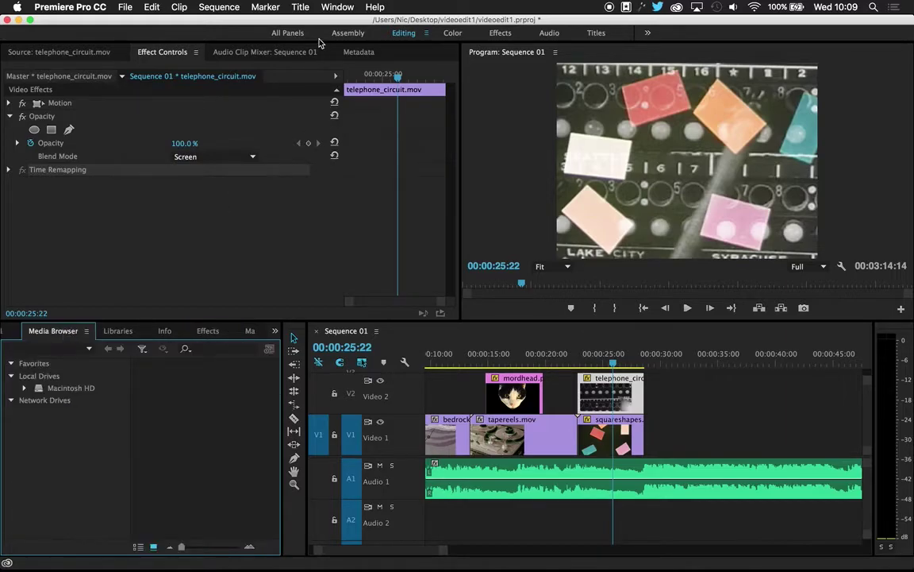
pyautogui.click(336, 7)
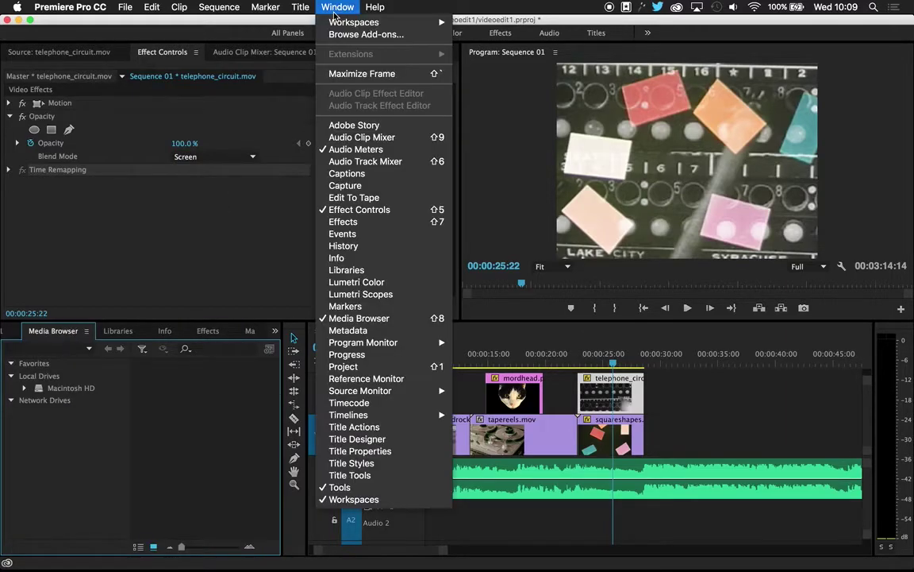
pyautogui.click(344, 221)
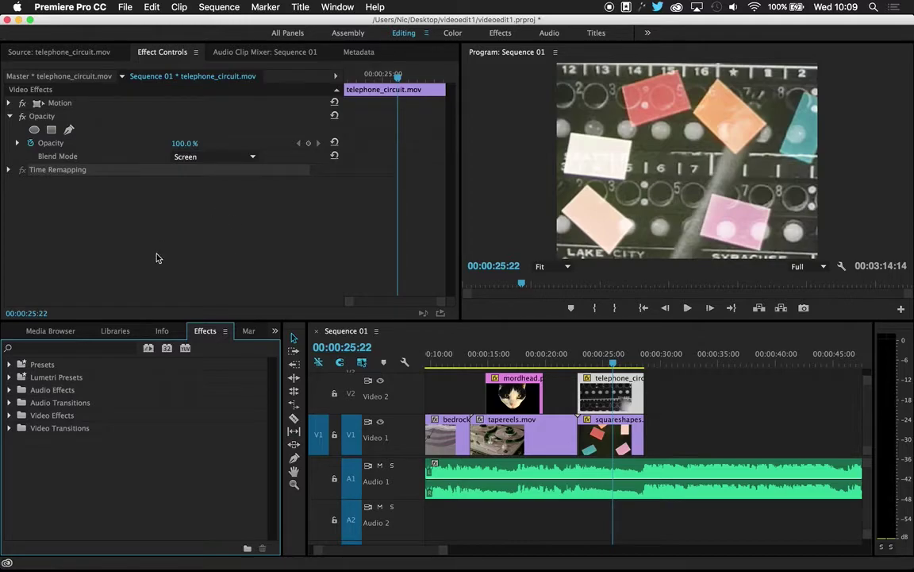
# Apply the Video Effects > Adjust > Levels effect to the telephone_circuit clip
pyautogui.click(10, 415)
pyautogui.scroll(-1, 26, 477)
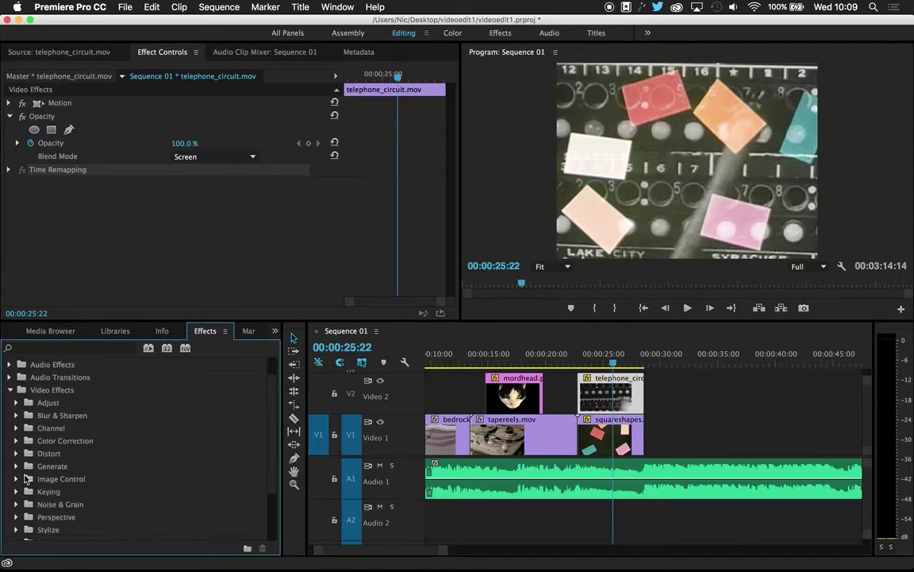
pyautogui.click(16, 403)
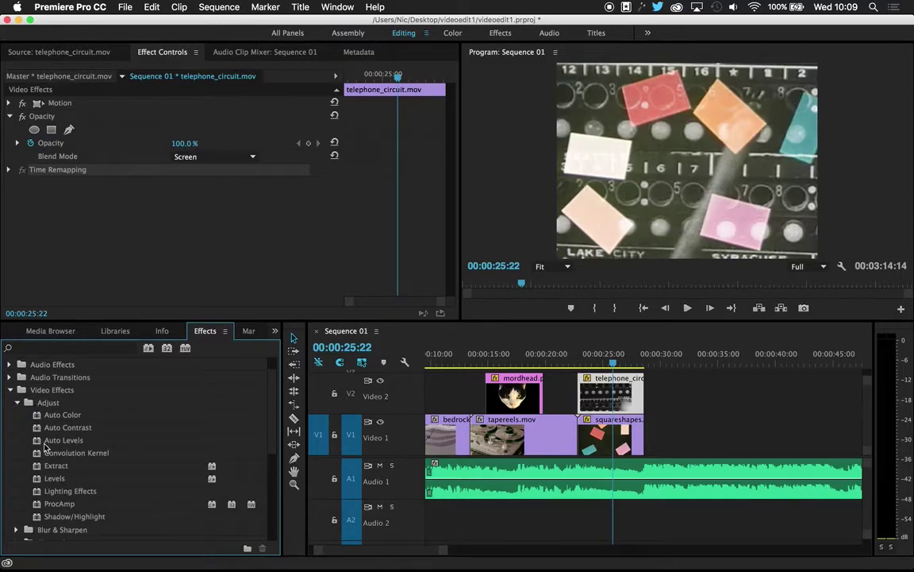
pyautogui.click(47, 478)
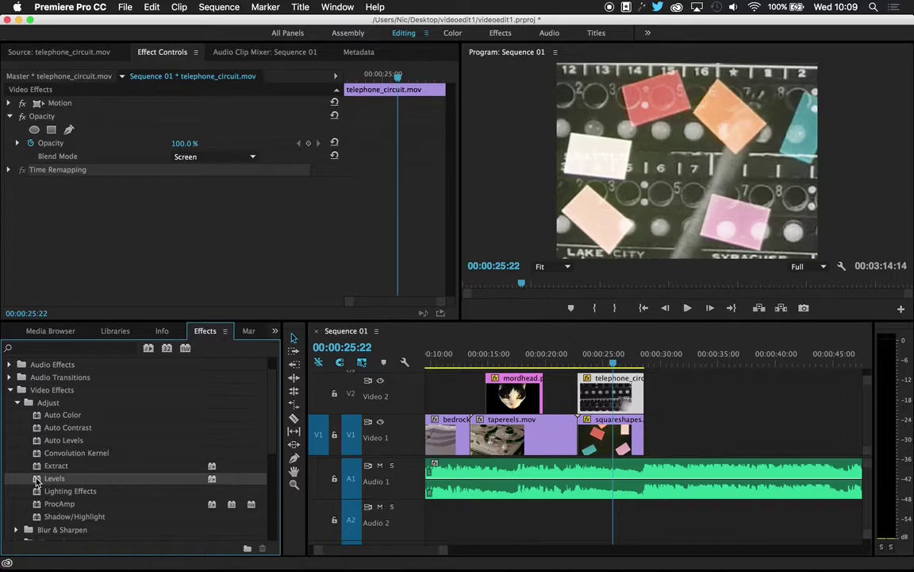
pyautogui.moveTo(127, 294); pyautogui.dragTo(144, 238)
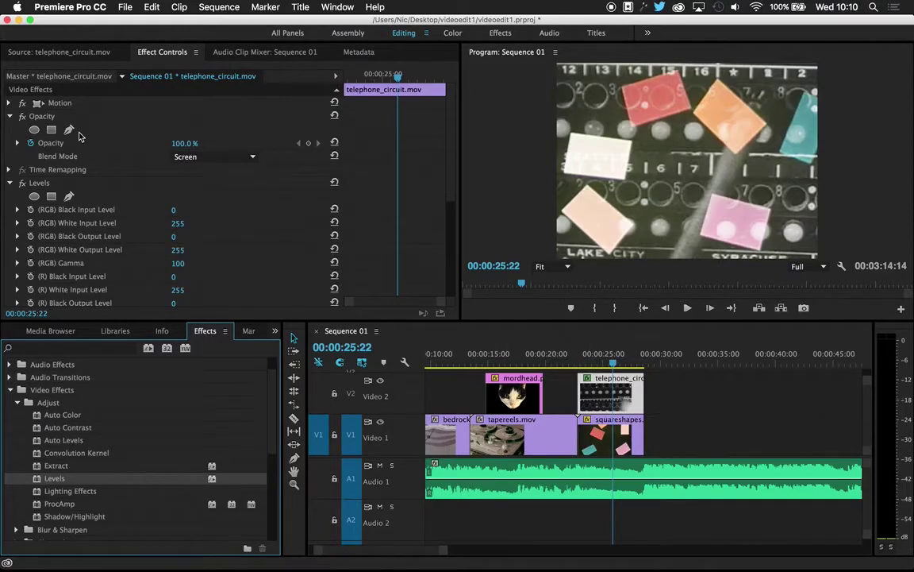
pyautogui.press('super+z')
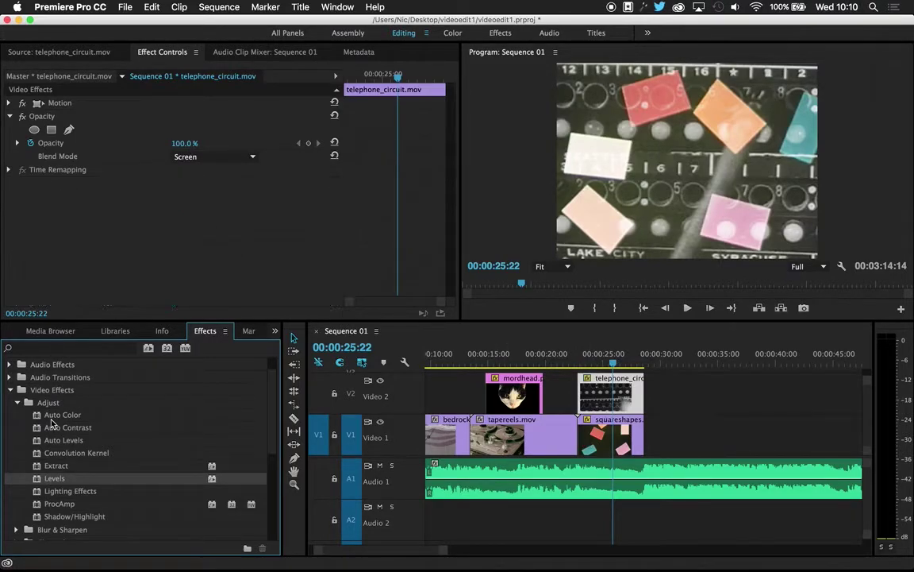
pyautogui.doubleClick(37, 478)
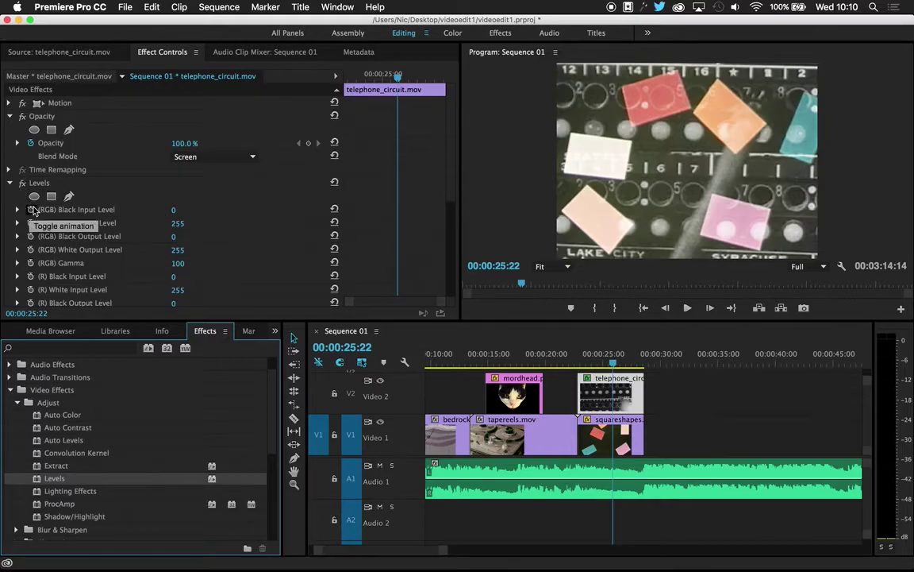
# Set Levels RGB Black Input to 47 and White Input to 185, then check the frames
pyautogui.scroll(-5, 54, 254)
pyautogui.scroll(5, 58, 287)
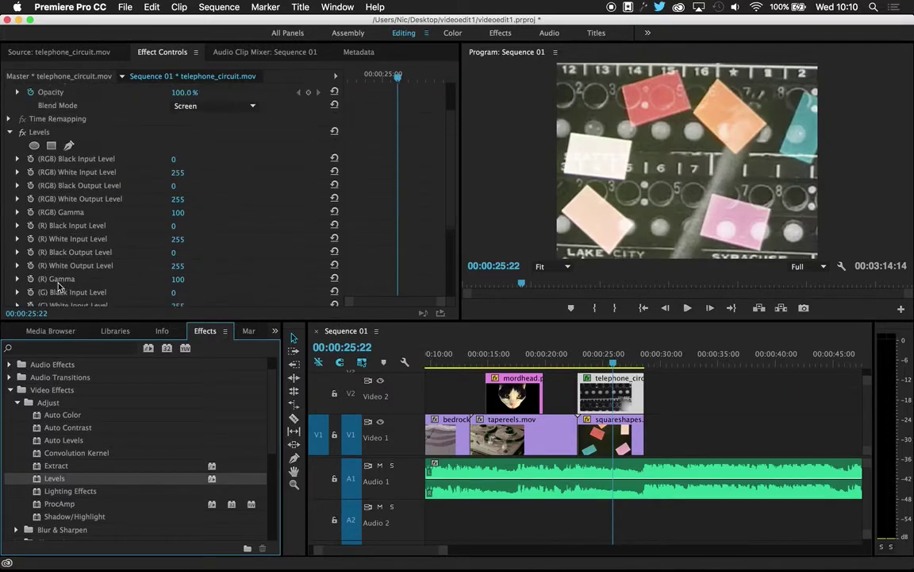
pyautogui.moveTo(173, 172); pyautogui.dragTo(212, 172)
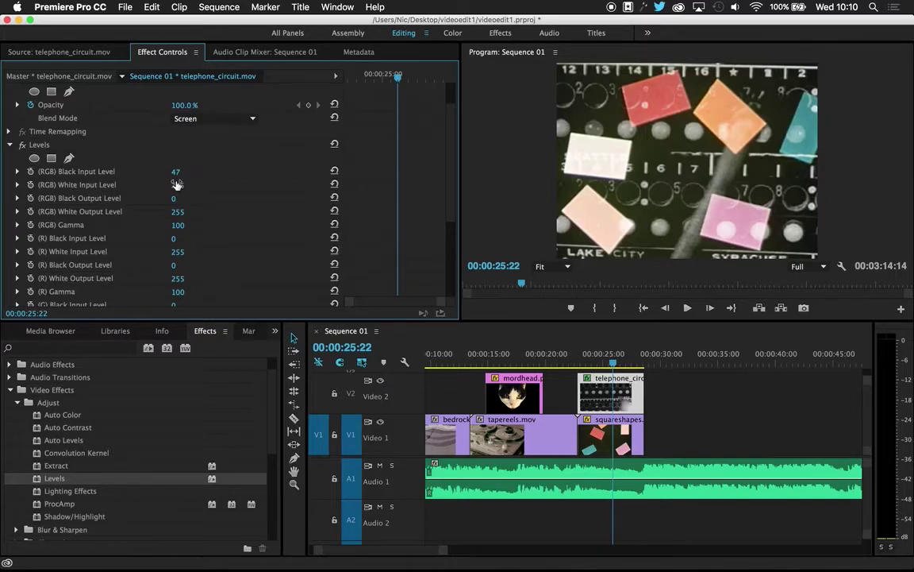
pyautogui.moveTo(177, 185); pyautogui.dragTo(152, 185)
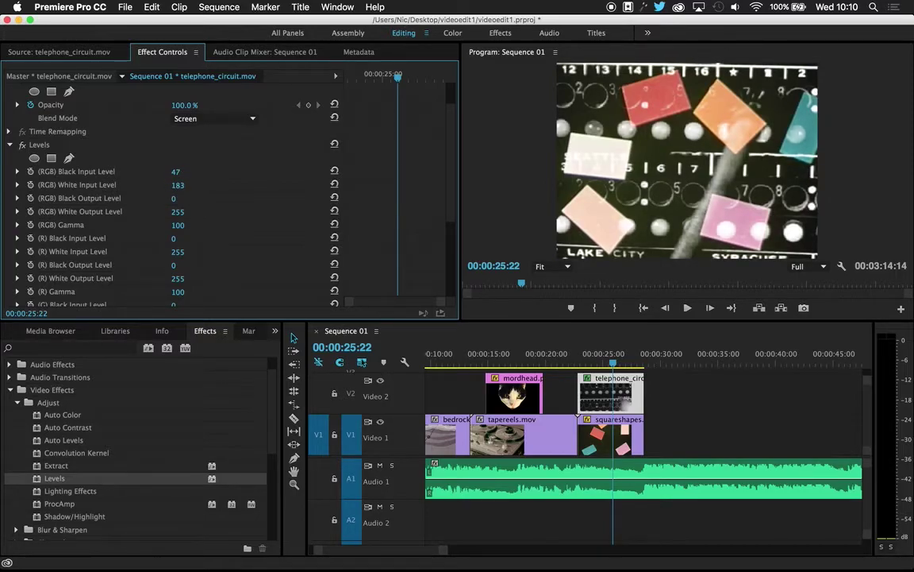
pyautogui.moveTo(613, 363)
pyautogui.mouseDown()
pyautogui.moveTo(573, 366)
pyautogui.moveTo(623, 363)
pyautogui.mouseUp()
# Play the Levels-adjusted telephone_circuit clip, then return to the videoedit1 project clip list
pyautogui.press('space')
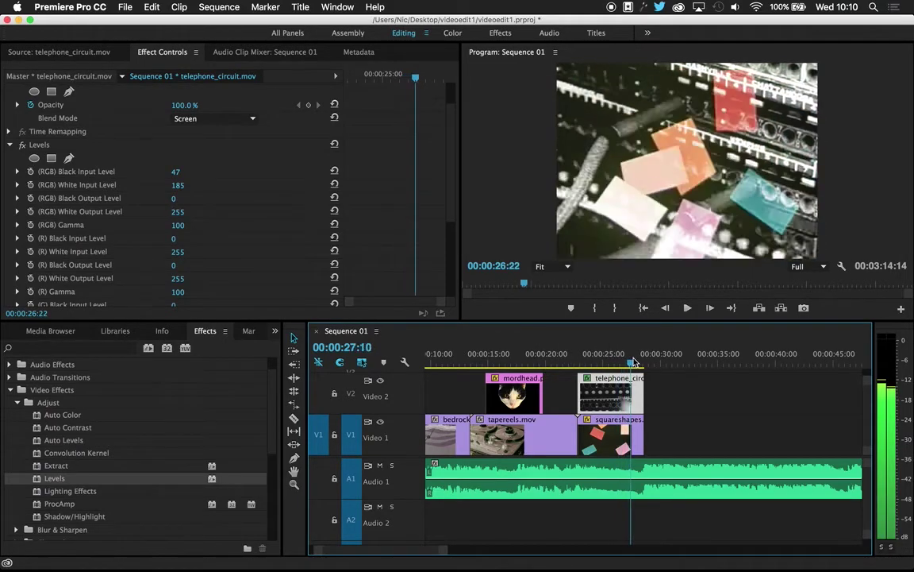
pyautogui.press('space')
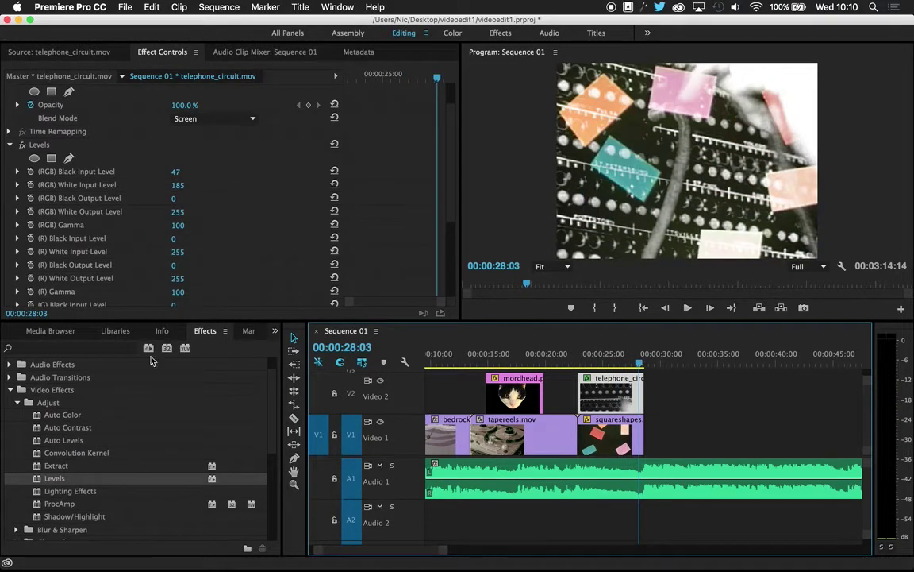
pyautogui.moveTo(643, 364); pyautogui.dragTo(644, 365)
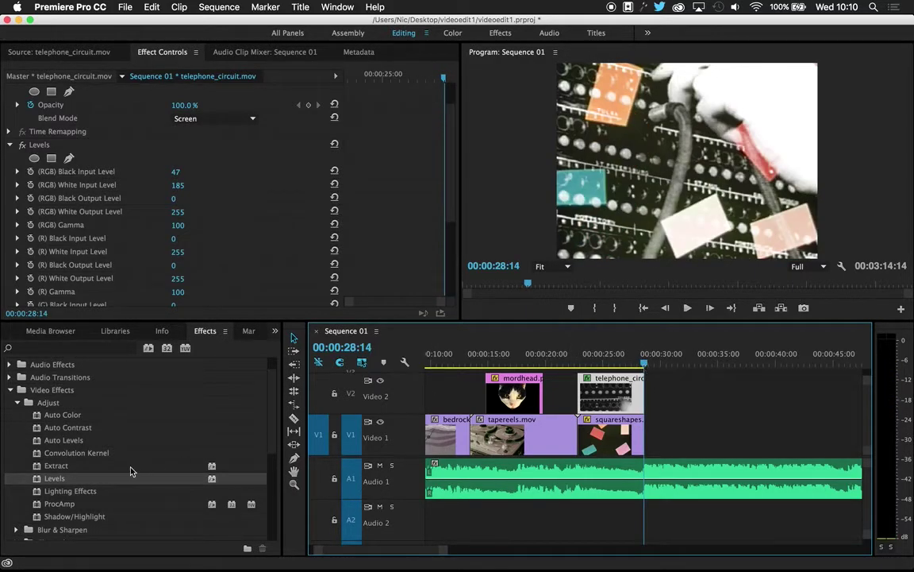
pyautogui.scroll(-10, 102, 472)
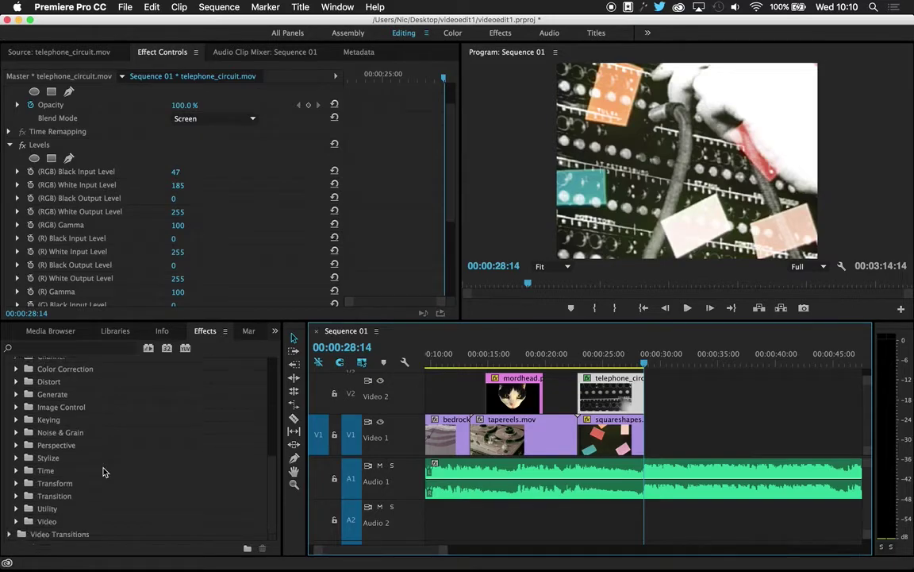
pyautogui.scroll(1, 103, 473)
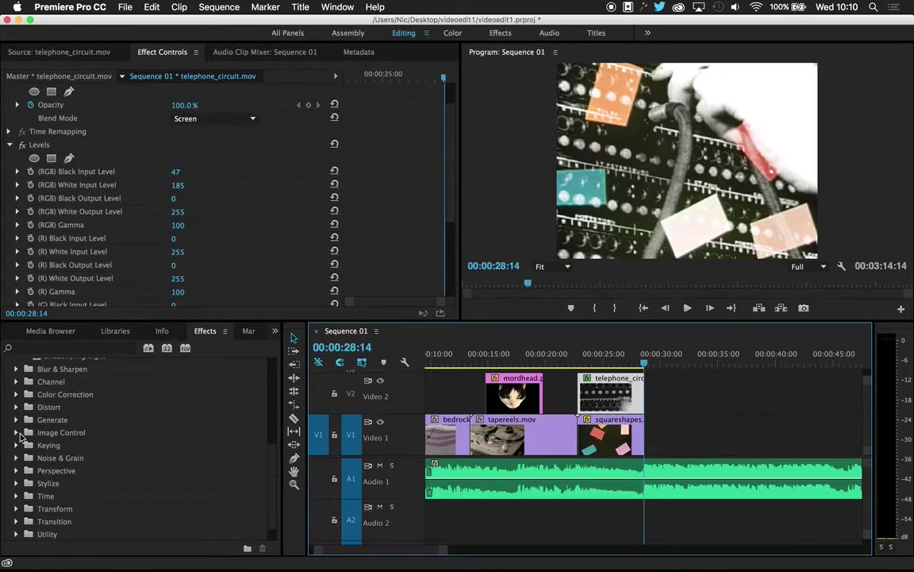
pyautogui.hotkey('shift', '8')
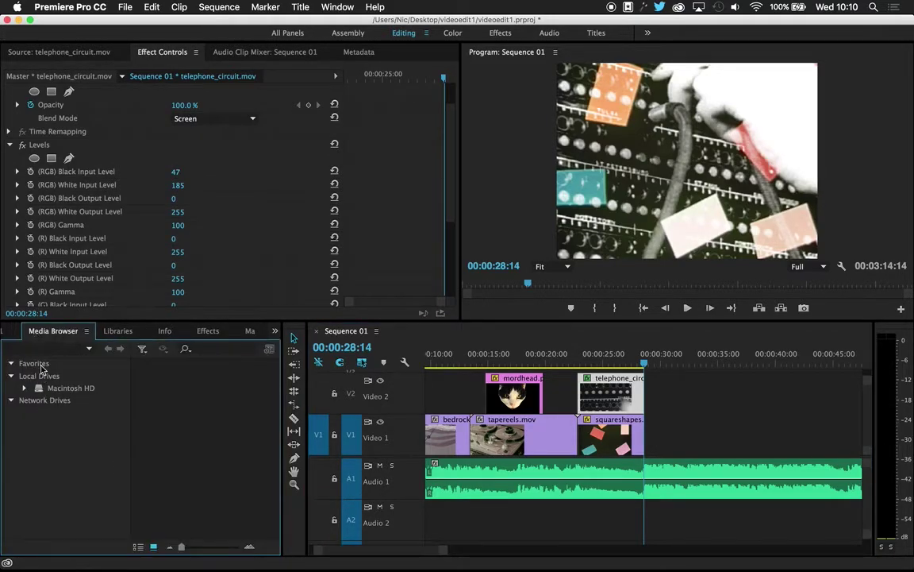
pyautogui.click(13, 334)
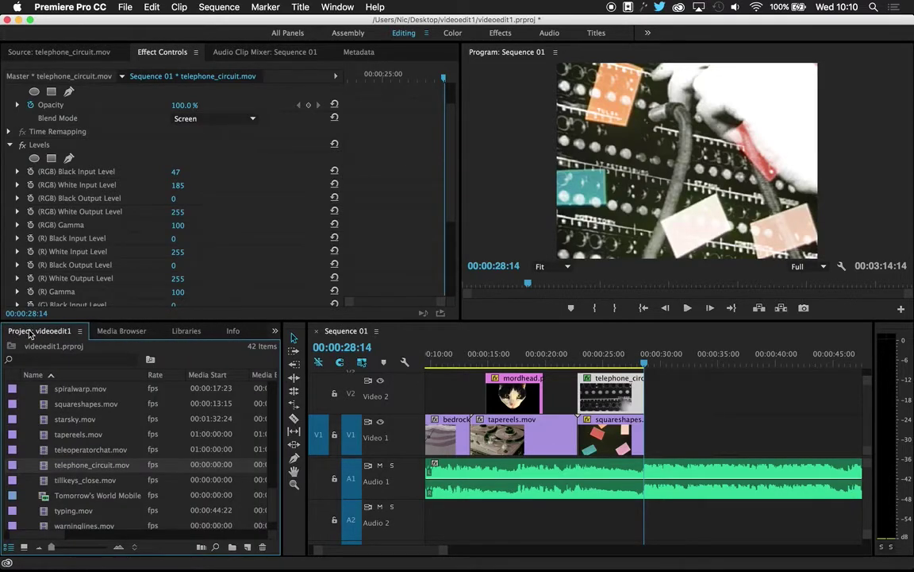
# Preview starsky.mov and drop it on Video 1 after squareshapes.mov, around 00:00:28:15
pyautogui.doubleClick(45, 421)
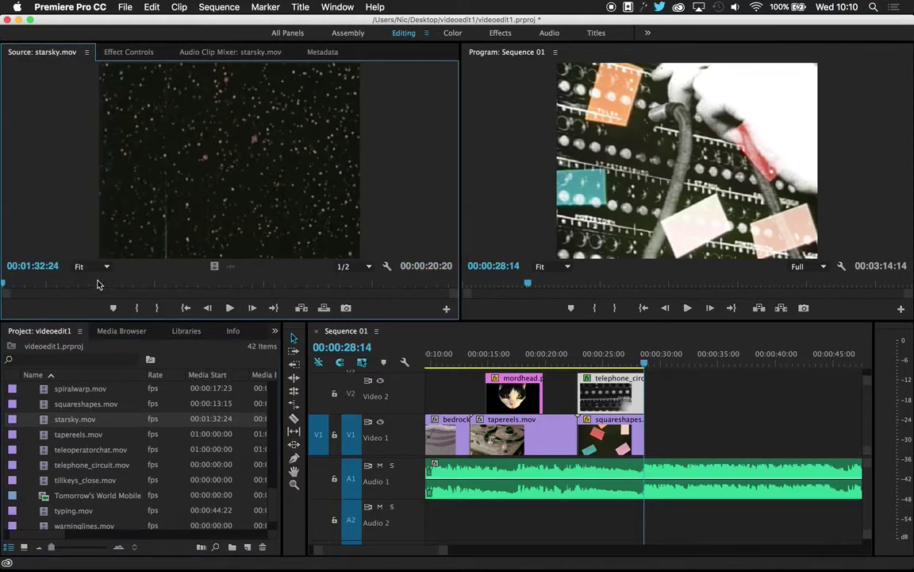
pyautogui.moveTo(48, 288); pyautogui.dragTo(299, 284)
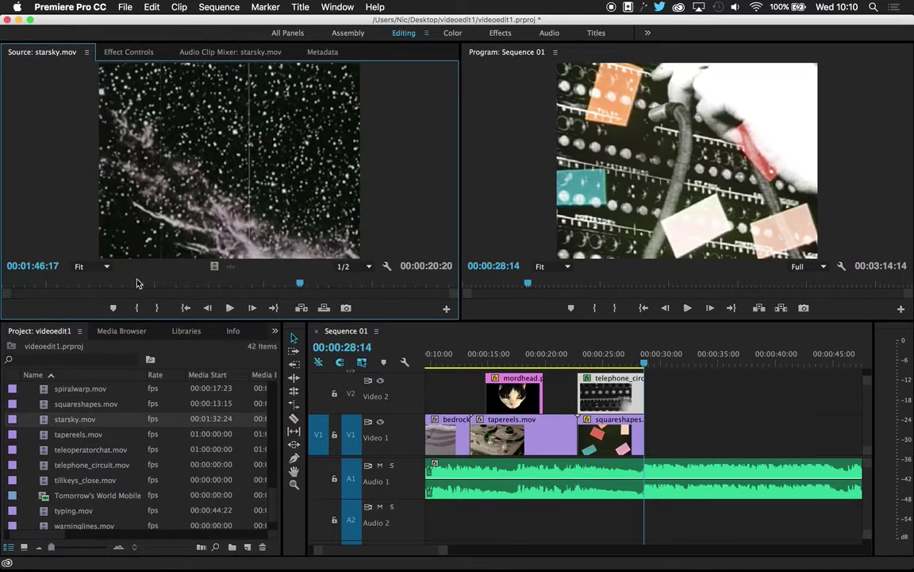
pyautogui.moveTo(215, 264); pyautogui.dragTo(649, 439)
pyautogui.moveTo(647, 370)
pyautogui.mouseDown()
pyautogui.moveTo(725, 364)
pyautogui.moveTo(647, 363)
pyautogui.moveTo(661, 362)
pyautogui.mouseUp()
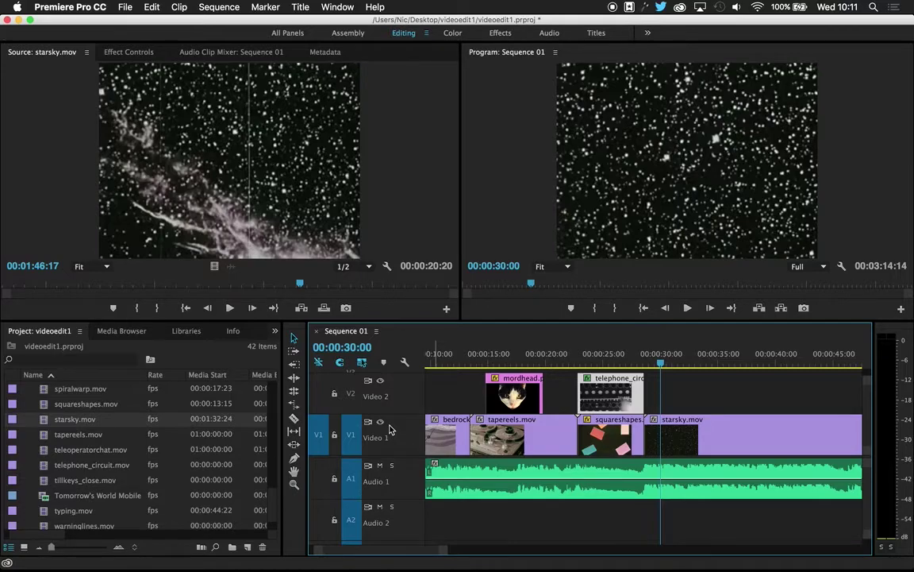
pyautogui.scroll(-2, 30, 412)
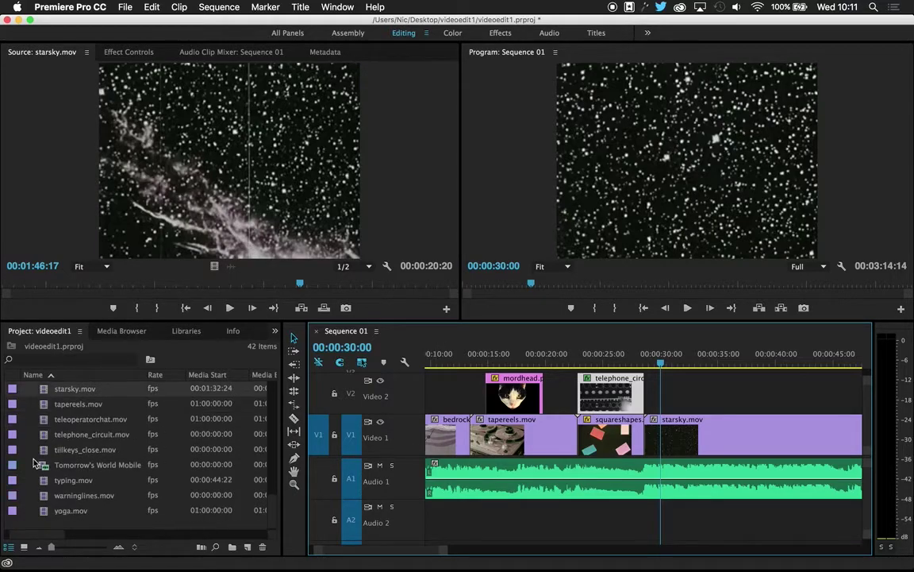
# Show project clips as thumbnails and open eddy wally wow.mp4 in the Source monitor
pyautogui.click(24, 548)
pyautogui.scroll(-2, 52, 470)
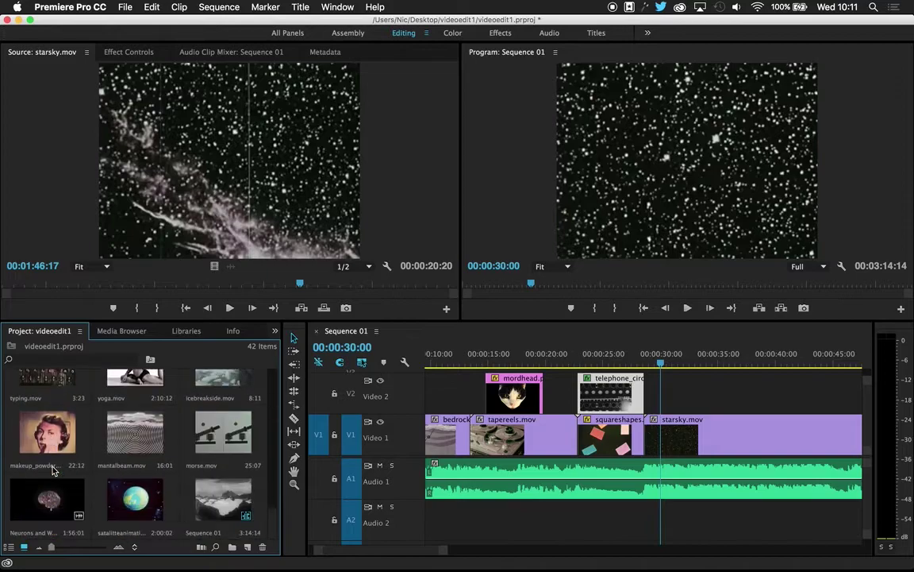
pyautogui.scroll(-5, 53, 470)
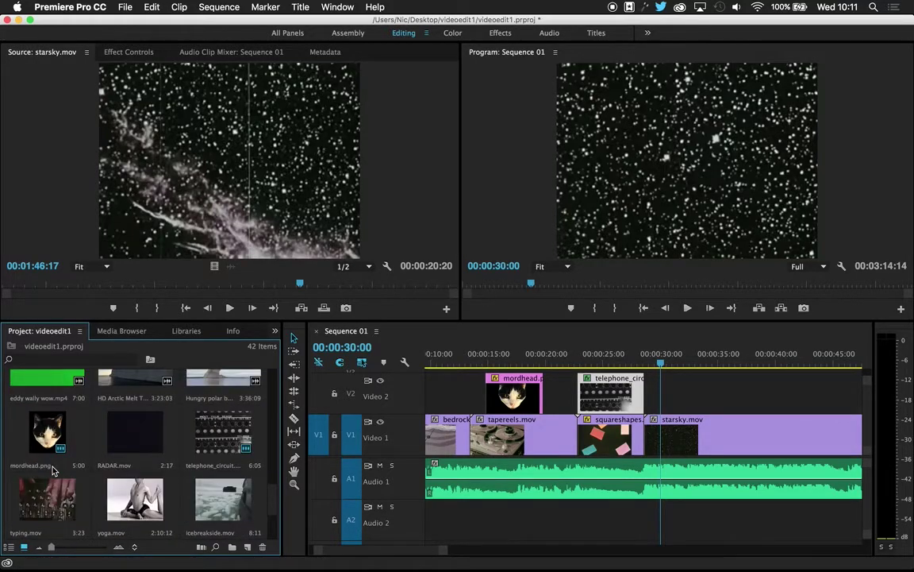
pyautogui.click(40, 454)
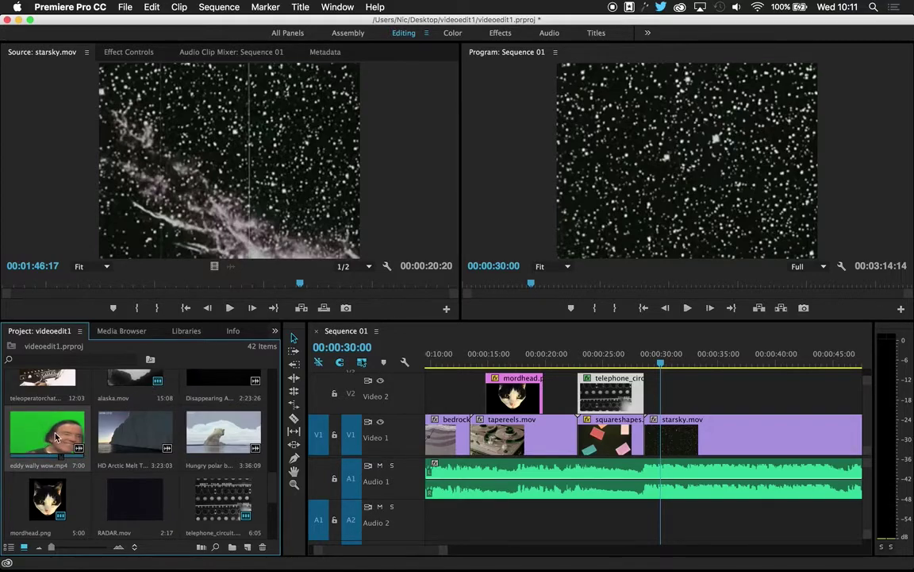
pyautogui.doubleClick(34, 459)
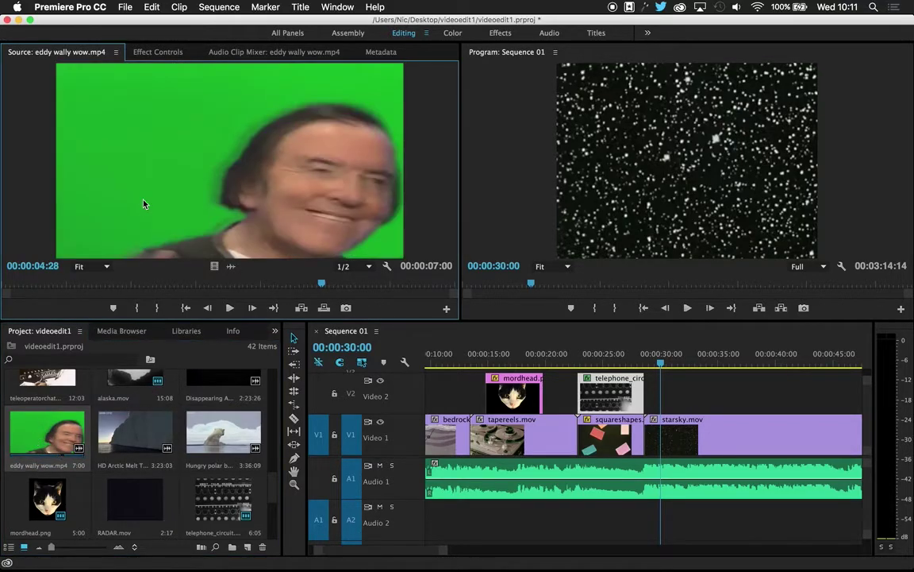
# Mark In and Out on the green-screen clip and place it on Video 2 at 00:00:30:00
pyautogui.moveTo(303, 274); pyautogui.dragTo(379, 268)
pyautogui.press('i')
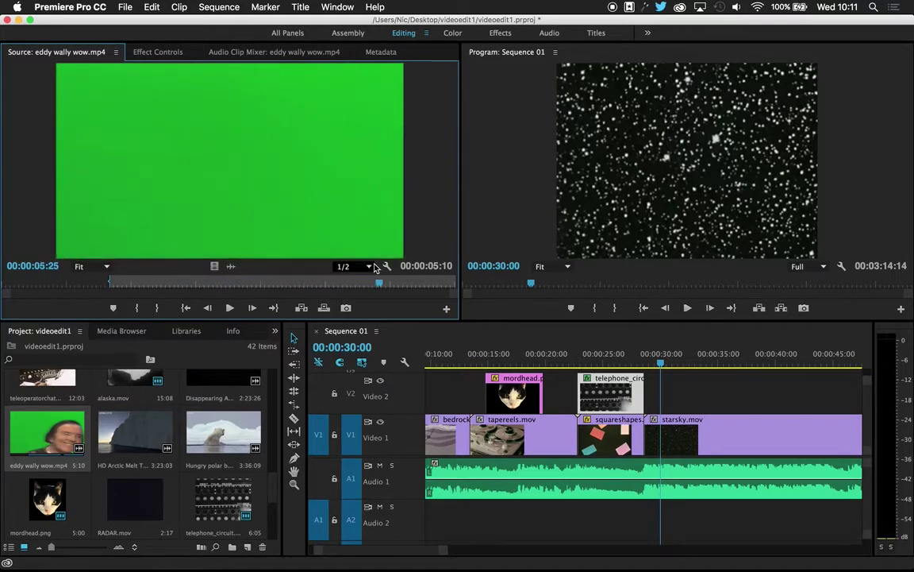
pyautogui.press('o')
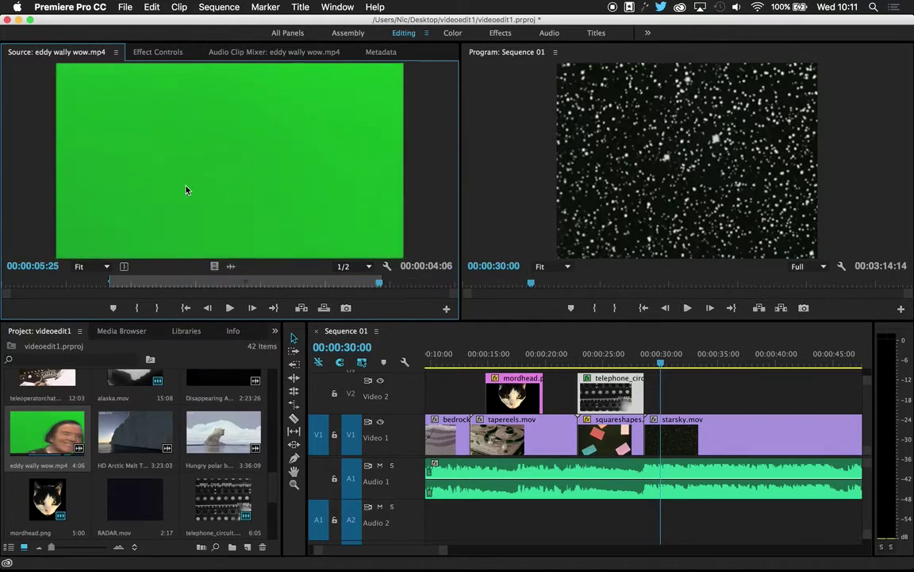
pyautogui.moveTo(177, 174); pyautogui.dragTo(688, 364)
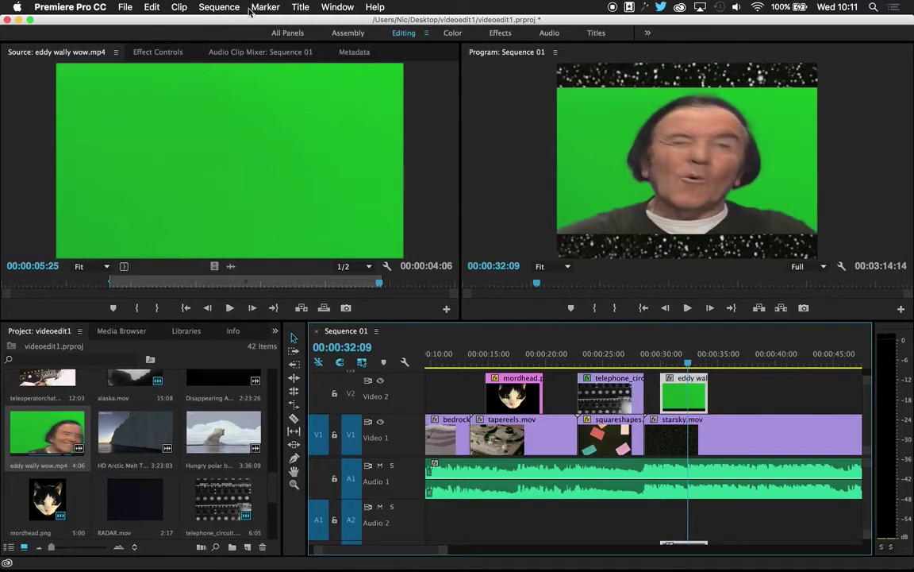
pyautogui.click(167, 54)
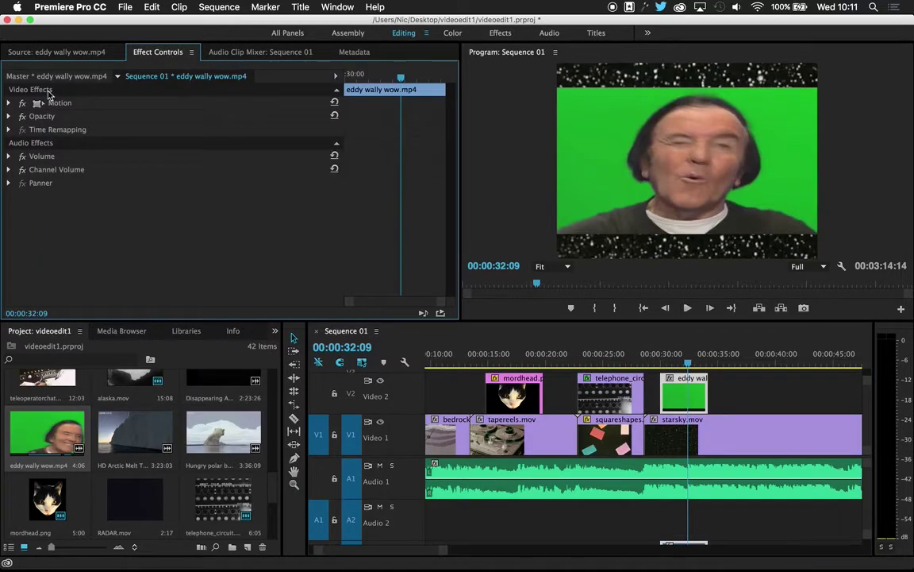
# Set the eddy wally clip's Motion Scale to 119 and Position to 320, 267
pyautogui.click(10, 103)
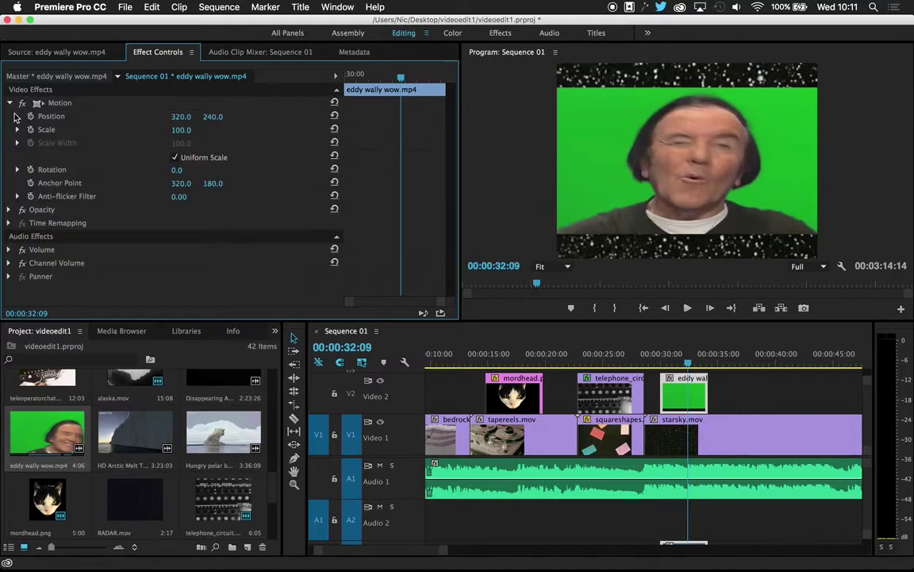
pyautogui.moveTo(181, 129); pyautogui.dragTo(197, 130)
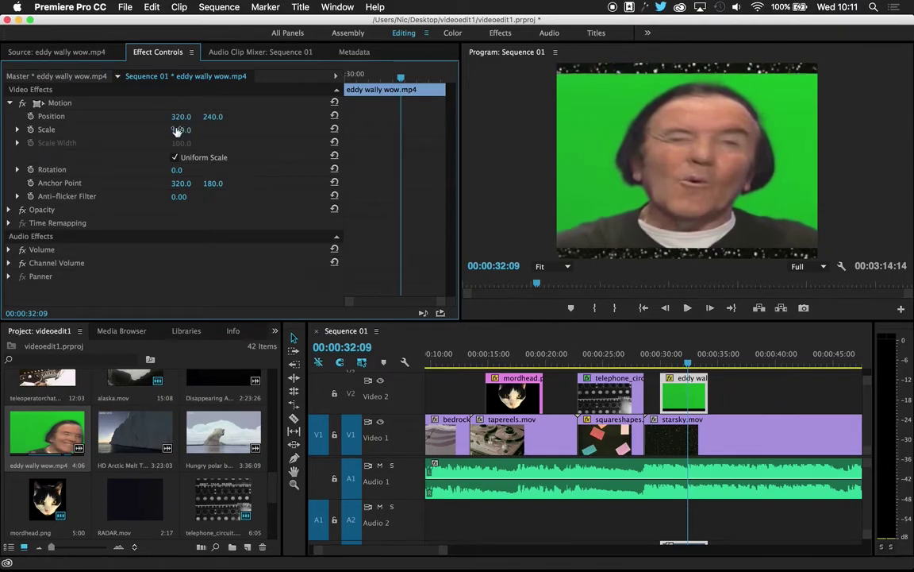
pyautogui.moveTo(212, 116); pyautogui.dragTo(234, 115)
pyautogui.moveTo(688, 368)
pyautogui.mouseDown()
pyautogui.moveTo(665, 368)
pyautogui.moveTo(684, 368)
pyautogui.mouseUp()
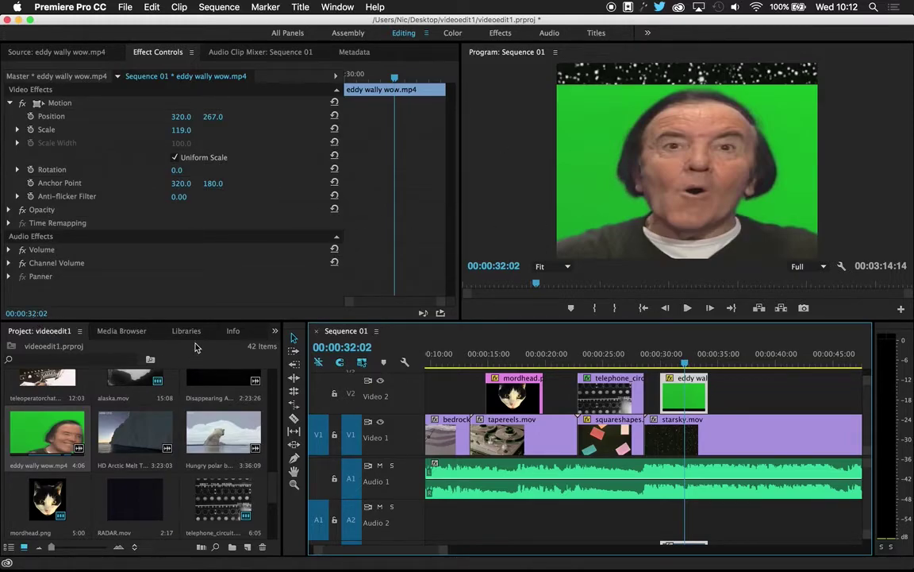
pyautogui.click(274, 330)
# Expand the Video Effects > Keying folder in the Effects panel and save the project
pyautogui.click(296, 413)
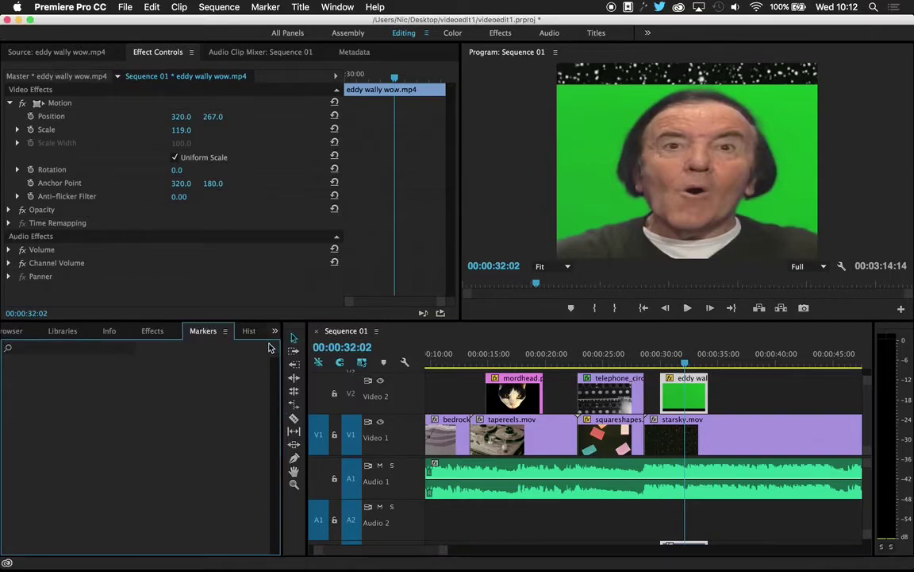
pyautogui.click(153, 330)
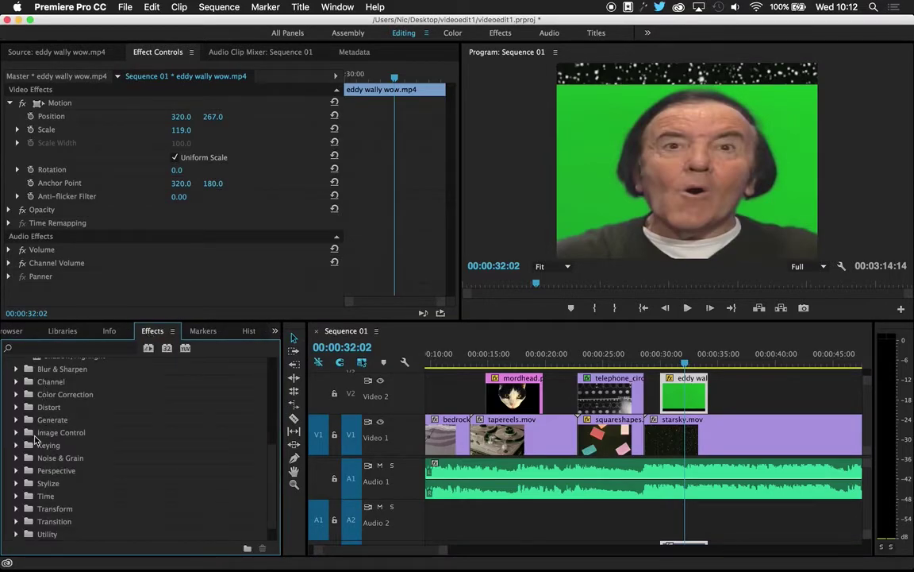
pyautogui.scroll(2, 35, 450)
pyautogui.scroll(-3, 35, 449)
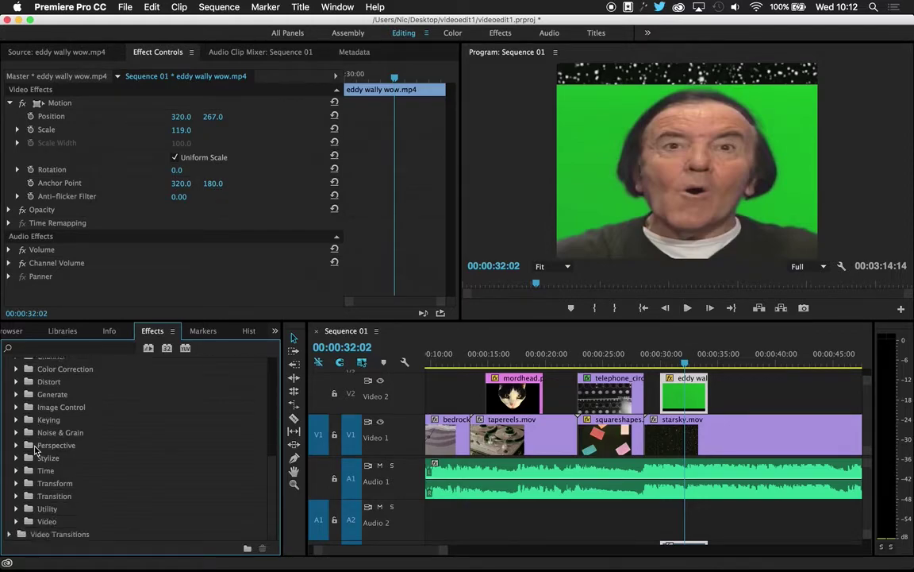
pyautogui.scroll(5, 35, 450)
pyautogui.click(16, 382)
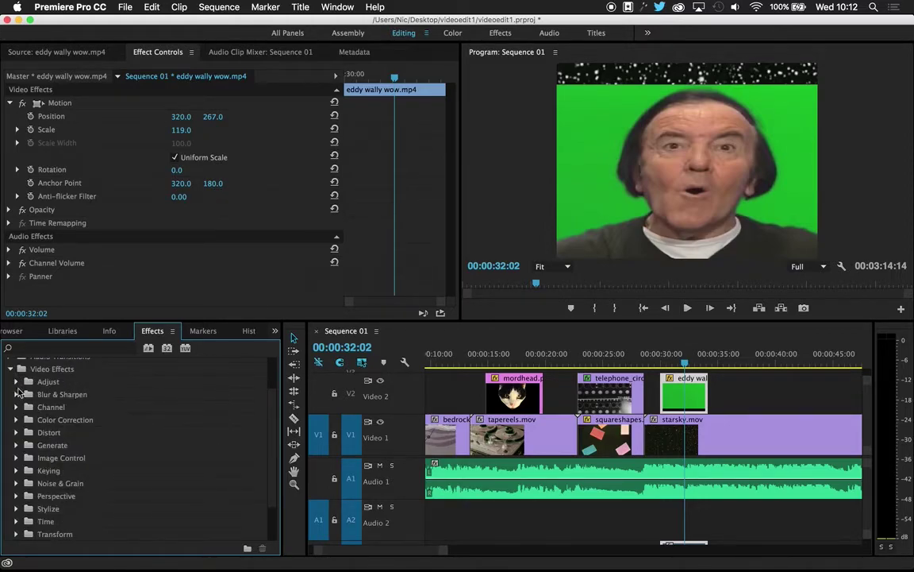
pyautogui.click(18, 470)
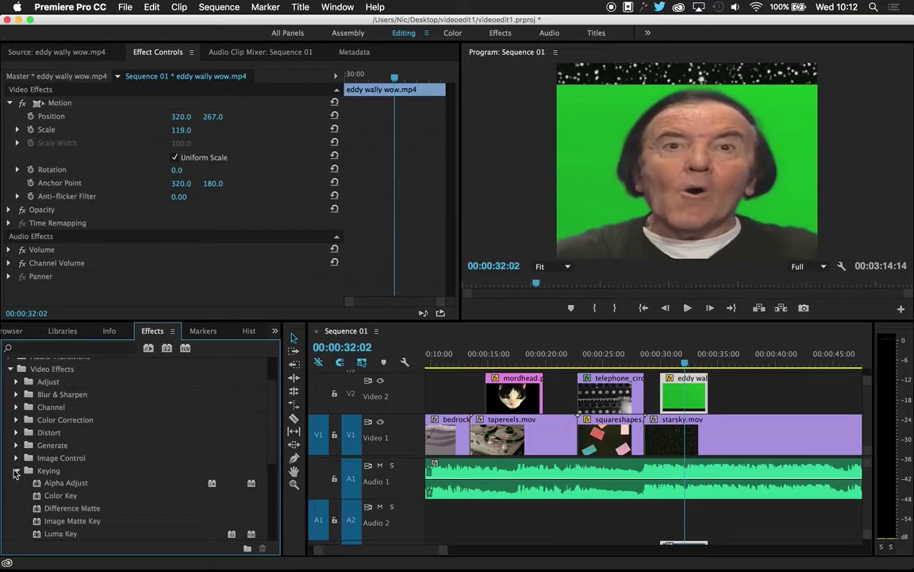
pyautogui.press('super+s')
# Drag the Color Key effect onto the eddy wally wow.mp4 clip on Video 2
pyautogui.scroll(-3, 46, 474)
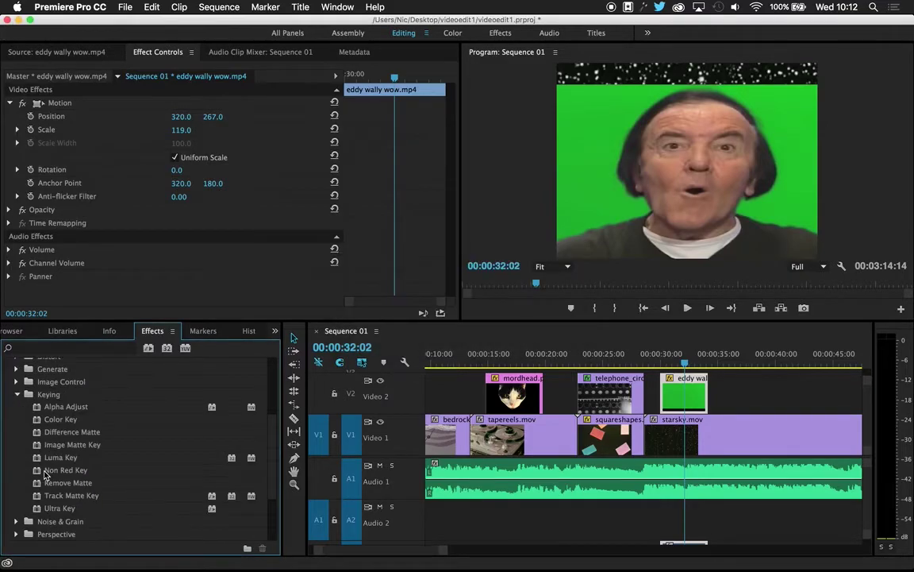
pyautogui.scroll(-2, 46, 474)
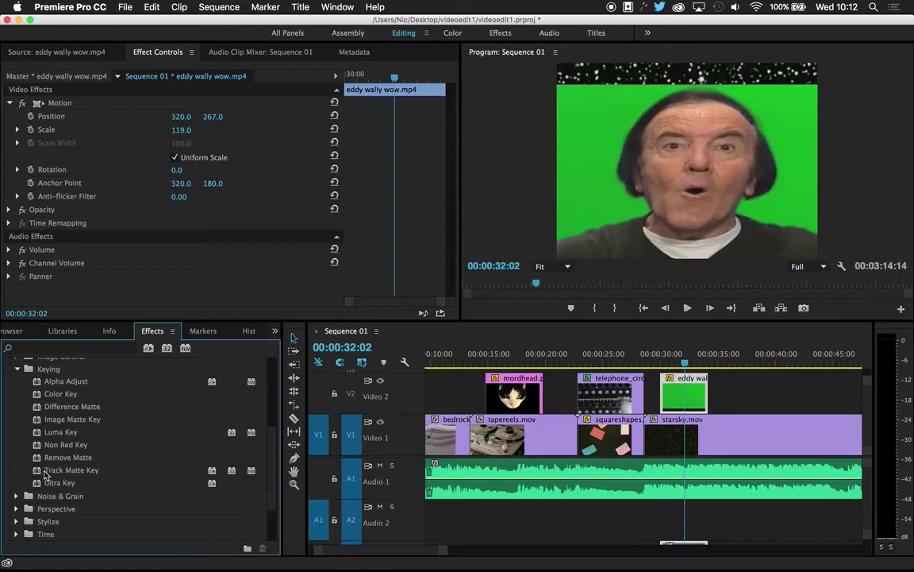
pyautogui.click(49, 394)
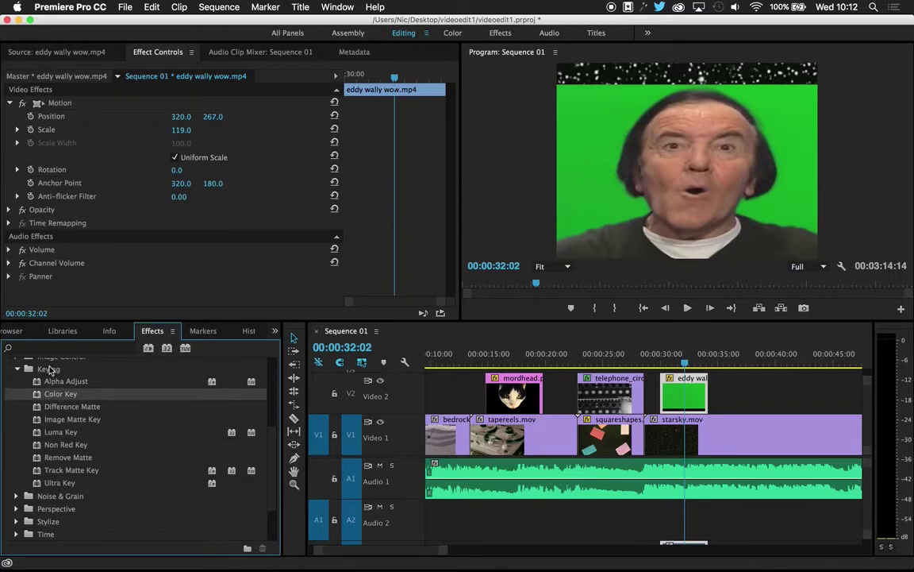
pyautogui.moveTo(36, 396); pyautogui.dragTo(63, 226)
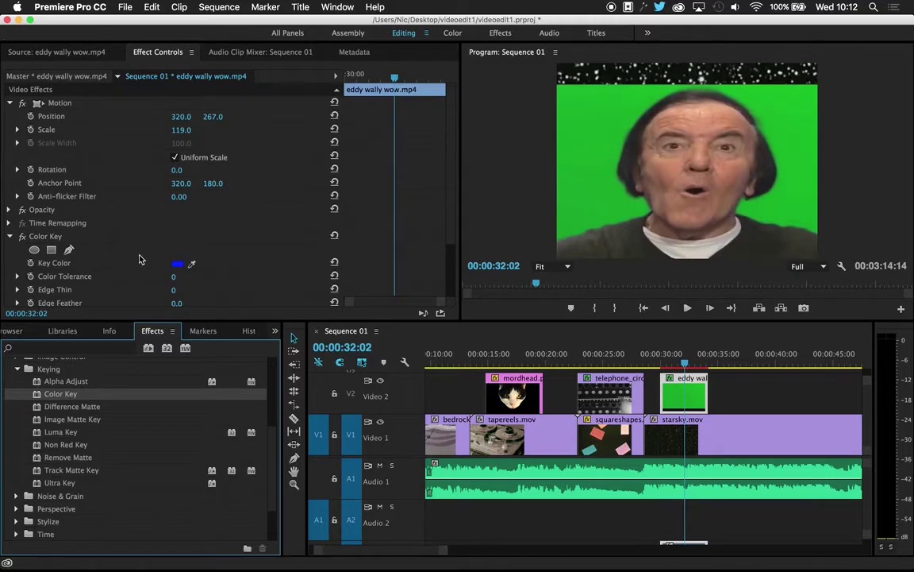
# Sample the green background as the Color Key's Key Color and confirm the swatch
pyautogui.scroll(-3, 139, 259)
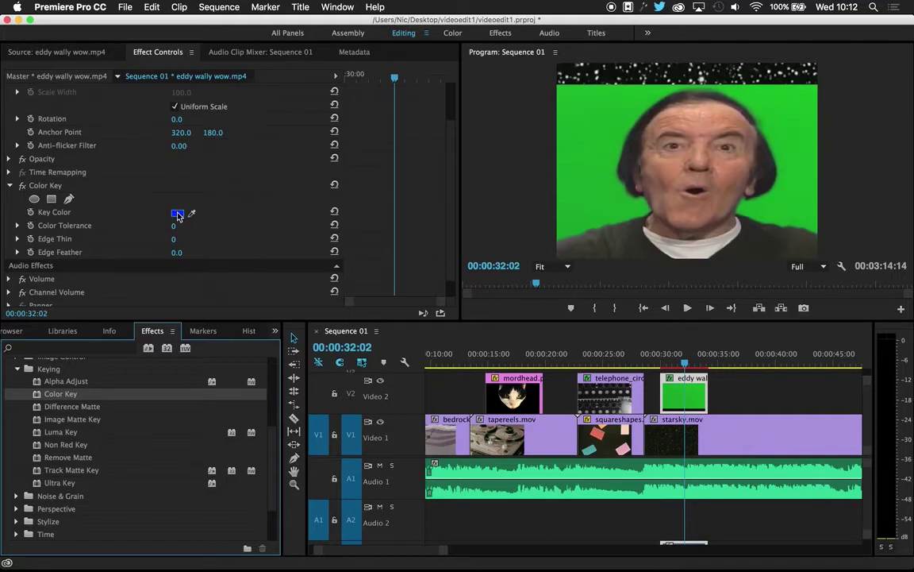
pyautogui.click(191, 213)
pyautogui.click(585, 193)
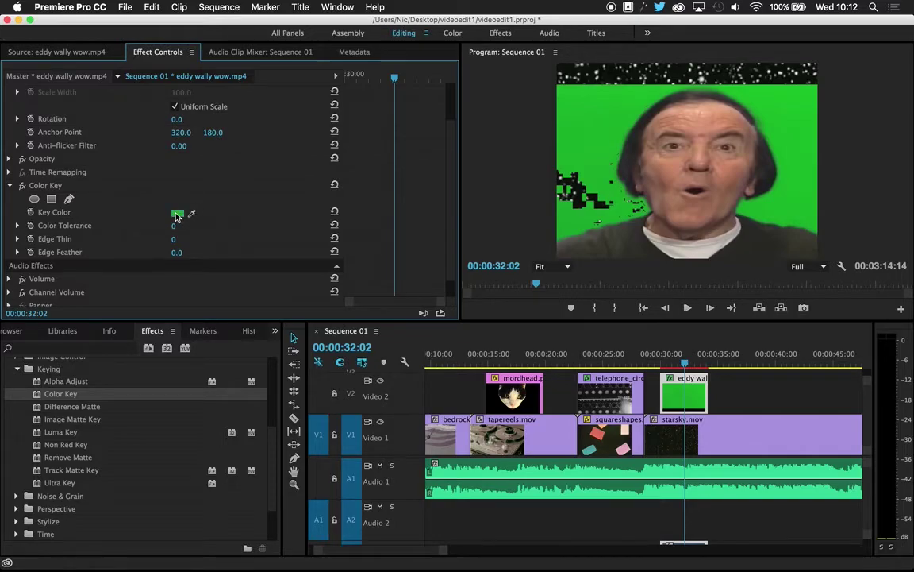
pyautogui.click(177, 214)
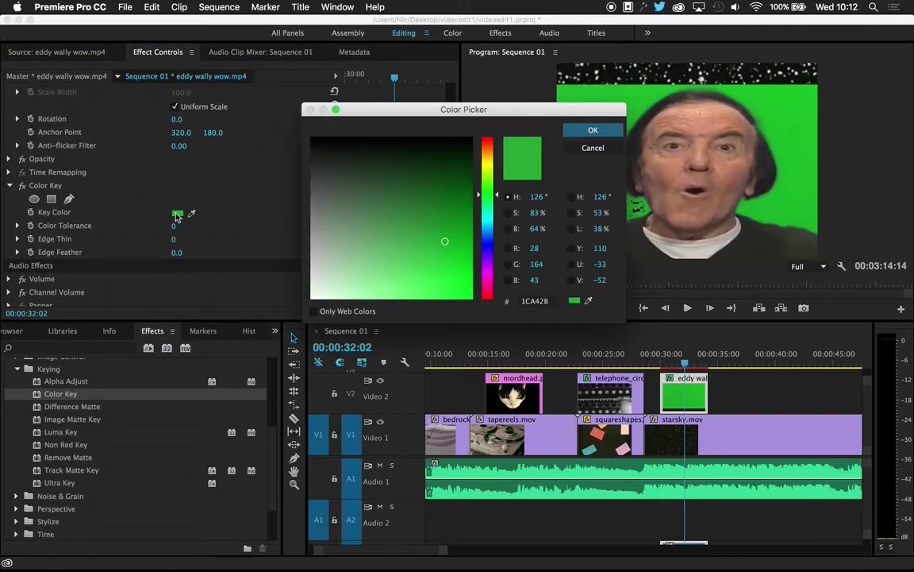
pyautogui.click(591, 127)
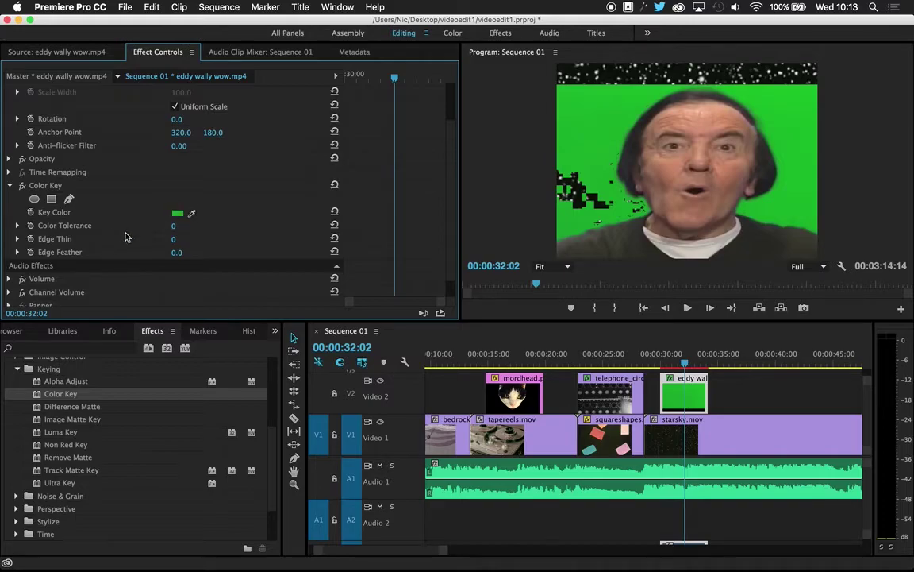
pyautogui.moveTo(175, 225)
pyautogui.mouseDown()
pyautogui.moveTo(194, 226)
pyautogui.moveTo(176, 225)
pyautogui.mouseUp()
# Set Color Tolerance 89, Edge Thin 4 and Edge Feather 4.2, then scrub to check the key
pyautogui.moveTo(173, 226)
pyautogui.mouseDown()
pyautogui.moveTo(195, 225)
pyautogui.moveTo(165, 227)
pyautogui.mouseUp()
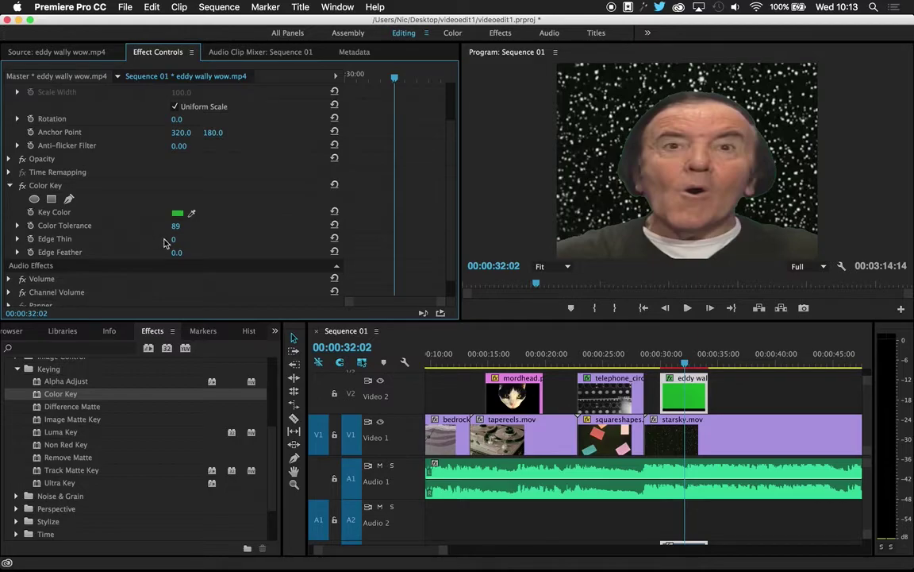
pyautogui.moveTo(173, 238); pyautogui.dragTo(177, 239)
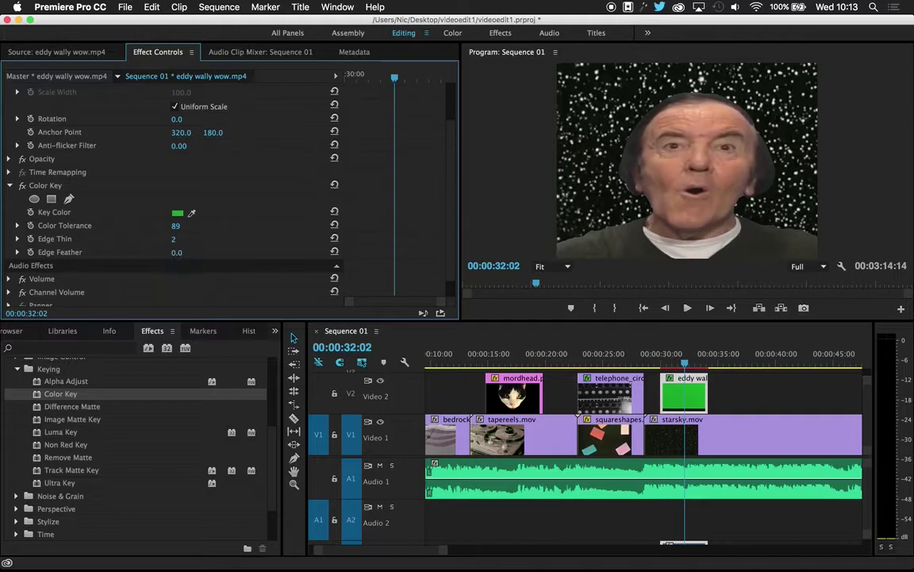
pyautogui.moveTo(177, 252); pyautogui.dragTo(178, 239)
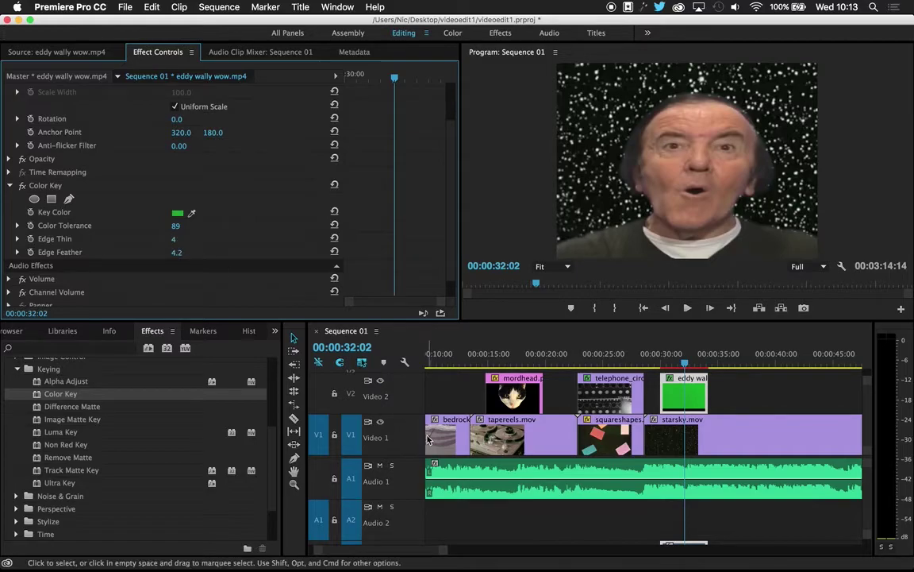
pyautogui.moveTo(681, 368); pyautogui.dragTo(638, 369)
pyautogui.press('space')
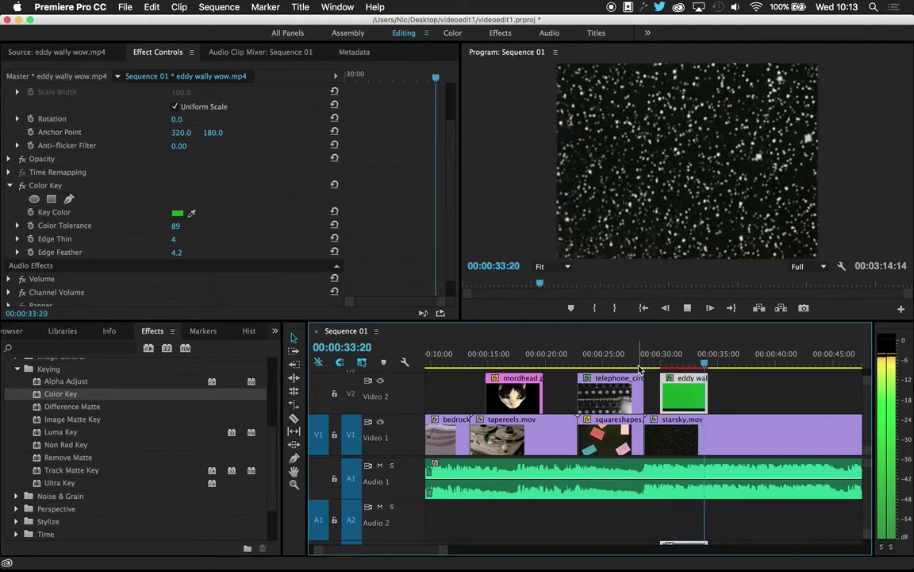
pyautogui.press('space')
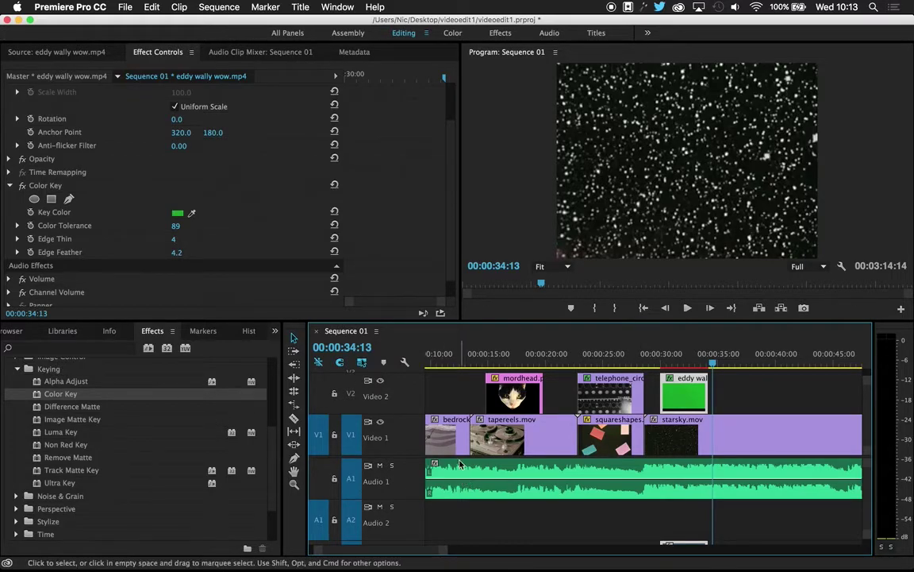
pyautogui.moveTo(495, 366); pyautogui.dragTo(449, 353)
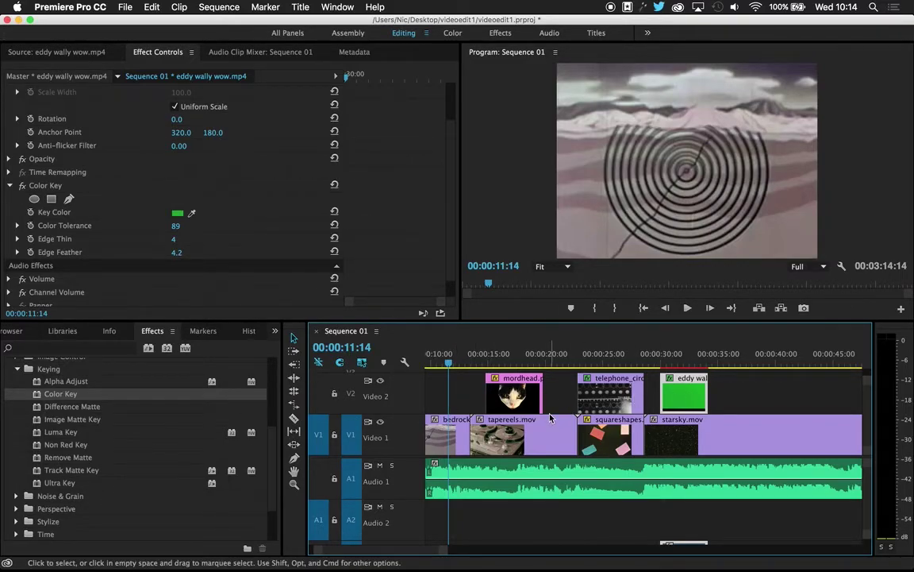
pyautogui.click(644, 361)
pyautogui.moveTo(647, 360); pyautogui.dragTo(759, 361)
pyautogui.scroll(-5, 720, 411)
pyautogui.scroll(8, 720, 410)
pyautogui.moveTo(672, 361); pyautogui.dragTo(477, 364)
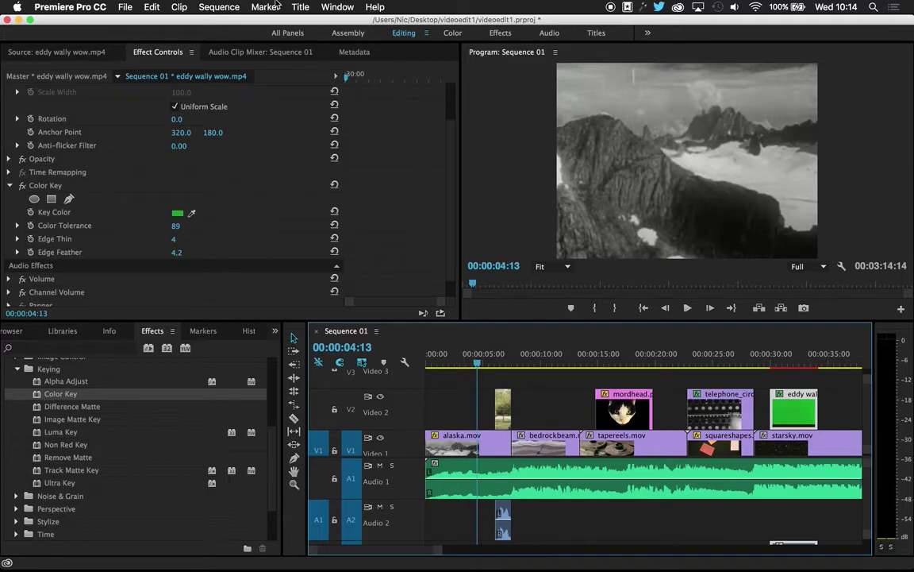
pyautogui.click(123, 8)
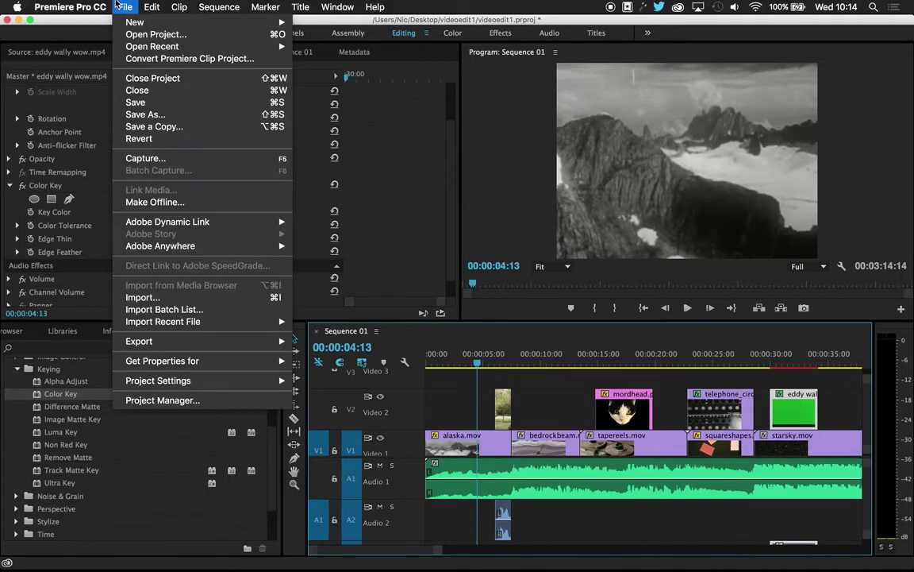
# Save the project as videoedit1.prproj in Desktop > videoedit1, replacing the existing file
pyautogui.click(135, 114)
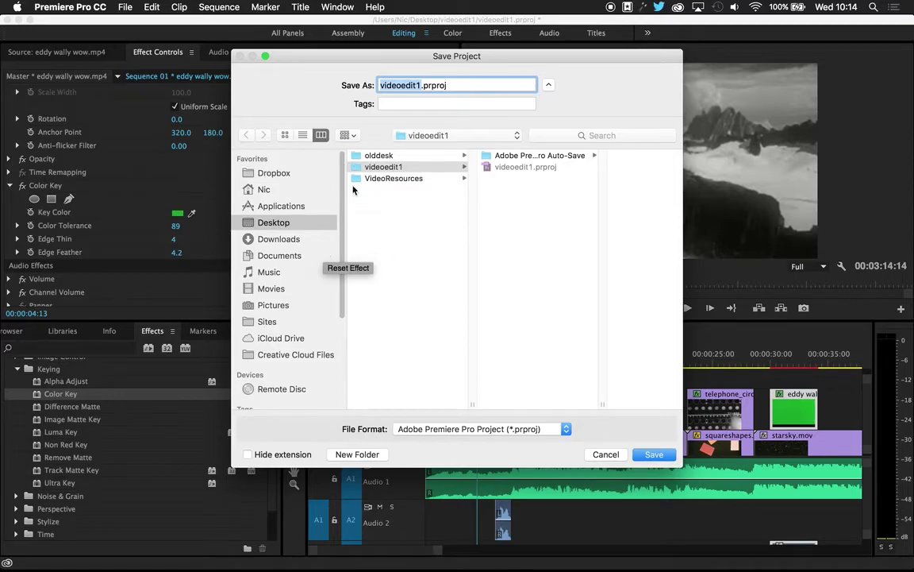
pyautogui.click(280, 223)
pyautogui.click(384, 167)
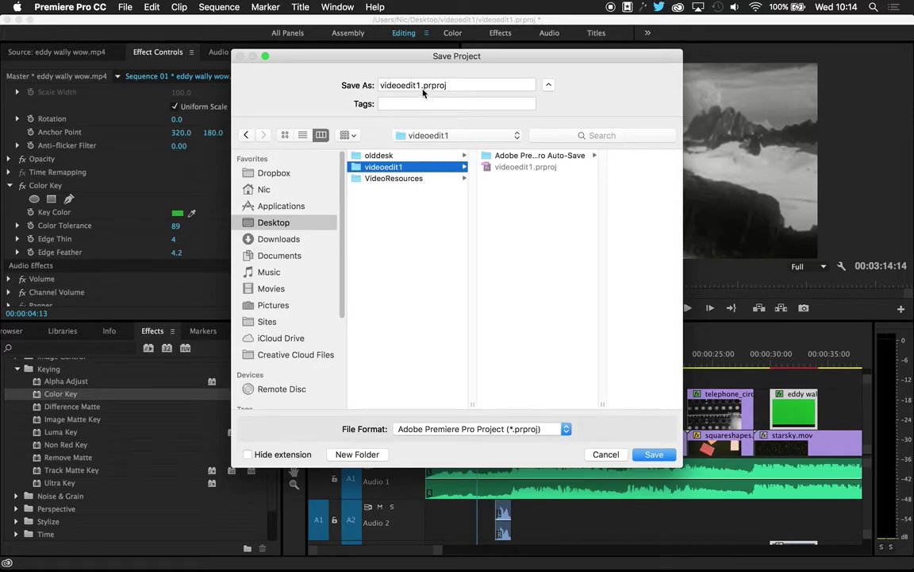
pyautogui.click(248, 455)
pyautogui.click(248, 454)
pyautogui.doubleClick(424, 89)
pyautogui.click(458, 86)
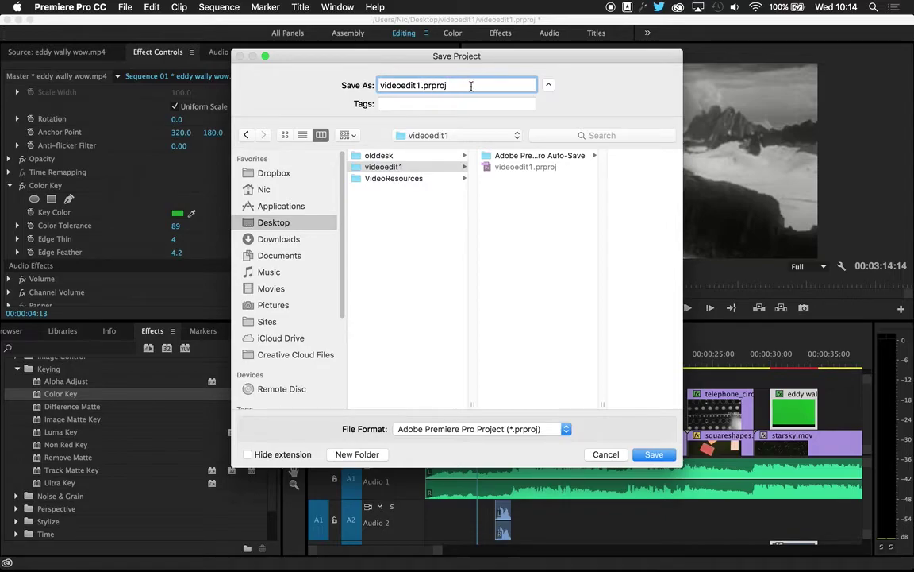
pyautogui.click(653, 454)
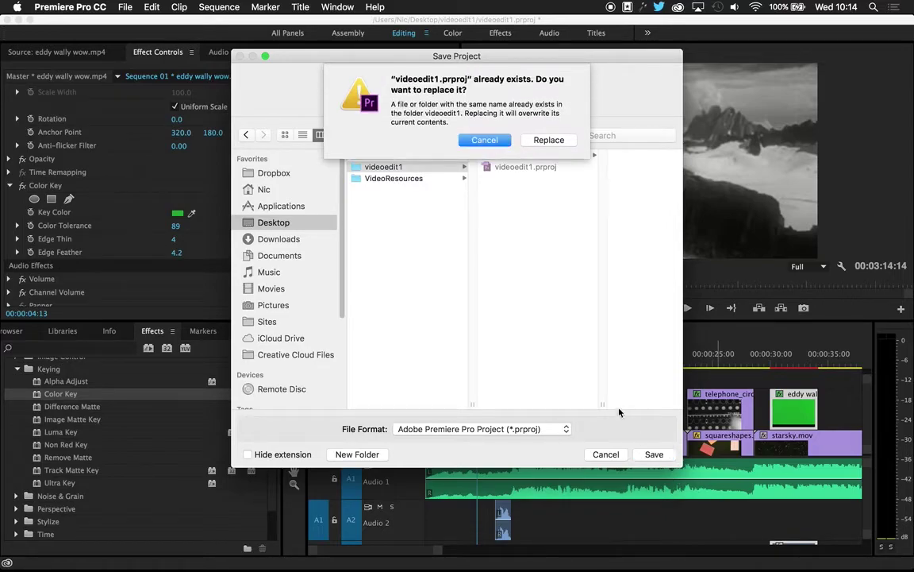
pyautogui.click(559, 139)
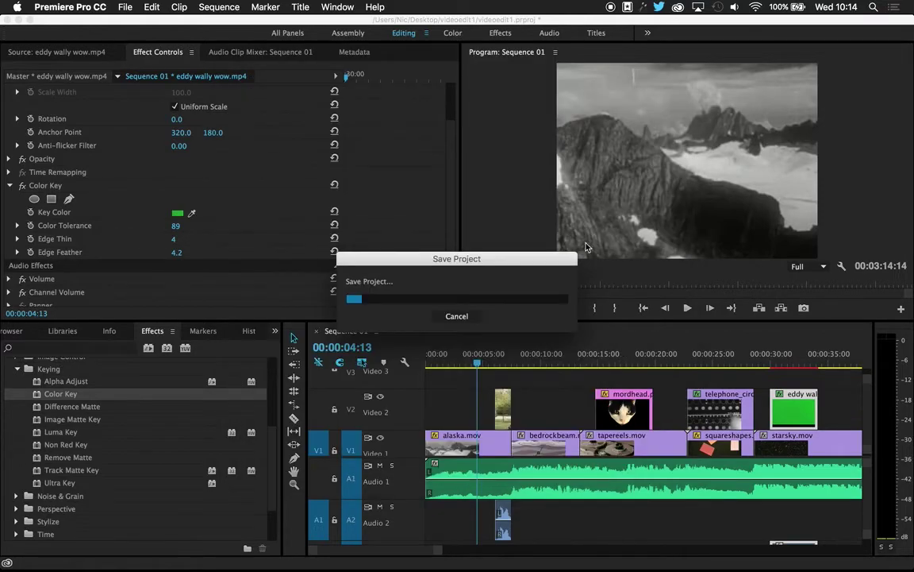
pyautogui.click(128, 9)
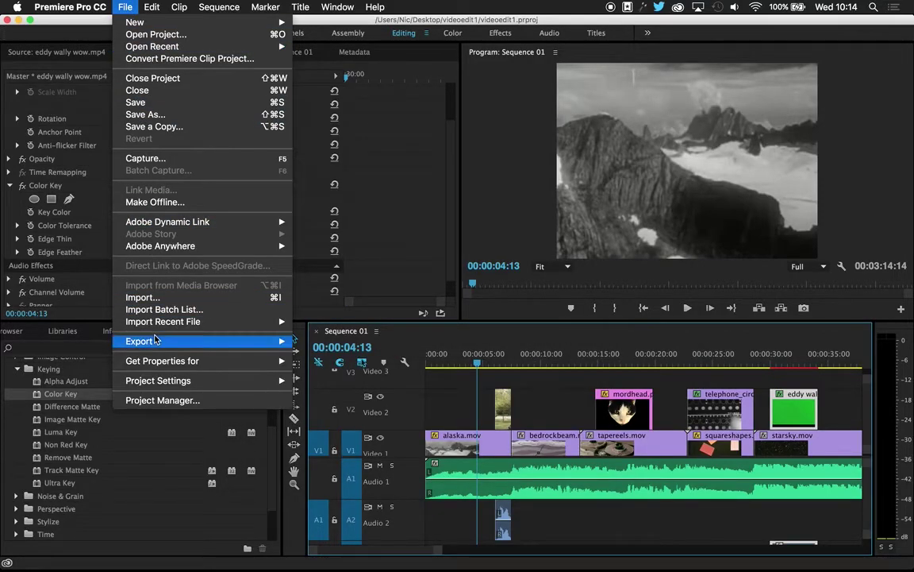
# Open Export Settings for Sequence 01, scrub its preview, and drag the dialog back to the screen top
pyautogui.moveTo(157, 341)
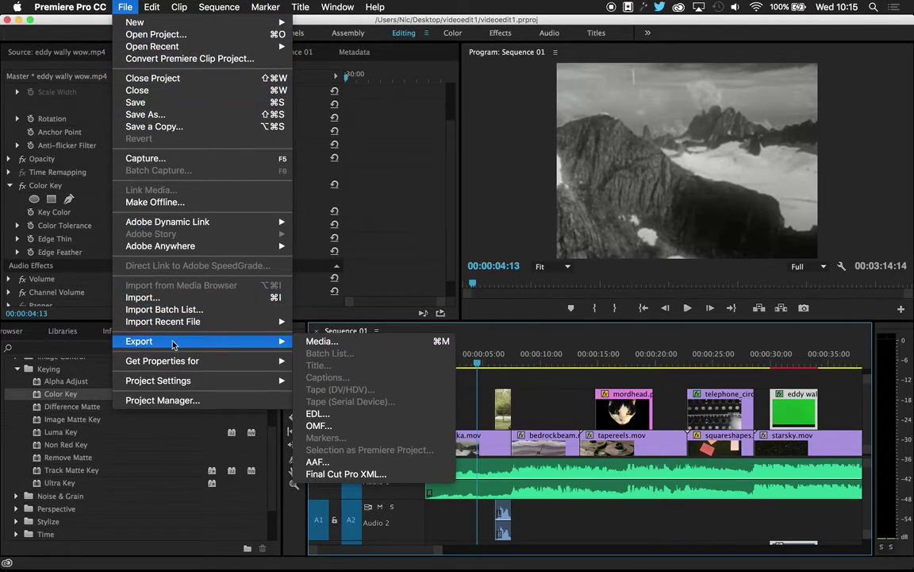
pyautogui.click(310, 347)
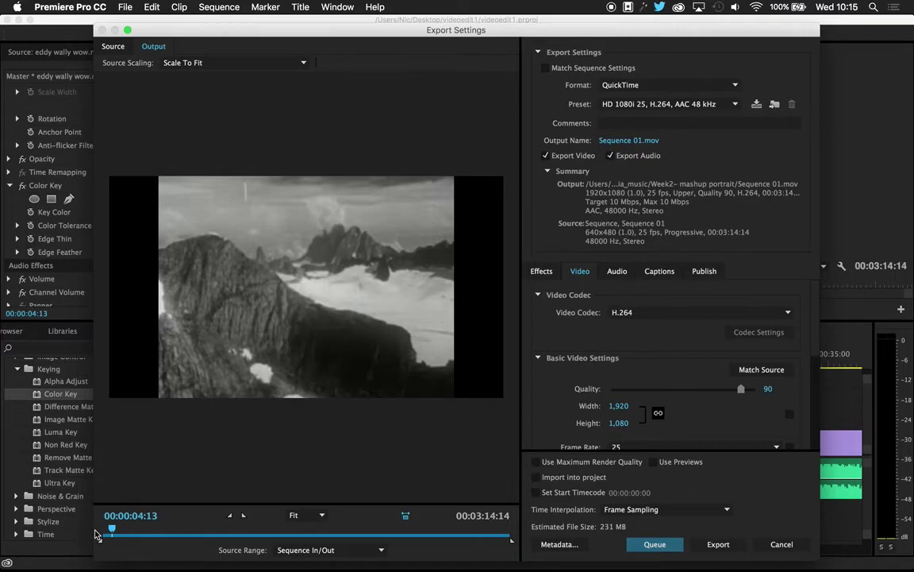
pyautogui.moveTo(112, 529)
pyautogui.mouseDown()
pyautogui.moveTo(231, 534)
pyautogui.moveTo(104, 532)
pyautogui.mouseUp()
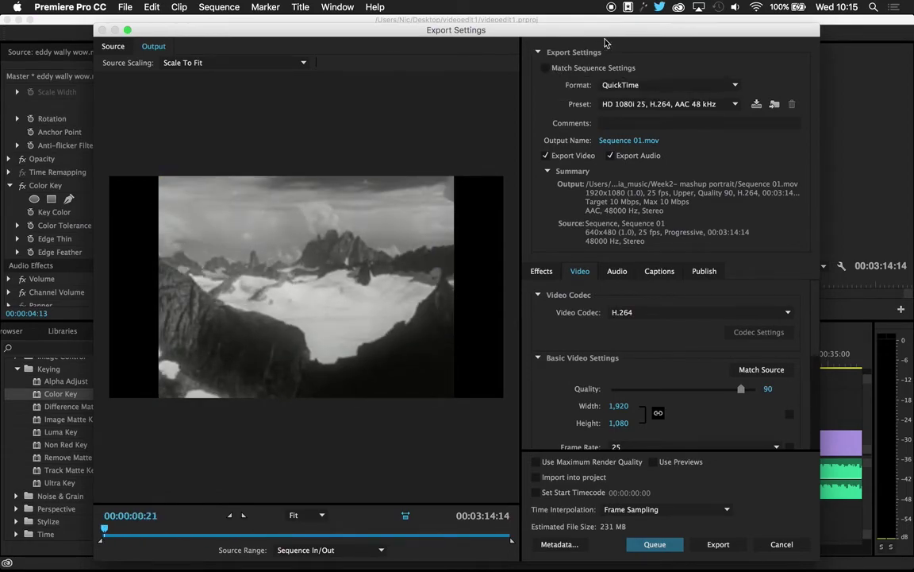
pyautogui.moveTo(162, 37); pyautogui.dragTo(339, 463)
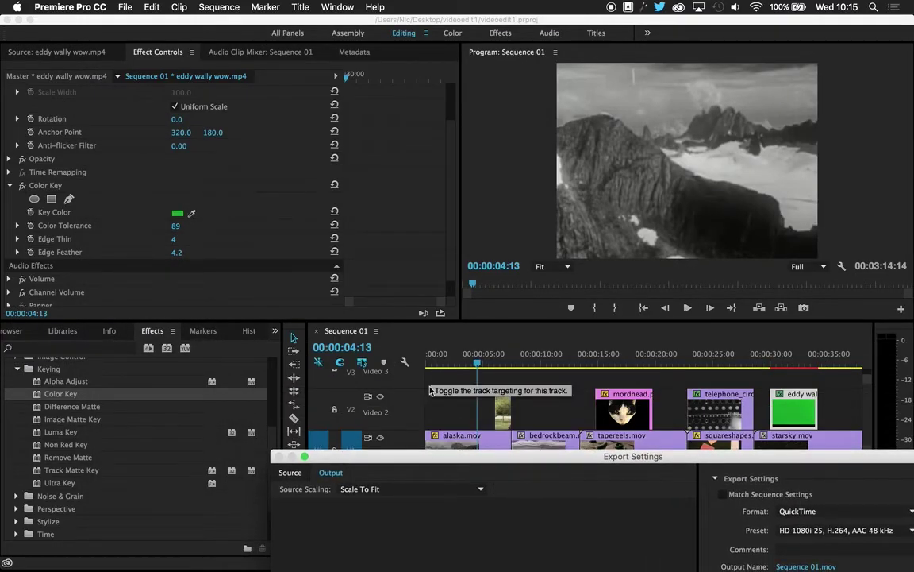
pyautogui.moveTo(433, 456); pyautogui.dragTo(221, 12)
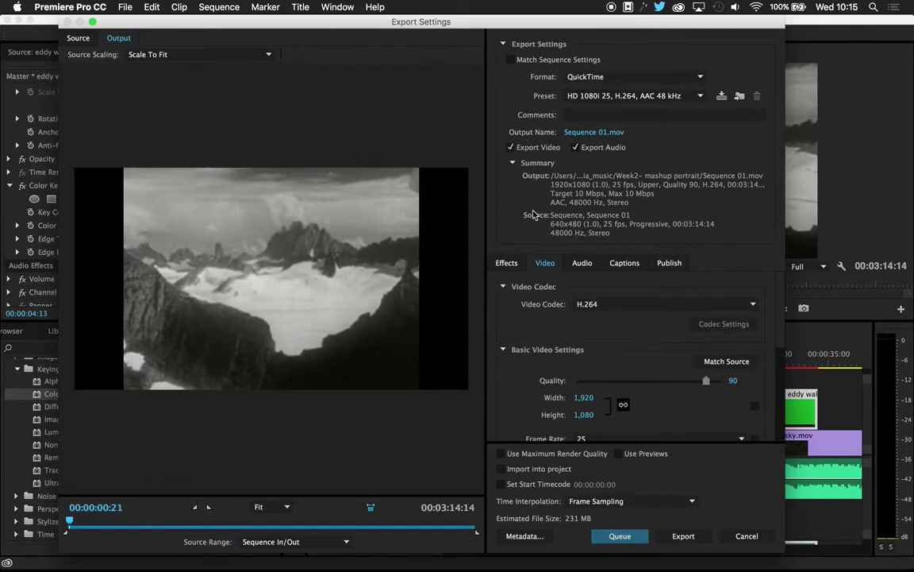
# Toggle Match Sequence Settings and compare the Preset and Format lists, keeping QuickTime
pyautogui.click(512, 60)
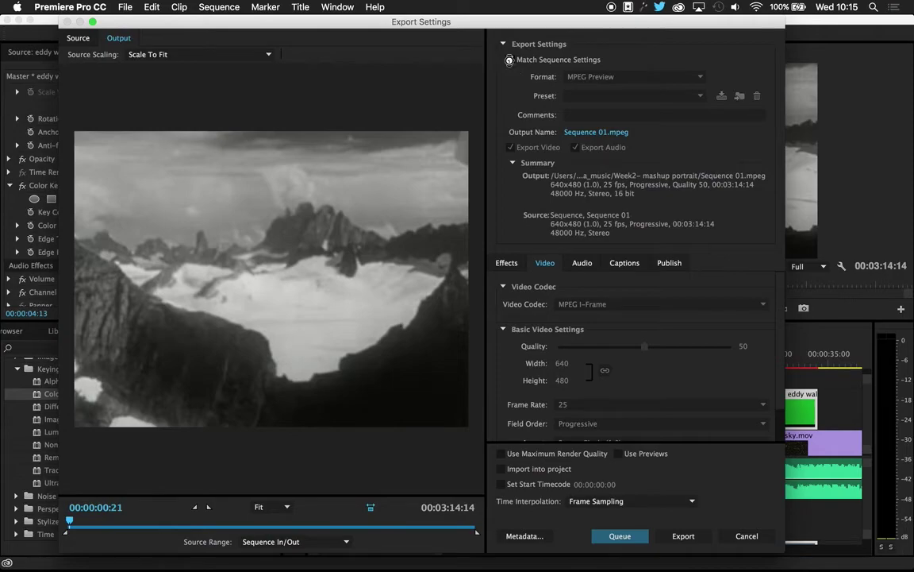
pyautogui.click(510, 60)
pyautogui.click(604, 100)
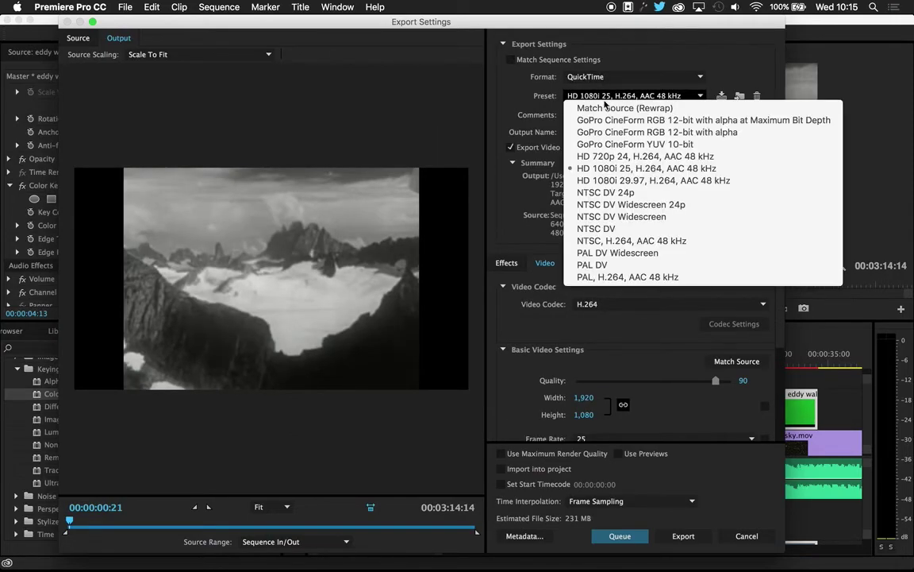
pyautogui.click(481, 92)
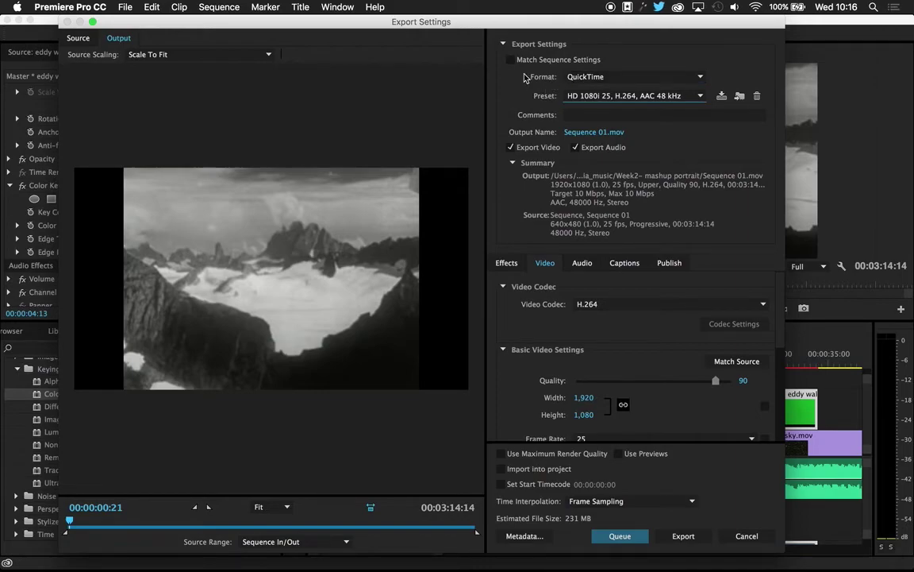
pyautogui.click(577, 79)
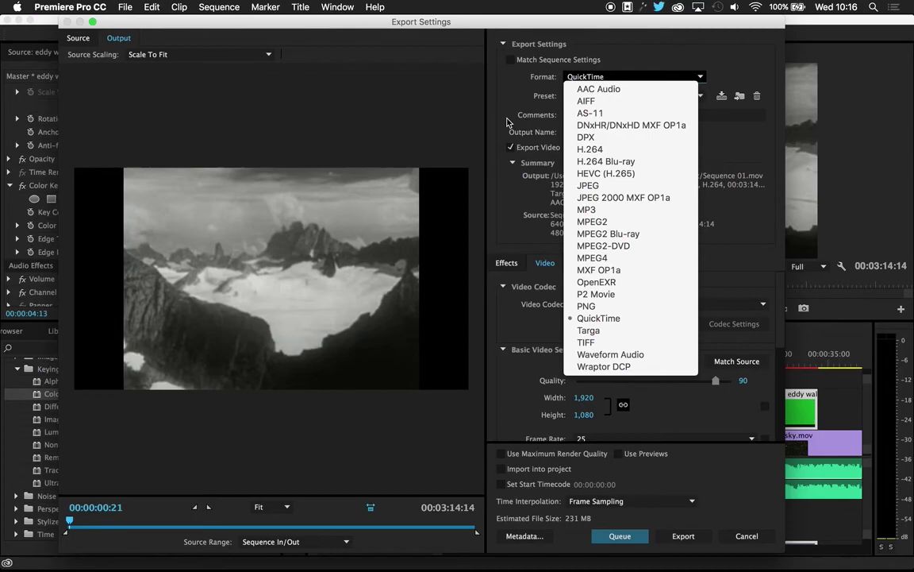
pyautogui.click(459, 111)
# Re-enable Match Sequence Settings for 640x480 MPEG Preview output and review the Audio, Video and Effects tabs
pyautogui.click(509, 62)
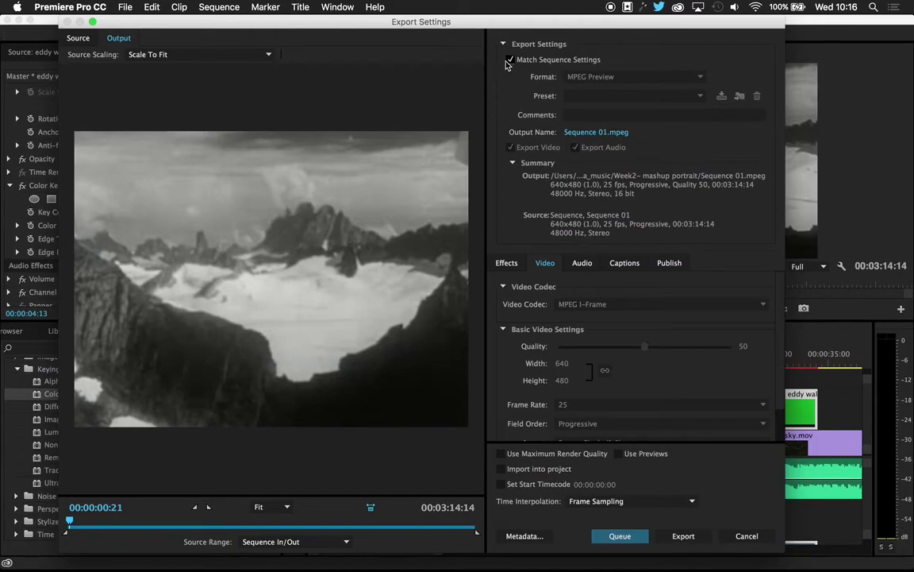
pyautogui.click(584, 264)
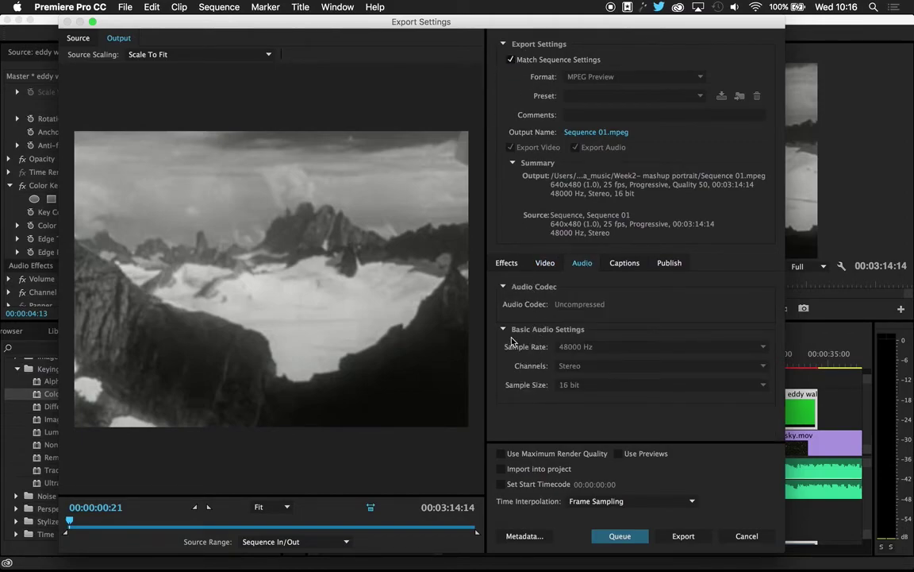
pyautogui.click(545, 266)
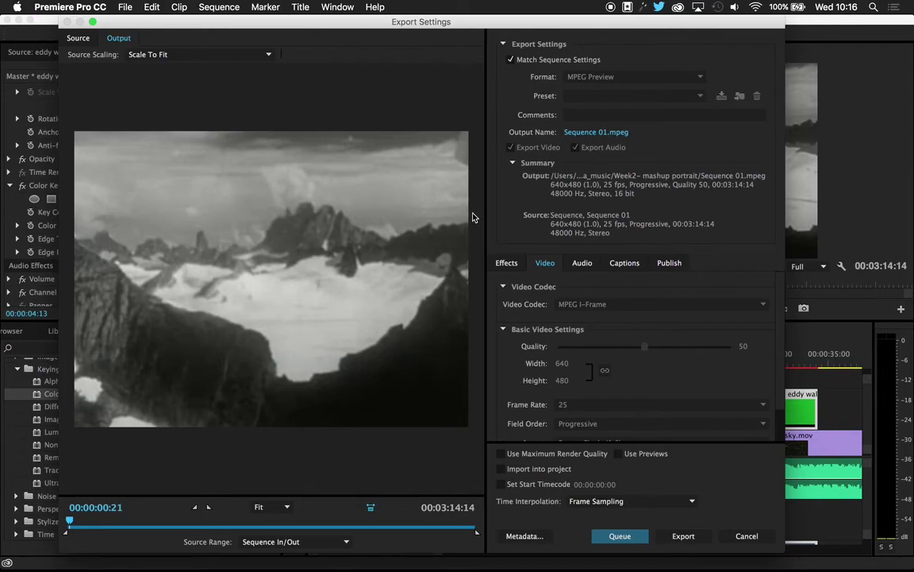
pyautogui.click(505, 263)
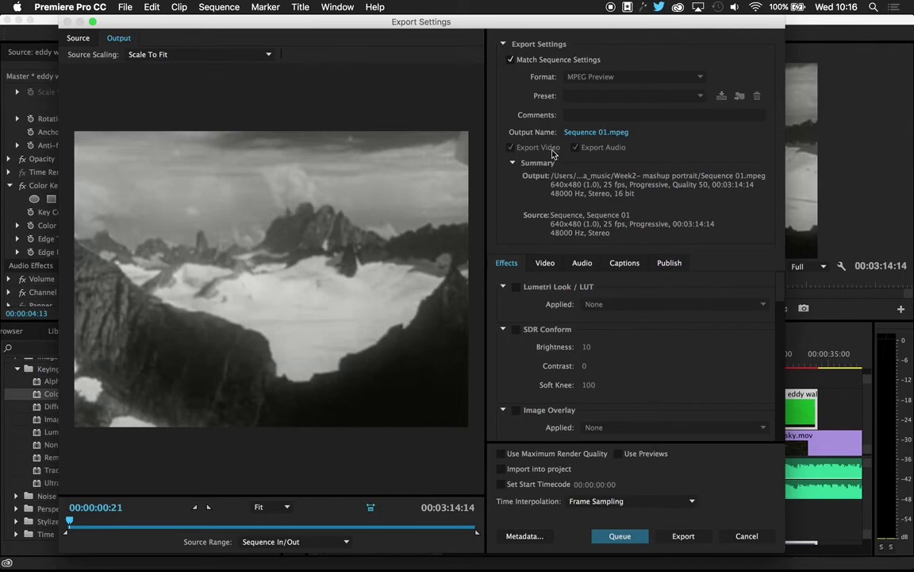
# Name the output wowedit and save it in the Desktop's videoedit1 folder
pyautogui.click(596, 133)
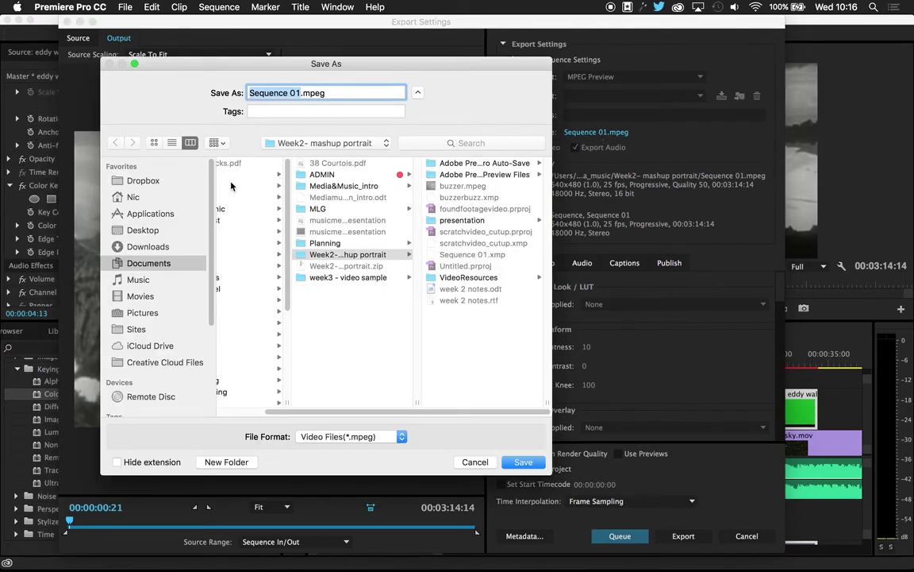
pyautogui.hscroll(-3, 317, 270)
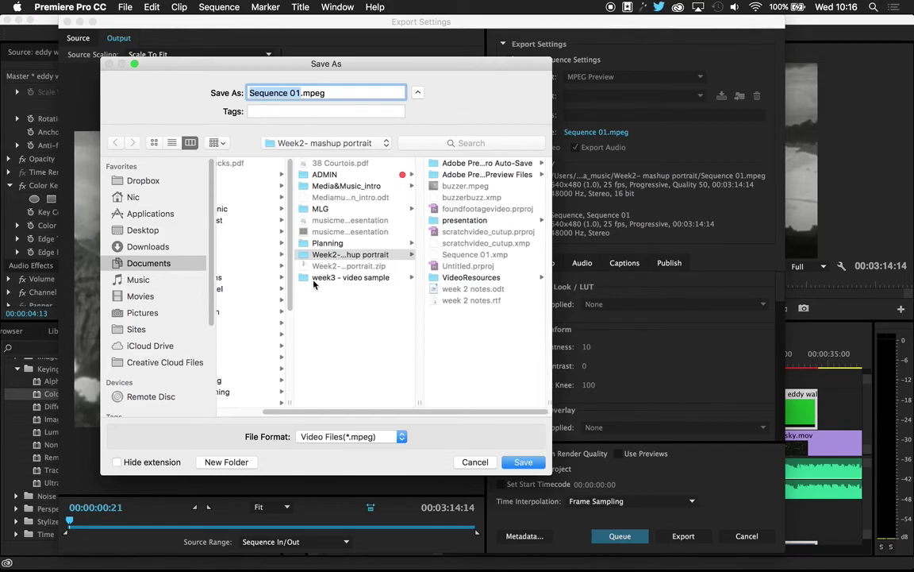
pyautogui.click(141, 231)
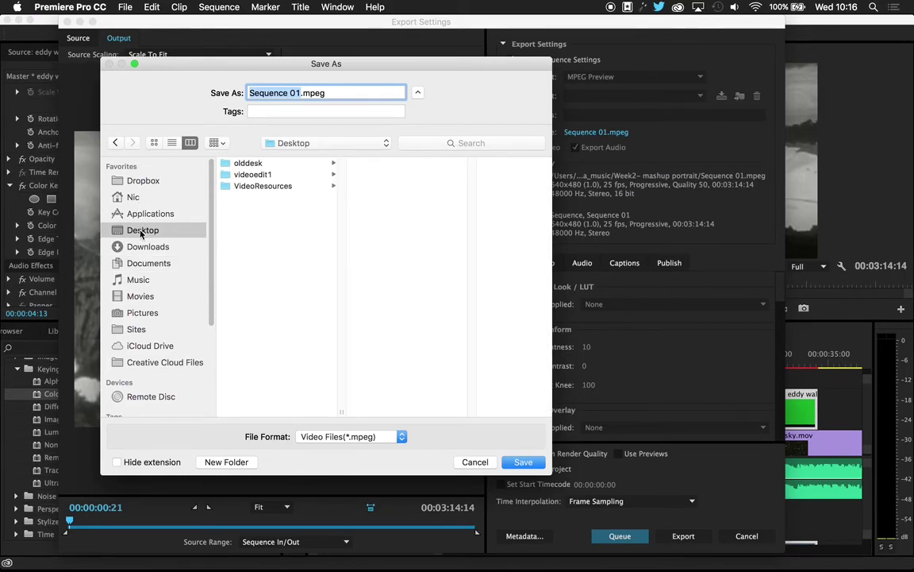
pyautogui.click(240, 175)
pyautogui.click(301, 94)
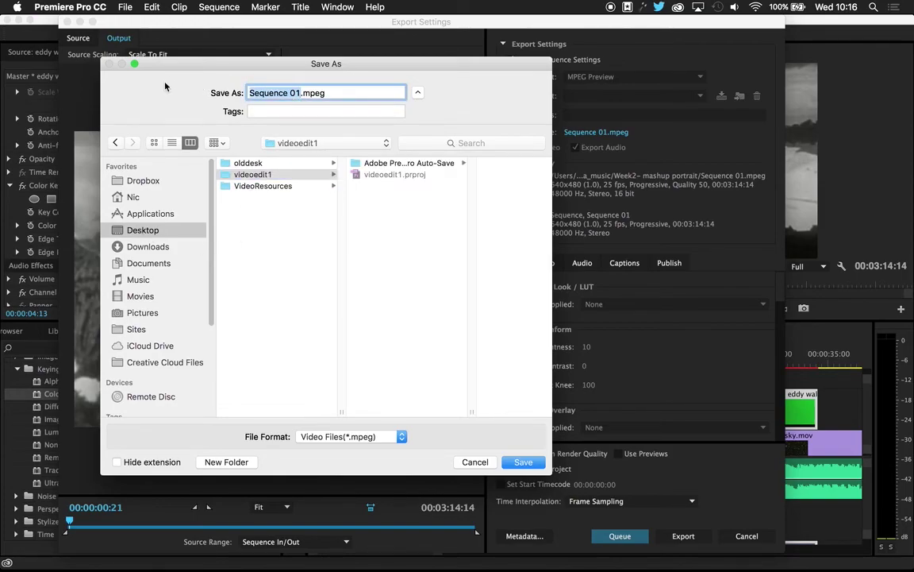
pyautogui.write('wowedit')
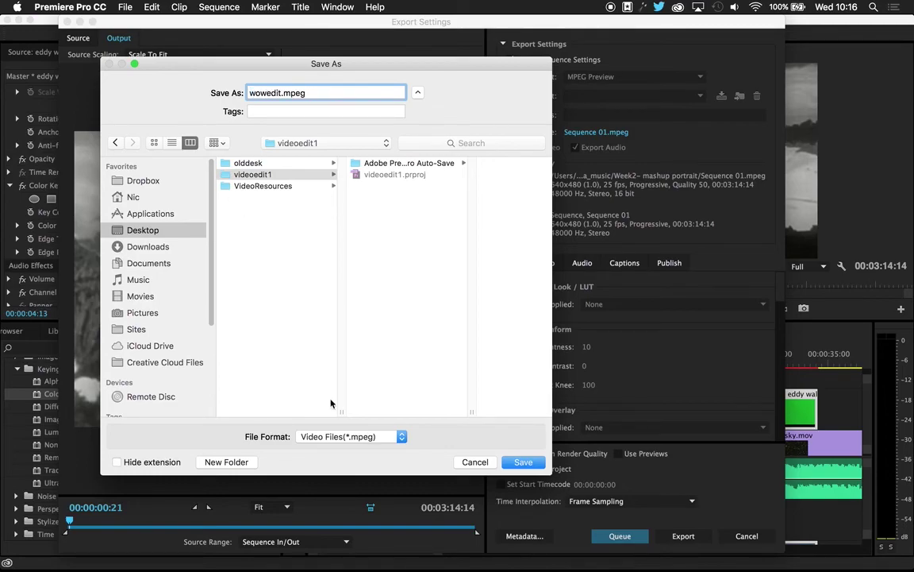
pyautogui.click(523, 461)
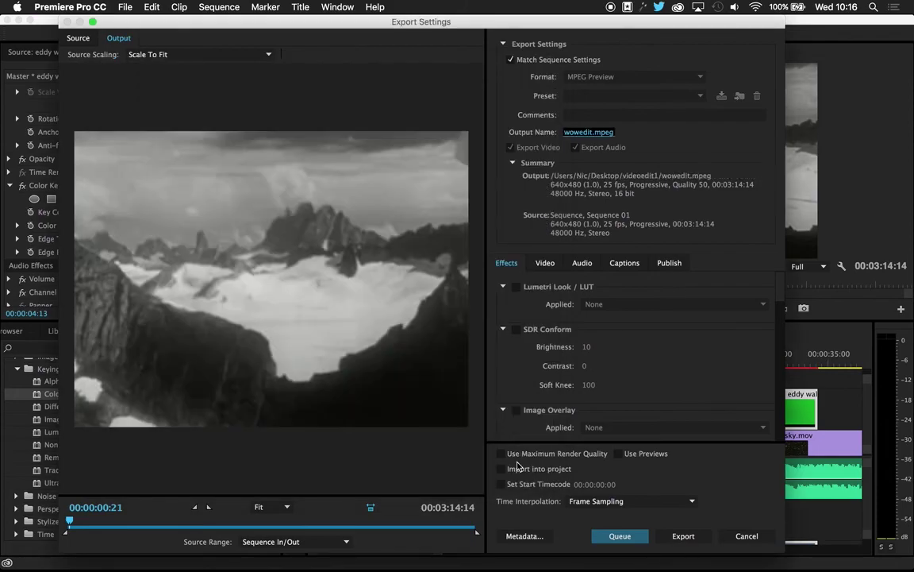
# Export Sequence 01 to wowedit.mpeg, then switch over to Finder
pyautogui.click(683, 537)
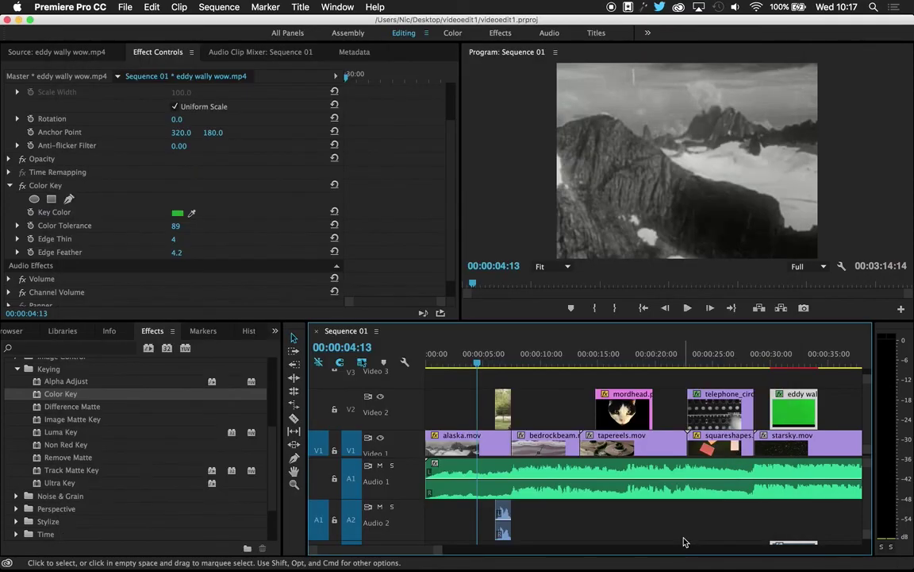
pyautogui.press('super+Tab')
pyautogui.press('super+Tab')
pyautogui.press('super+Tab')
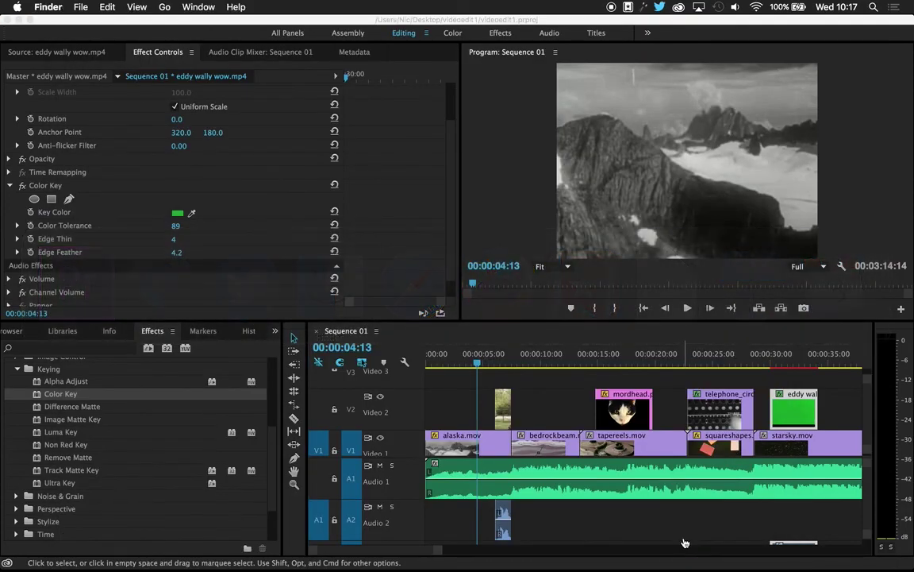
pyautogui.press('super+n')
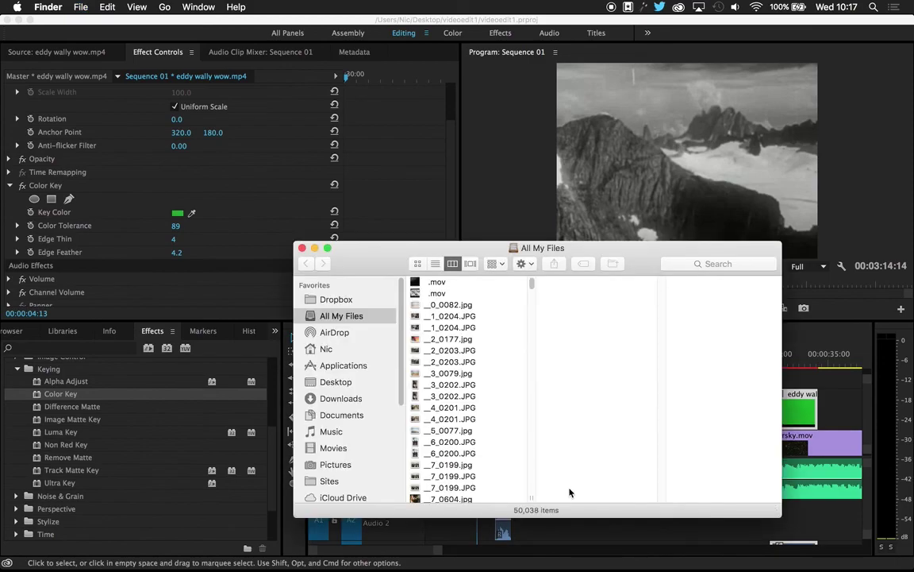
pyautogui.click(336, 384)
pyautogui.click(442, 304)
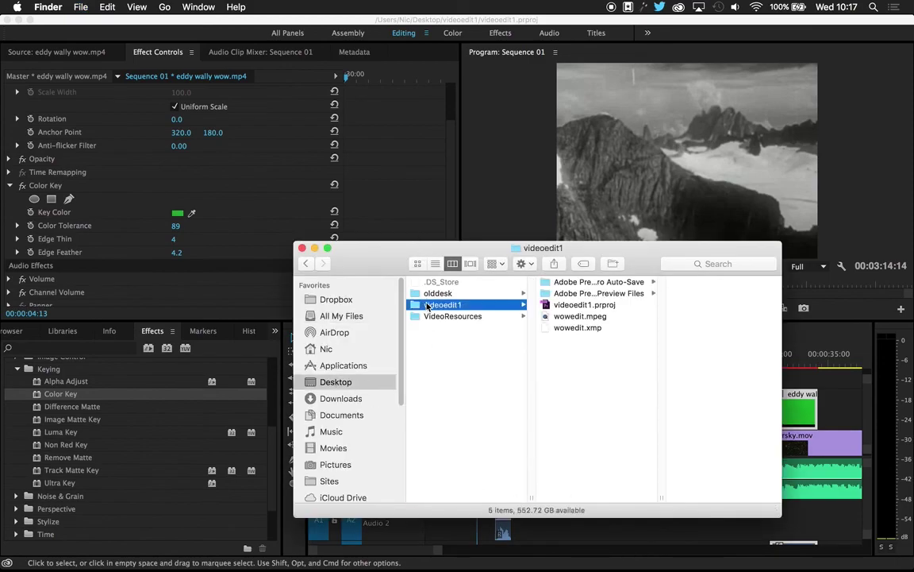
pyautogui.click(558, 316)
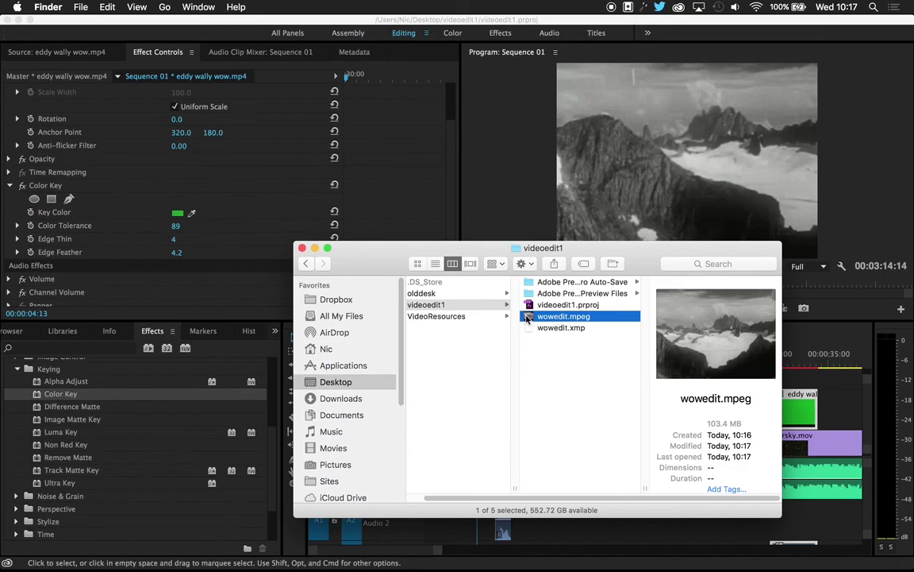
pyautogui.doubleClick(528, 317)
pyautogui.click(247, 301)
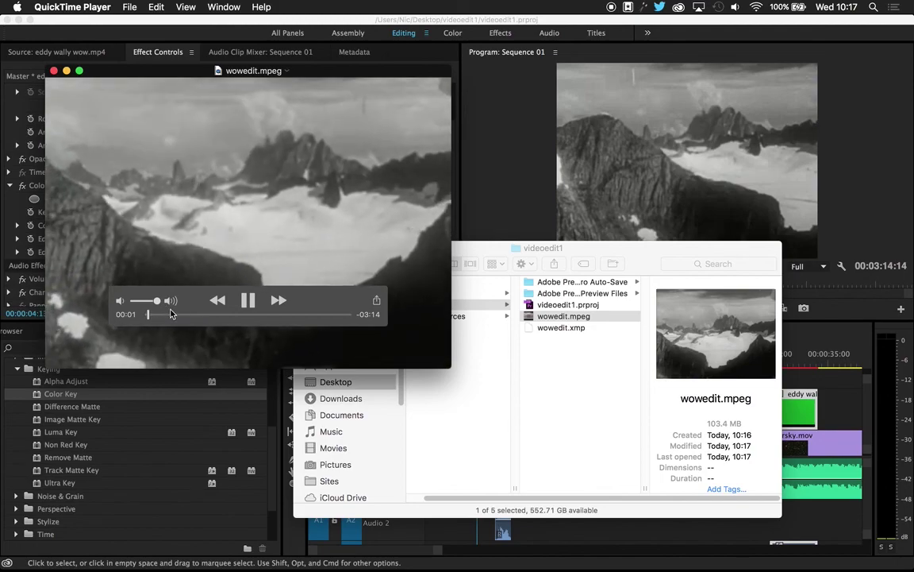
pyautogui.press('space')
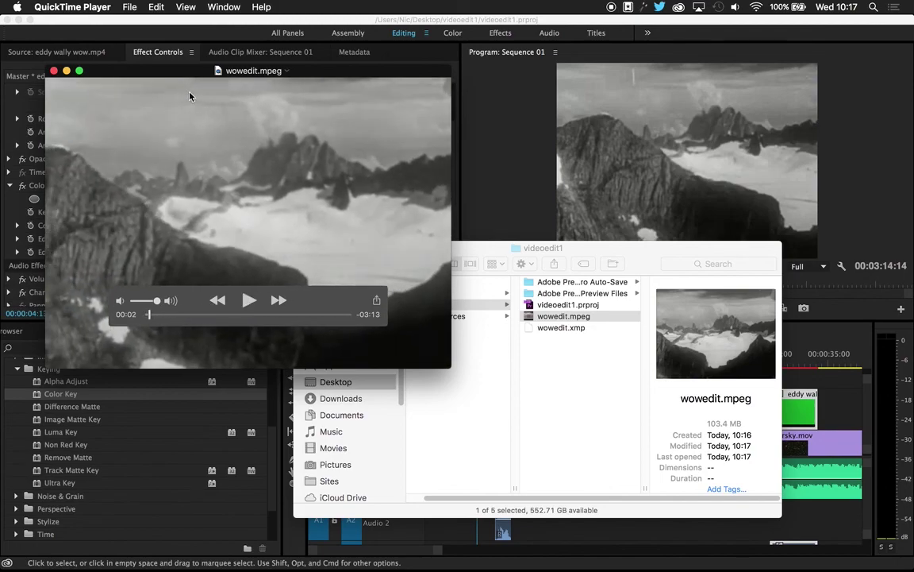
pyautogui.click(54, 72)
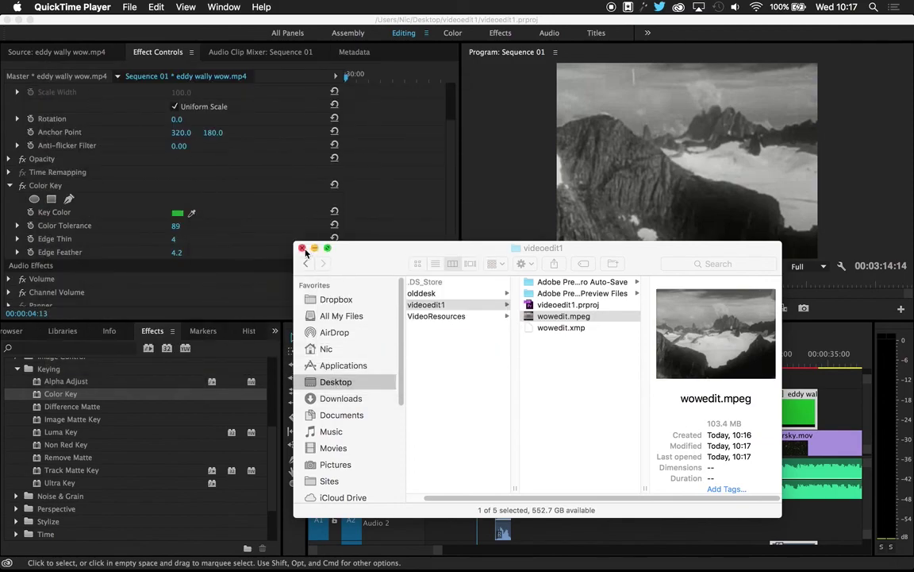
pyautogui.click(302, 249)
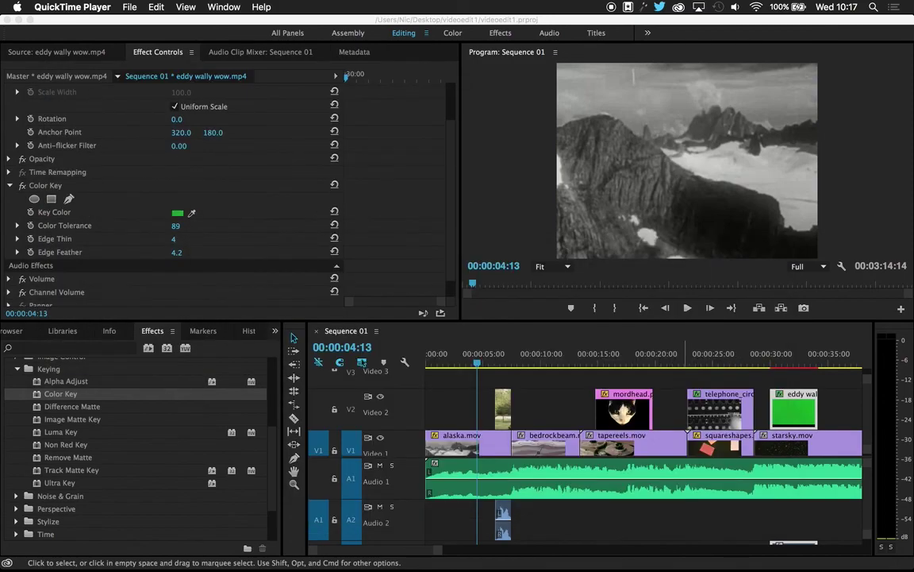